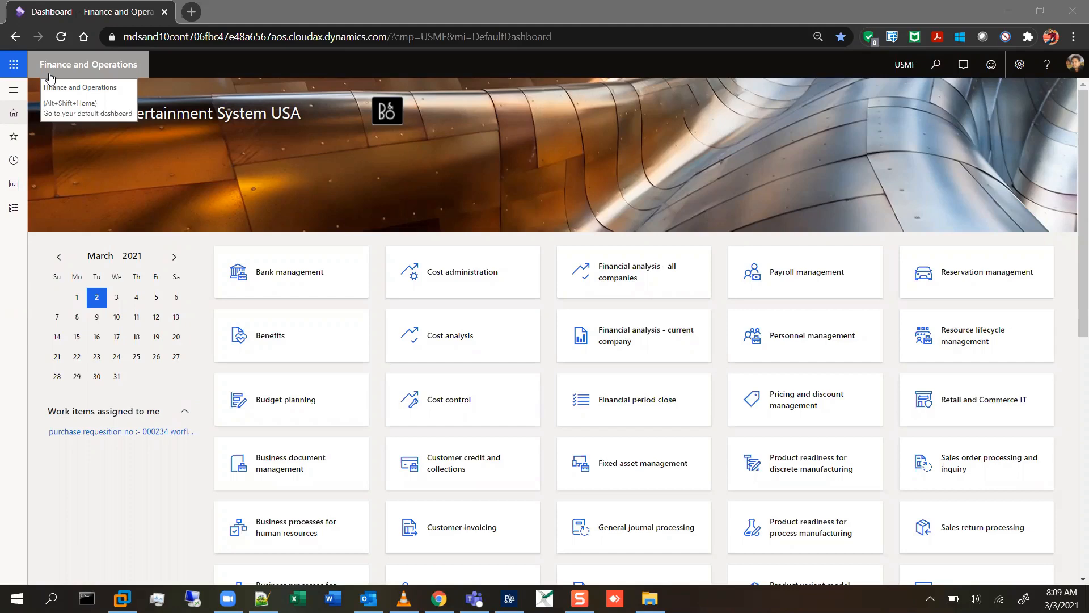
Step: Open the list of all purchase orders in the Accounts payable module
left_click(13, 90)
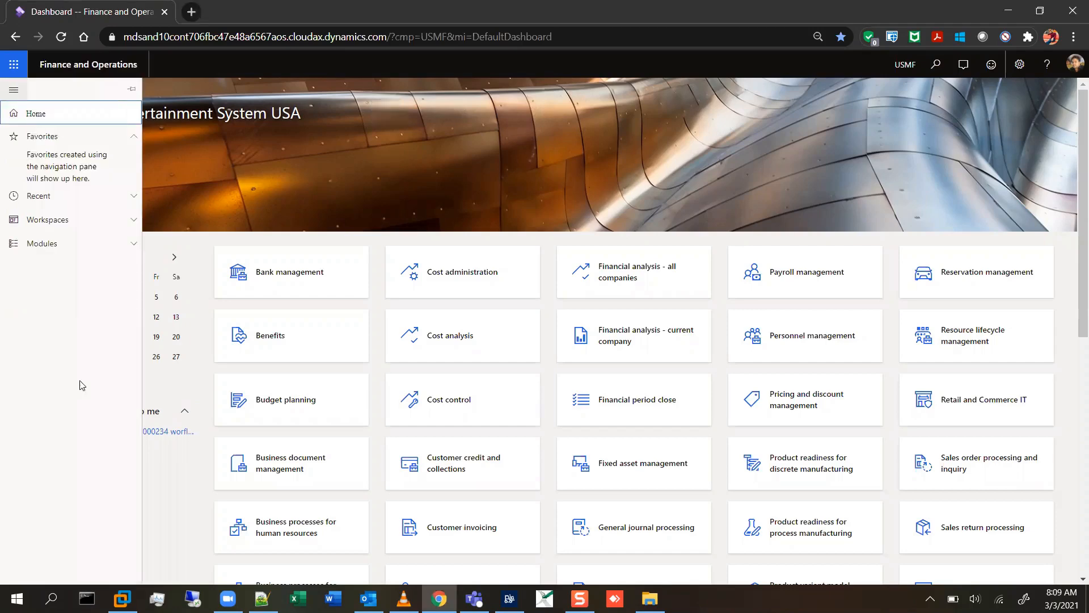
left_click(126, 245)
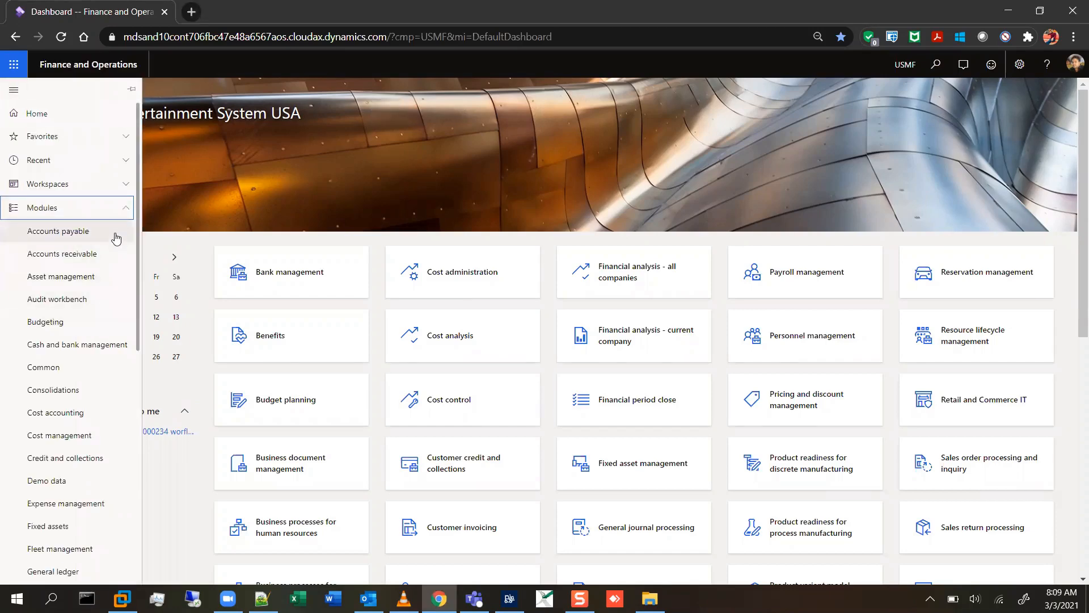
left_click(116, 237)
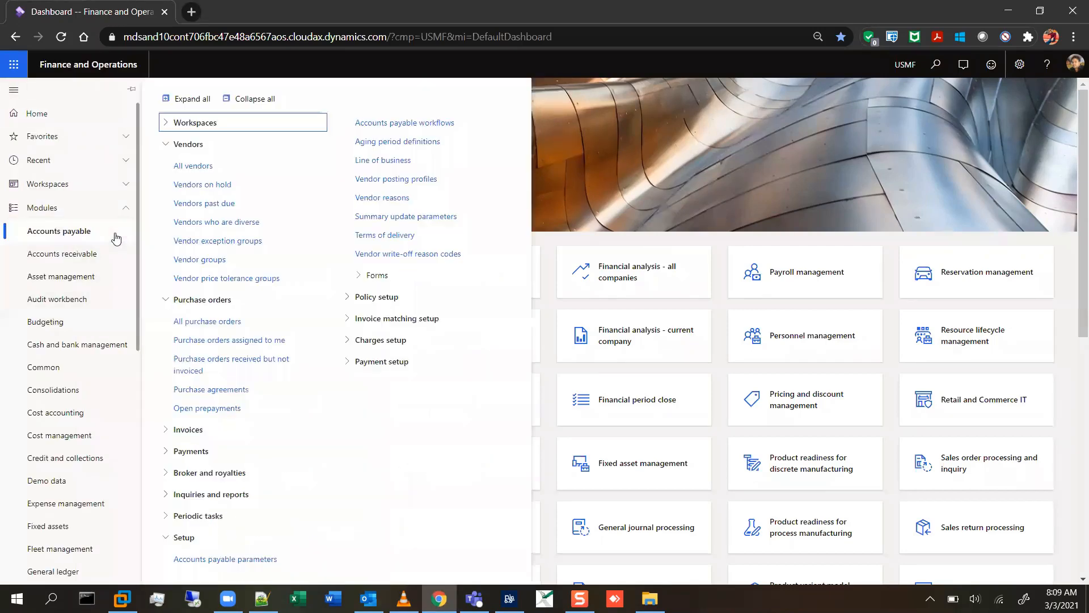
left_click(227, 327)
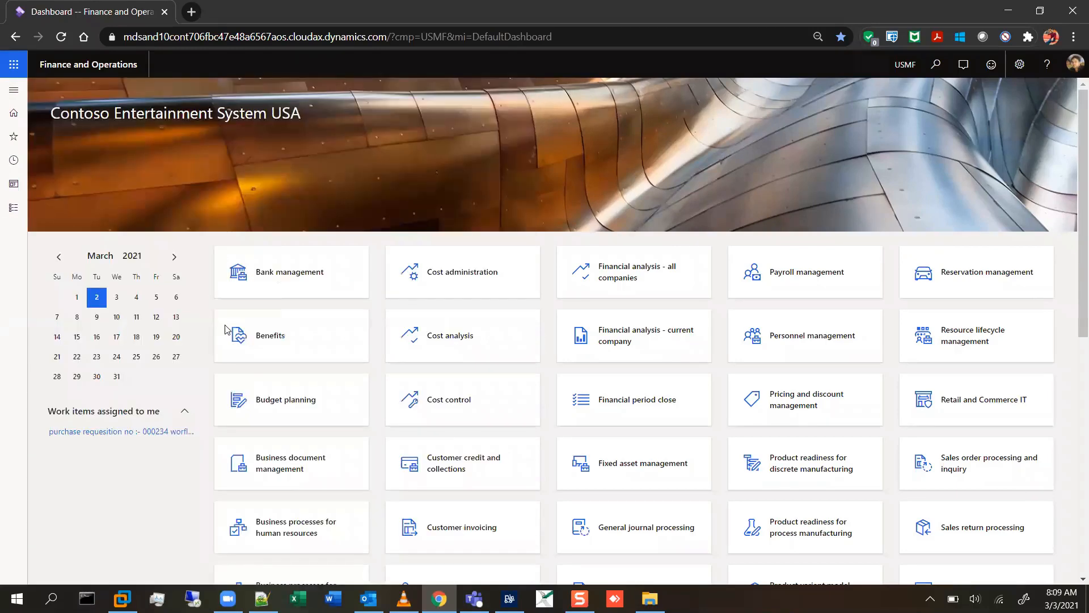
left_click(225, 329)
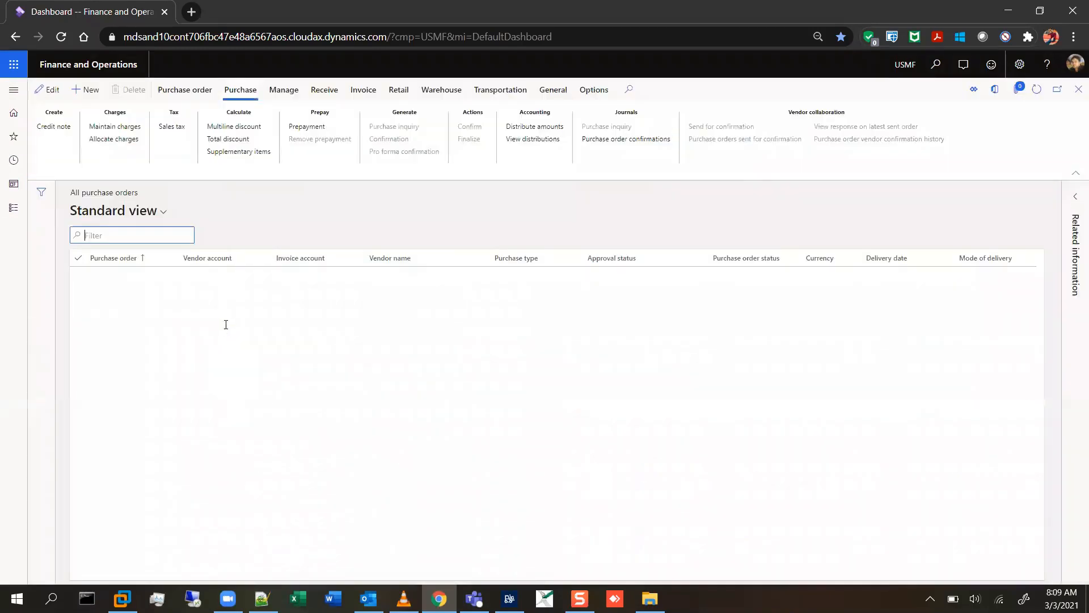
Step: Create a new purchase order for vendor Apple Inc. with warehouse 11
mouse_move(225, 324)
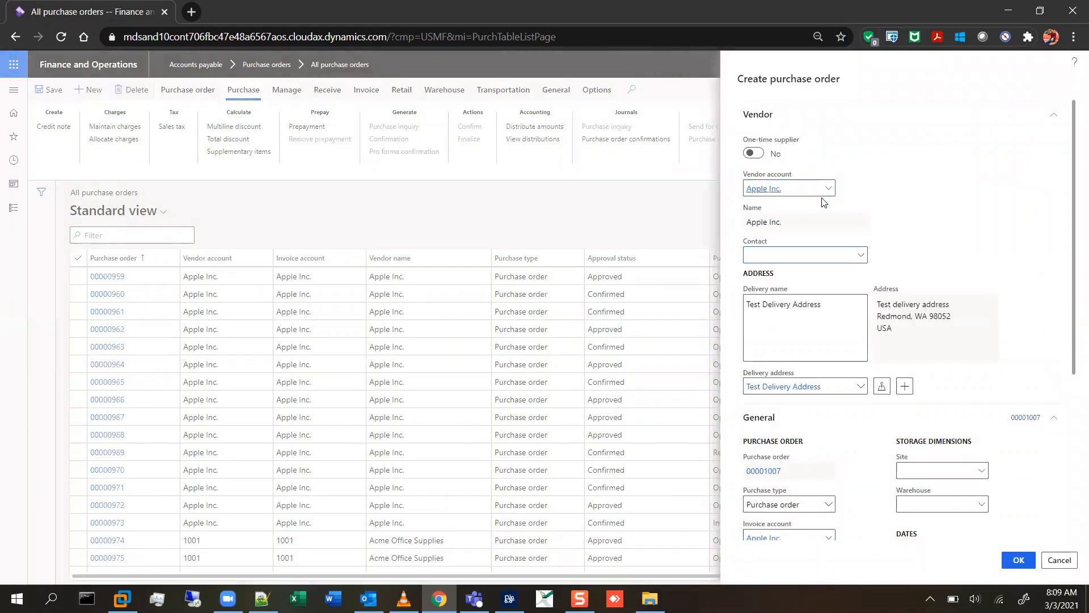
scroll(840, 227, "down", 5)
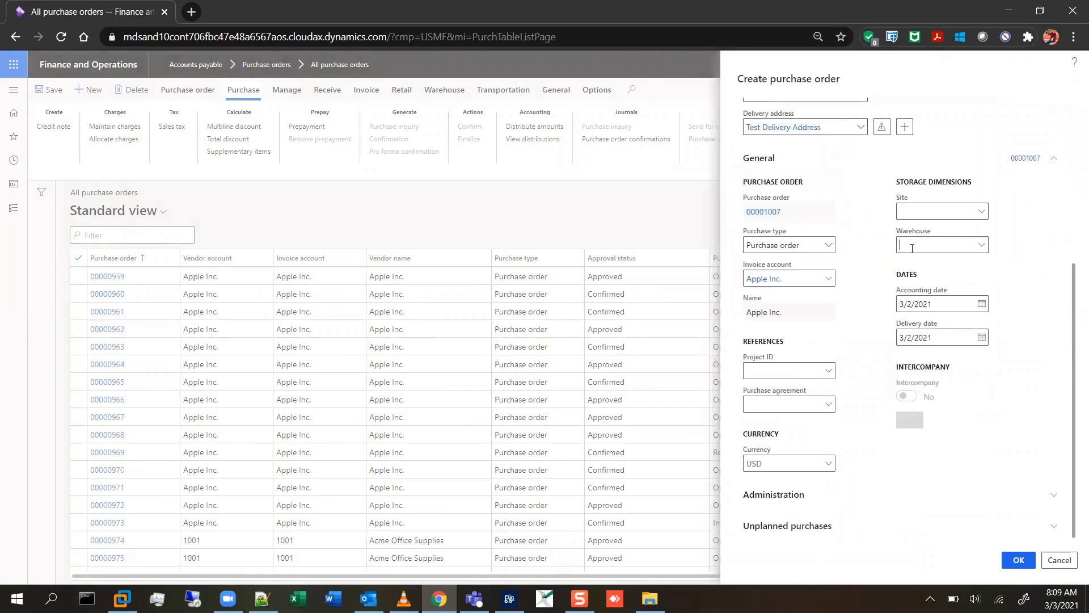
left_click(912, 248)
type("11")
key("Tab")
left_click(1021, 563)
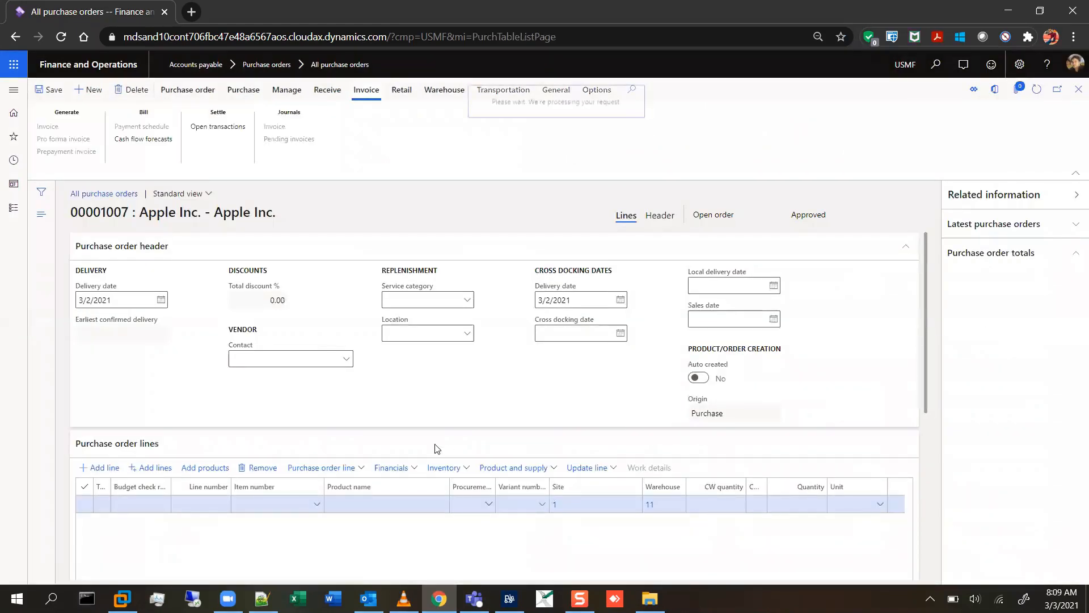
Step: Enter iPhone11 as the item number on the first purchase order line
left_click(258, 506)
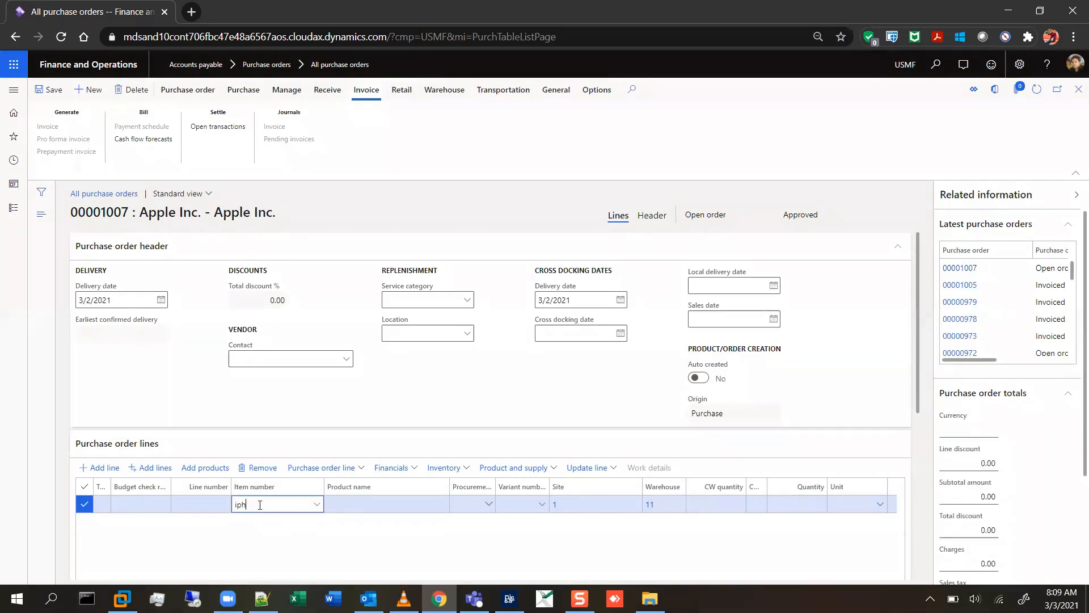
type("iphone11")
key("Tab")
key("Tab")
key("Tab")
key("Tab")
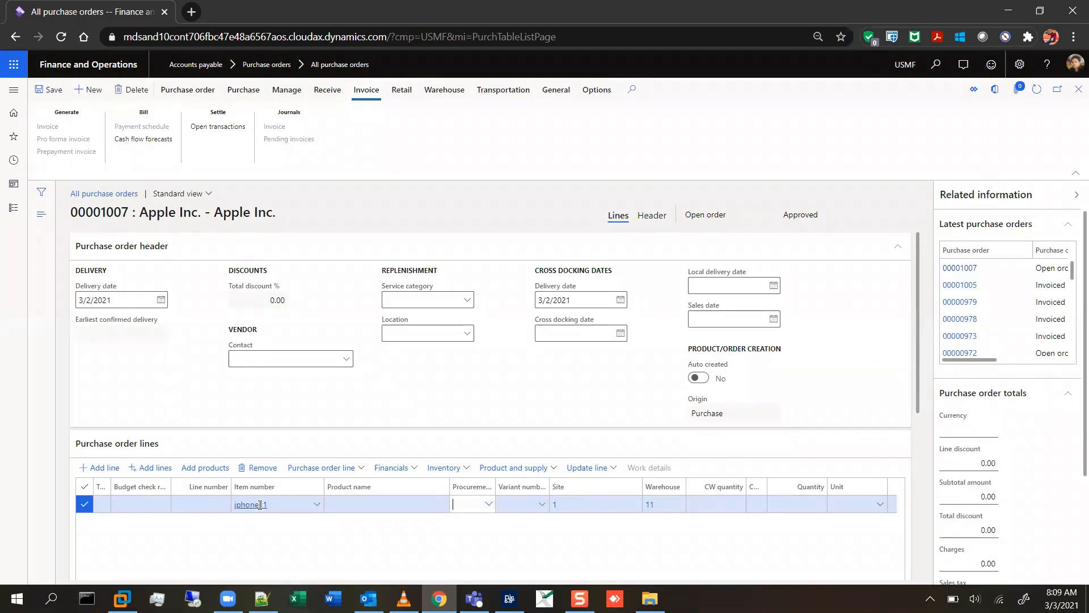
key("Tab")
key("Tab")
key("Tab")
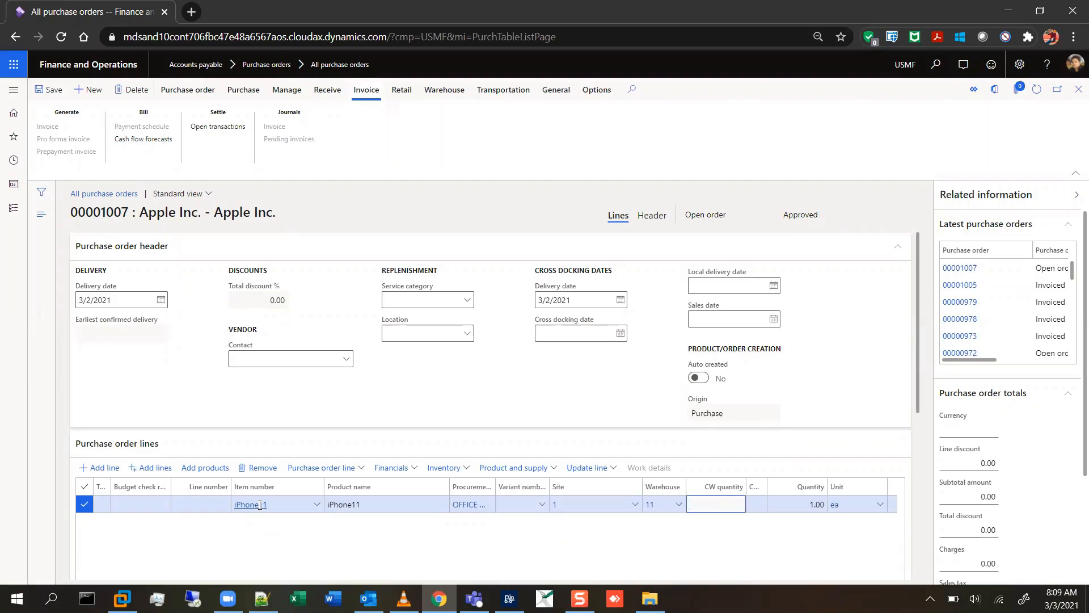
Step: Set the iPhone11 line's quantity to 10 and save the purchase order
type("10")
key("Tab")
key("Tab")
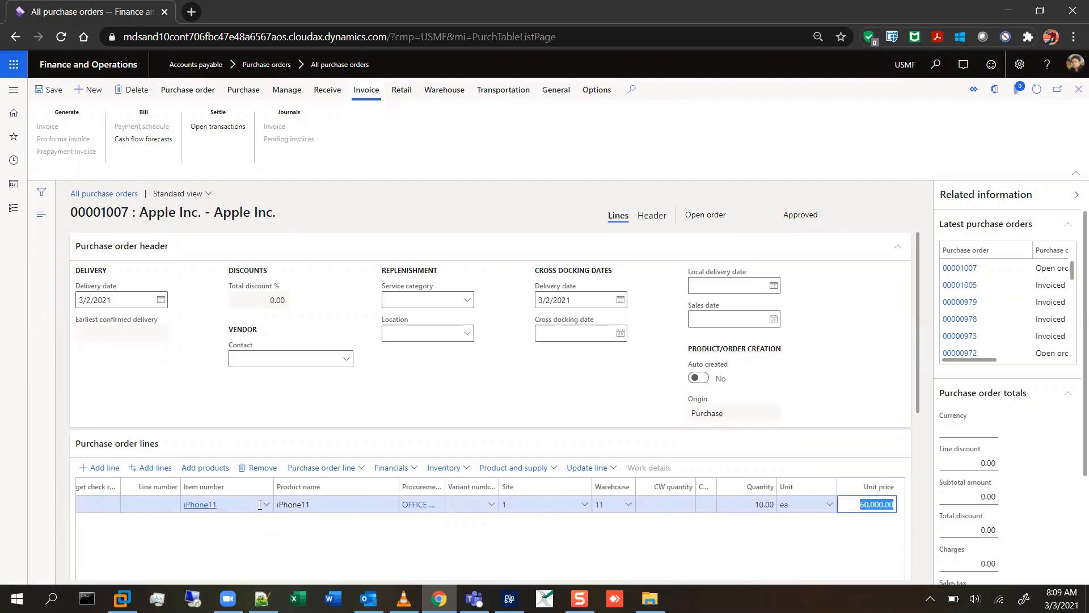
key("Tab")
key("Tab")
key("Tab")
key("Tab")
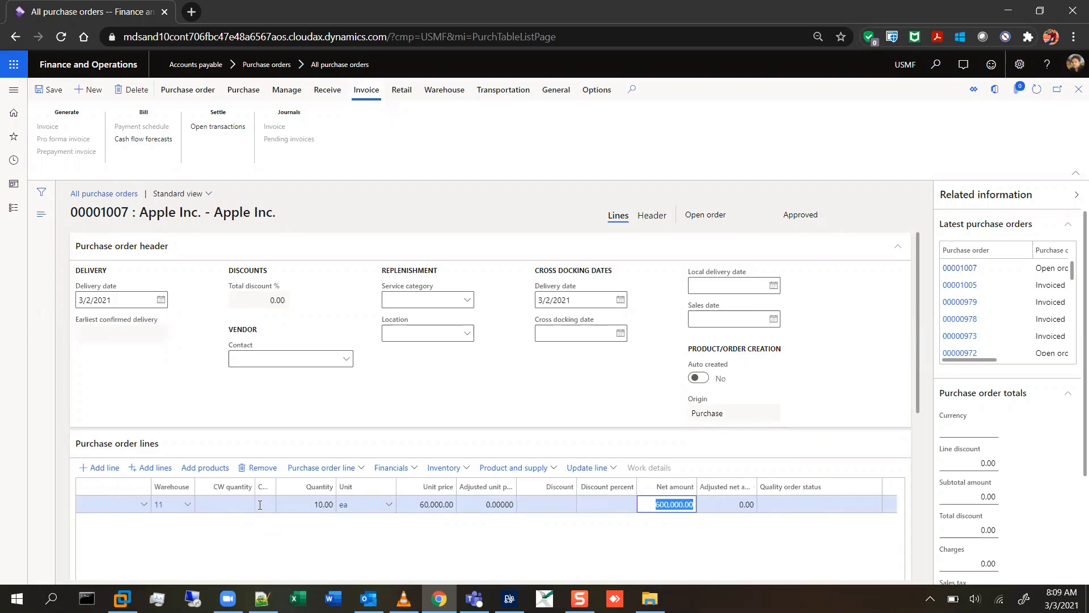
left_click(44, 87)
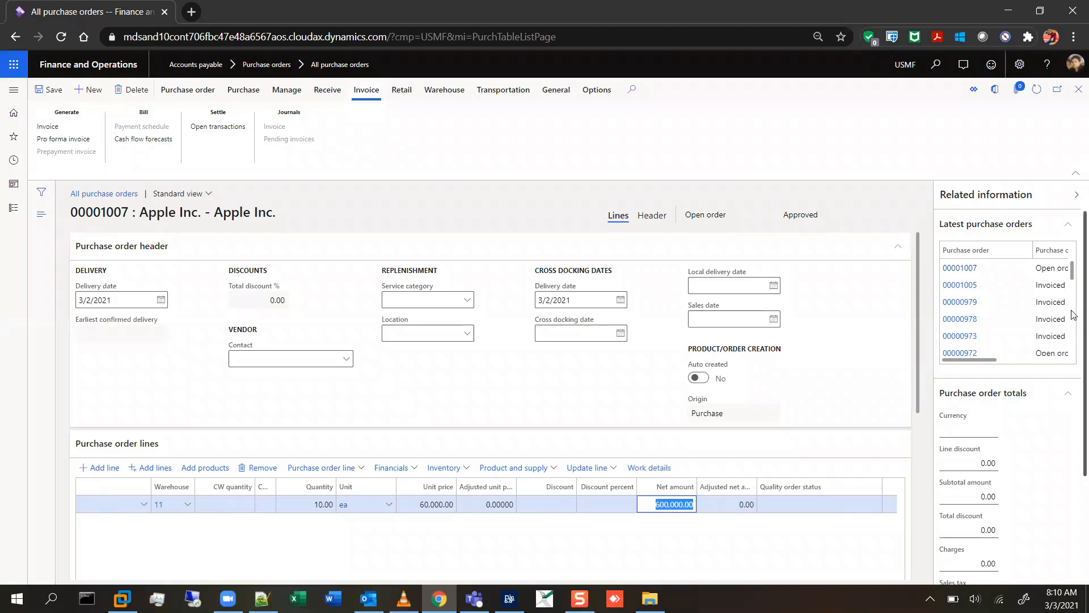
Step: Refresh the purchase order totals and check the charges on the iPhone11 line, discarding the blank charge row
scroll(1072, 341, "down", 3)
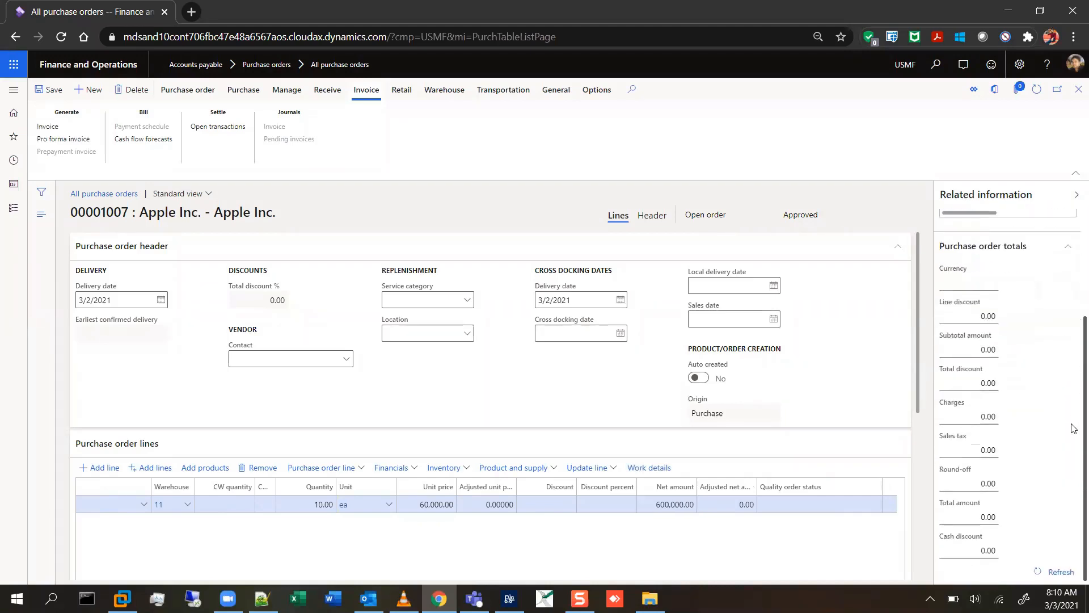
left_click(1059, 569)
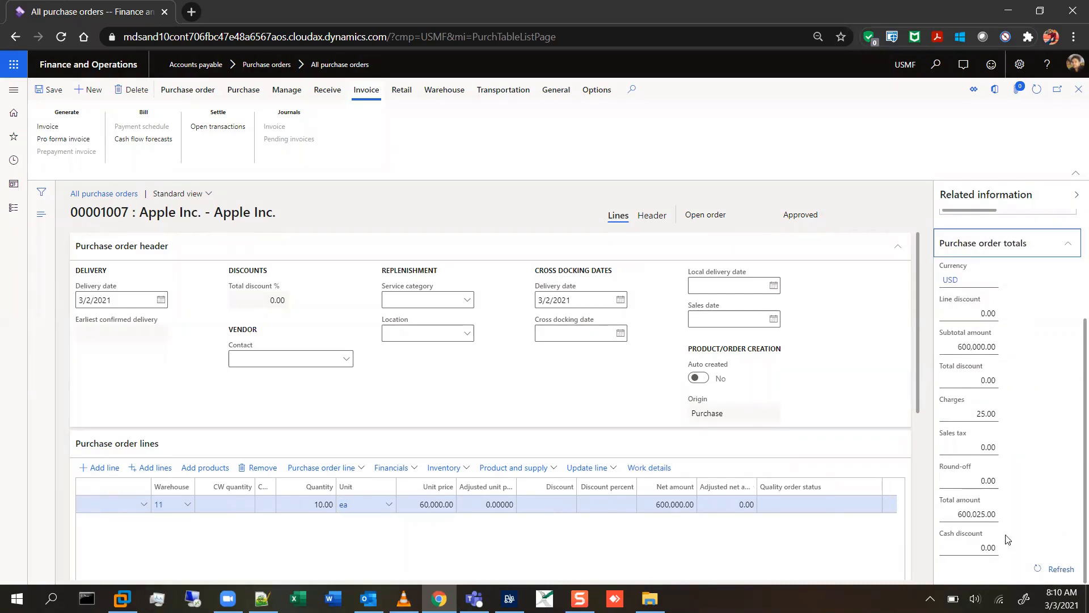
left_click(418, 467)
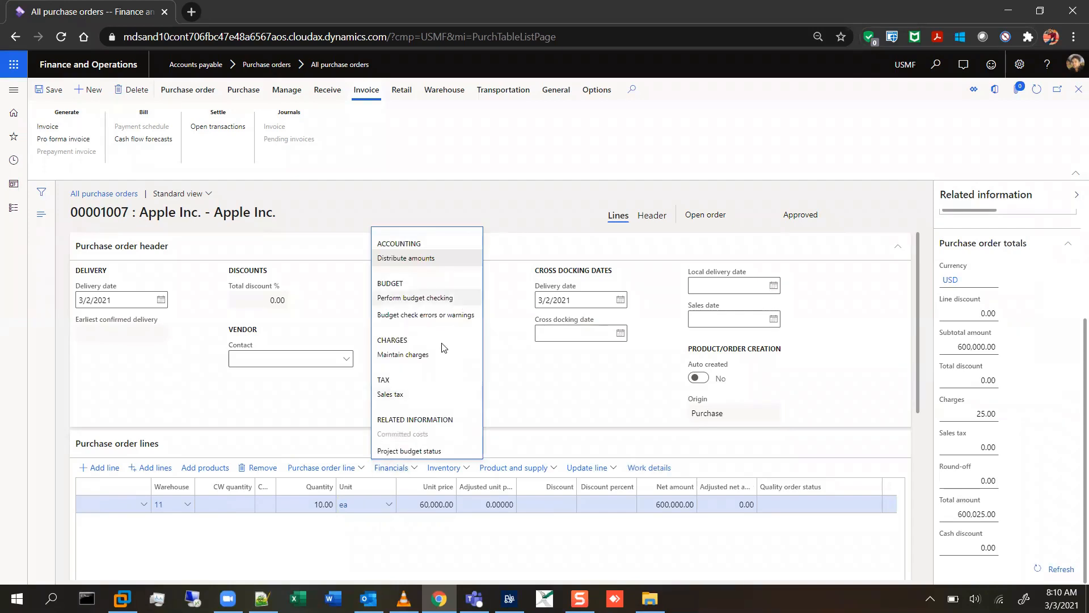
left_click(427, 356)
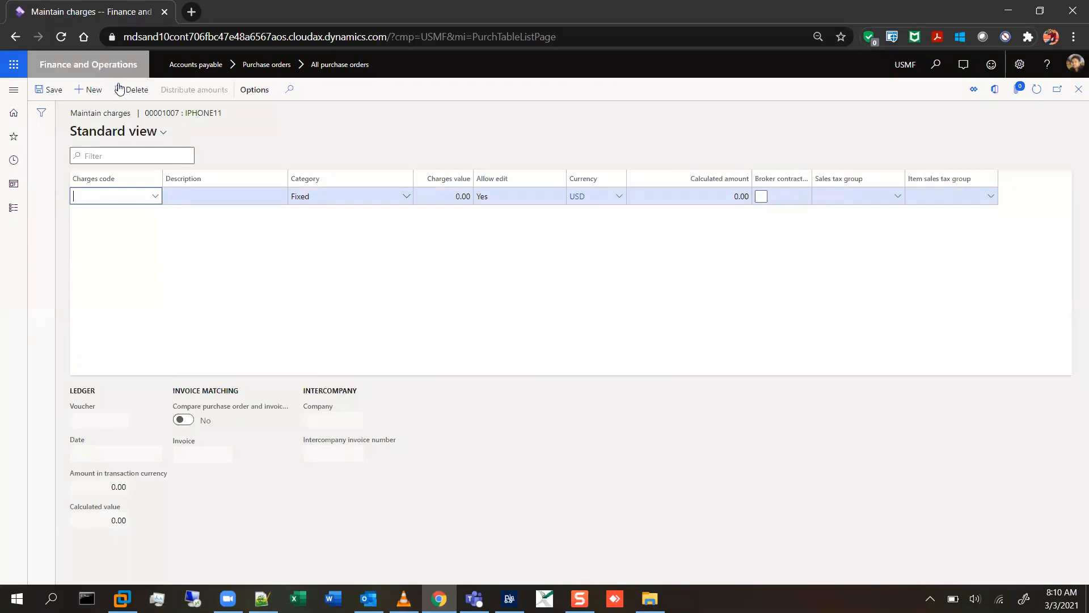
left_click(120, 89)
left_click(1078, 89)
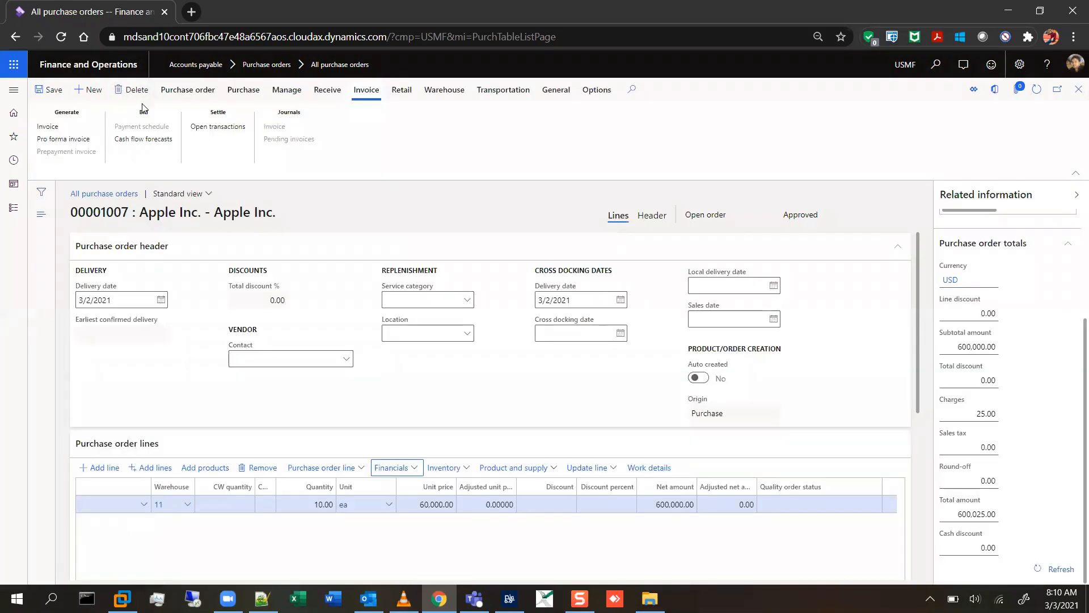
Step: Review the charges maintained at the purchase order header level and return to the order
left_click(183, 89)
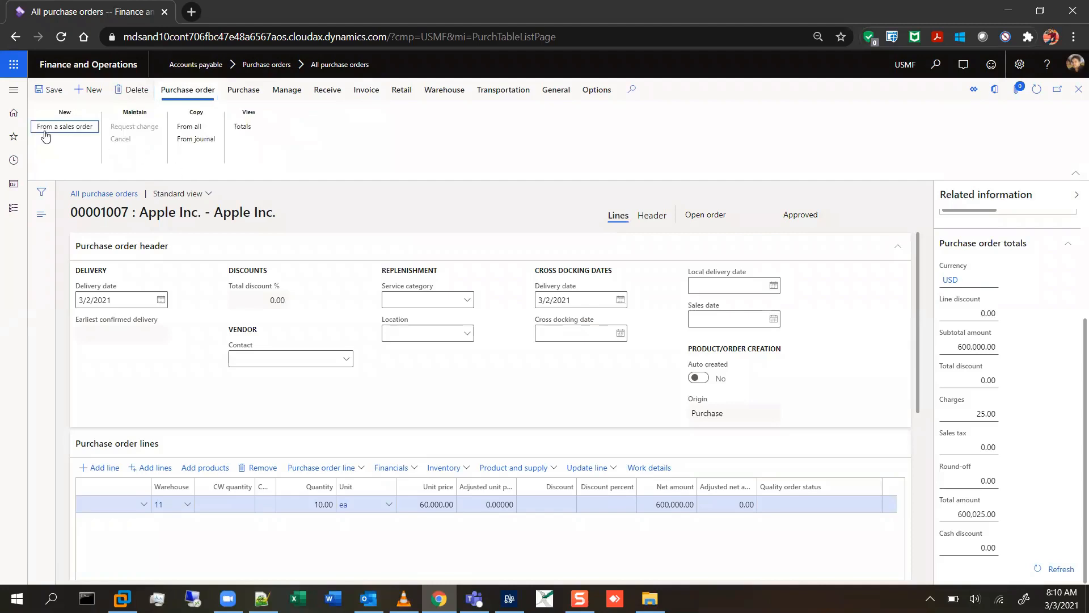
left_click(244, 90)
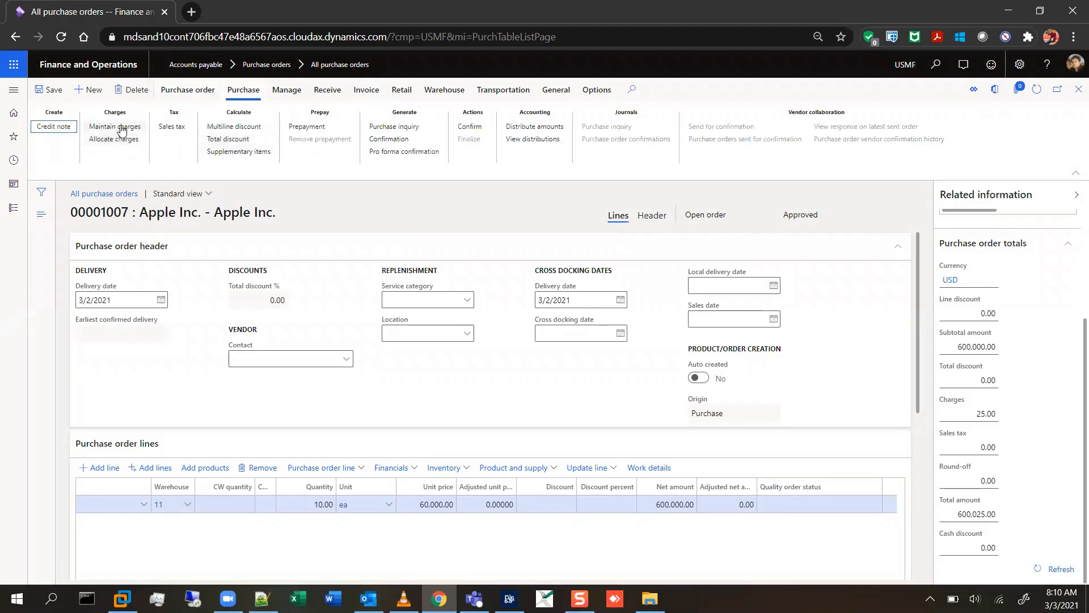
left_click(117, 127)
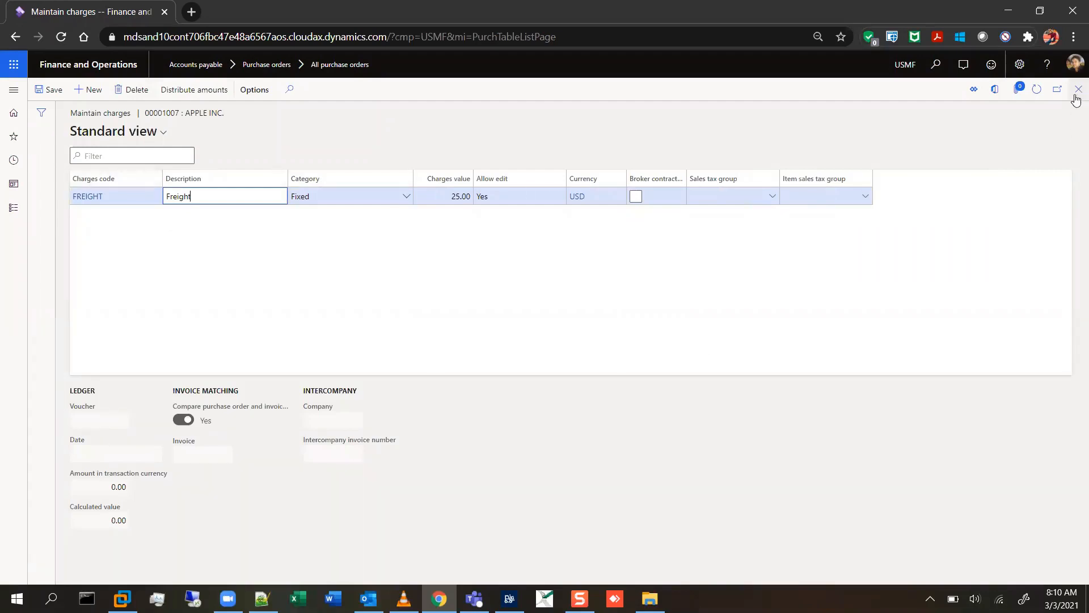
left_click(1077, 90)
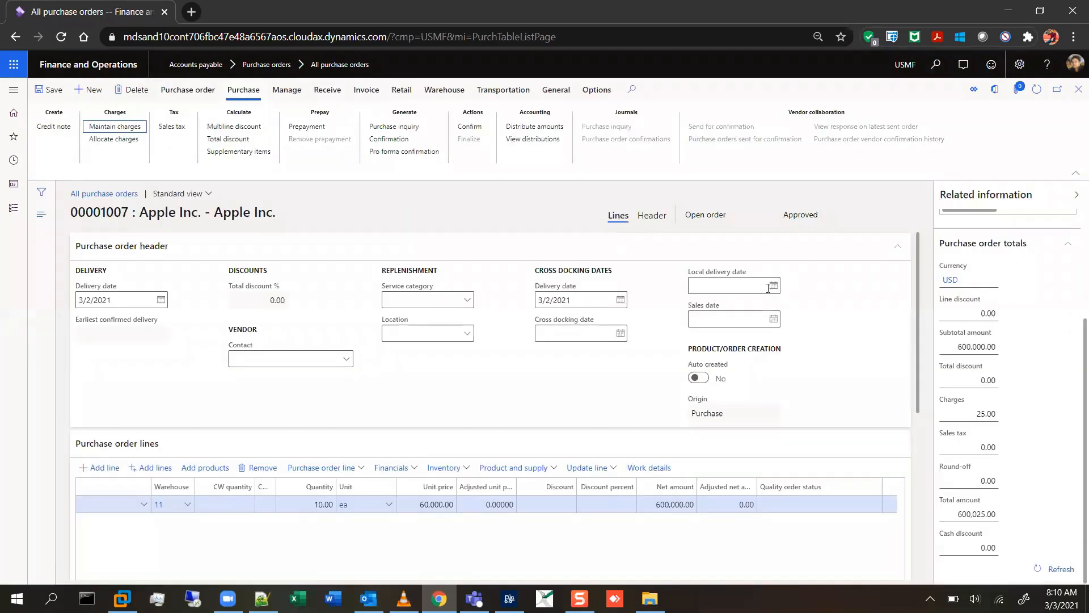
Step: Look over the iPhone11 line details and confirm the purchase order
scroll(754, 389, "down", 5)
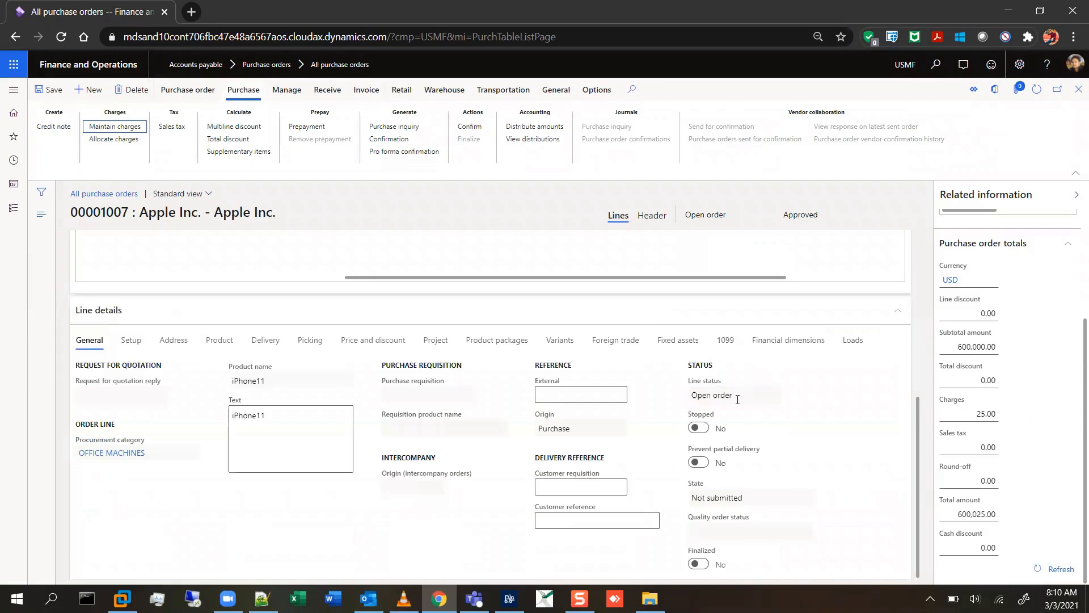
scroll(737, 399, "up", 3)
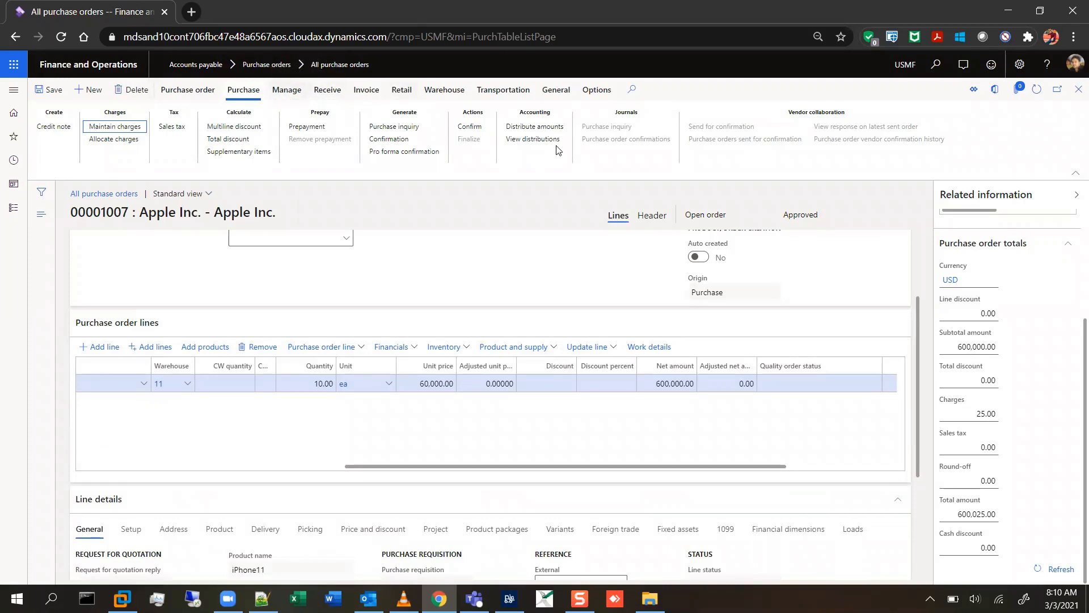
left_click(475, 128)
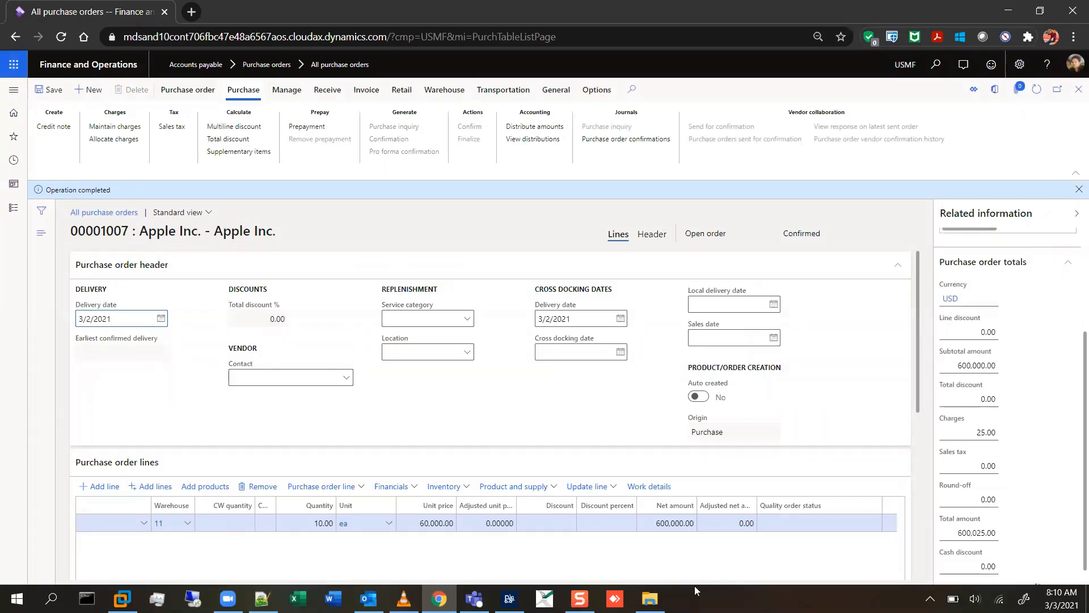
Step: Open registration for the iPhone11 line and add a registration line for the ordered transaction
left_click(613, 488)
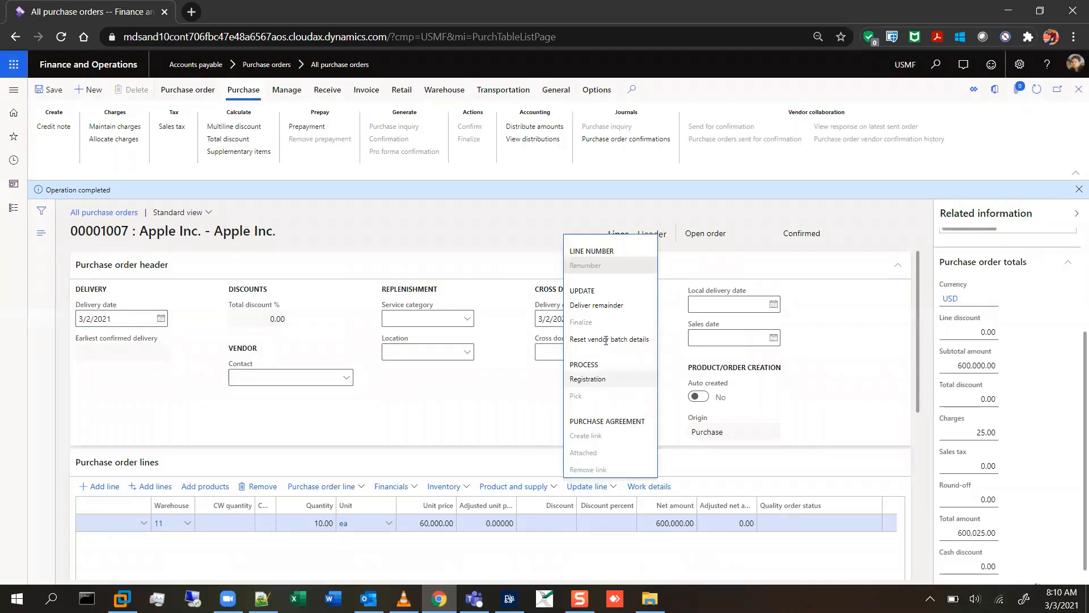
left_click(616, 382)
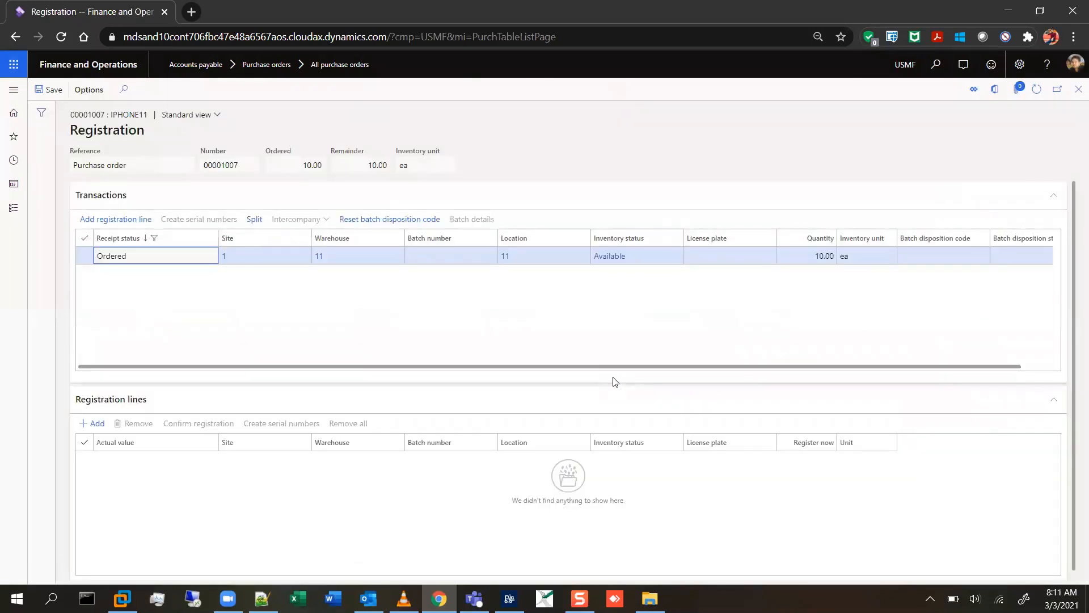
left_click(136, 220)
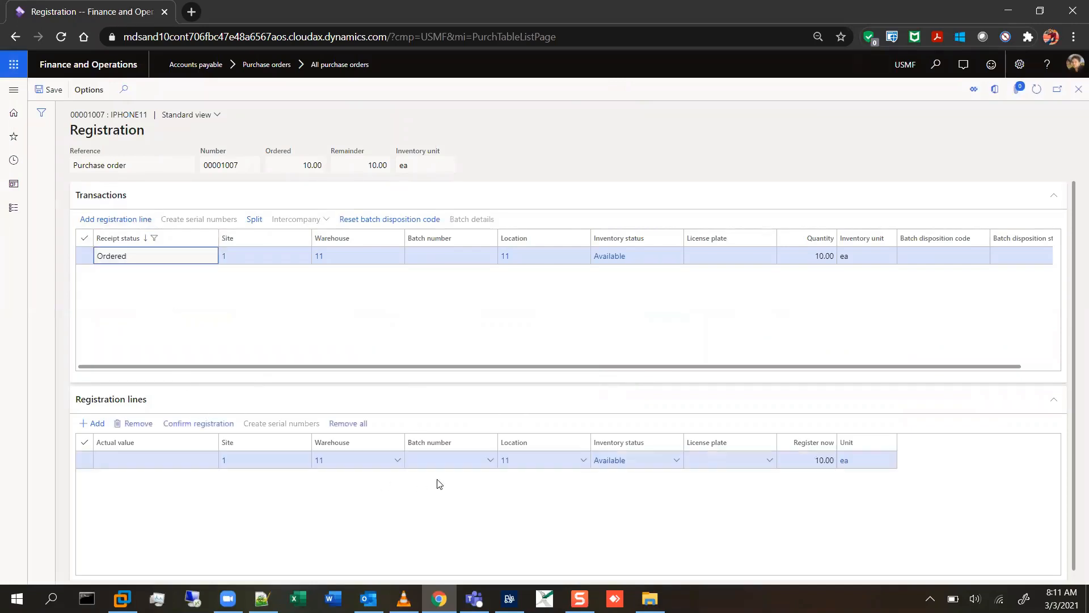
Step: Check the existing on-hand batches and enter a2 as the batch number on the registration line
left_click(448, 460)
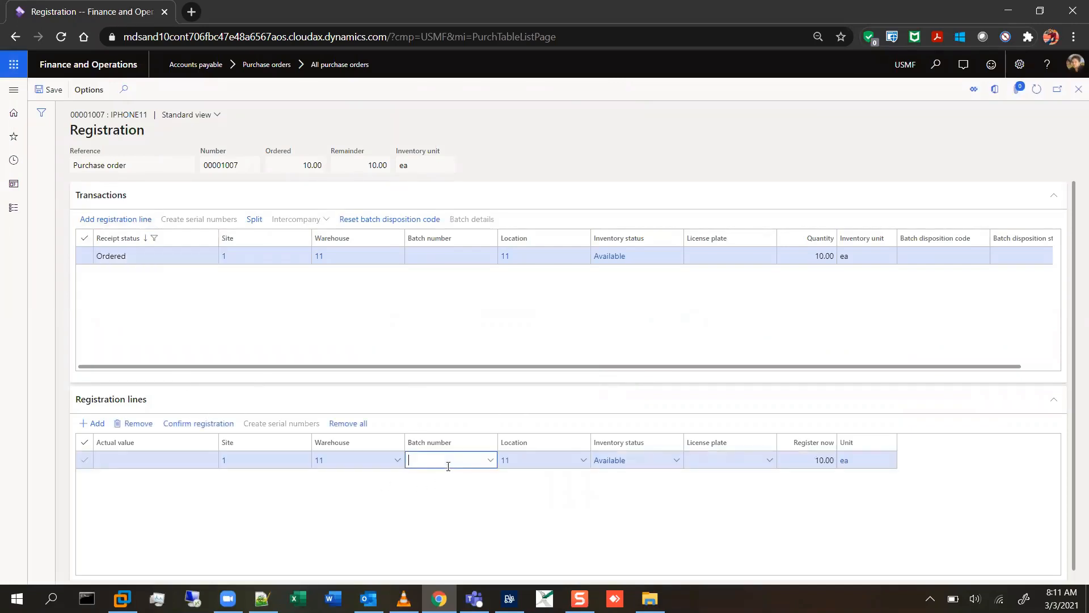
left_click(492, 460)
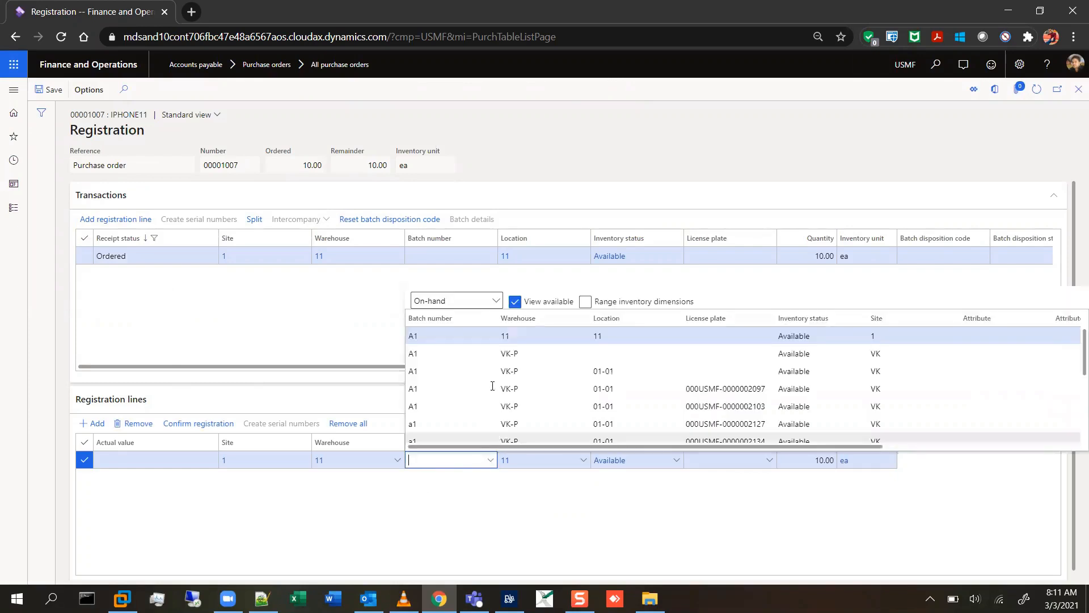
left_click(496, 301)
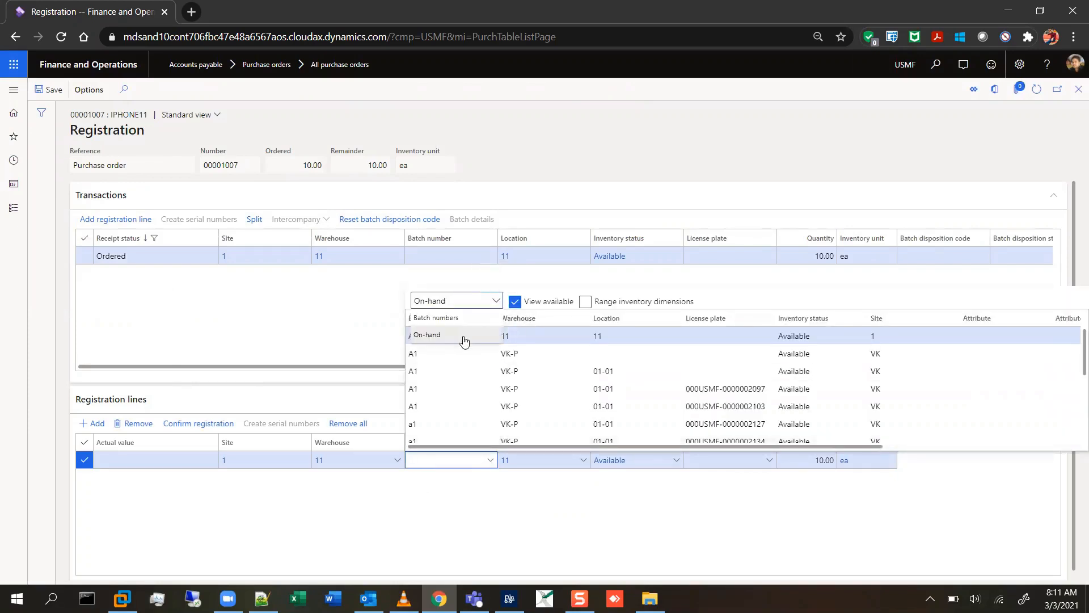
scroll(442, 510, "down", 1)
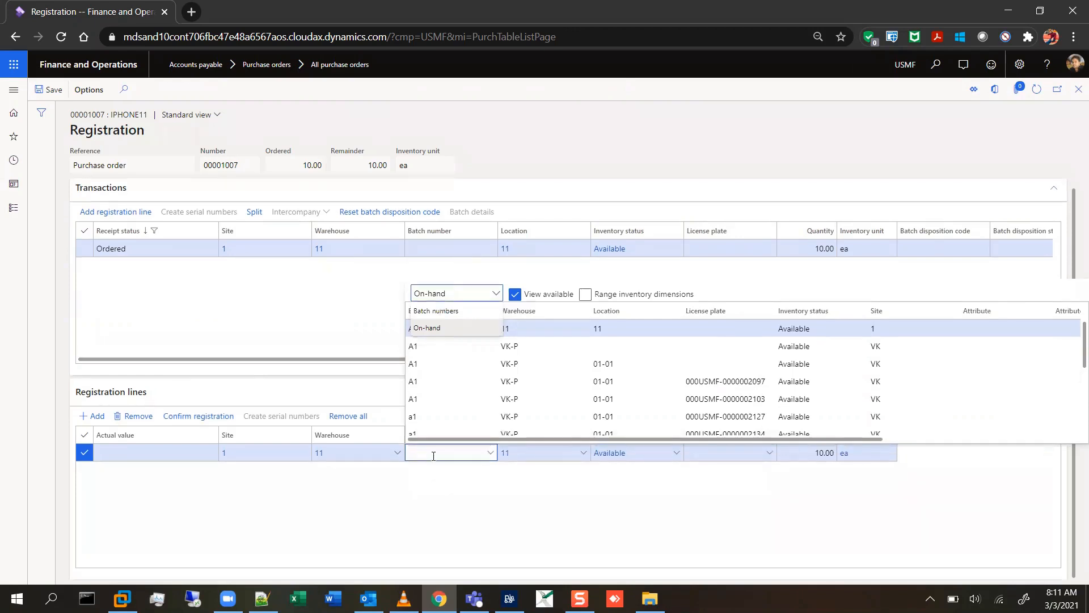
left_click(432, 454)
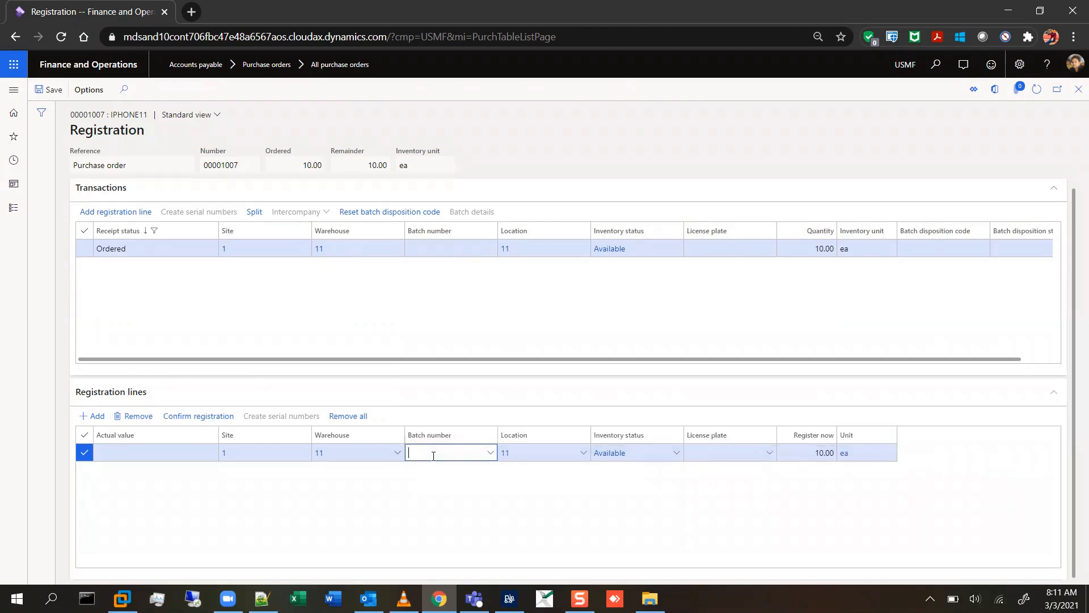
type("a2")
key("Tab")
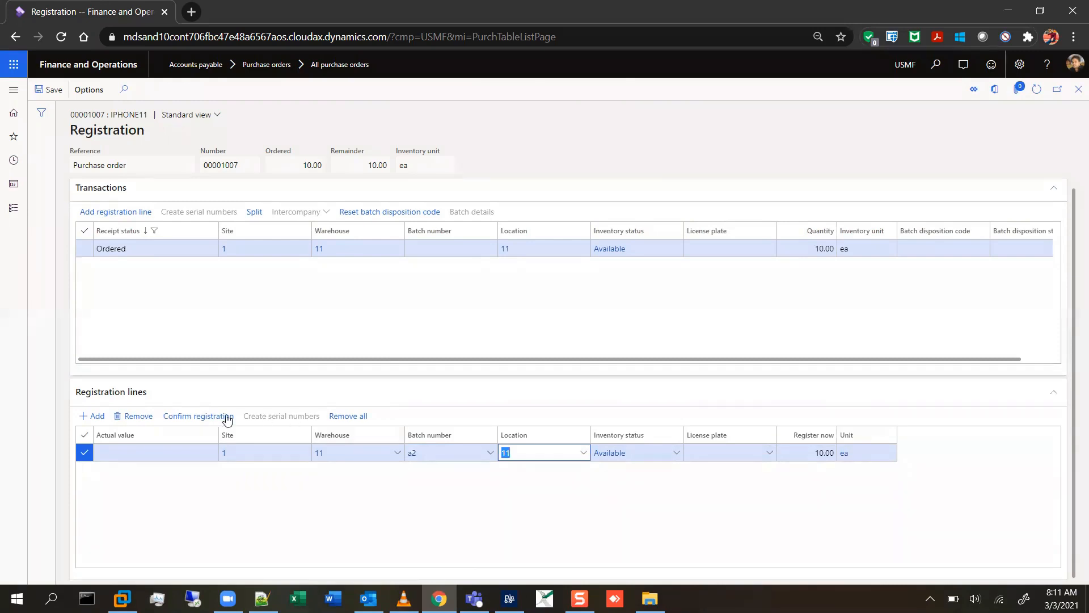
Step: Confirm the registration of the 10 iPhone11 units under batch a2 and return to the purchase order
left_click(207, 419)
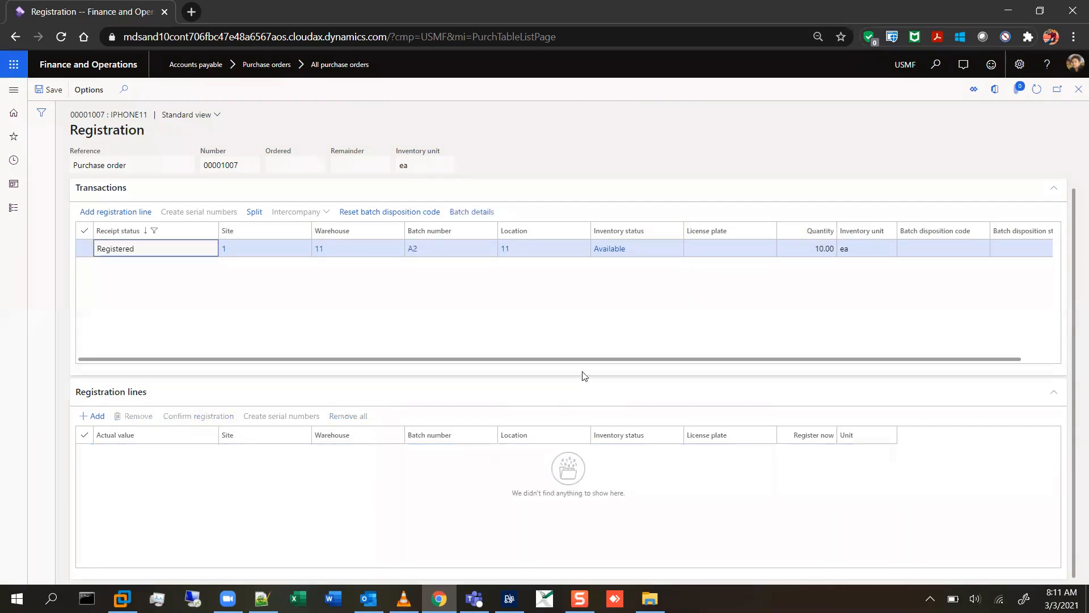
left_click(1079, 89)
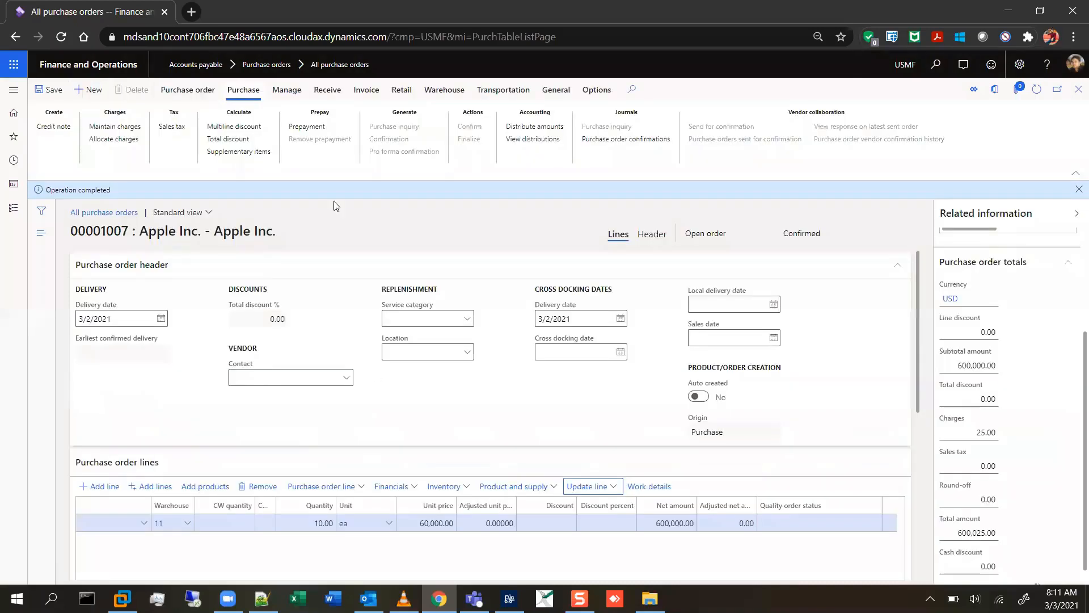
Step: Start posting a product receipt for the order and base it on the Registered quantity
left_click(327, 89)
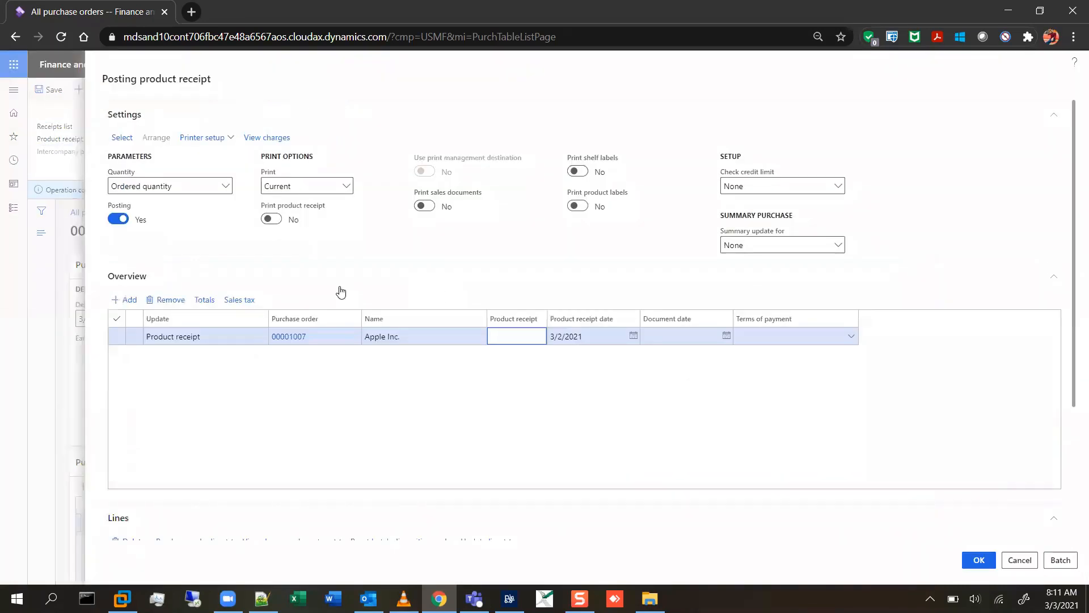
left_click(229, 188)
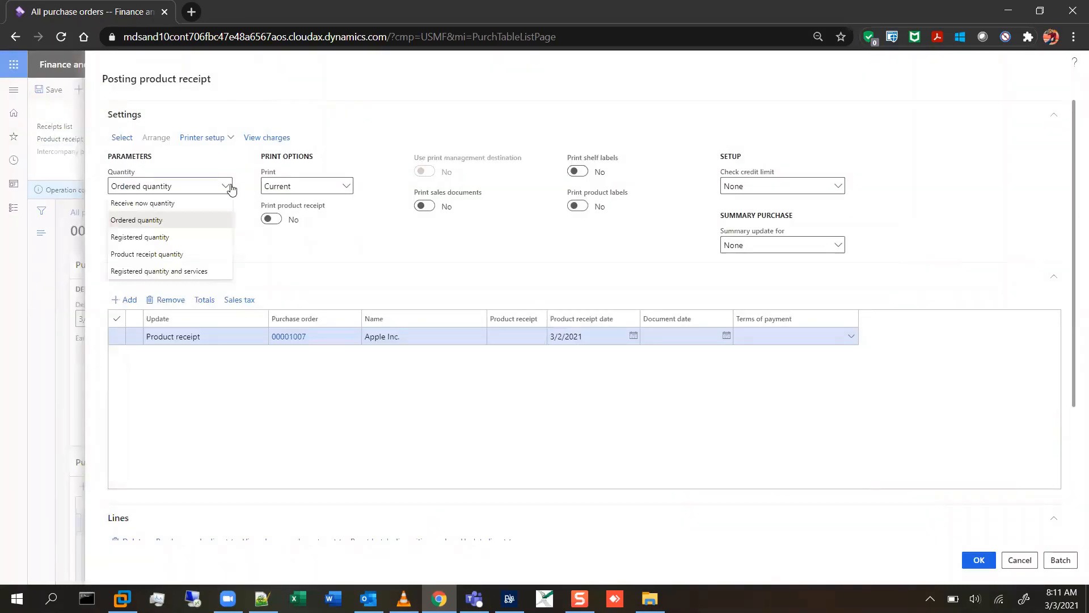
left_click(167, 238)
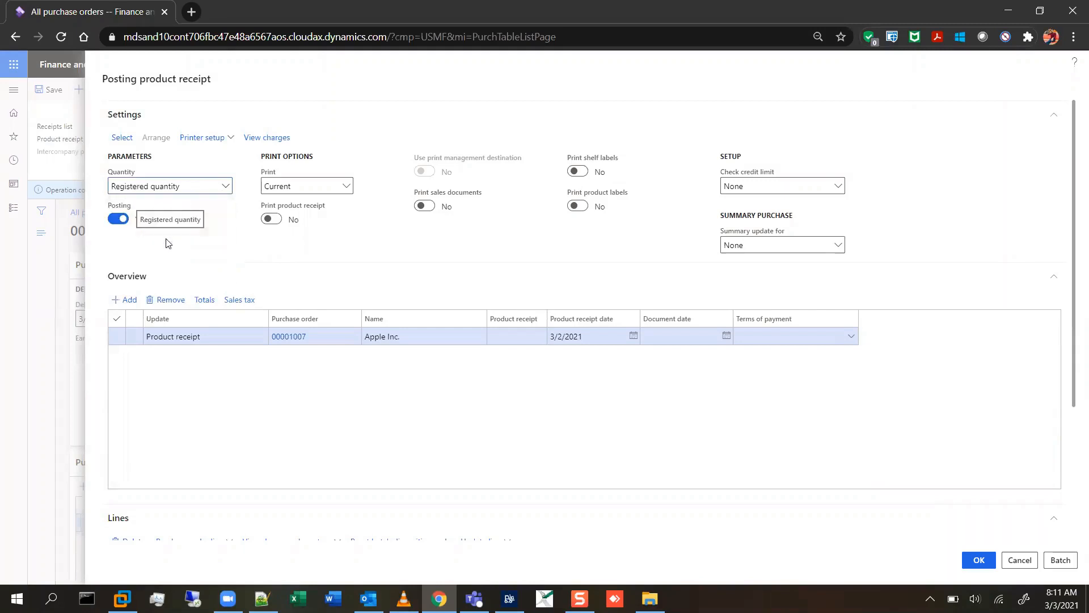
scroll(754, 409, "down", 3)
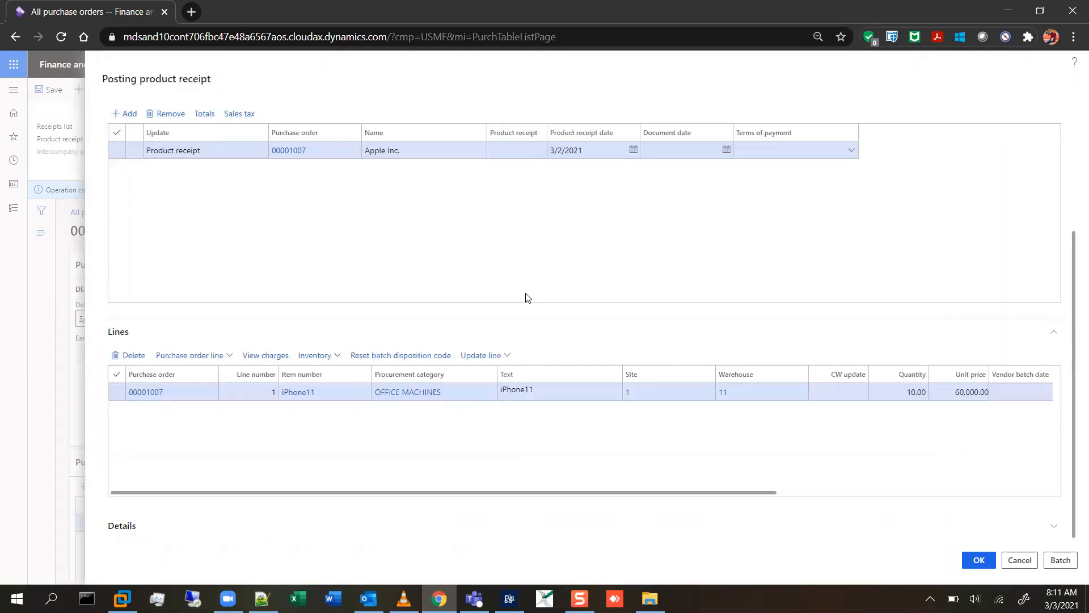
Step: Enter fdvwer5tr as the product receipt number, check the iPhone11 line and post the receipt
scroll(525, 297, "up", 2)
left_click(500, 240)
type("fdvwer5tr")
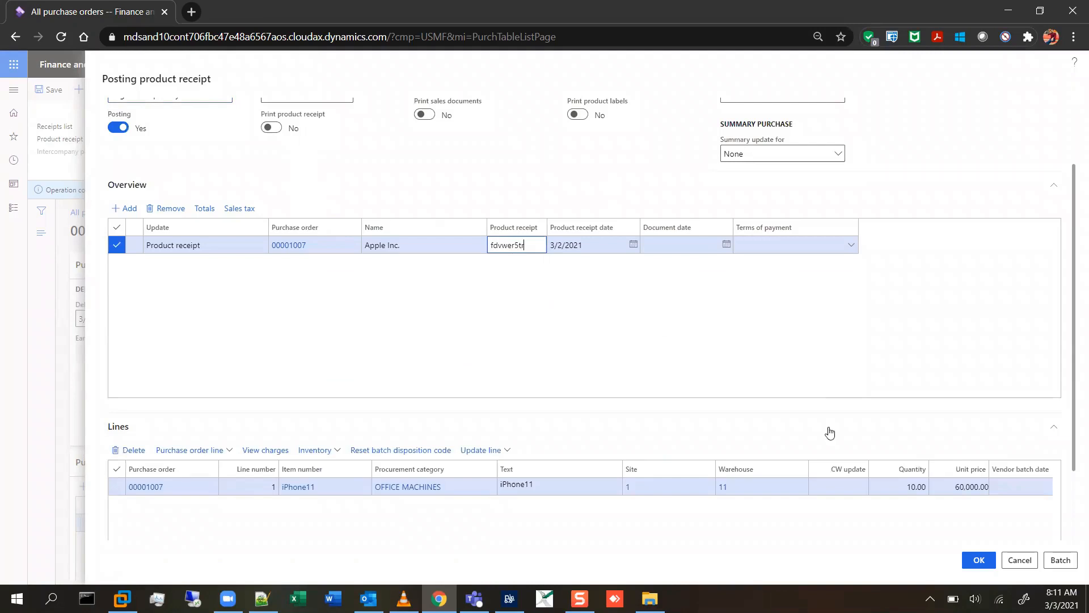
scroll(845, 443, "down", 2)
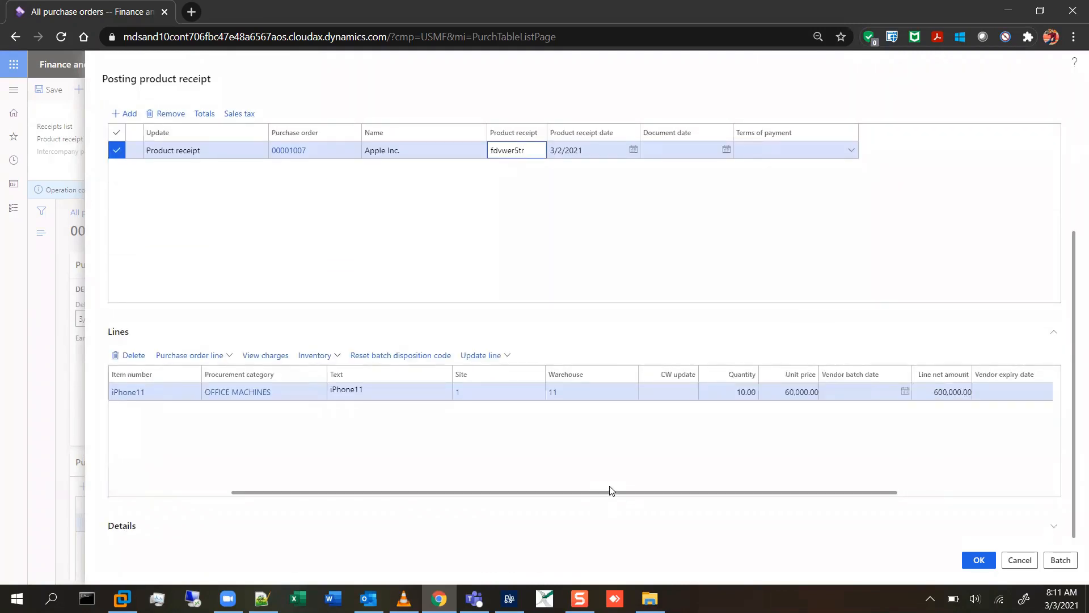
left_click_drag(610, 491, 1005, 543)
left_click(976, 559)
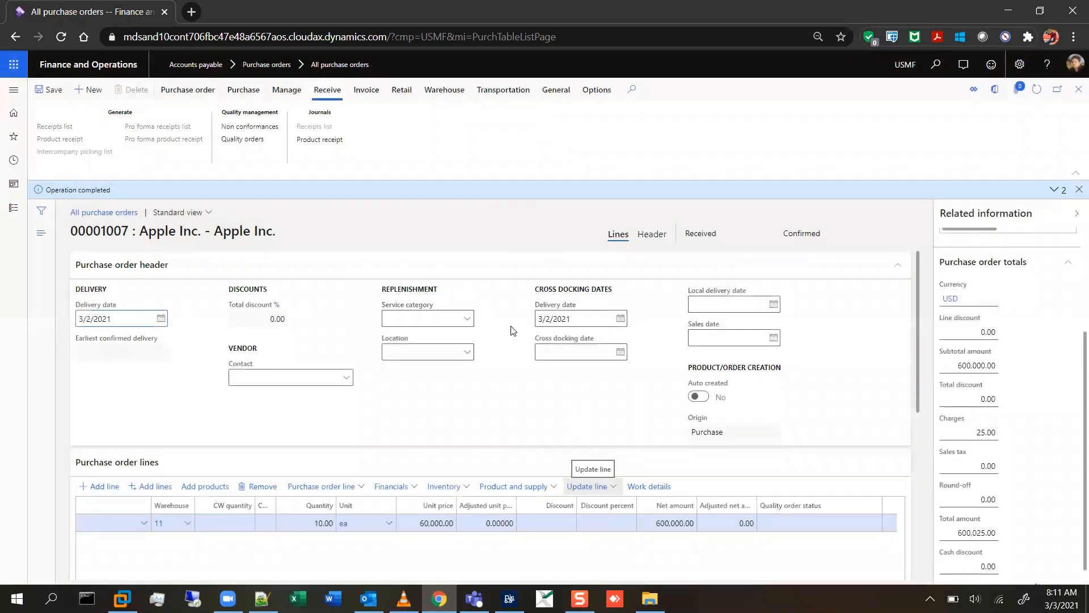
Step: Generate the vendor invoice with number sgdvg5 and invoice date 3/2/2021, matched to the product receipt
left_click(365, 90)
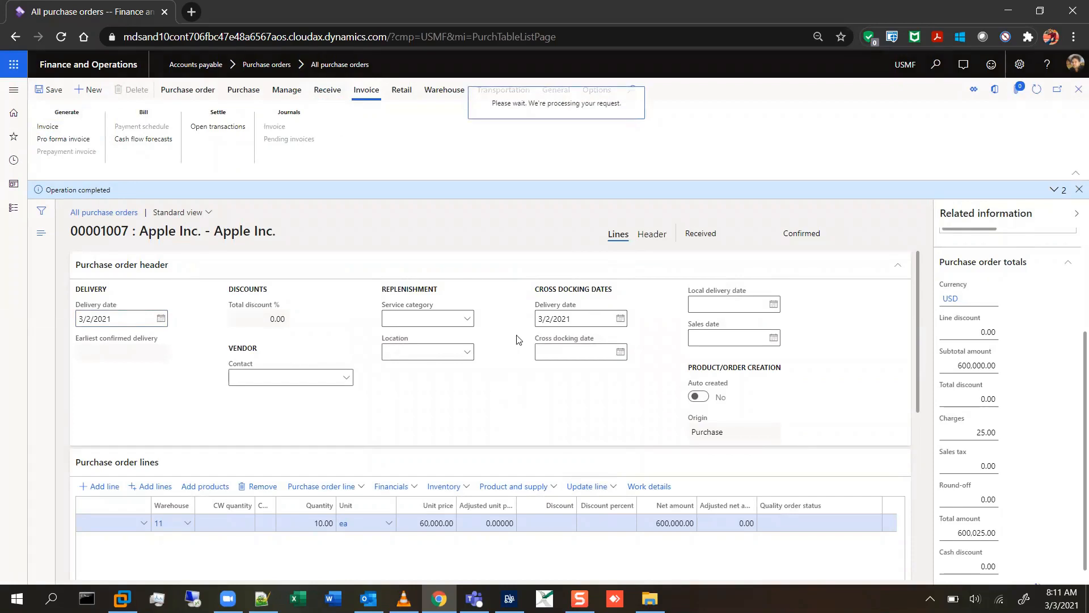
left_click(246, 305)
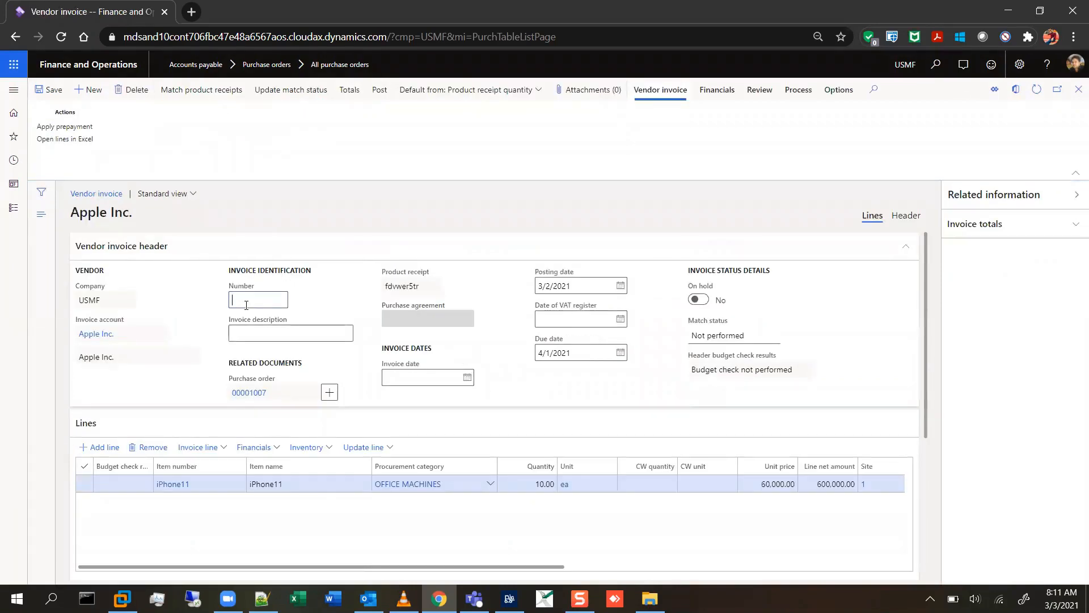
left_click(390, 375)
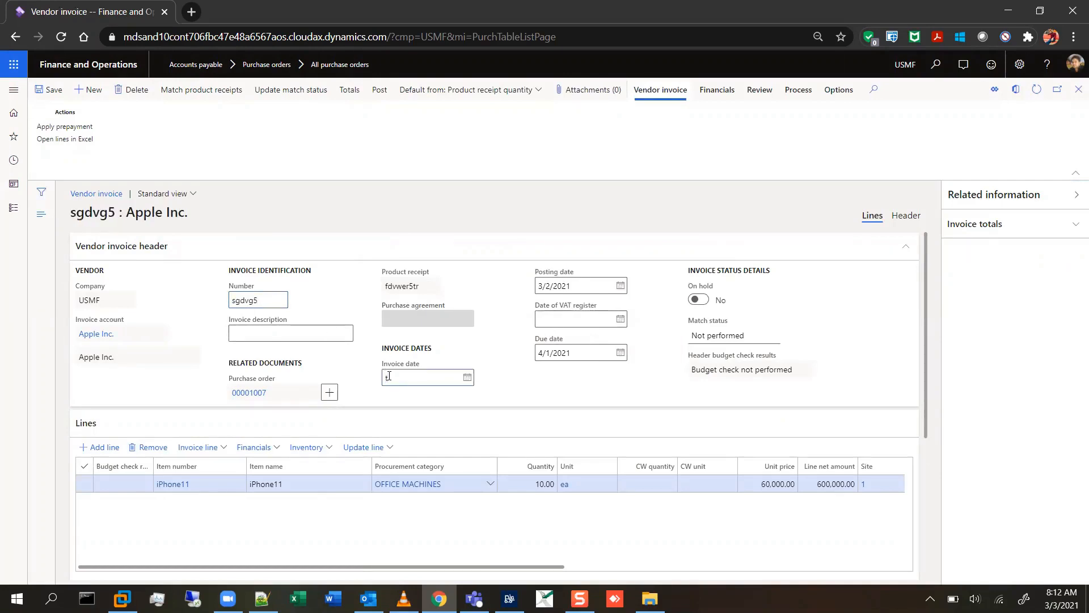
type("t")
key("Tab")
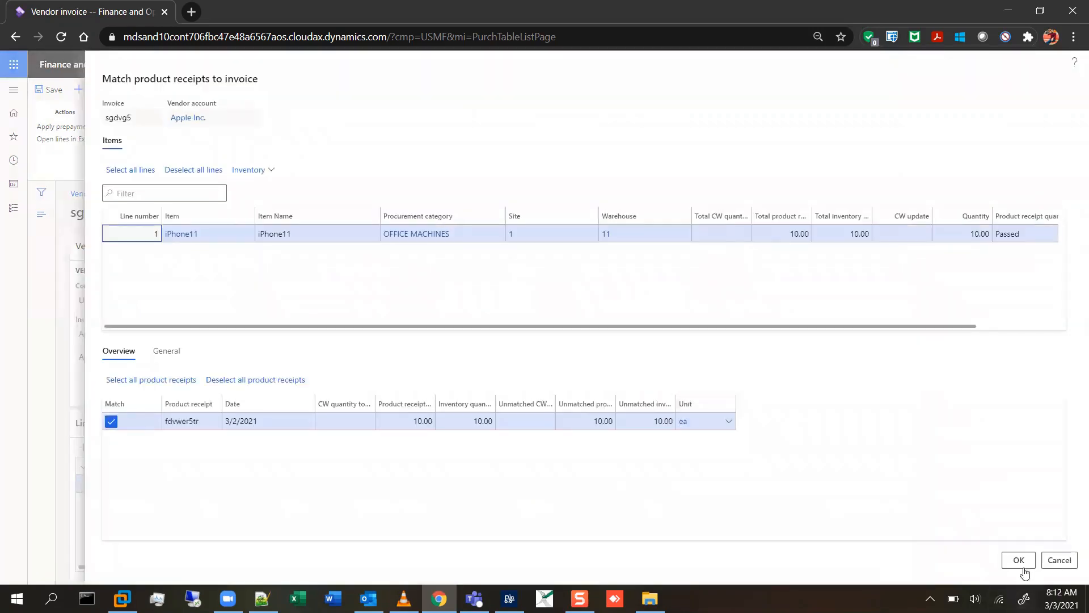
left_click(1024, 567)
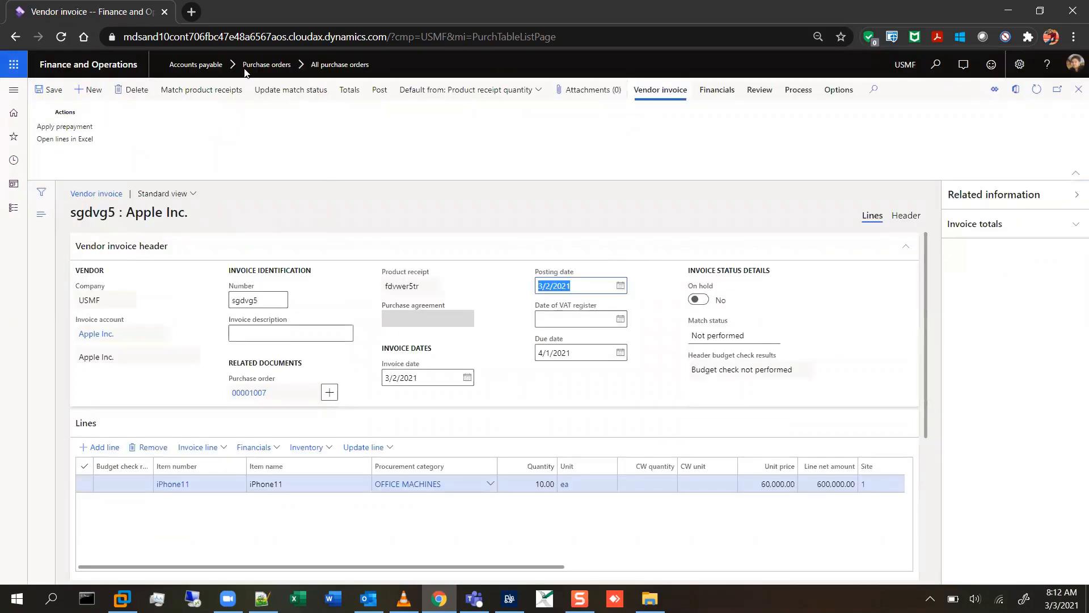
Step: Update the invoice's match status and post the vendor invoice
left_click(283, 91)
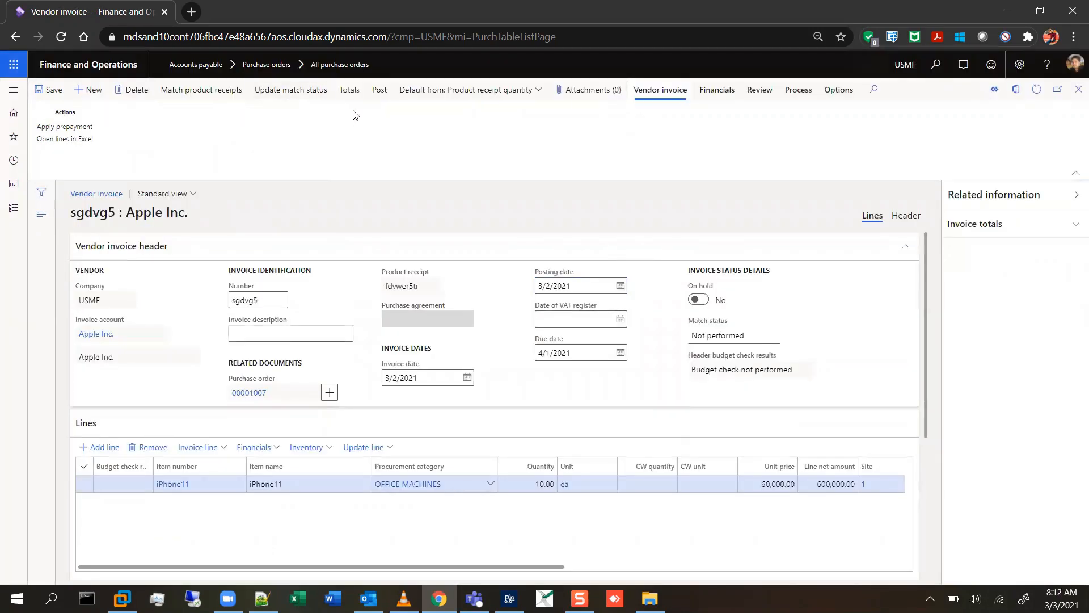
left_click(379, 92)
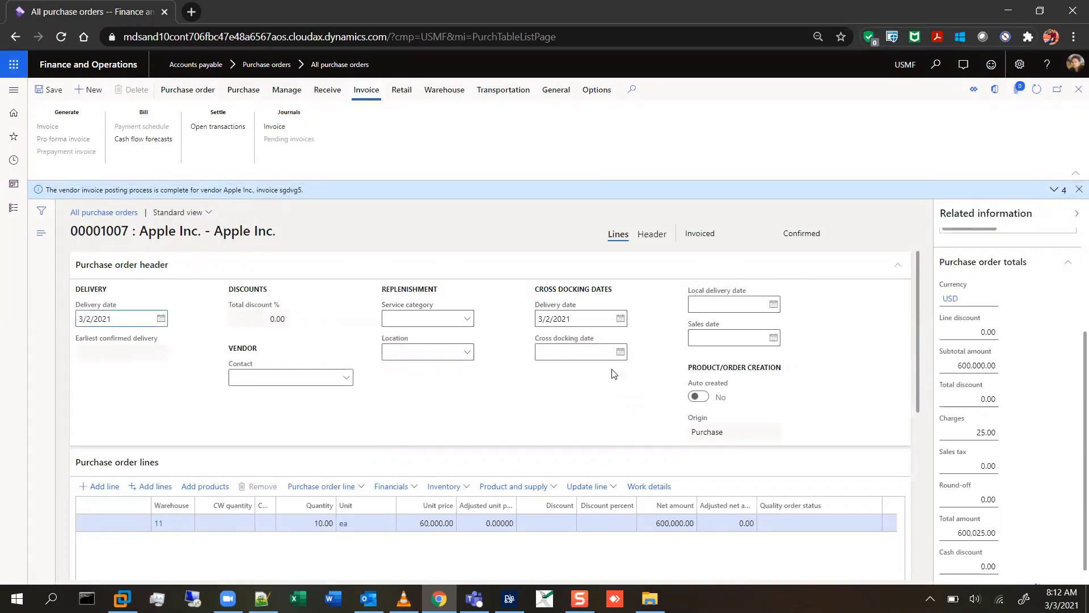
left_click(1080, 190)
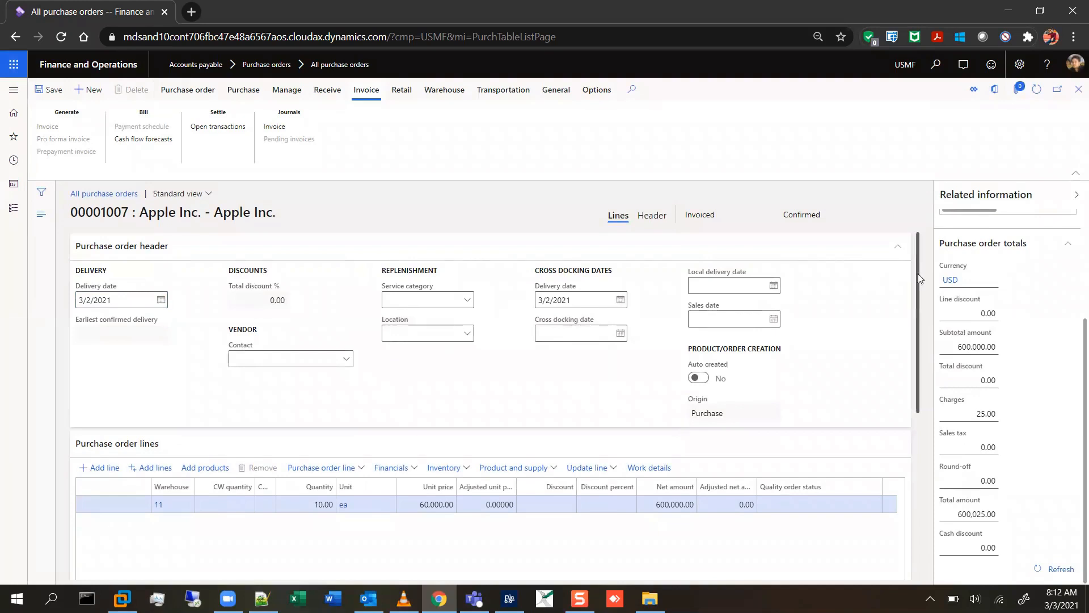
Step: Add a second iPhone11 line with a quantity of -10 to the invoiced purchase order
scroll(916, 351, "down", 3)
left_click_drag(486, 424, 170, 425)
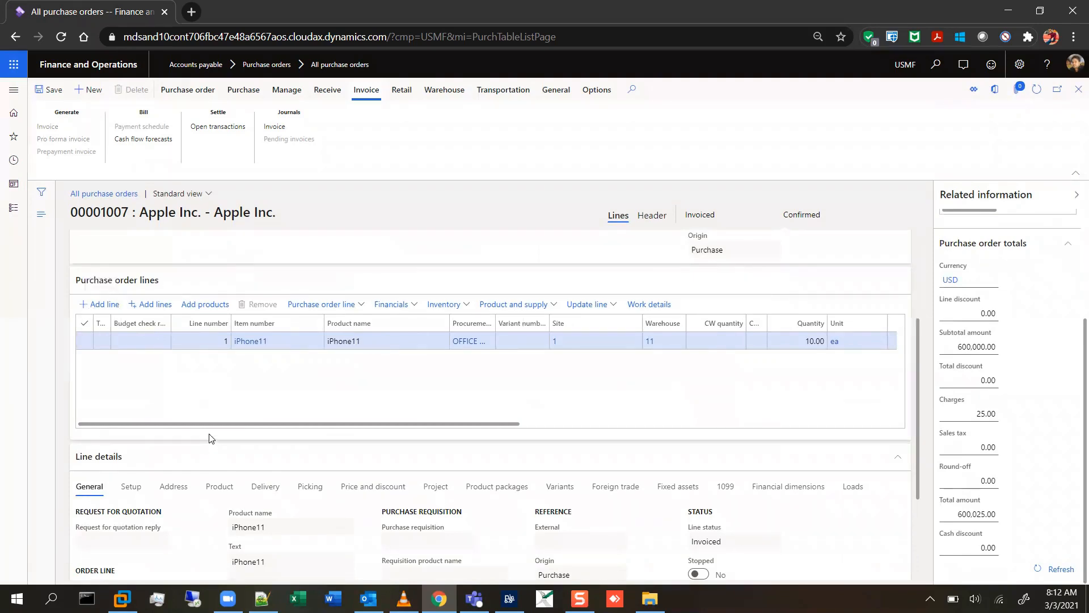
key("alt+n")
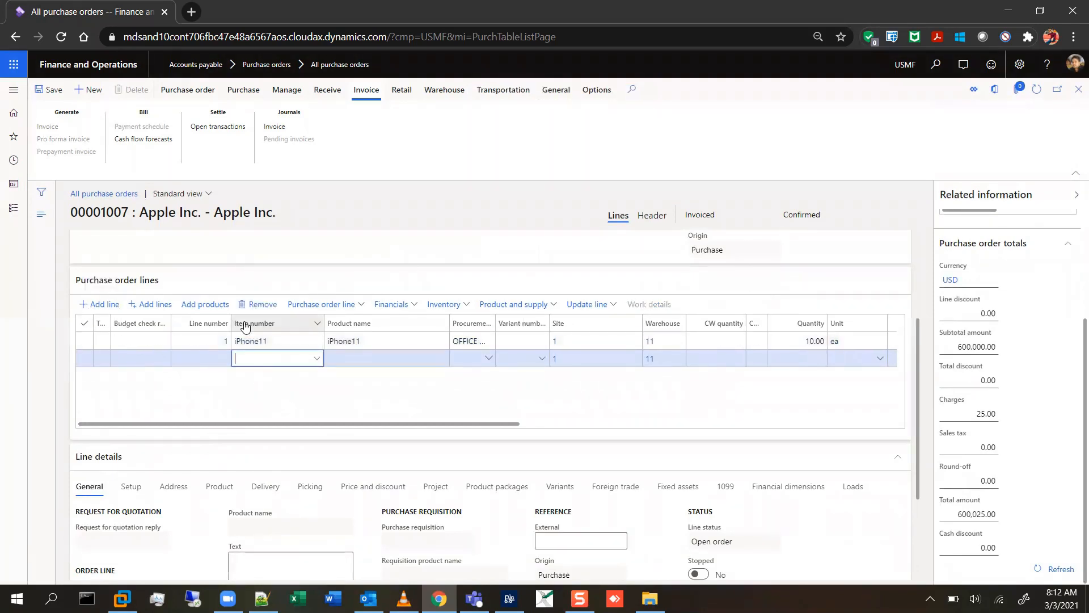
type("e")
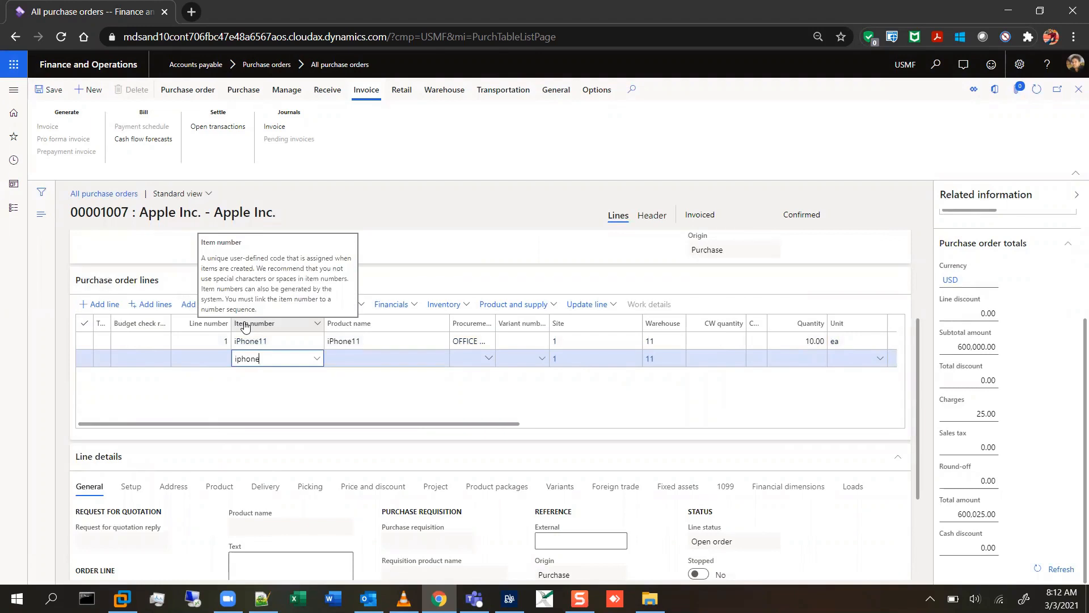
type("11")
key("Tab")
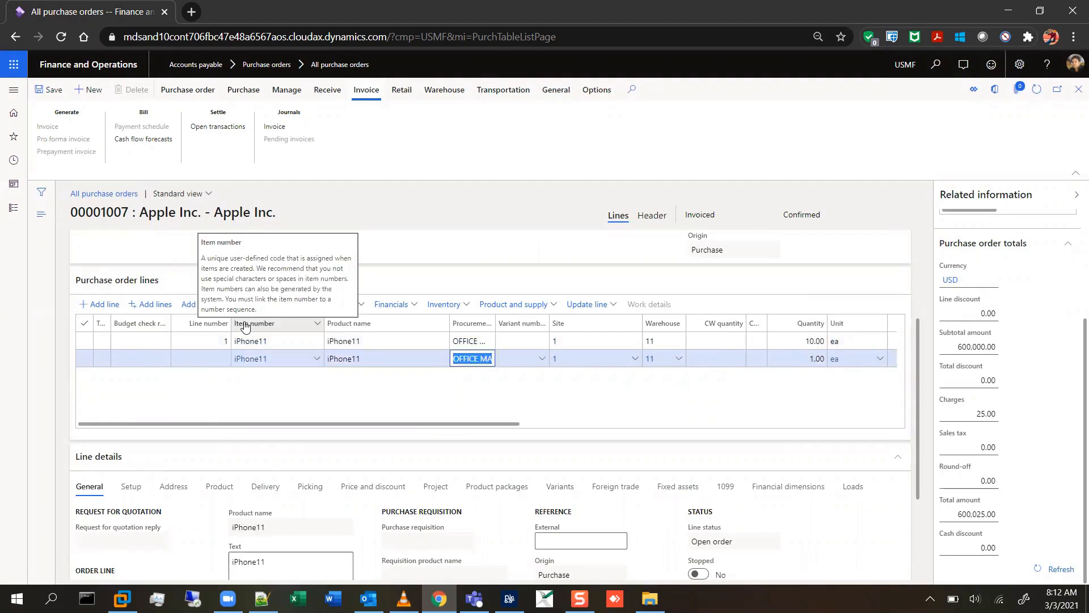
key("Tab")
key("Tab")
key("Tab")
key("Tab")
key("Tab")
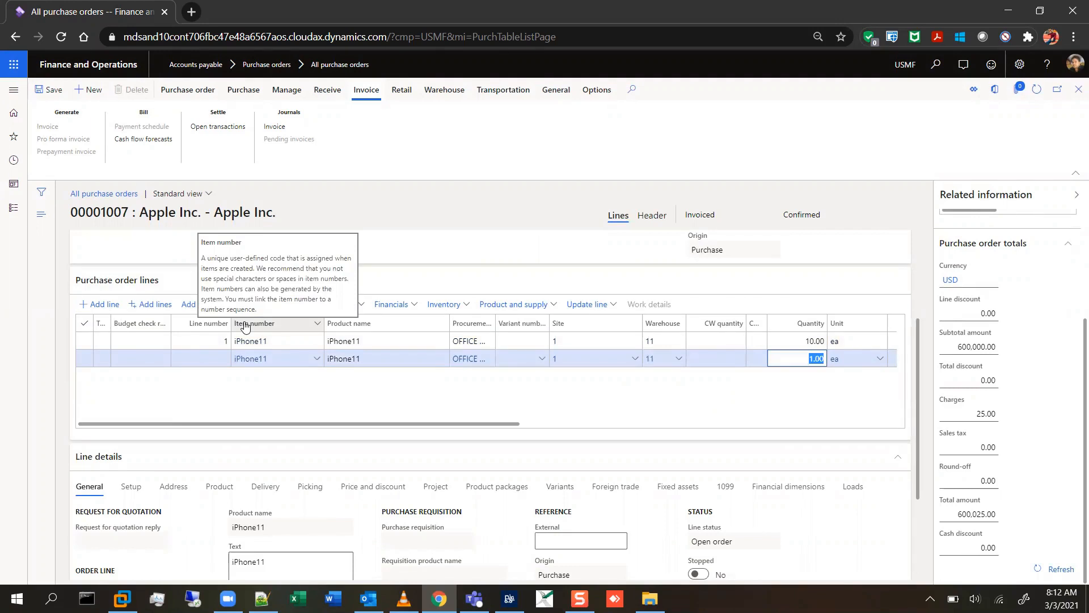
type("-10")
key("Tab")
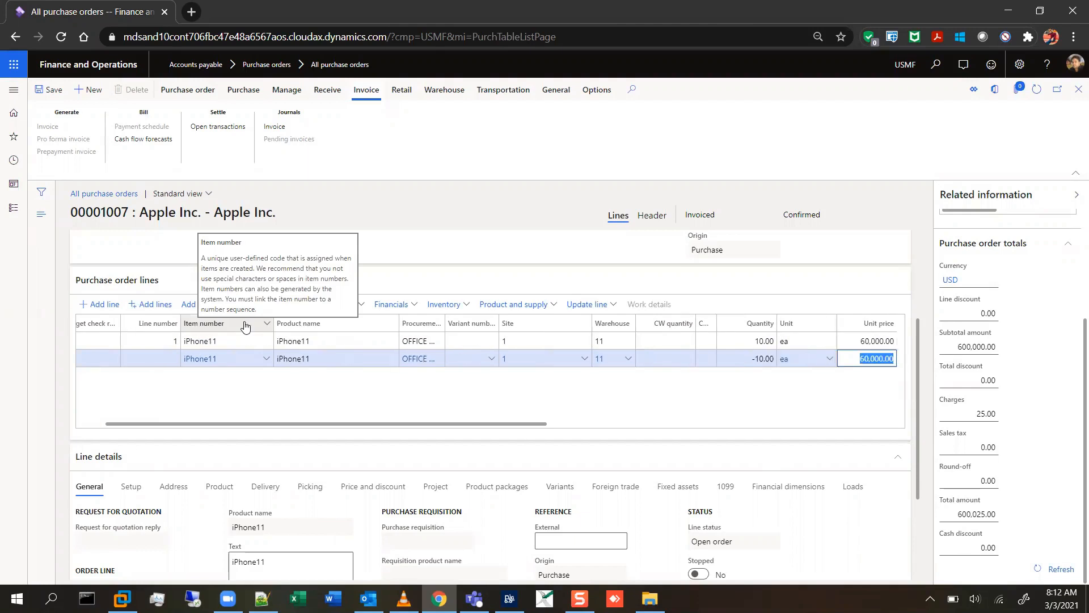
Step: Look over the negative iPhone11 line's unit price, discount and net amount, and remove the line
key("Tab")
key("Tab")
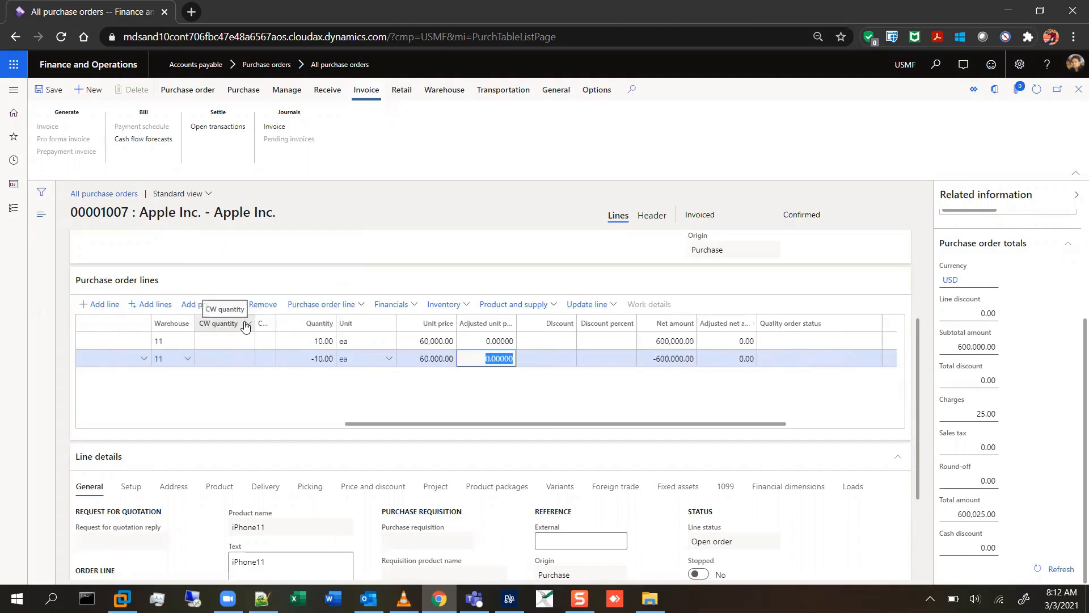
key("Tab")
key("Tab")
key("Tab")
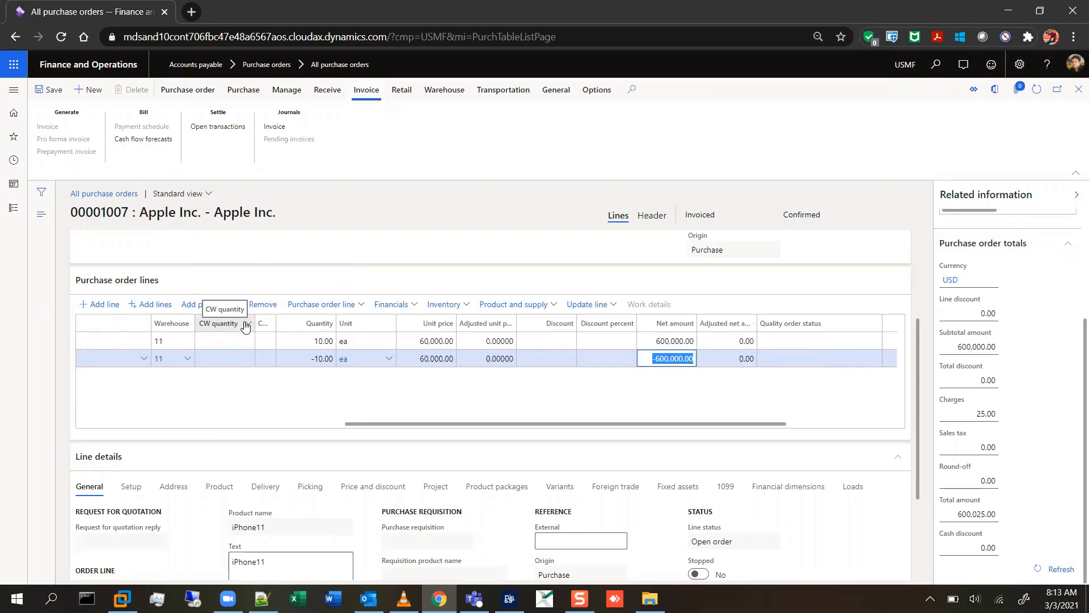
left_click_drag(562, 424, 845, 399)
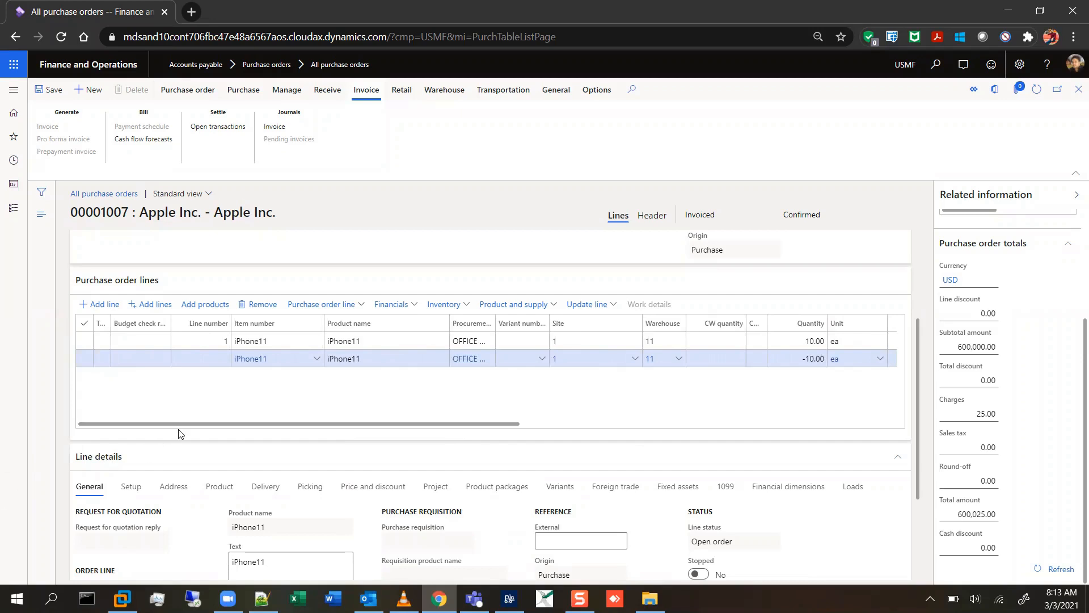
mouse_move(180, 426)
left_mouse_down()
mouse_move(385, 448)
mouse_move(181, 426)
left_mouse_up()
left_click(257, 305)
Step: Start a new purchase order for vendor Apple Inc. with warehouse 11
left_click(78, 90)
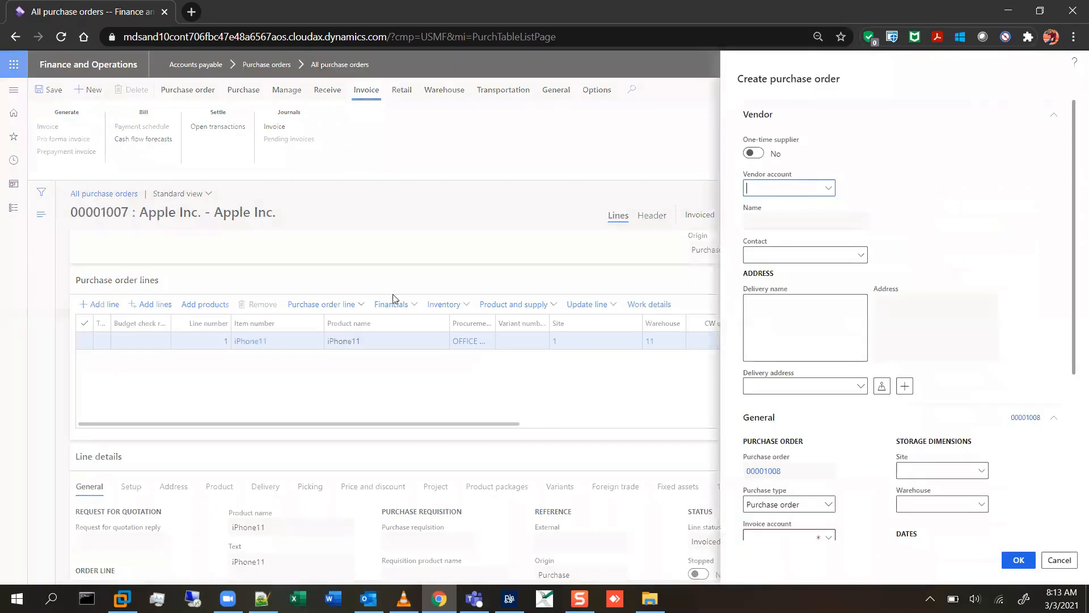
type("apple")
key("Tab")
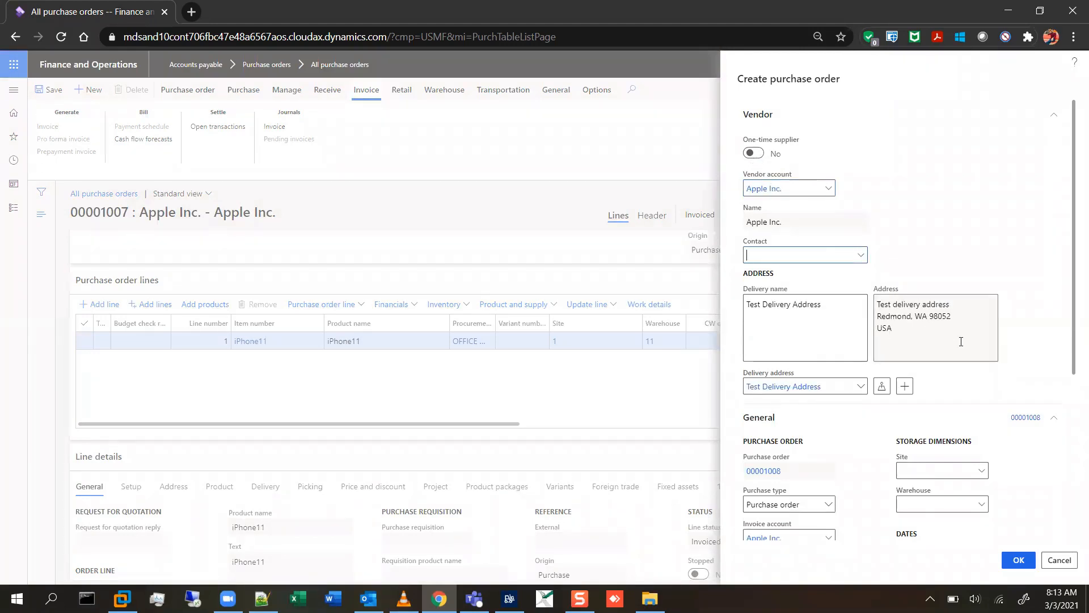
scroll(961, 341, "down", 2)
left_click(925, 409)
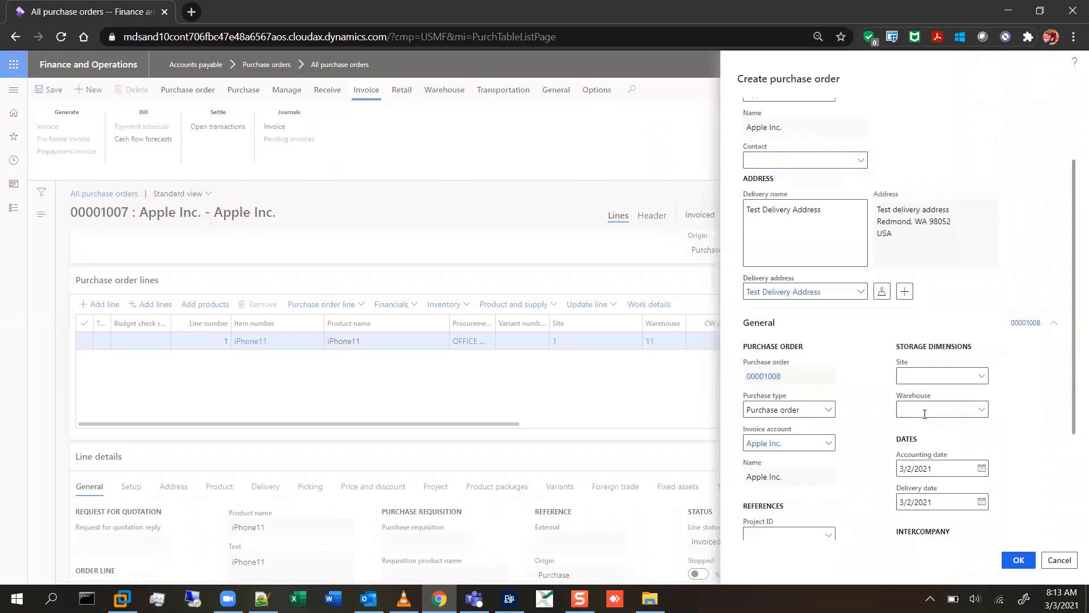
type("11")
key("Tab")
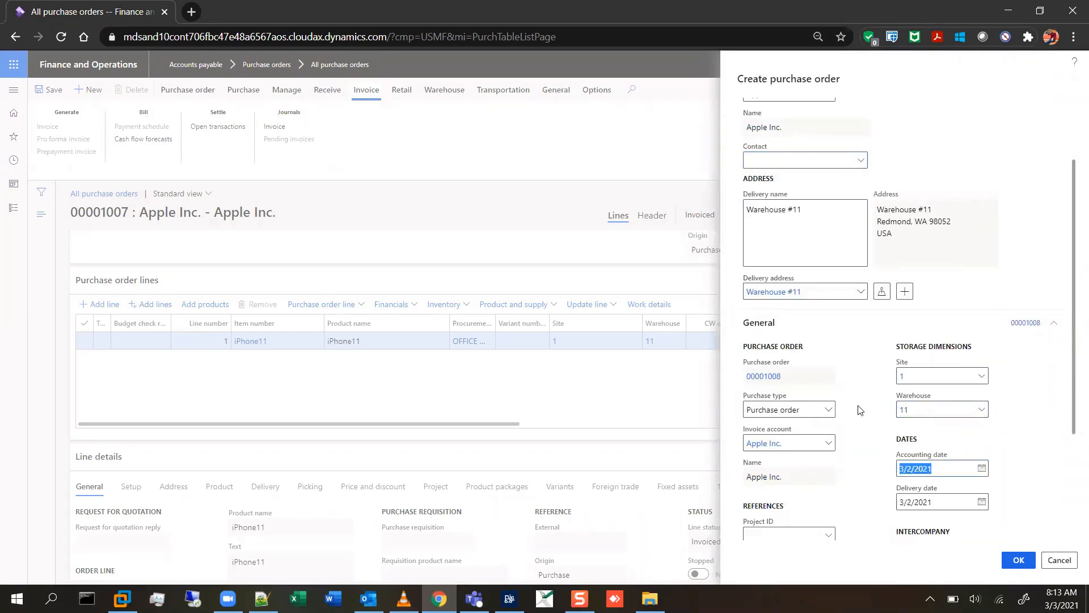
Step: Check the available purchase types, keep the type Purchase order and create the order
left_click(833, 410)
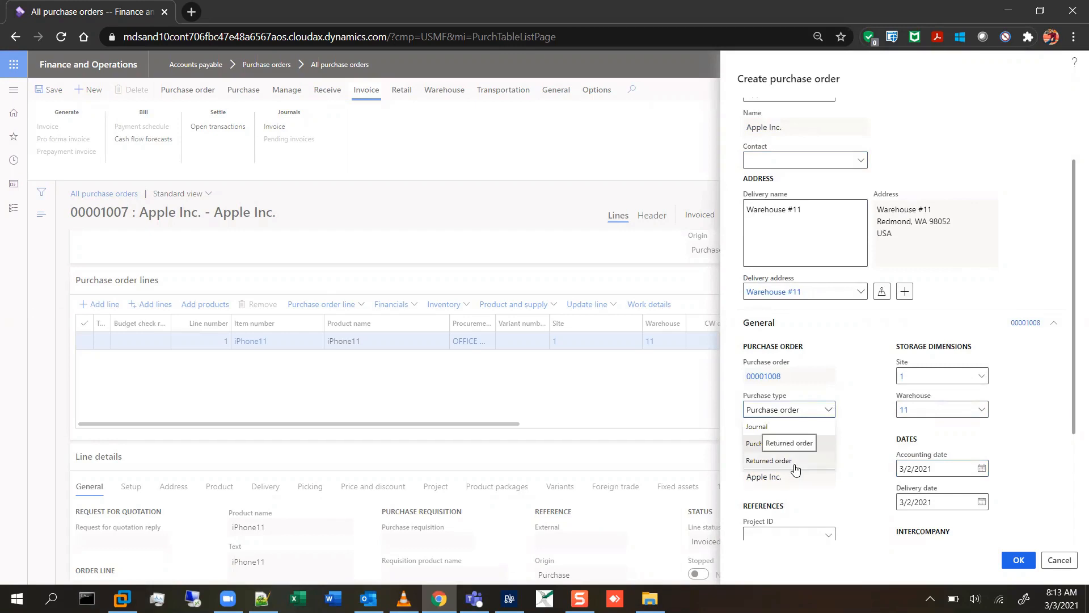
left_click(861, 412)
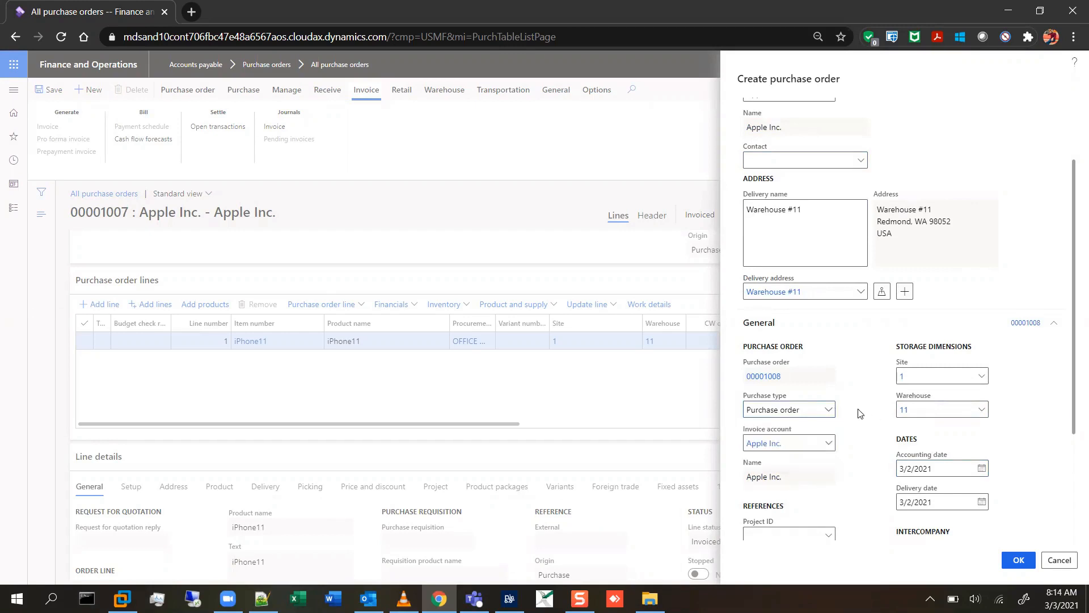
scroll(865, 417, "down", 3)
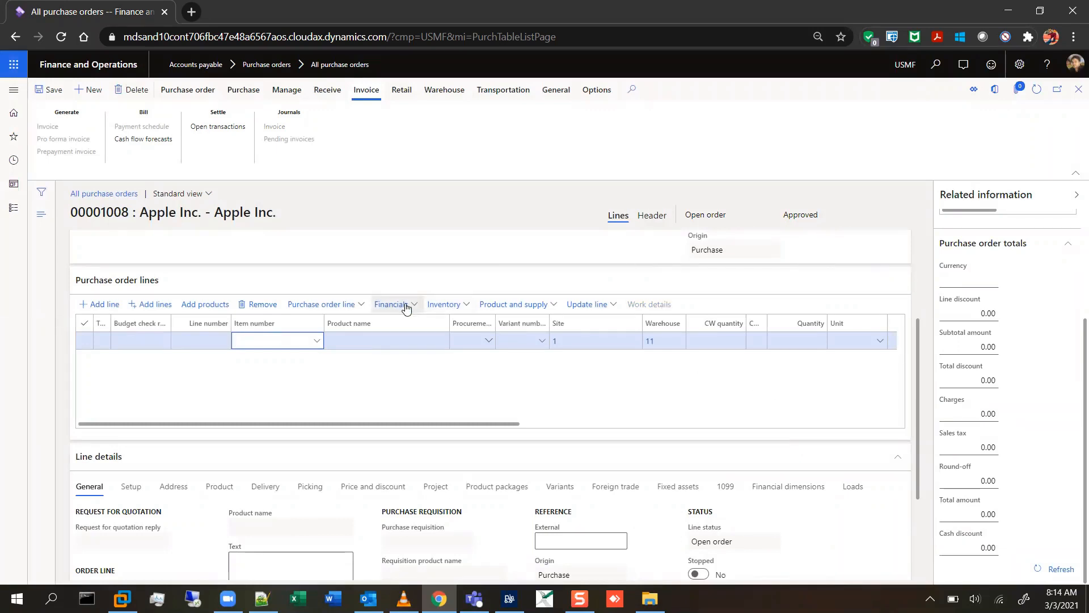
Step: Enter item iPhone11 on the new purchase order's line with a quantity of -10
type("iphone11")
key("Tab")
key("Tab")
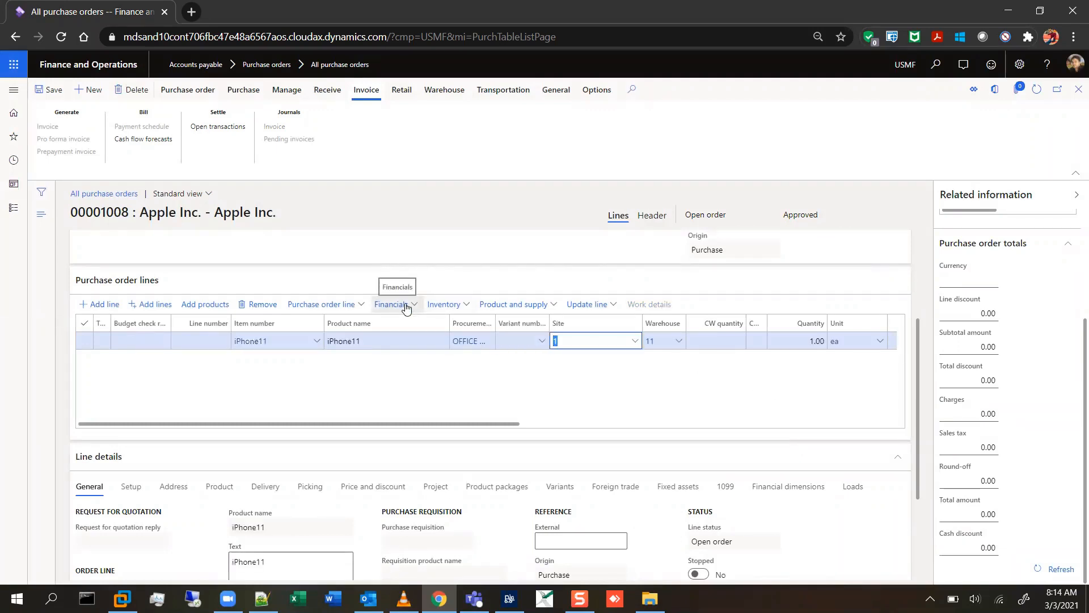
key("Tab")
key("Tab")
key("Tab")
key("Tab")
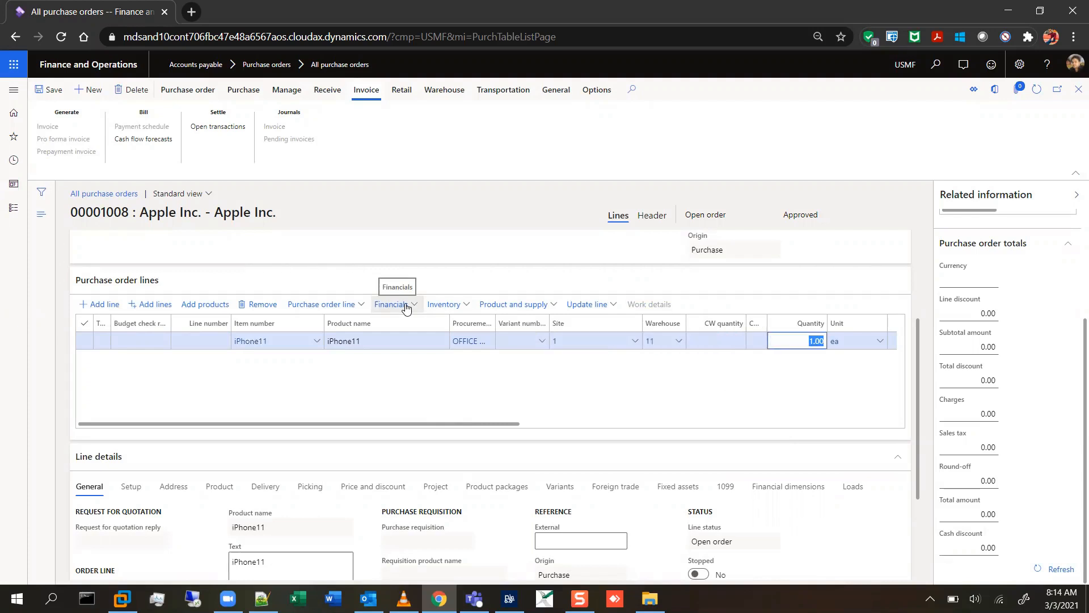
type("-10")
key("Tab")
key("Tab")
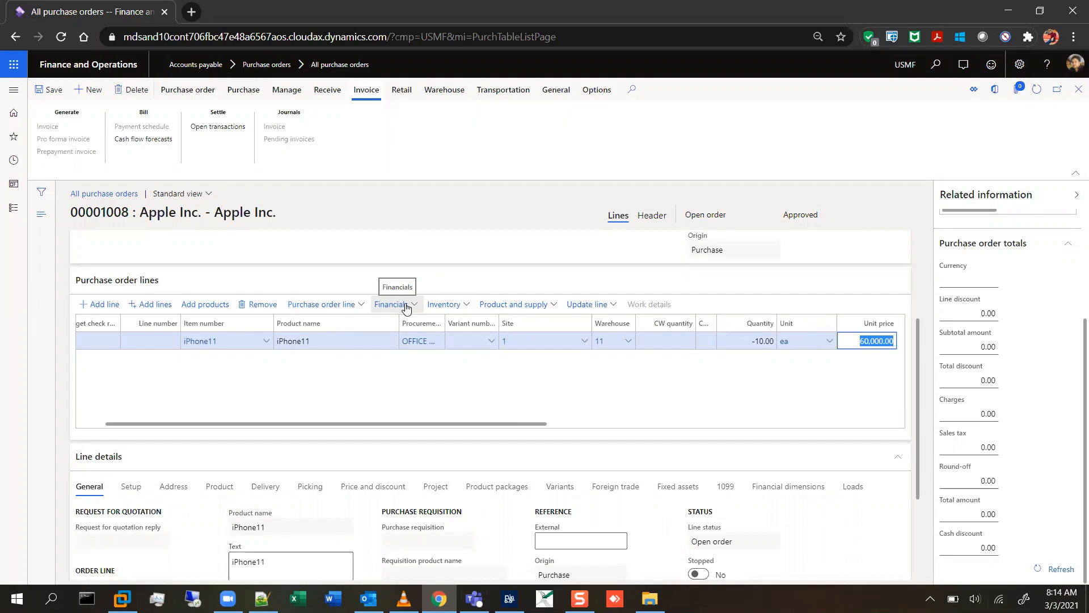
Step: Set the iPhone11 line's quantity to -5 and go through its unit price and discount to the net amount
left_click(755, 340)
type("-5")
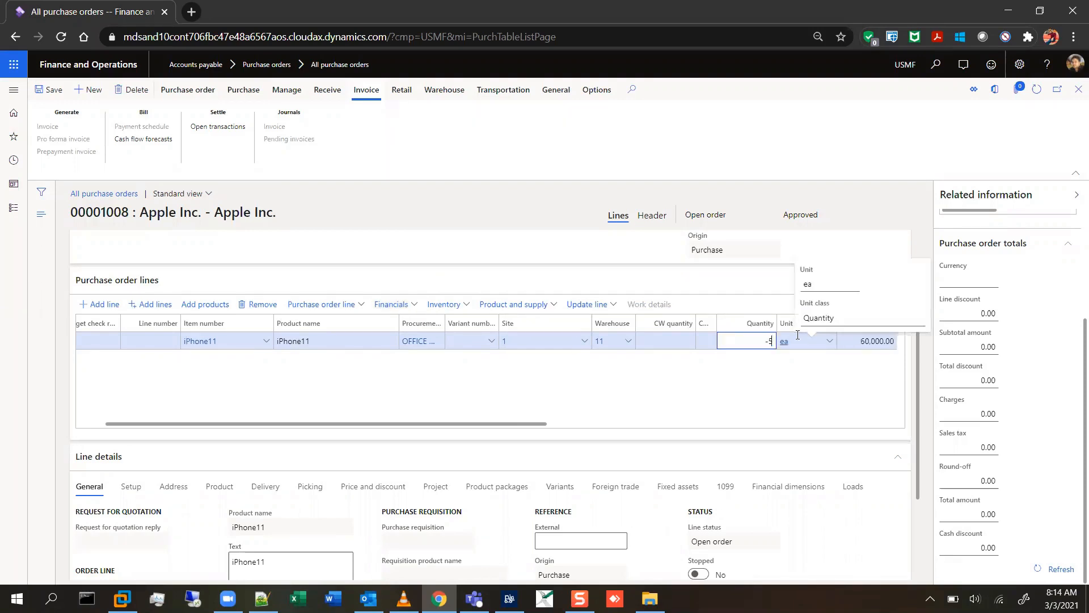
key("Tab")
key("Tab")
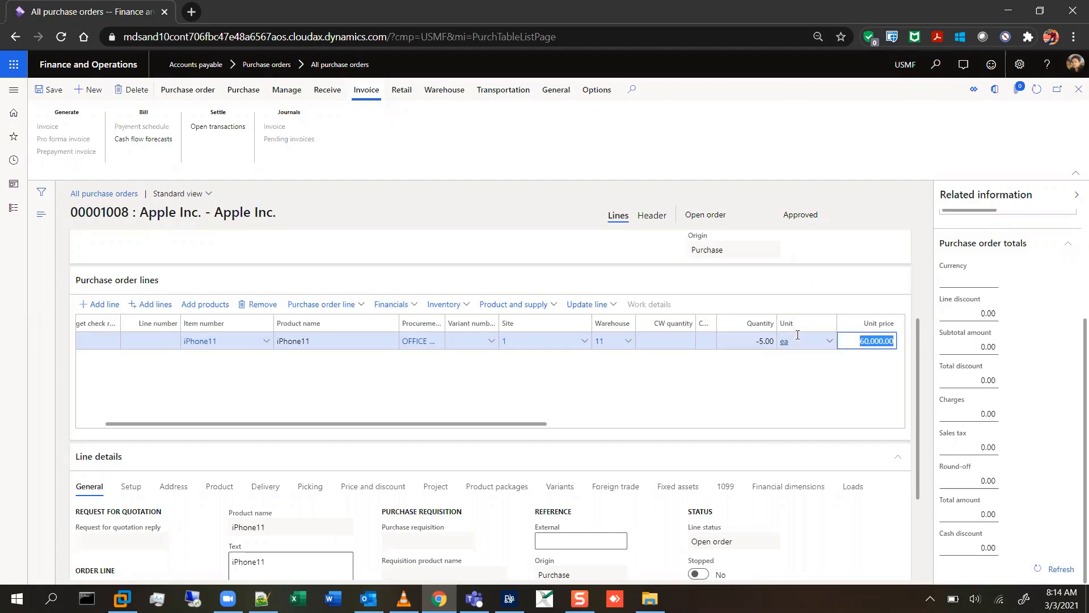
key("Tab")
key("Tab")
key("Tab")
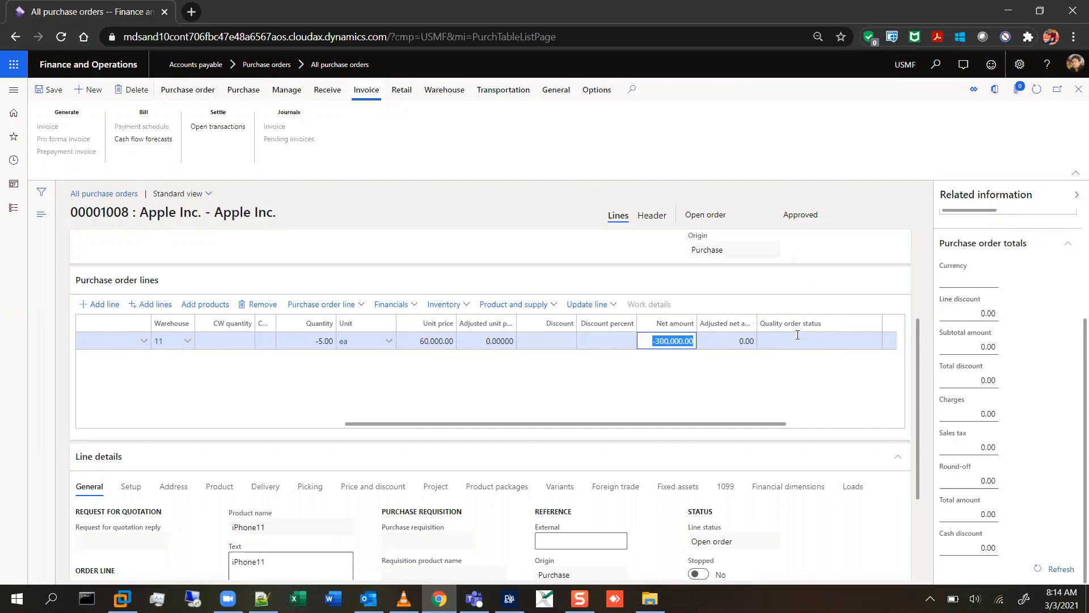
Step: Look over the charges maintained on the order and refresh the purchase order totals
left_click(187, 89)
left_click(243, 90)
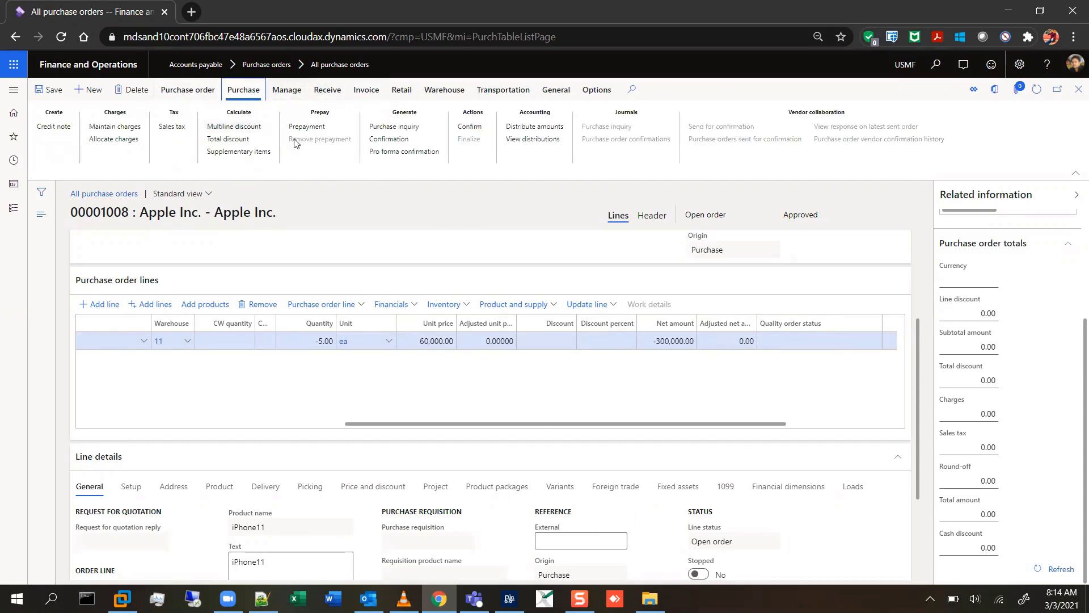
left_click(188, 90)
left_click(245, 94)
left_click(111, 127)
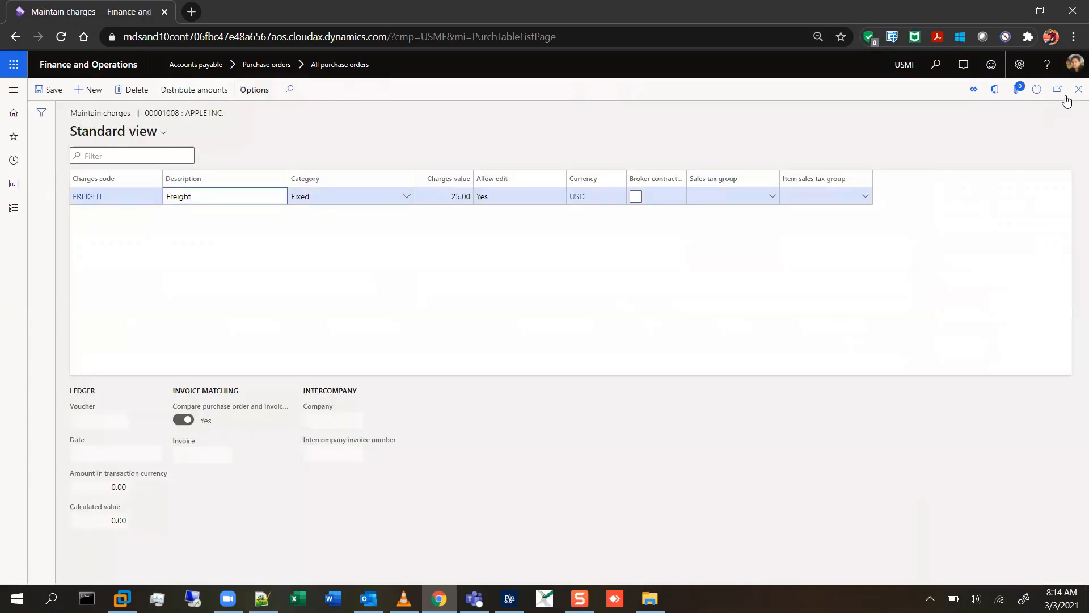
left_click(1078, 89)
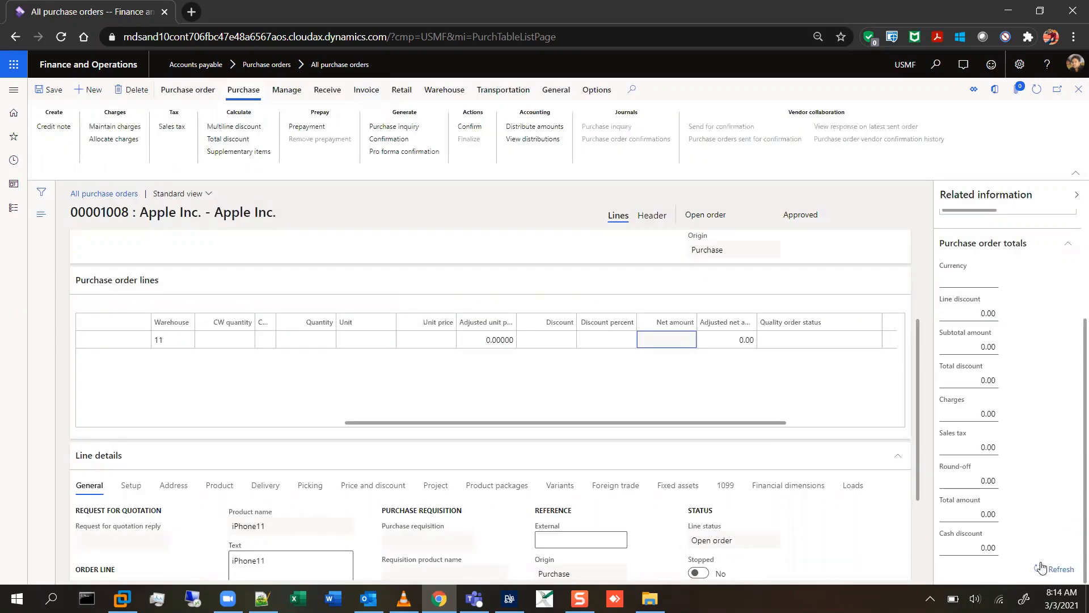
left_click(1060, 569)
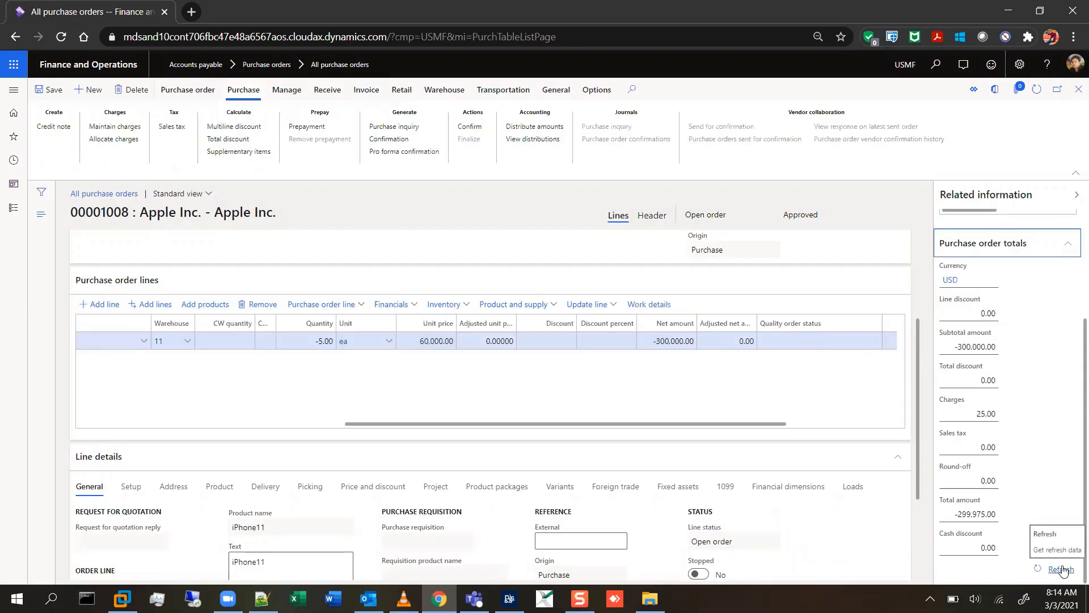
Step: Set the order's FREIGHT charge value to -25.00, refresh the purchase order totals and save
left_click(970, 414)
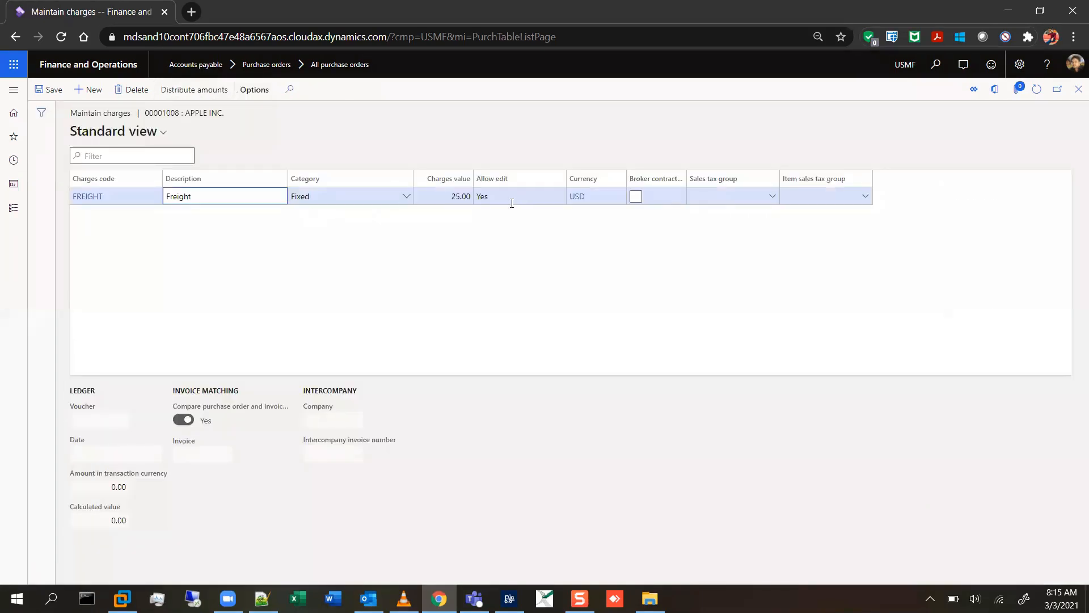
left_click(437, 193)
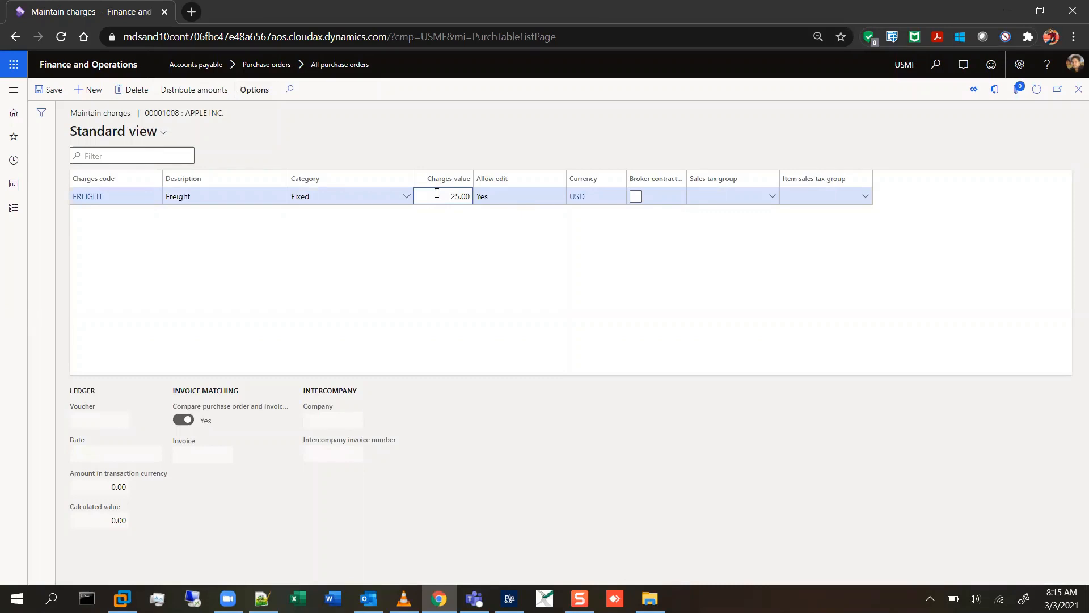
key("Tab")
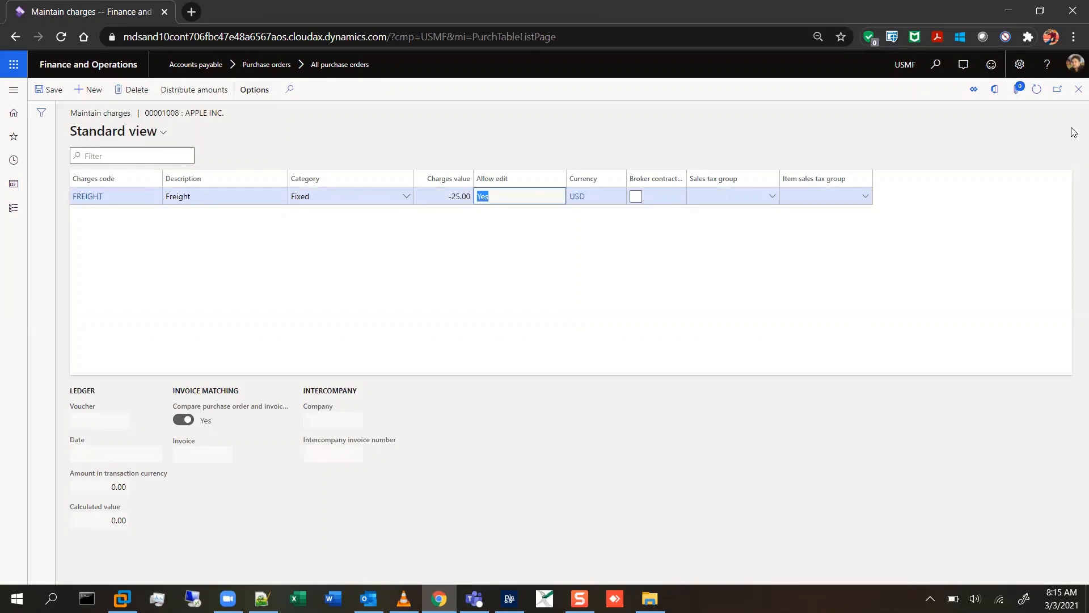
left_click(1077, 91)
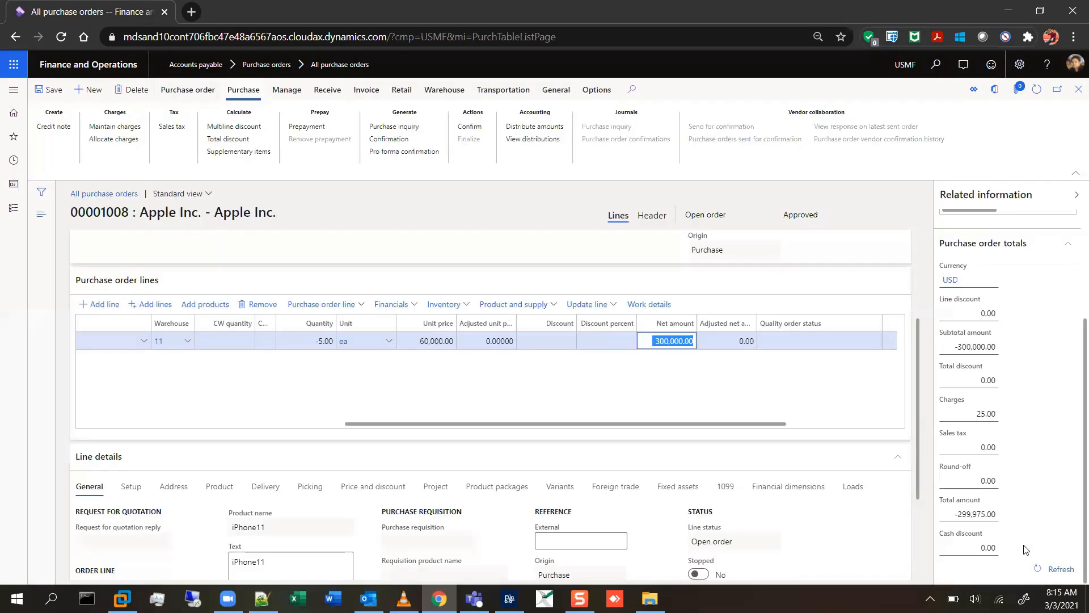
left_click(1056, 569)
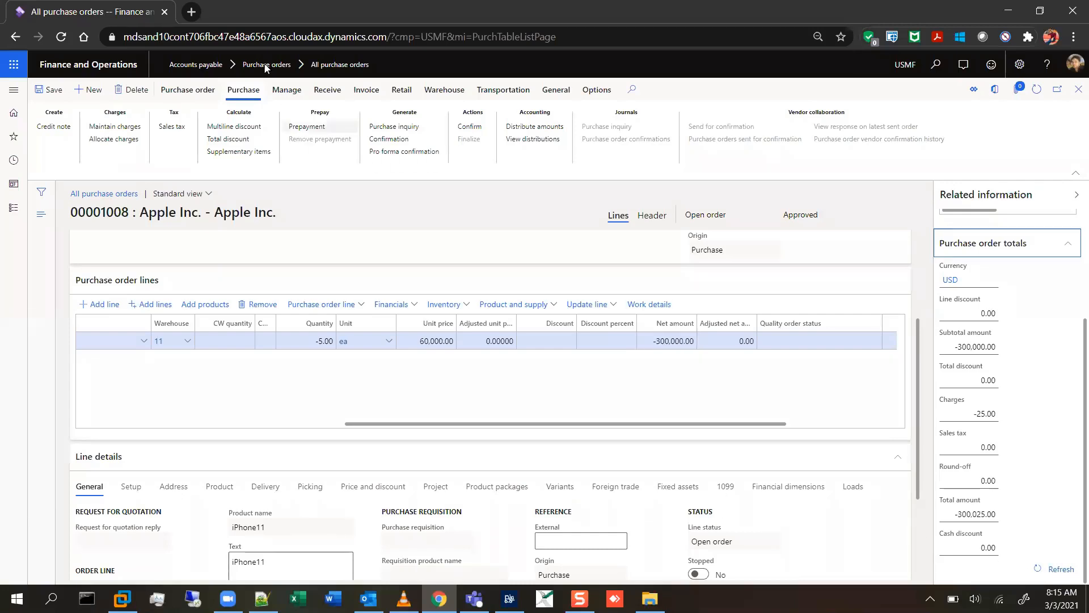
left_click(48, 92)
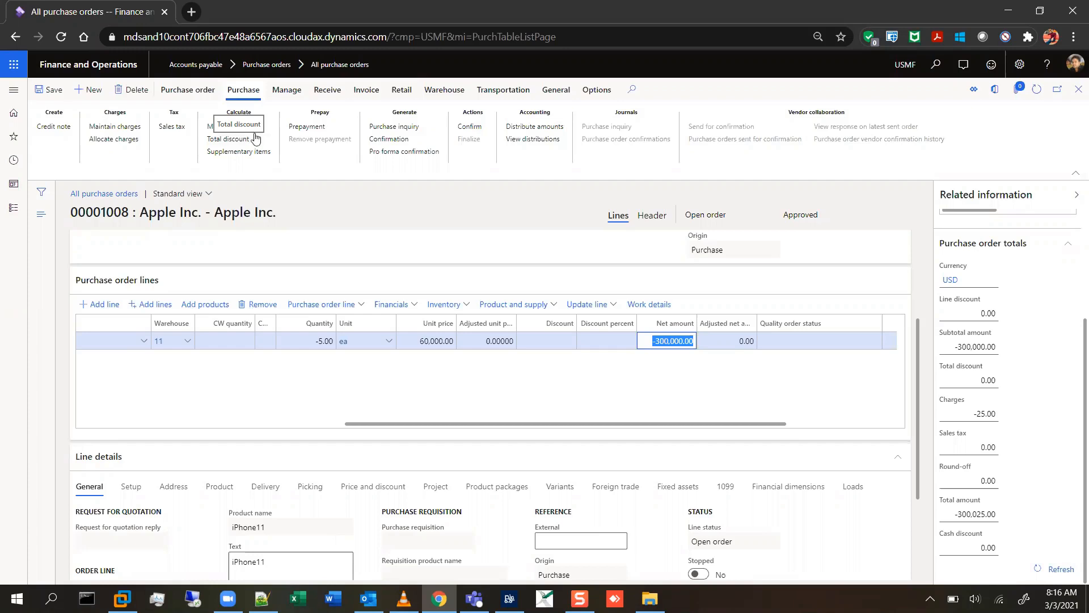
Step: Check the order's total amount and the iPhone11 line's quantity
left_click(952, 517)
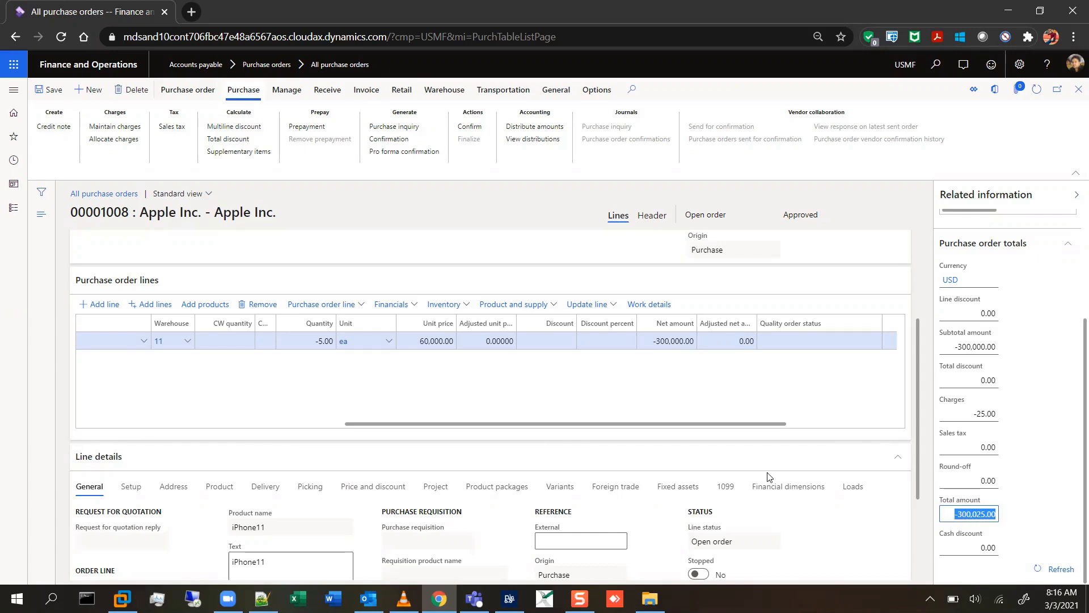
left_click(293, 334)
left_click_drag(293, 335, 347, 352)
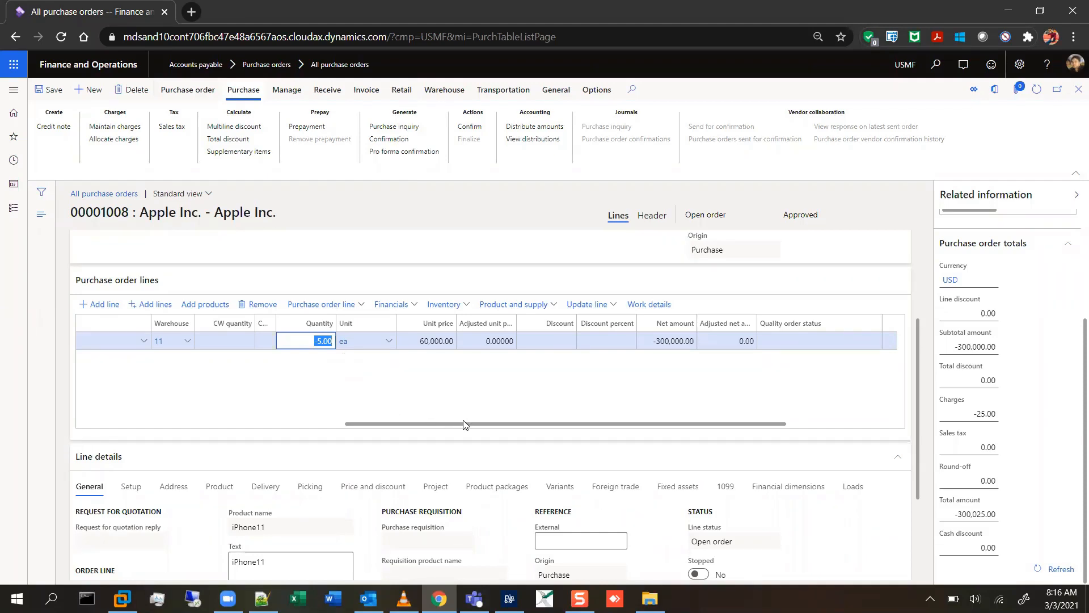
Step: Generate the confirmation of the purchase order, with posting and printing of the purchase order enabled
left_click_drag(465, 423, 575, 432)
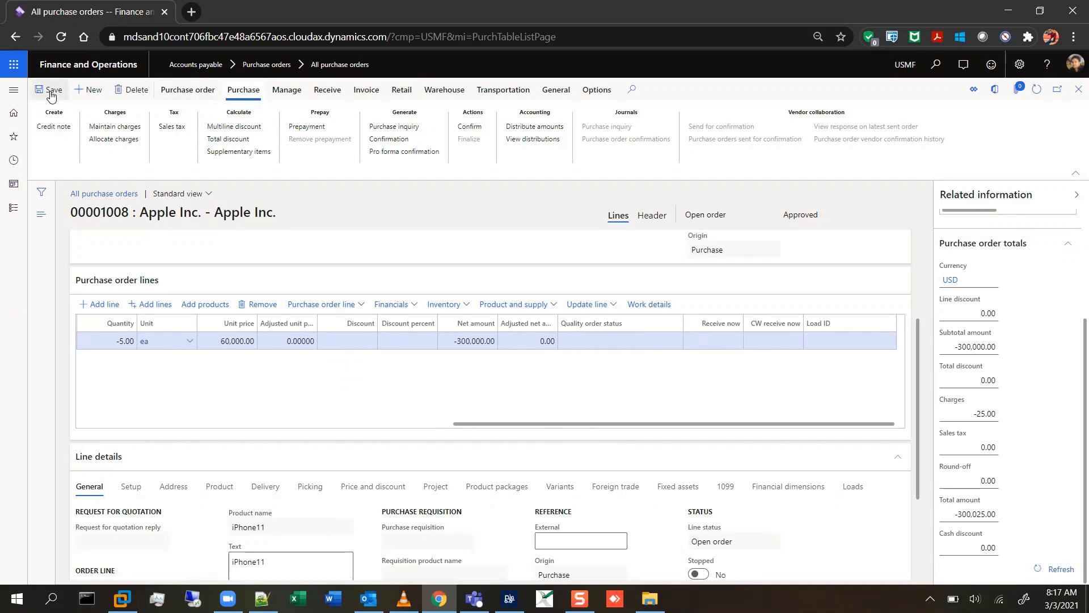
left_click(399, 142)
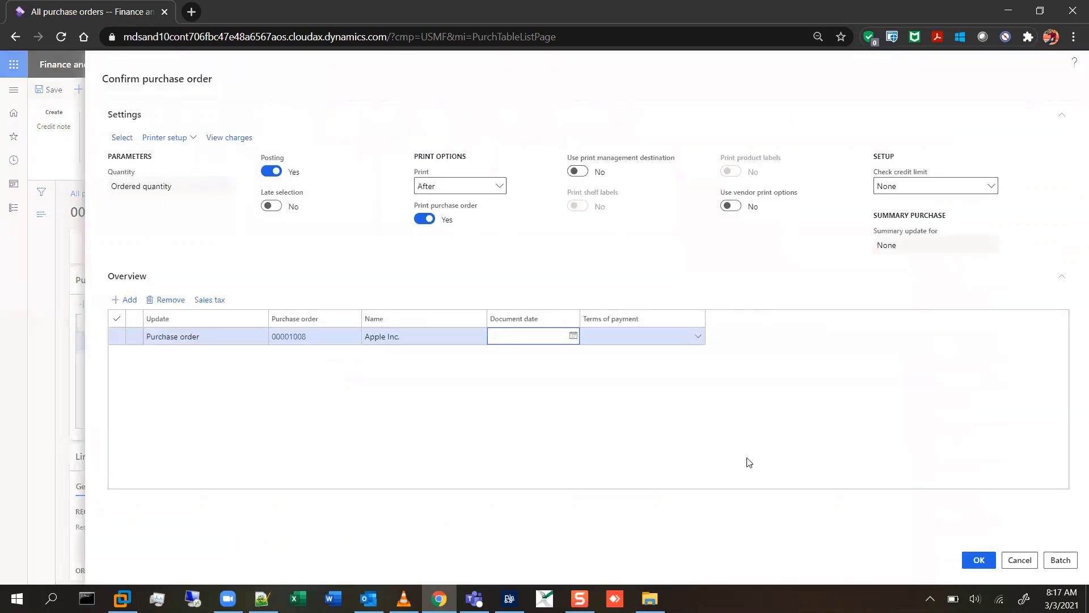
left_click(982, 561)
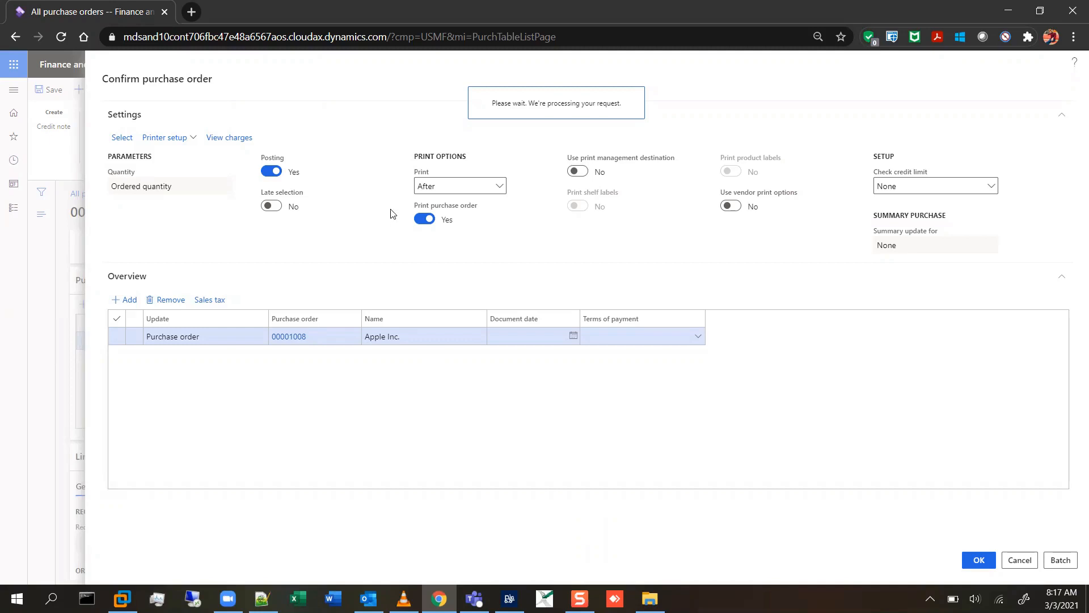
Step: Duplicate the purchase orders page in a second browser tab while the confirmation is processed
right_click(111, 11)
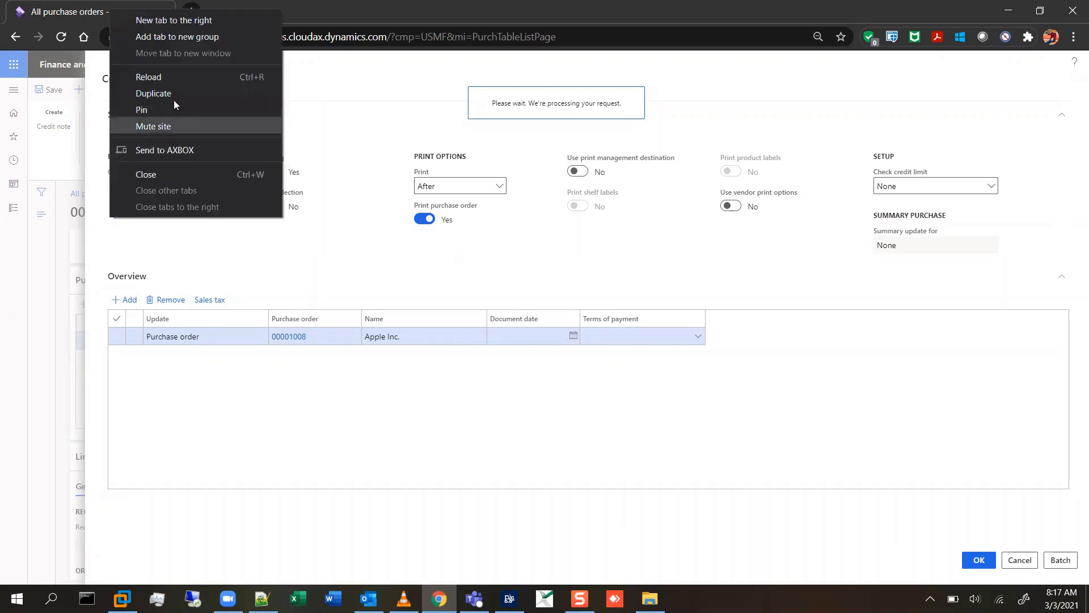
left_click(177, 95)
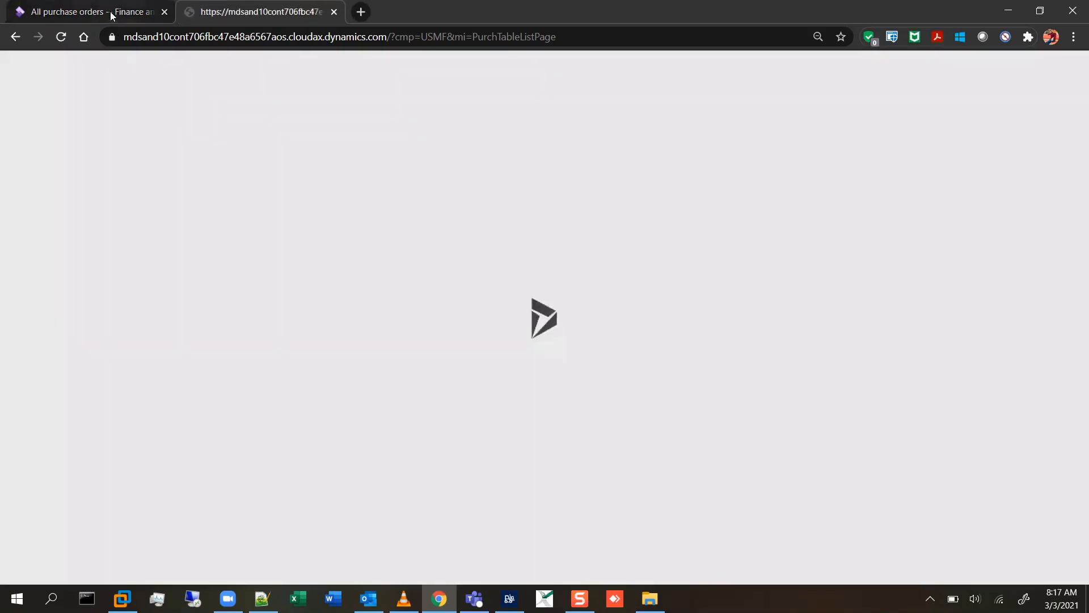
left_click(111, 16)
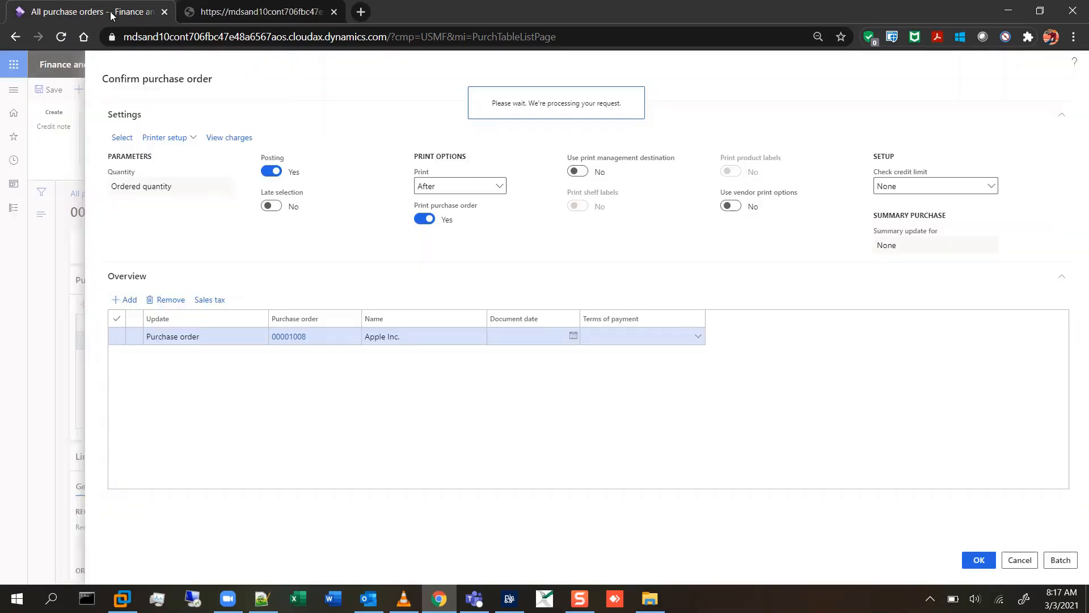
left_click(233, 14)
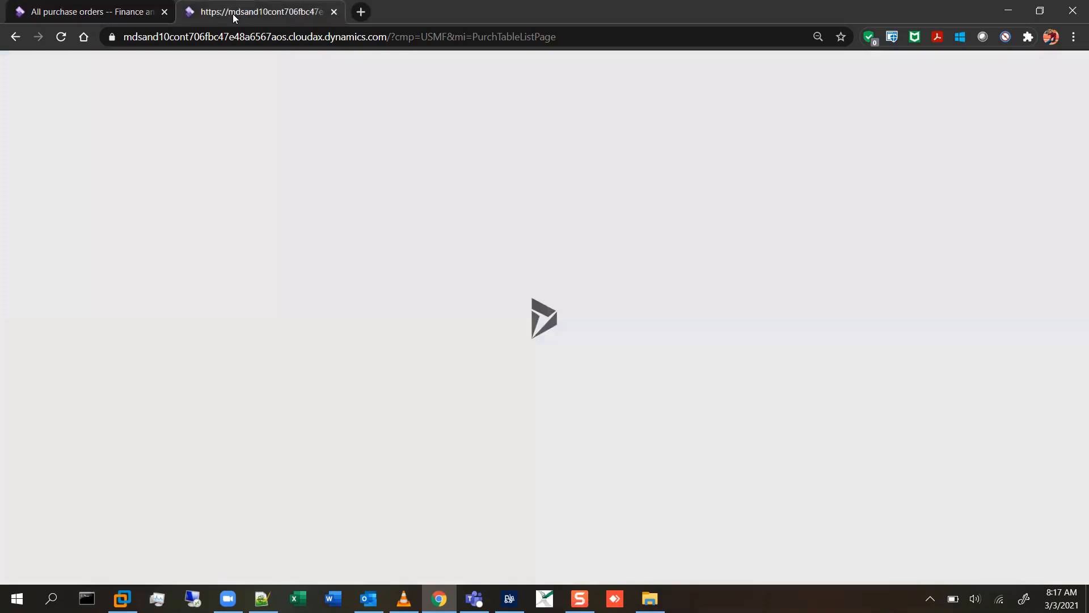
left_click(105, 12)
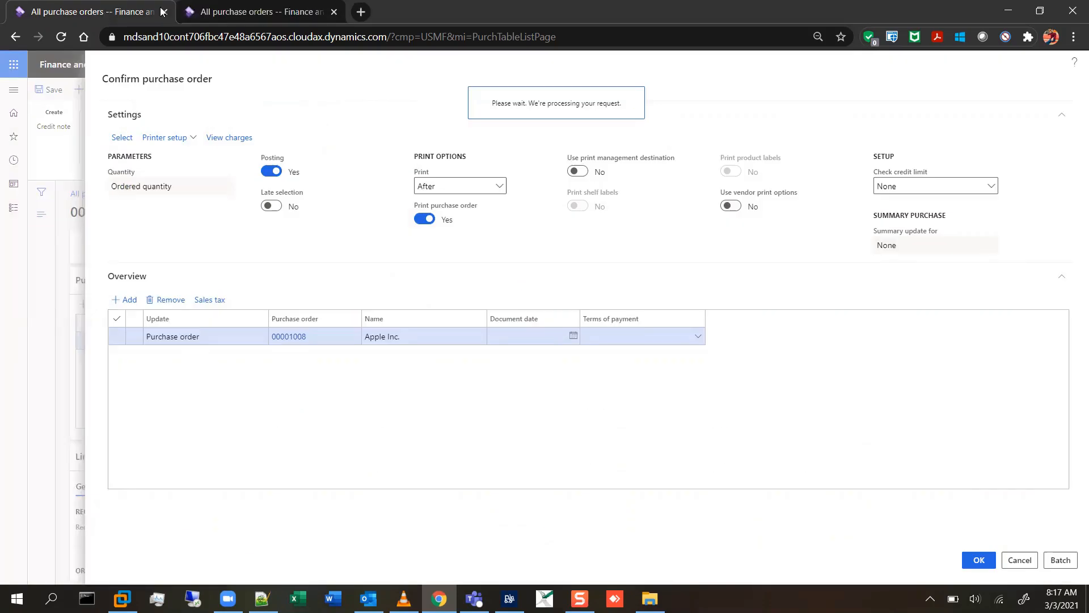
left_click(245, 17)
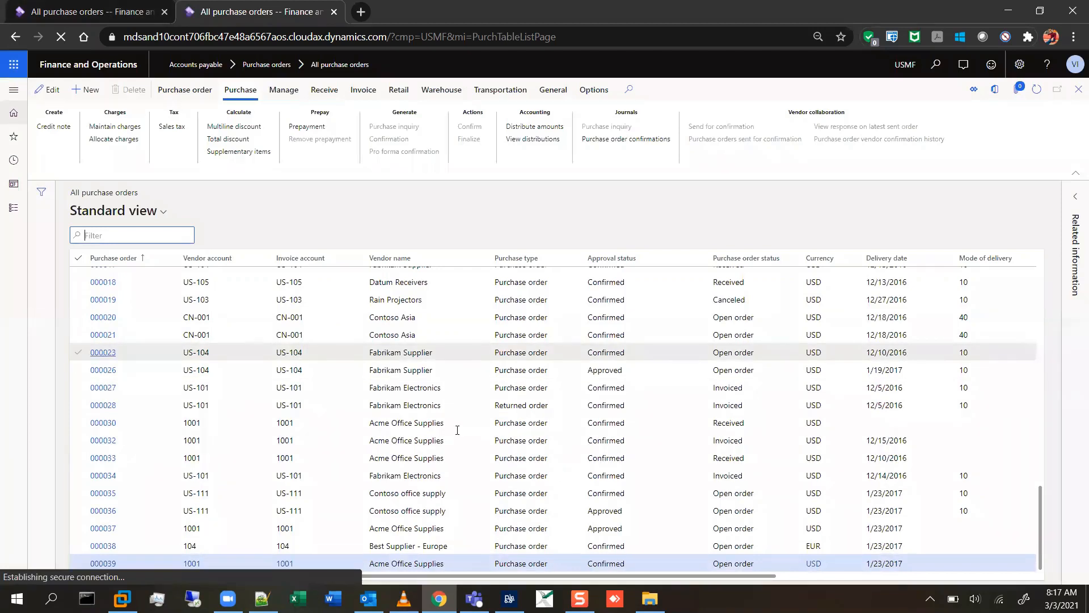
Step: Filter the purchase orders list to vendor accounts beginning with apple to check the new order's approval status
left_click(226, 259)
type("apple")
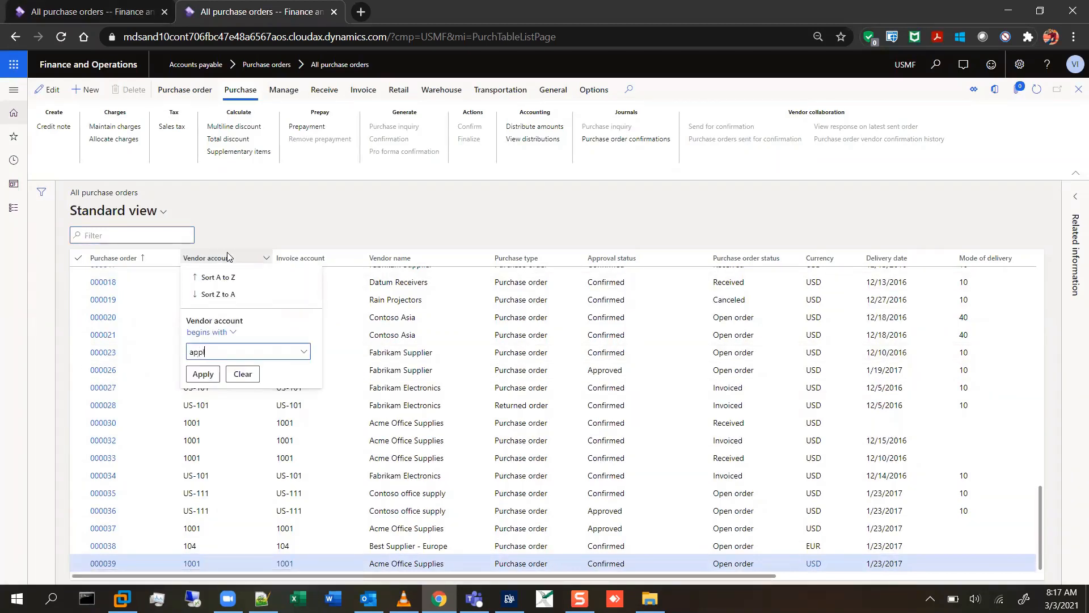
left_click(203, 374)
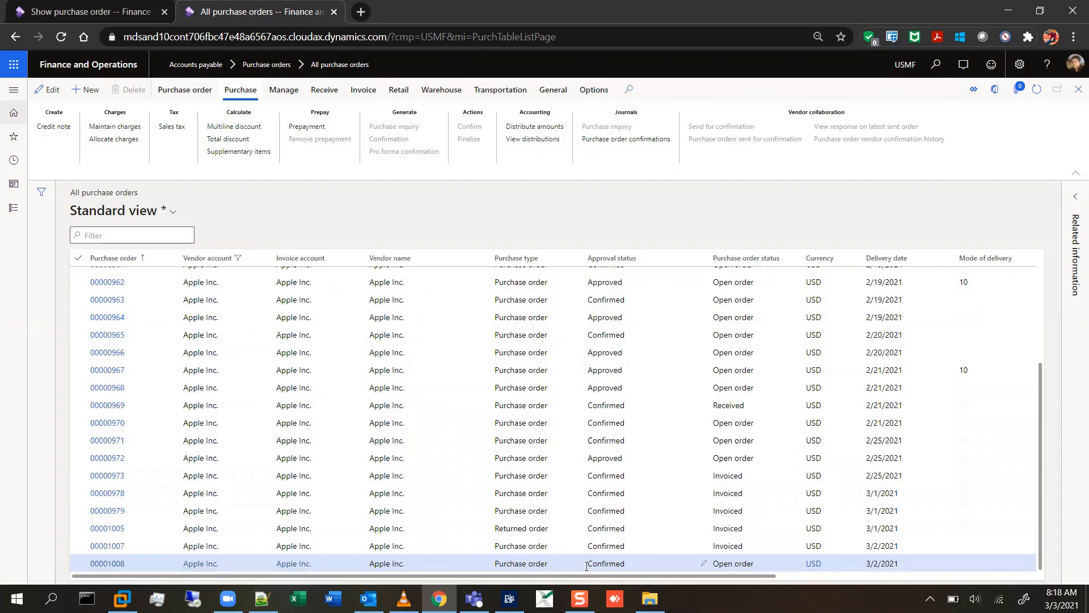
Step: Return to the generated purchase order report, dismiss the dialog over it and close the report
left_click(69, 10)
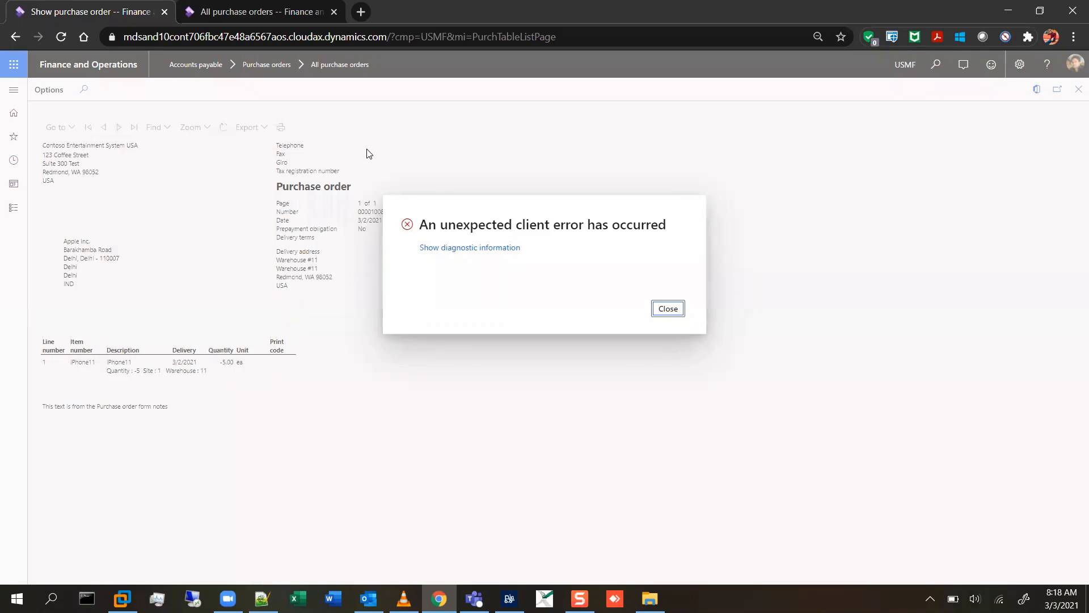
left_click(667, 308)
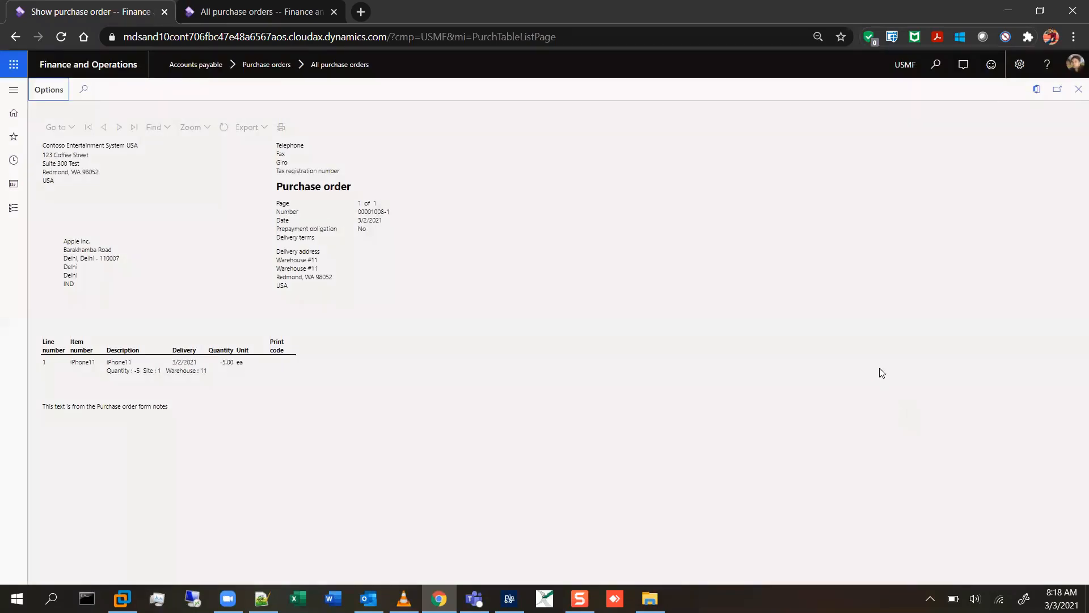
left_click(1078, 89)
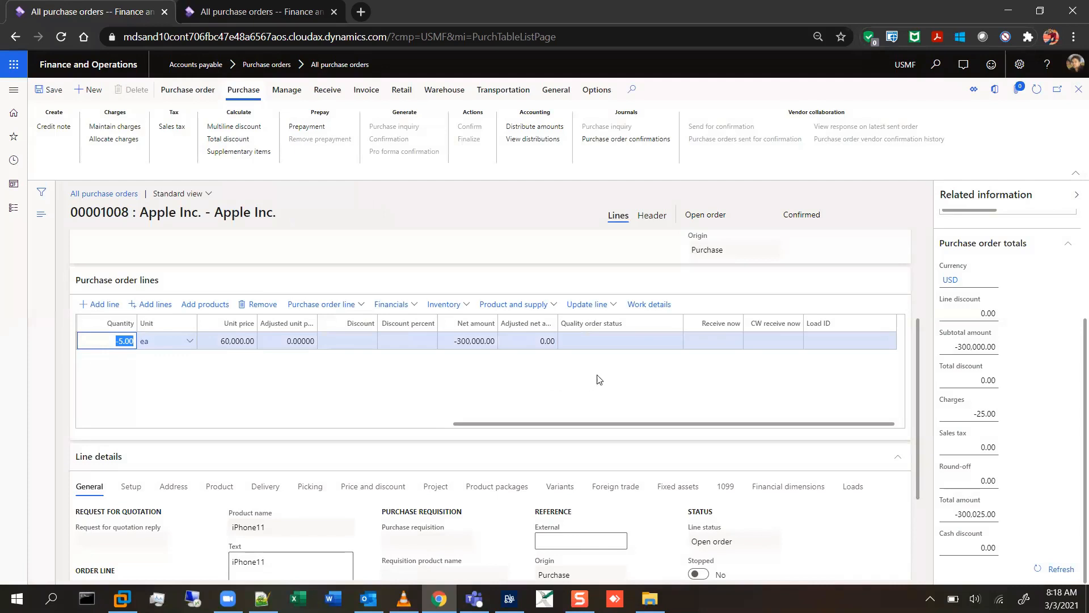
Step: Open the Pick page for the -5 iPhone11 line of the confirmed purchase order
left_click_drag(589, 424, 651, 425)
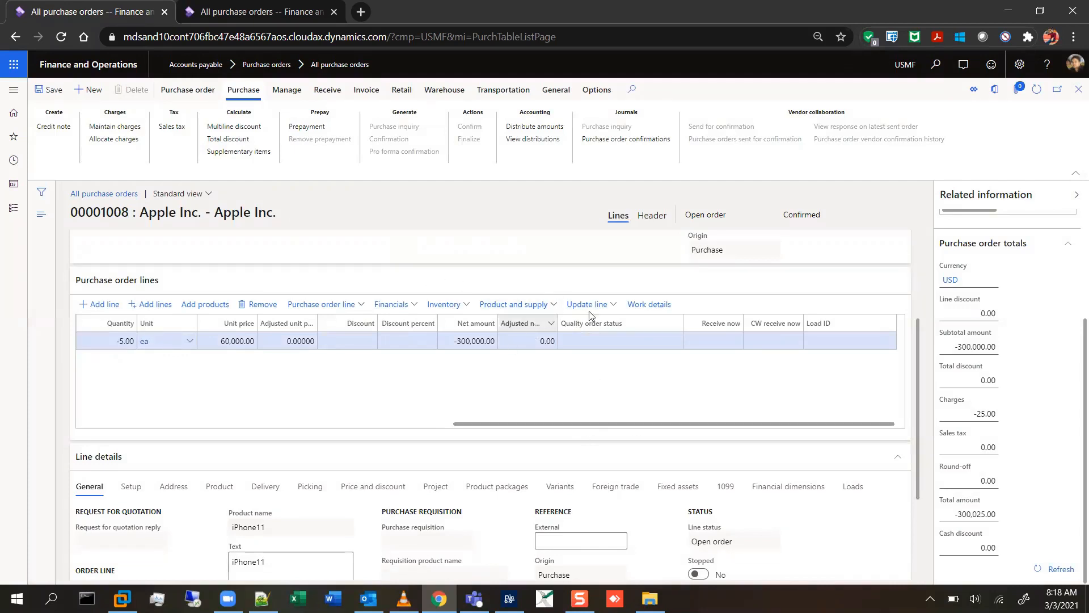
left_click(617, 306)
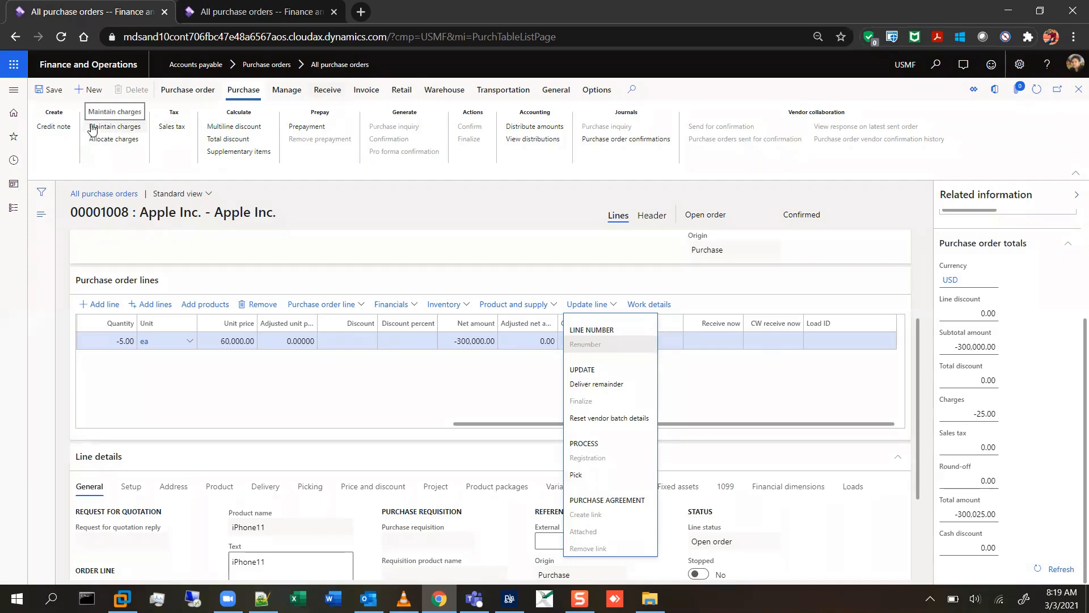
left_click(577, 475)
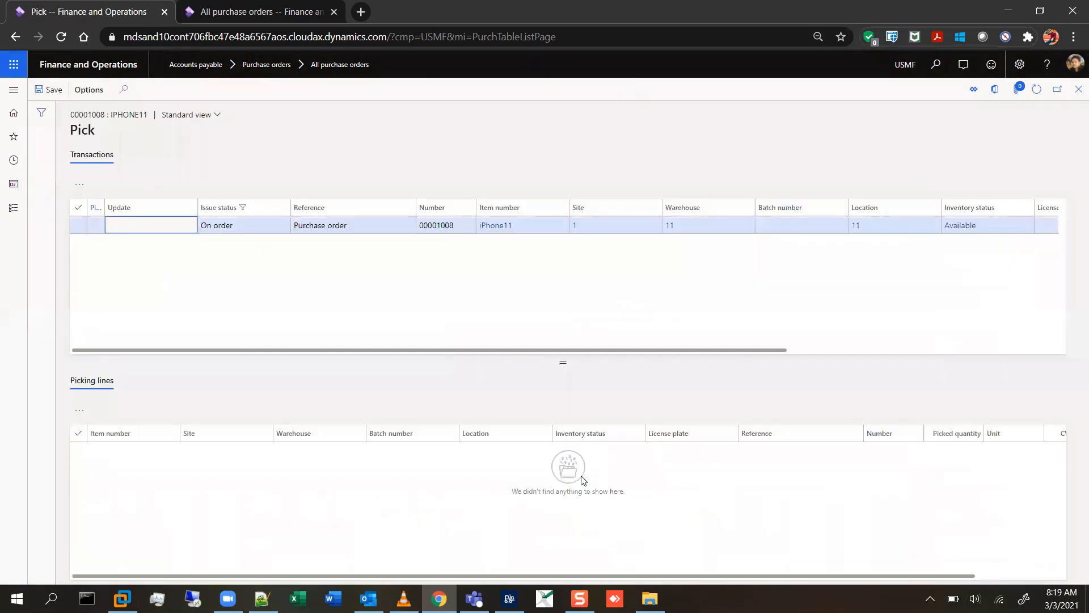
Step: Add a picking line for the iPhone11 transaction and try to assign batch number b2 to it
left_click(83, 185)
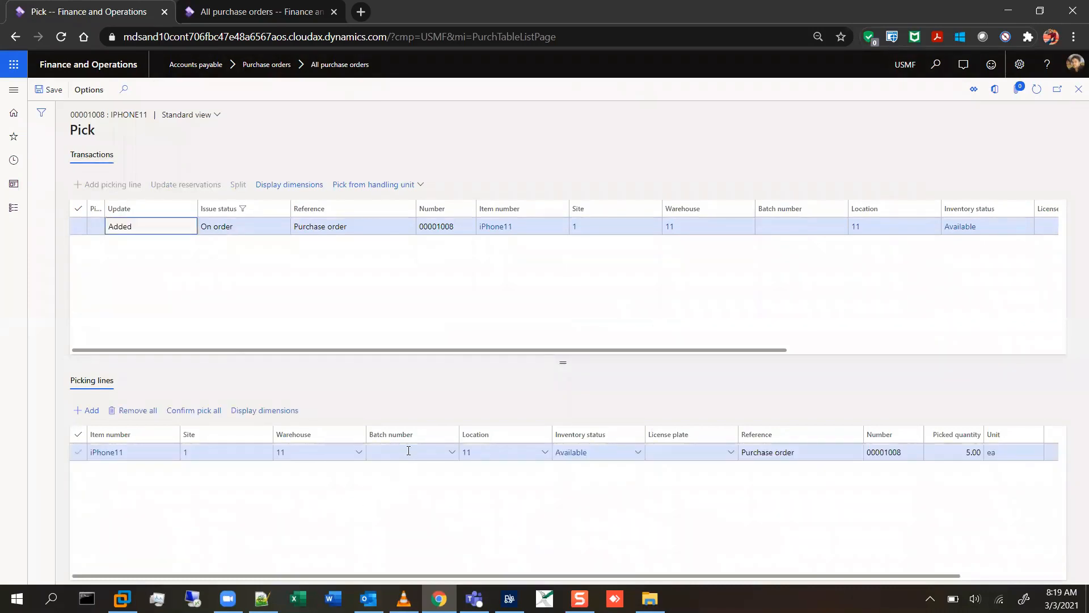
left_click(408, 451)
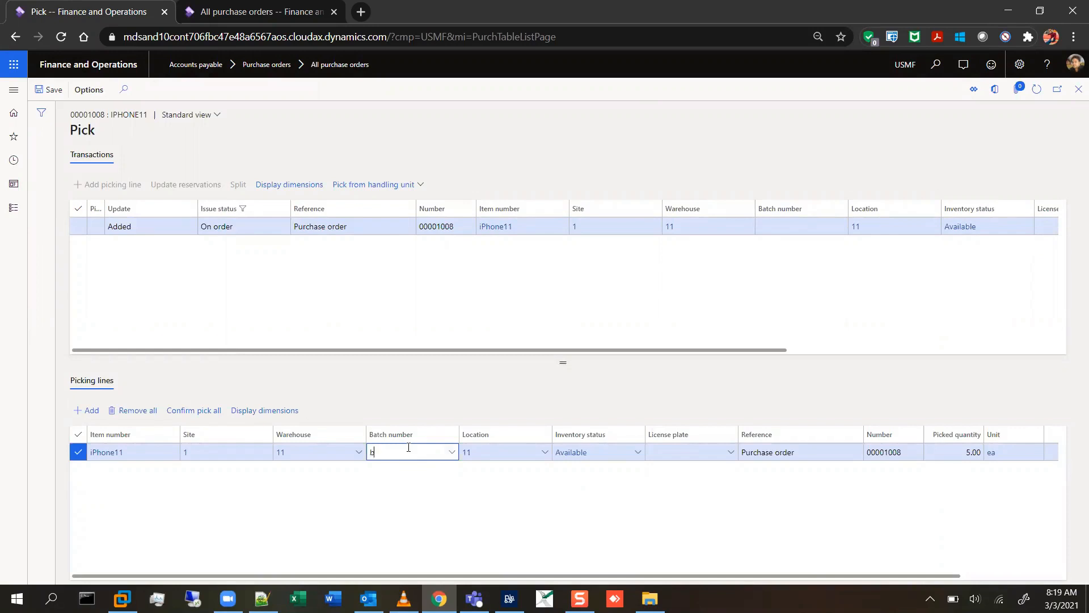
type("b2")
key("Tab")
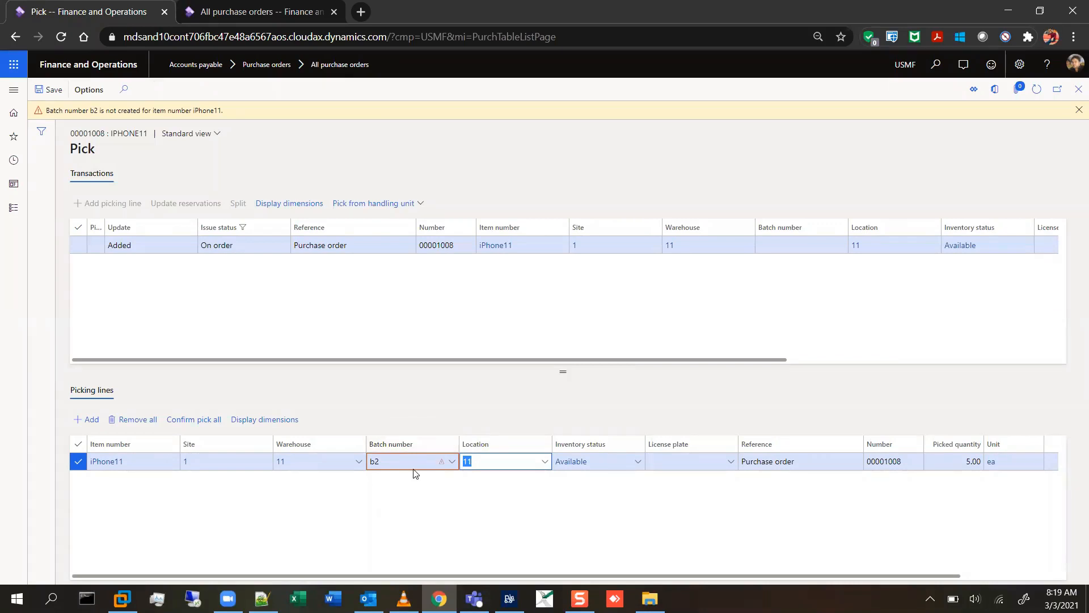
Step: Set the picking line's batch number to a2 and confirm the pick of all lines
left_click(419, 461)
key("BackSpace")
key("BackSpace")
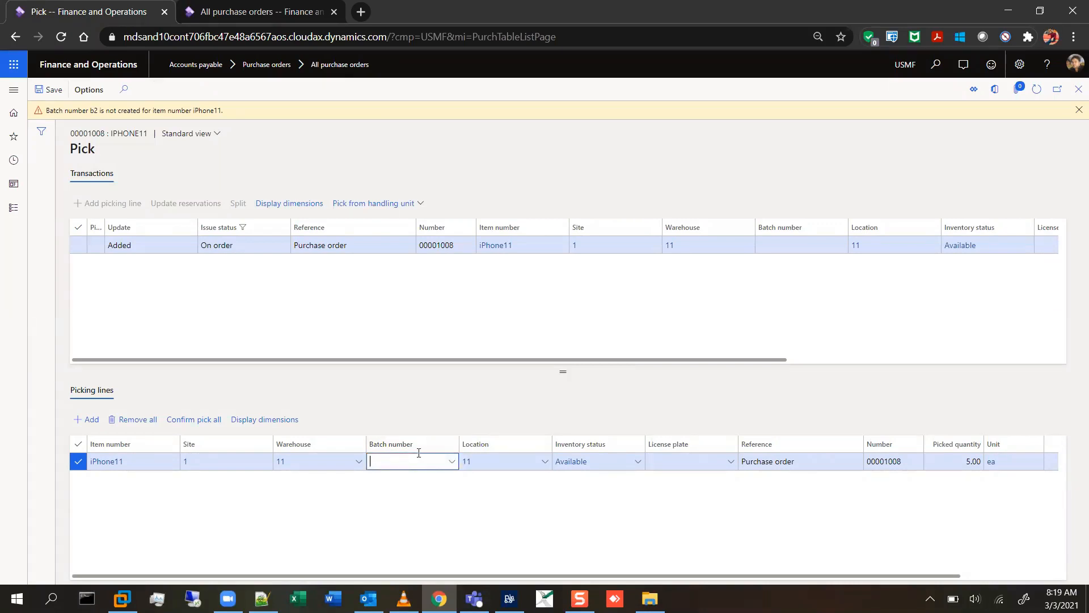
type("a2")
key("Tab")
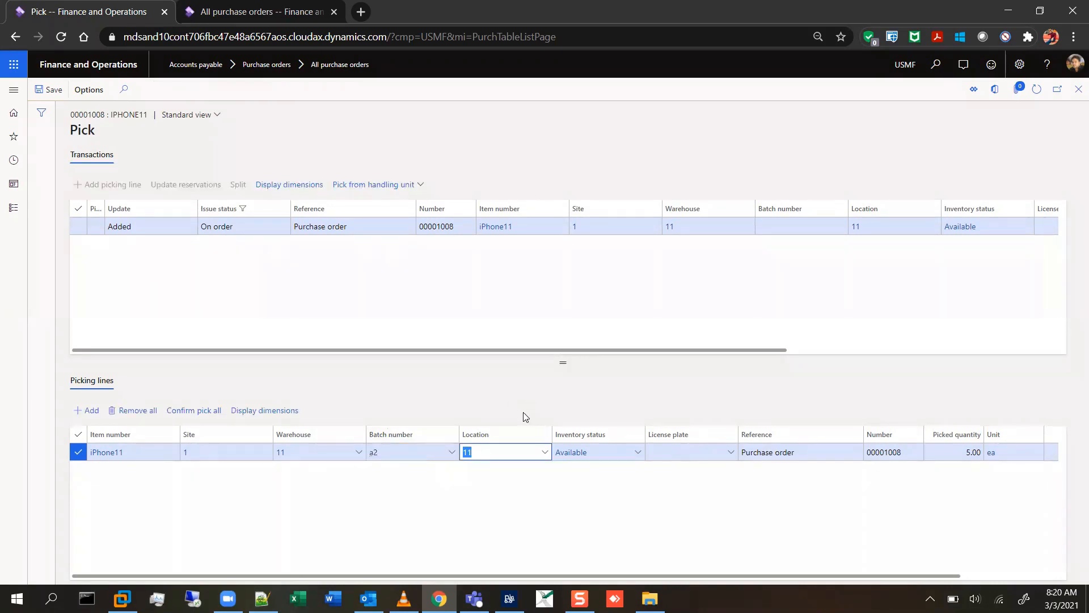
left_click(192, 412)
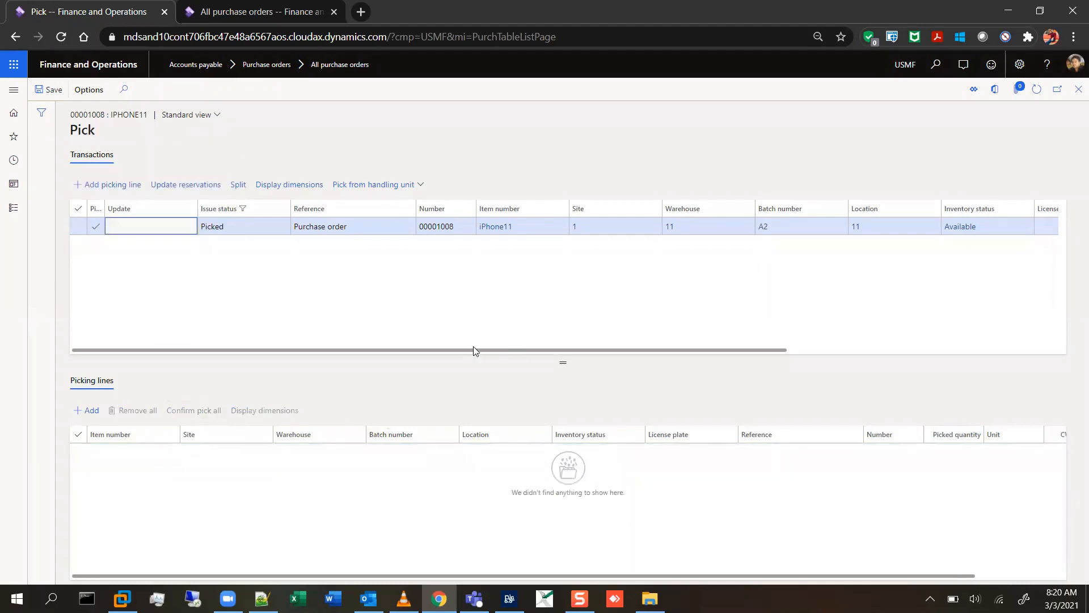
Step: Check the quantity of the picked iPhone11 transaction and close the Pick page
left_click_drag(475, 349, 909, 381)
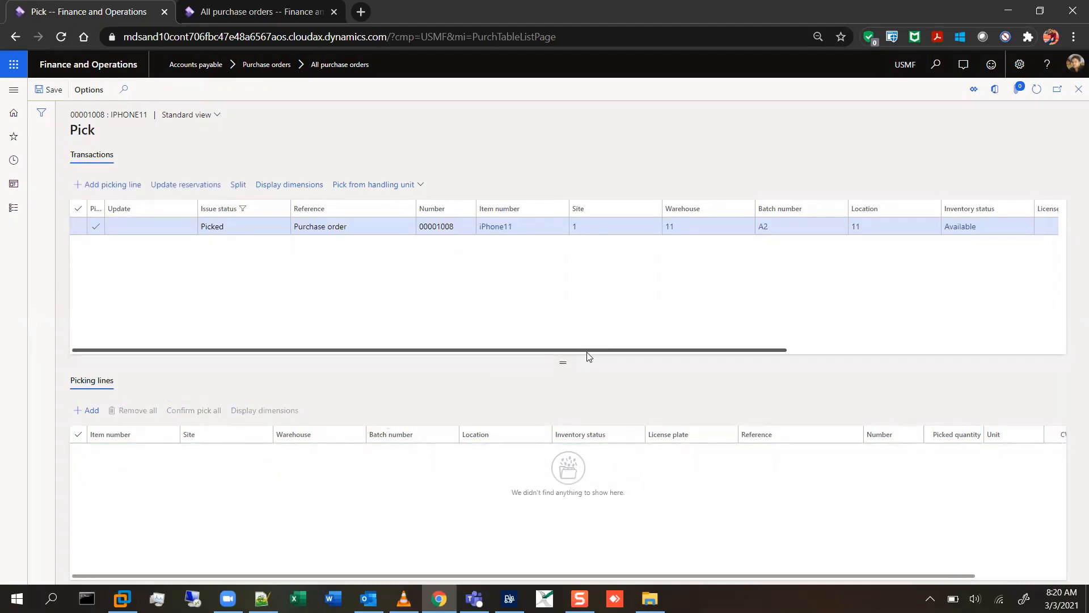
left_click_drag(586, 351, 860, 366)
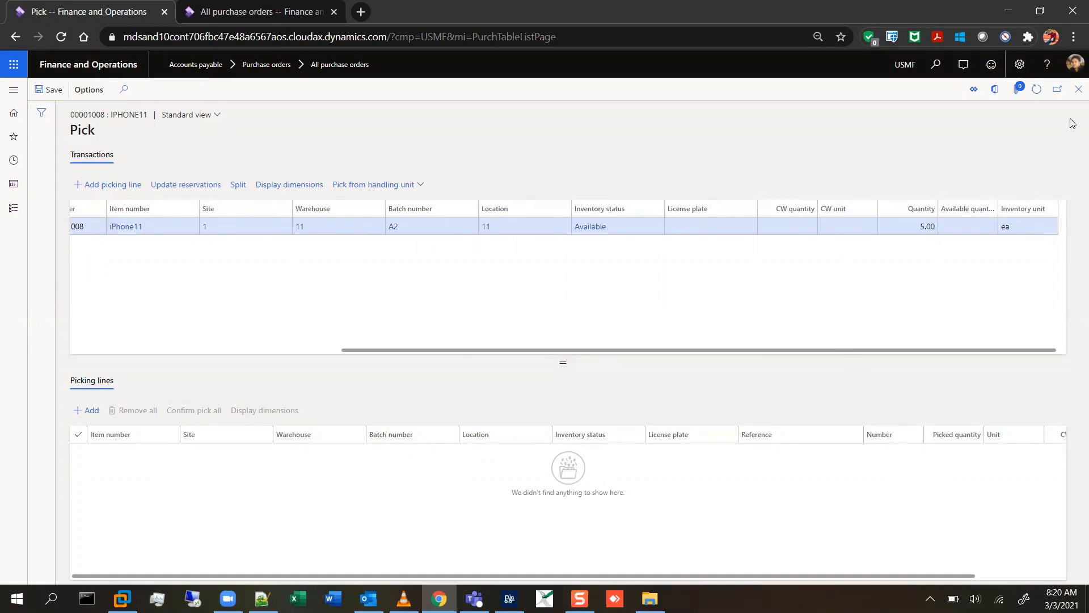
left_click(1078, 89)
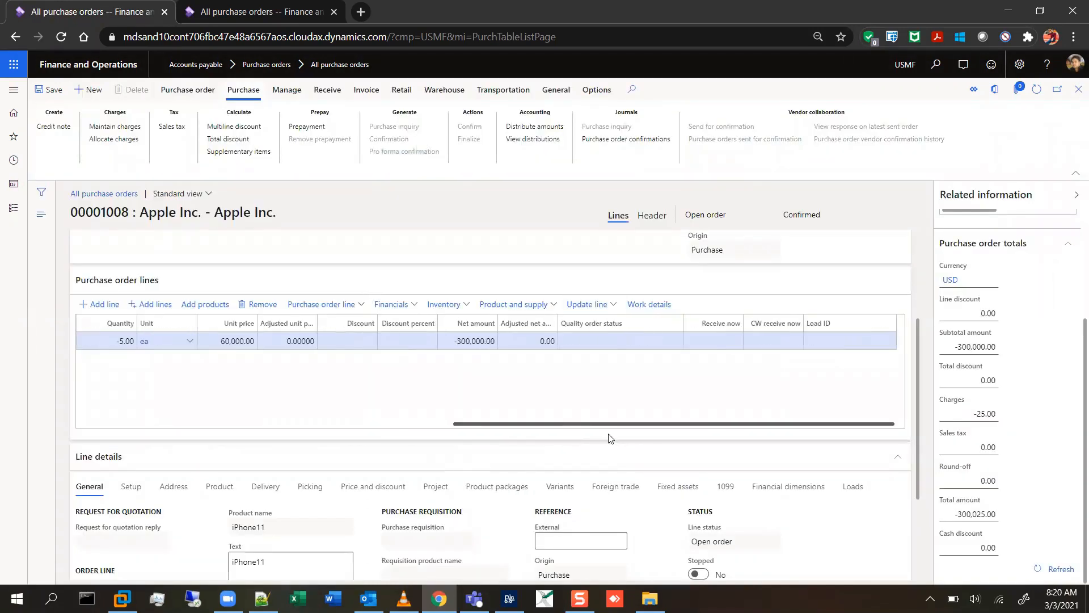
Step: Start posting a product receipt for the return order and set its quantity parameter to Ordered quantity
left_click(339, 96)
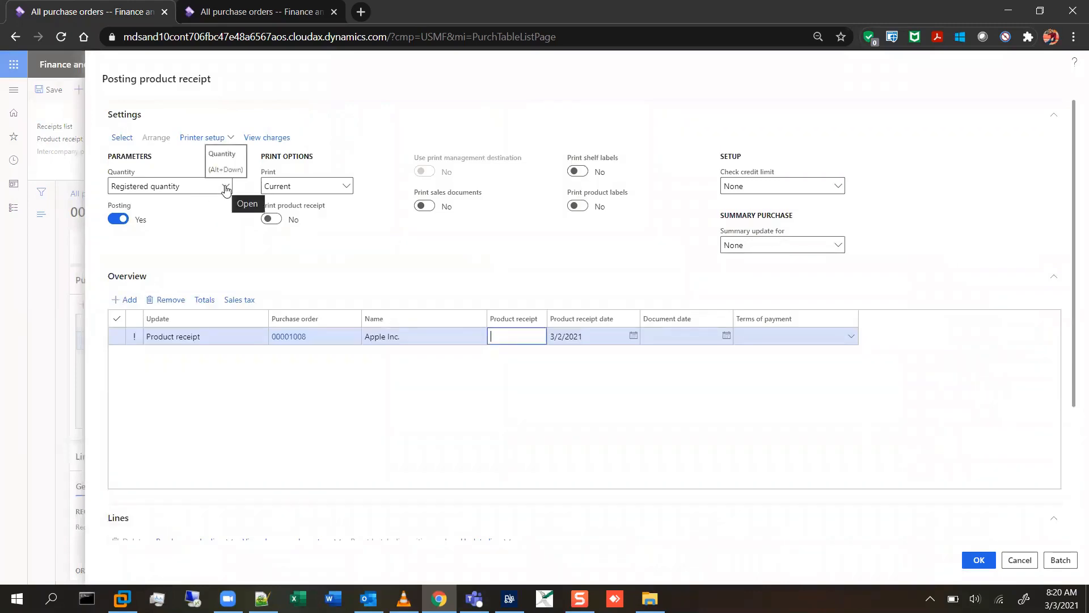
scroll(442, 511, "down", 3)
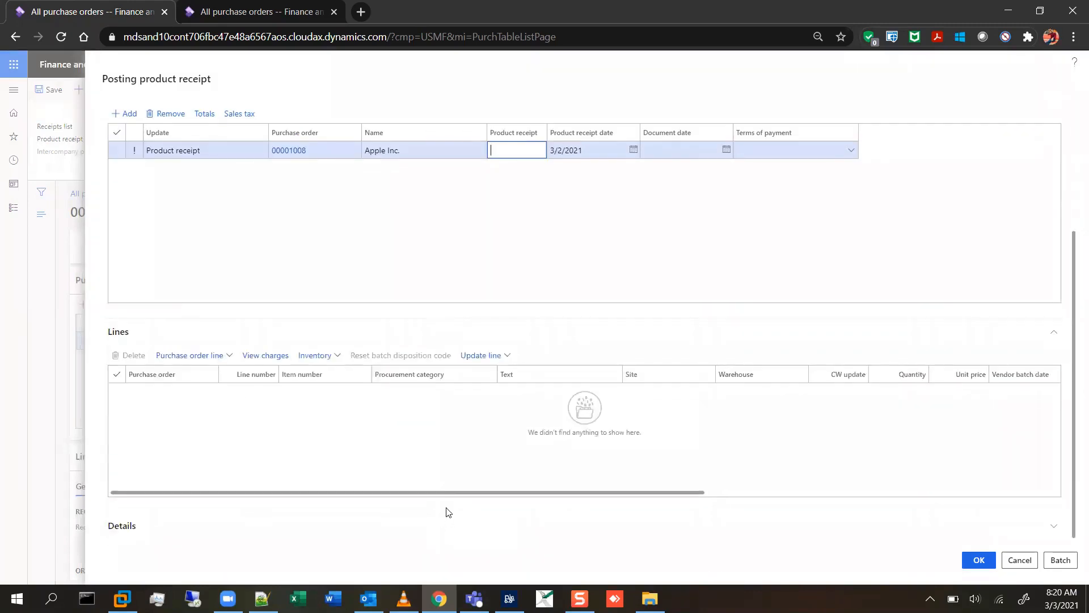
left_click_drag(449, 492, 164, 471)
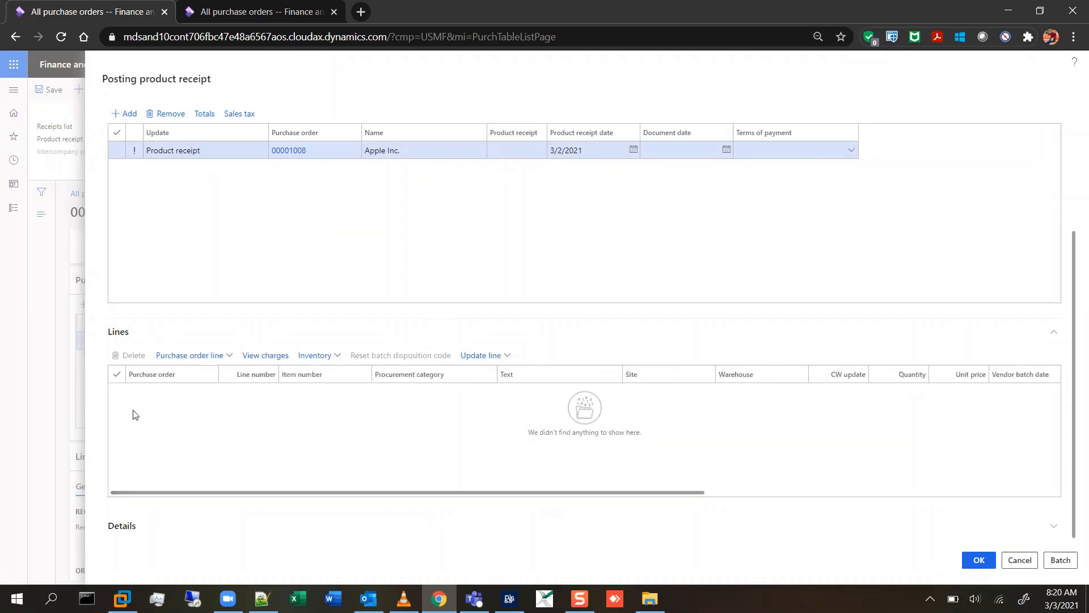
scroll(244, 379, "up", 3)
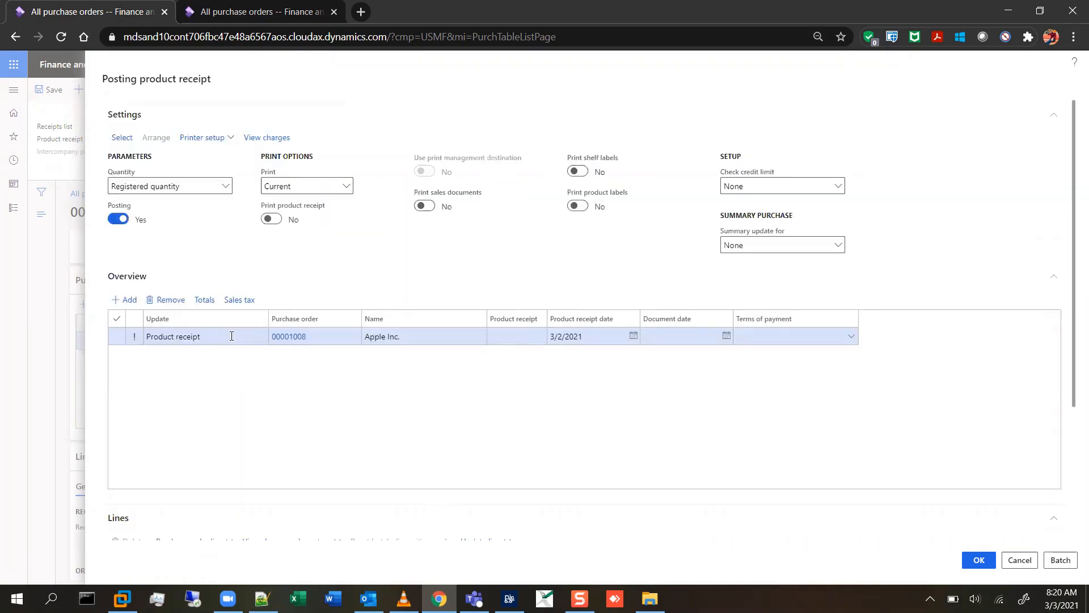
left_click(225, 190)
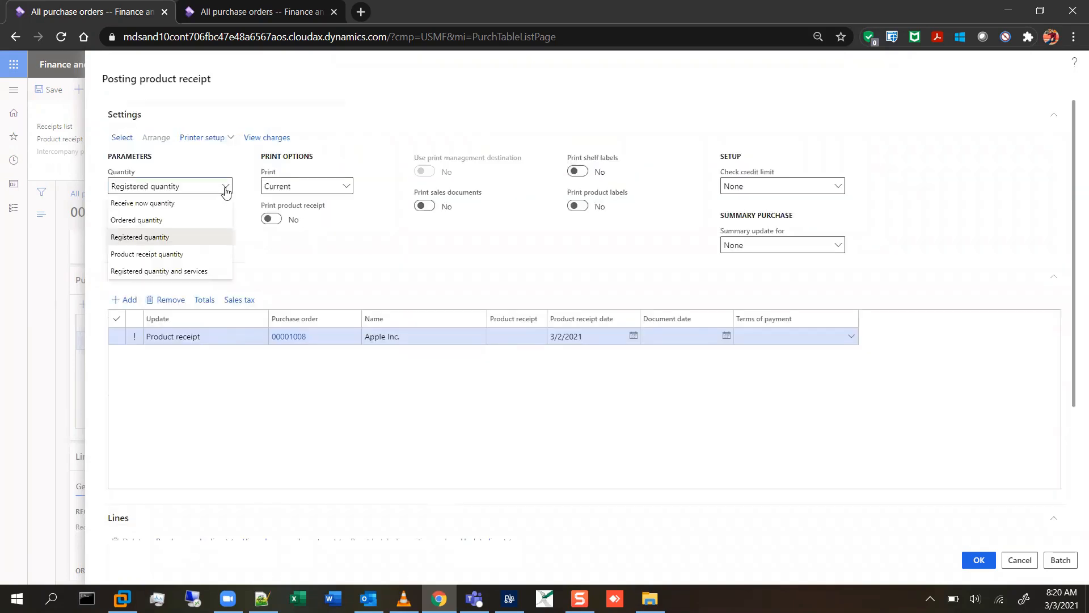
left_click(176, 224)
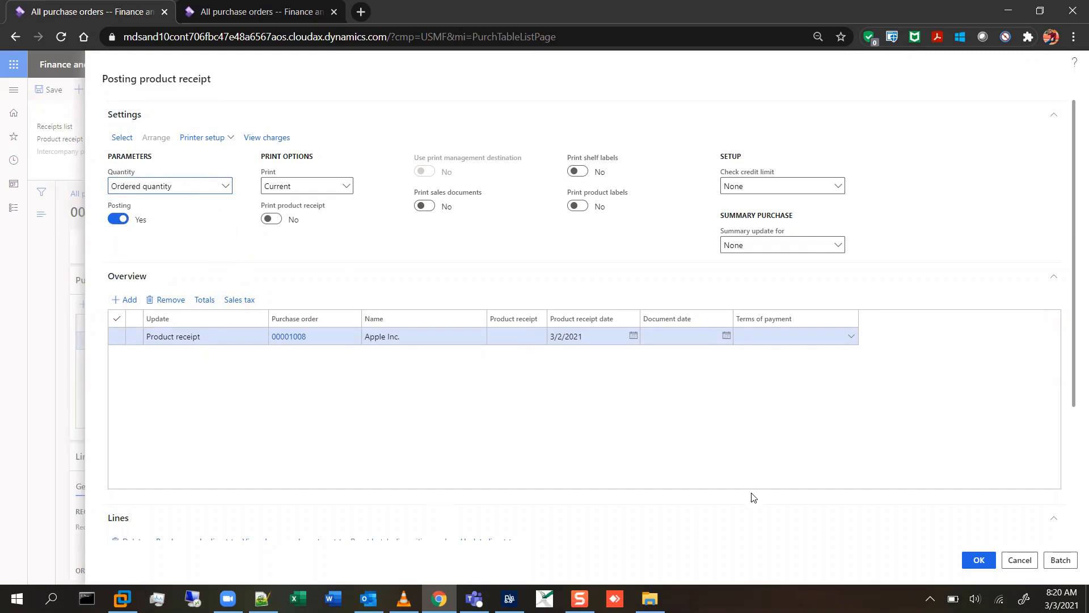
Step: Examine the quantity, unit price and net amount on the iPhone11 line of the product receipt
scroll(751, 496, "down", 3)
left_click_drag(732, 493, 1033, 524)
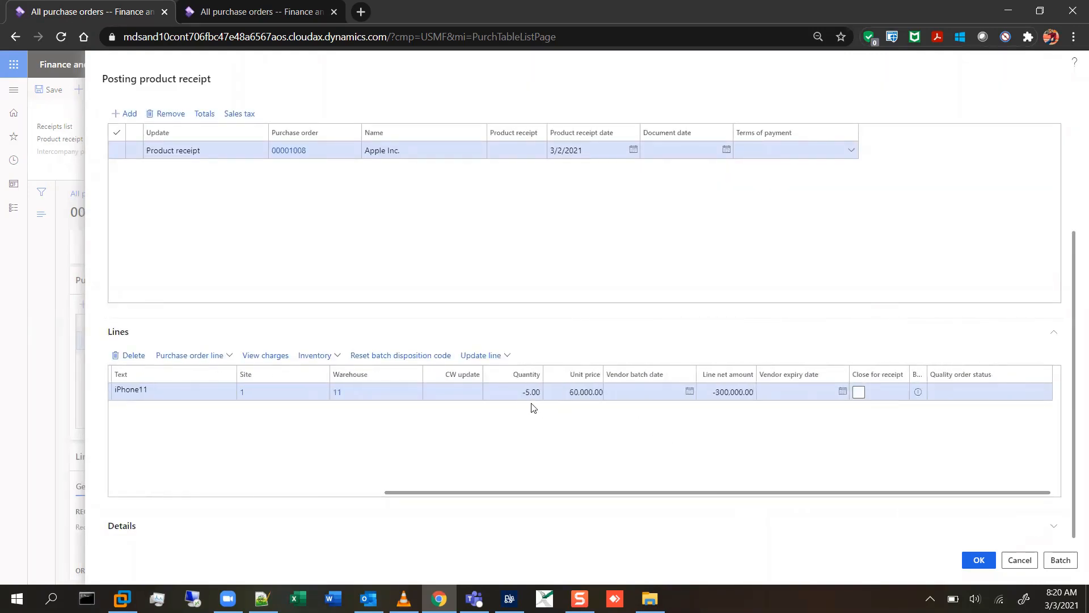
left_click(510, 394)
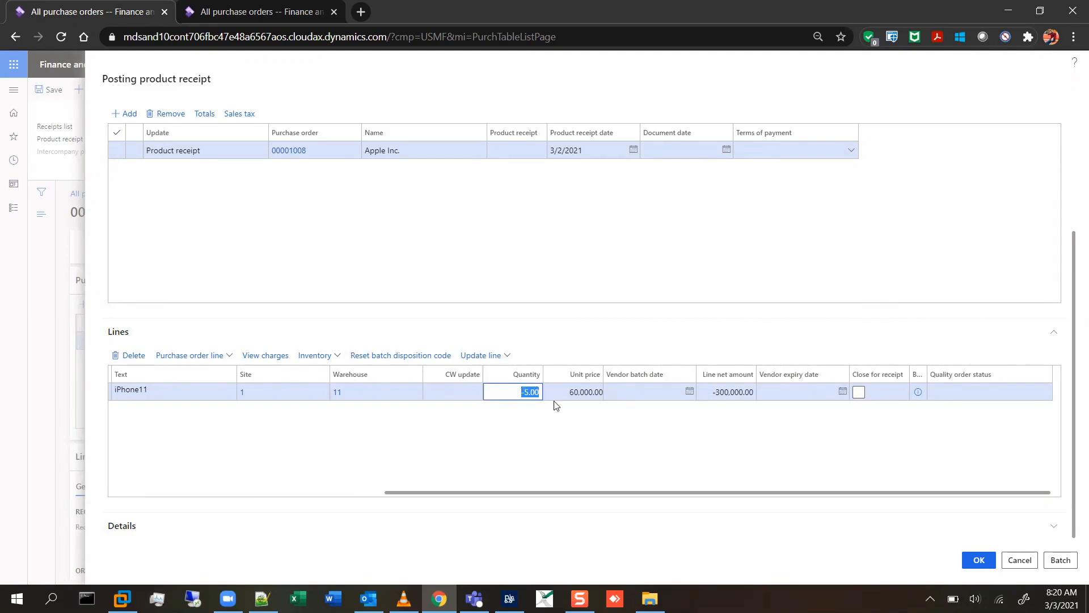
left_click(550, 463)
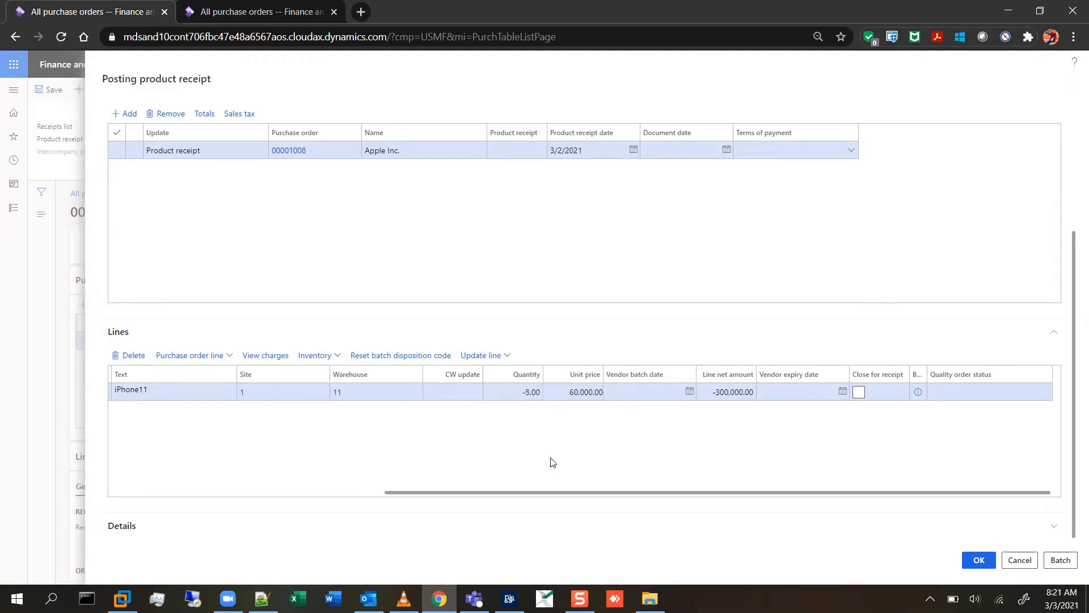
left_click(515, 392)
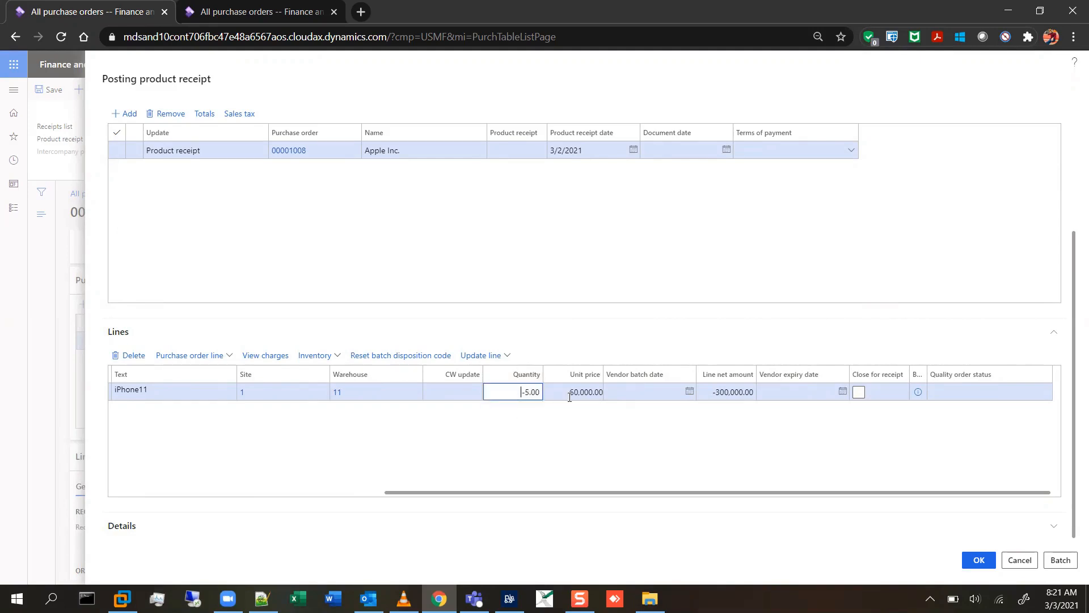
scroll(170, 238, "up", 3)
scroll(178, 227, "down", 1)
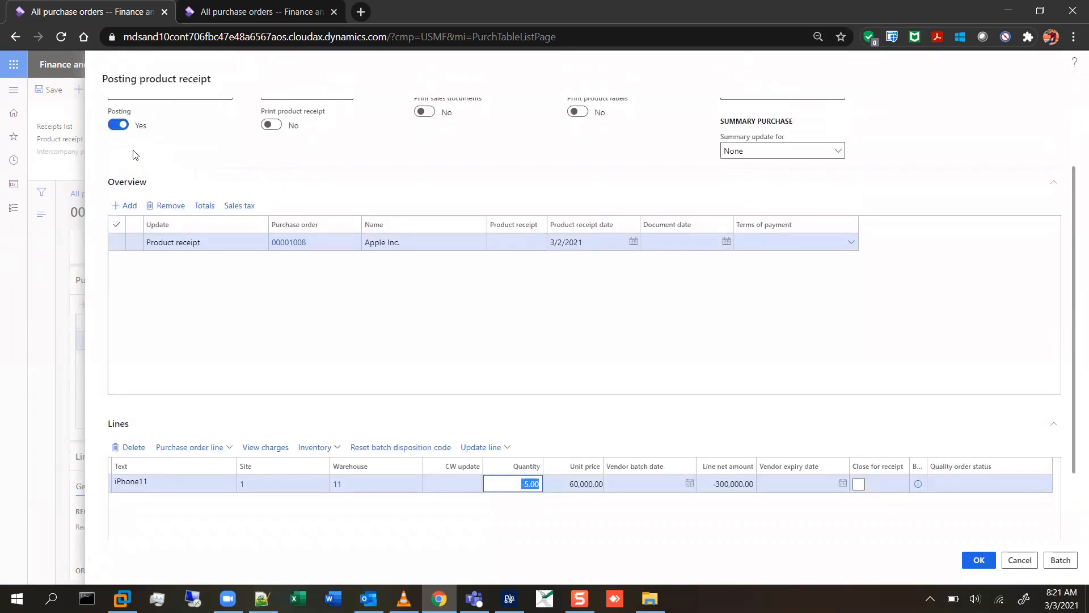
scroll(179, 227, "up", 1)
scroll(629, 436, "down", 3)
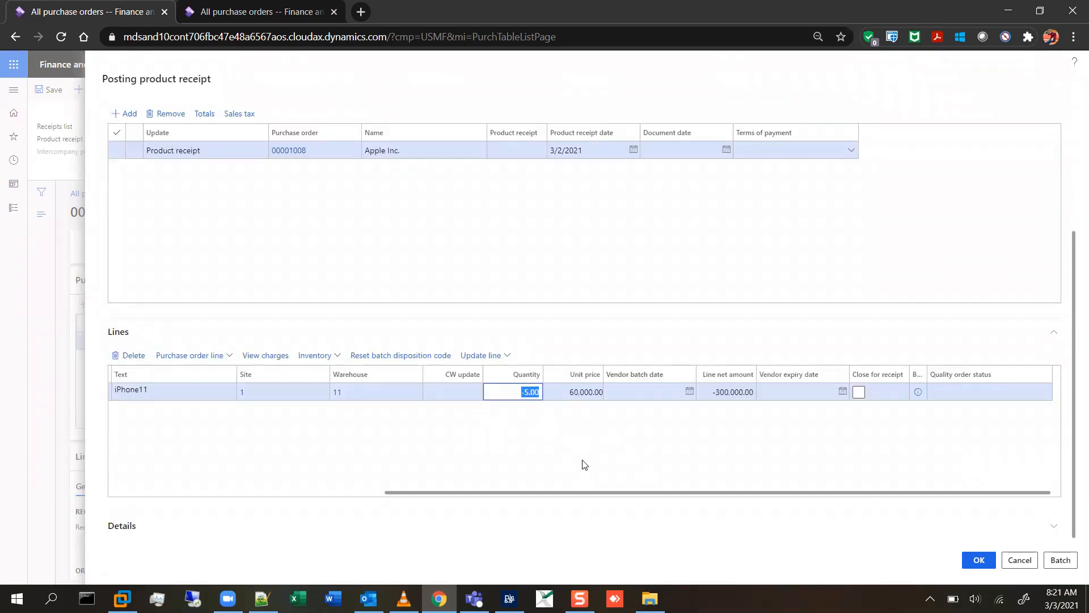
left_click(585, 473)
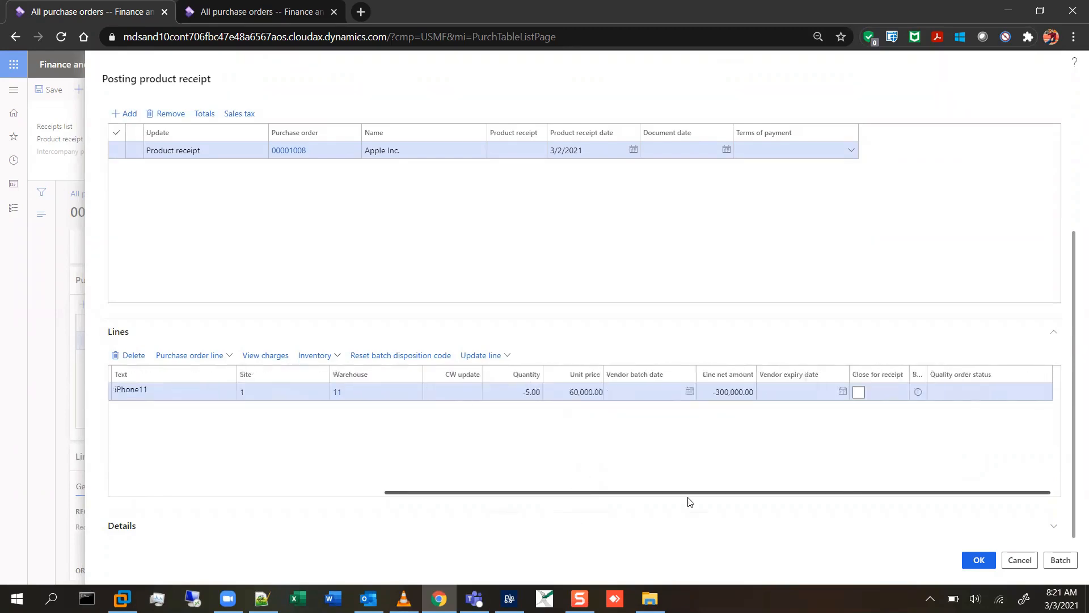
Step: Enter gcg578712 as the product receipt number and post the product receipt
left_click(985, 563)
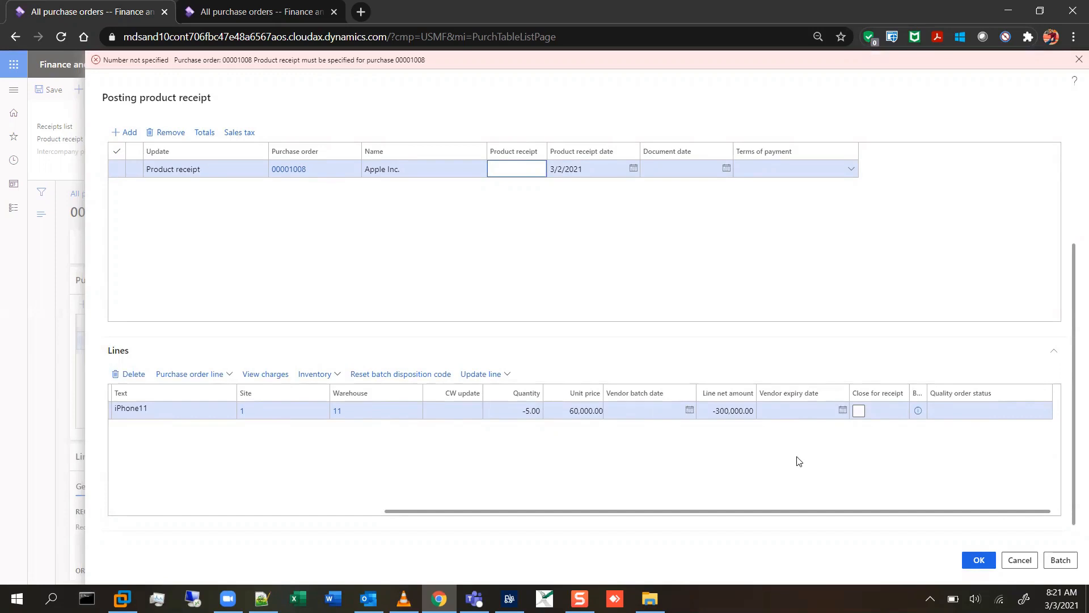
type("gcg578712")
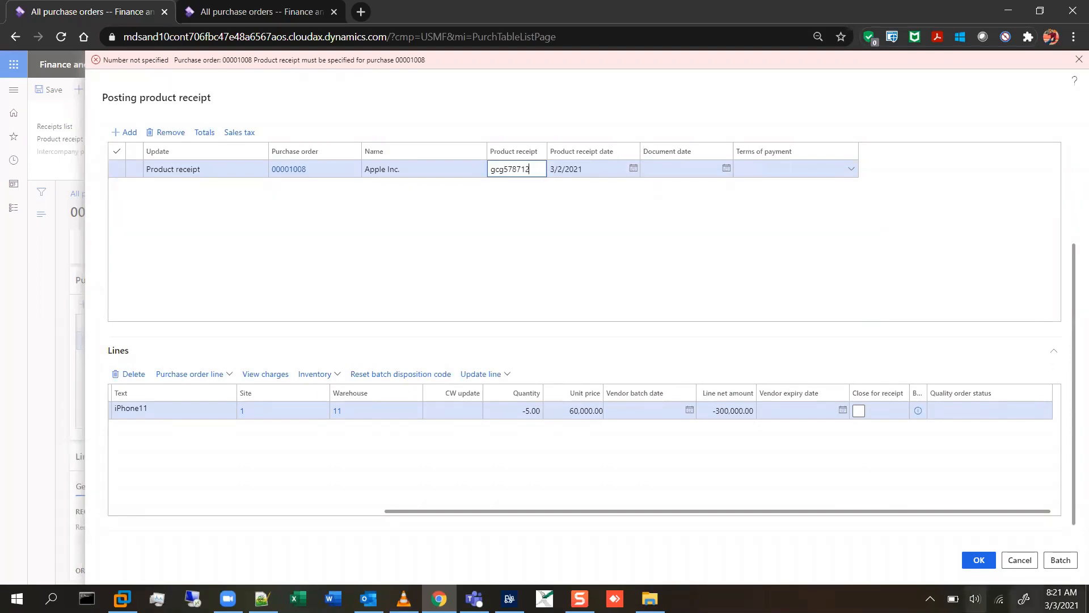
left_click(965, 562)
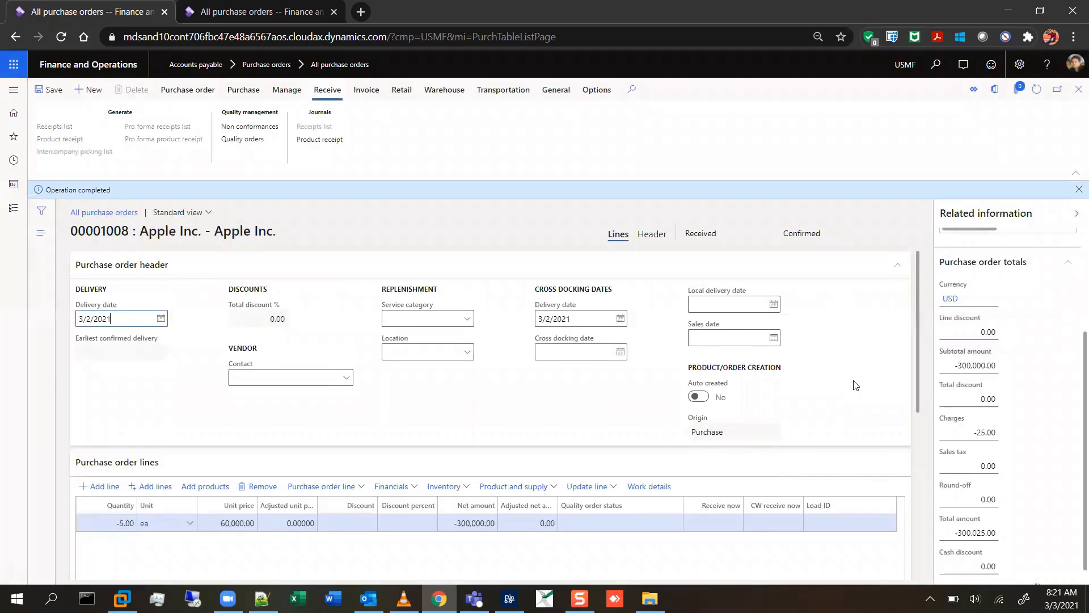
Step: Check the ordered and received quantities on the product receipt journal's line and close the journal
left_click(330, 142)
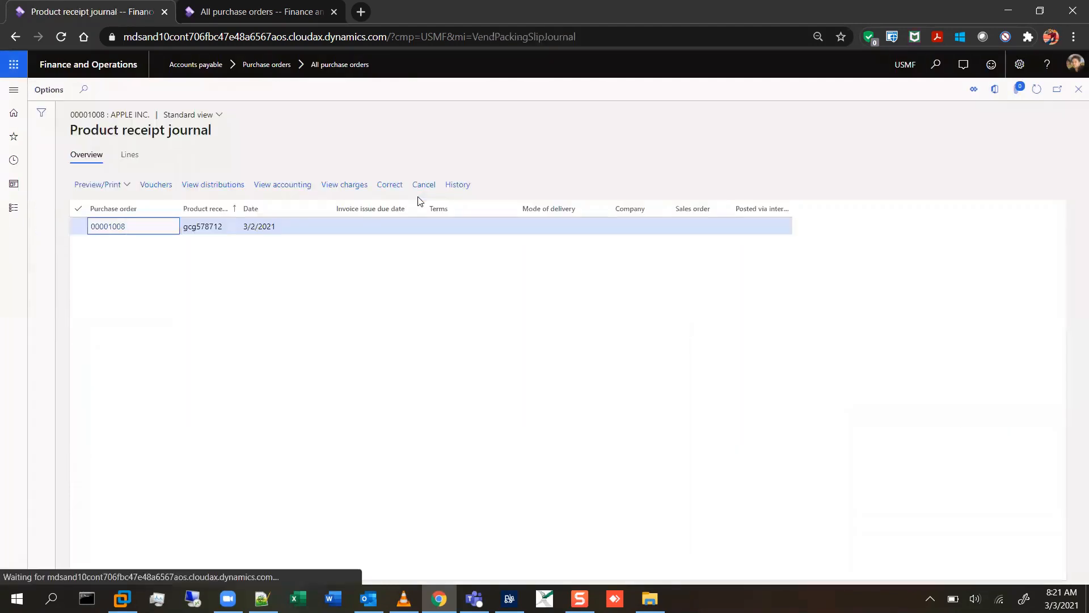
left_click(130, 155)
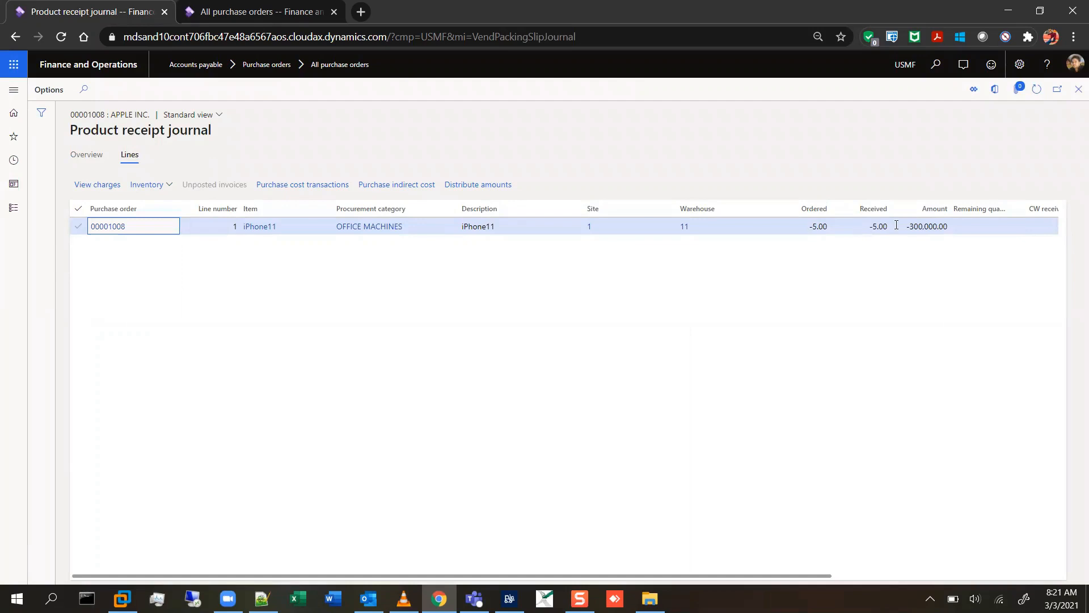
left_click(832, 225)
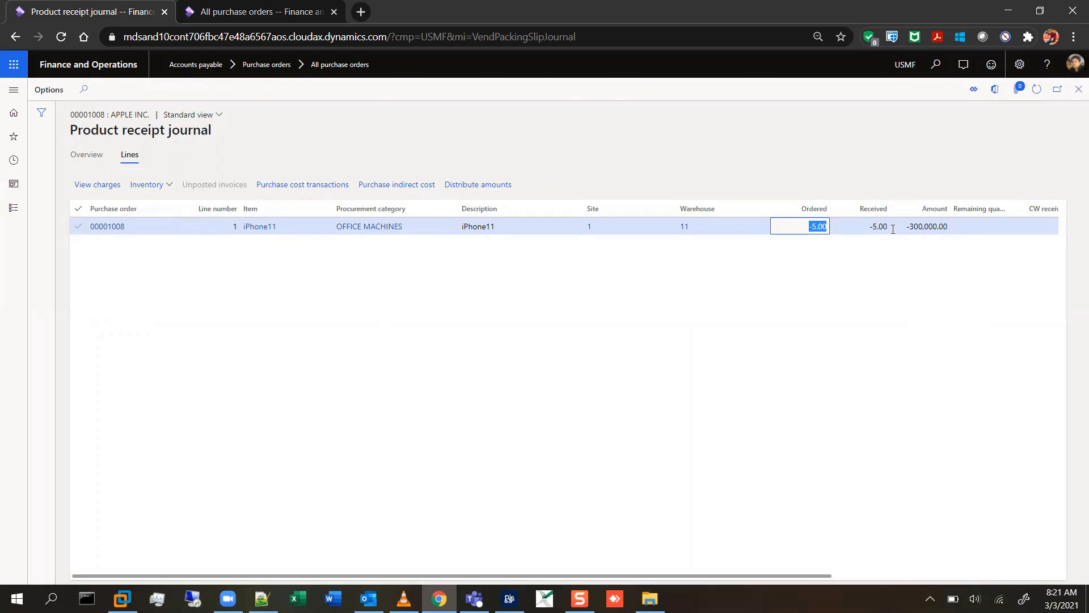
left_click(1078, 90)
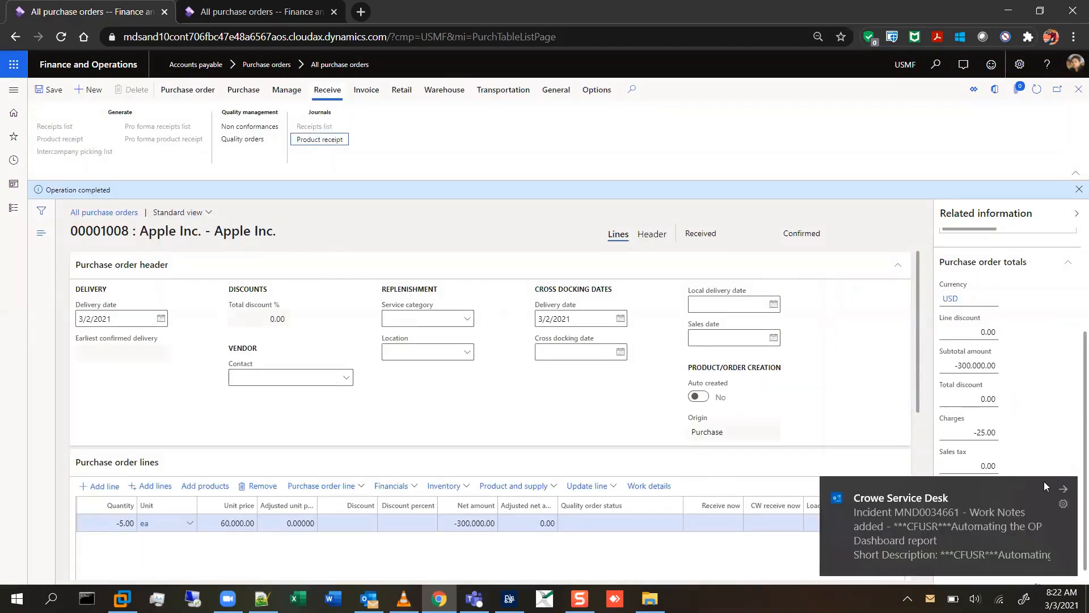
left_click(1062, 489)
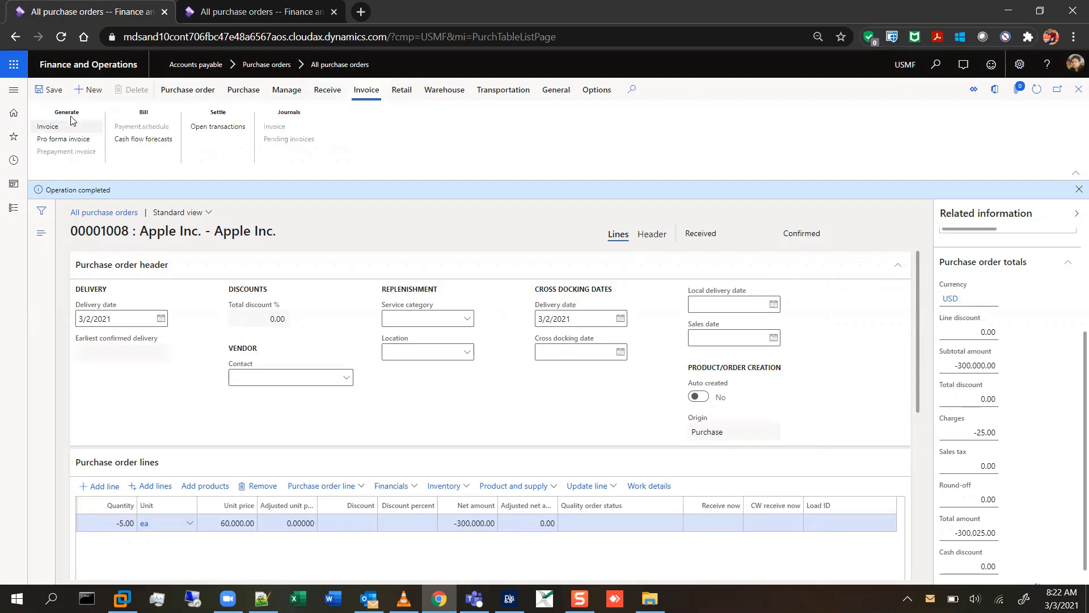
Step: Generate a vendor invoice from the return order with number fdvwr and invoice date 3/2/2021
left_click(45, 126)
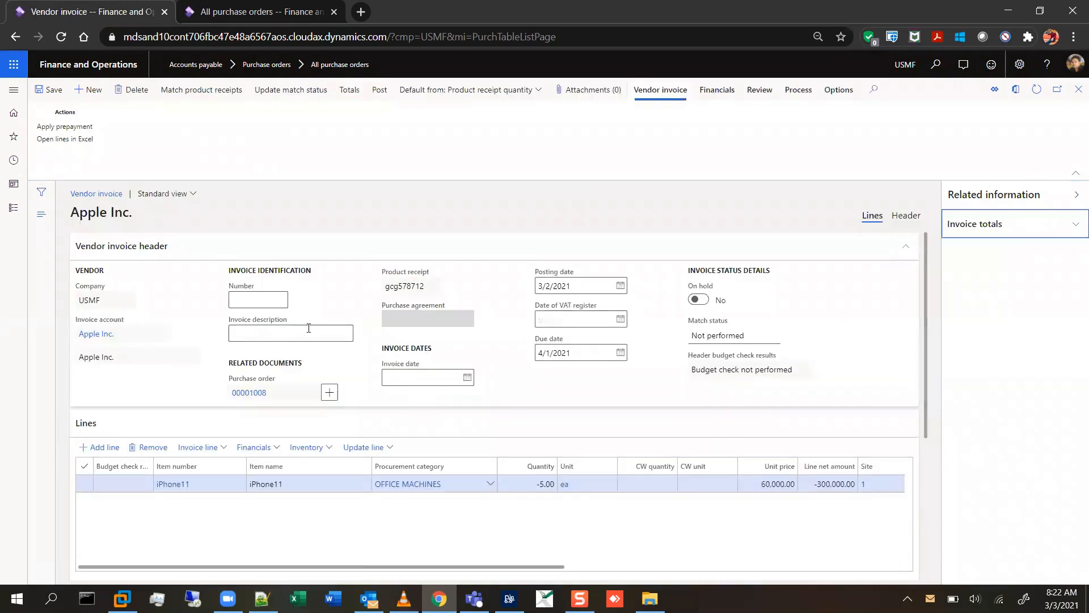
left_click(260, 299)
type("fdvwr")
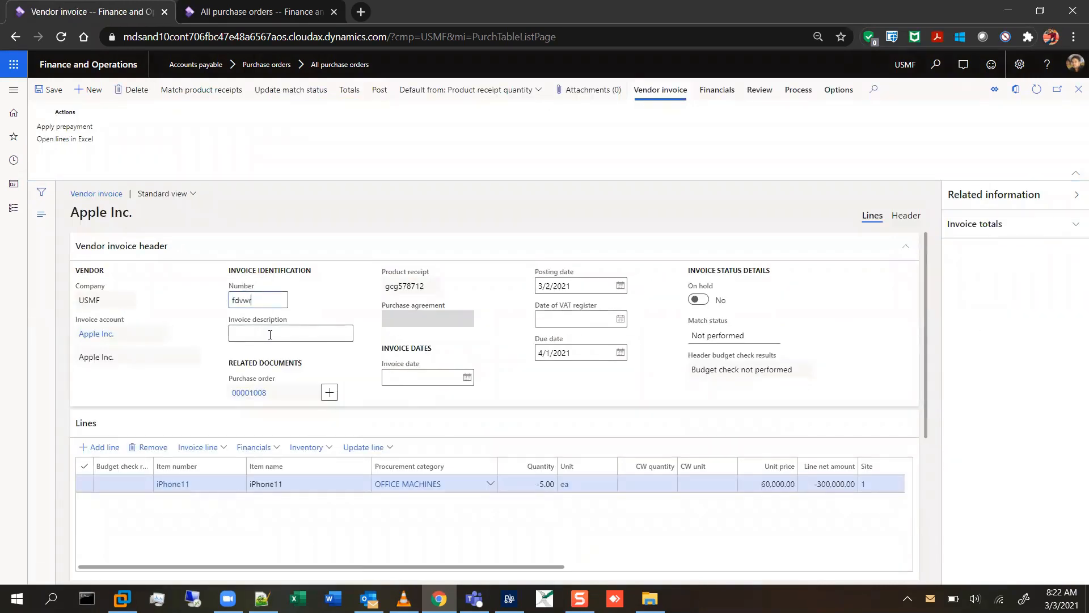
left_click(397, 381)
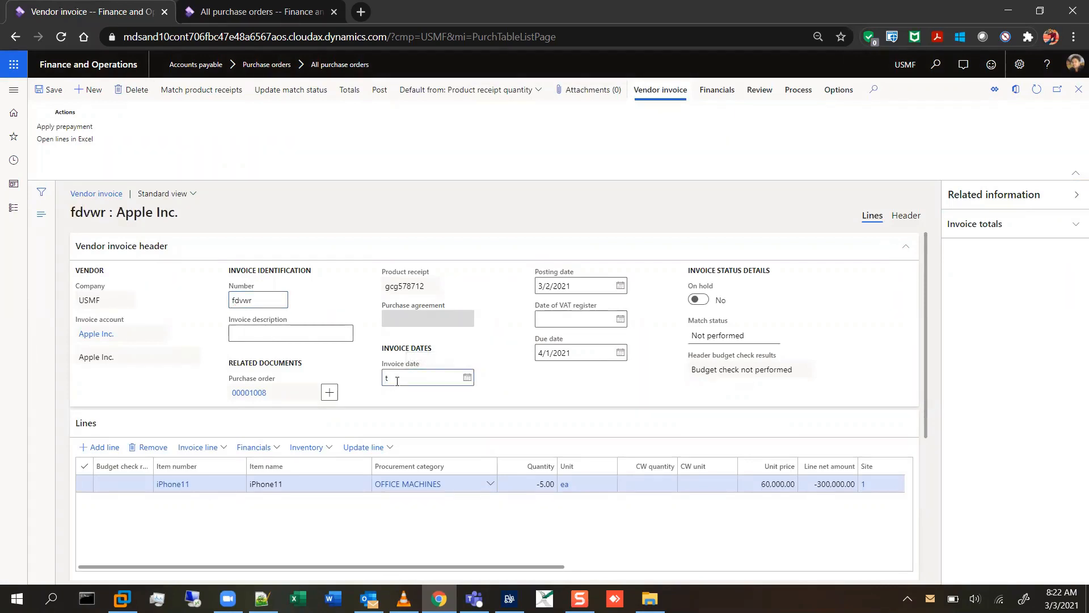
type("t")
key("Tab")
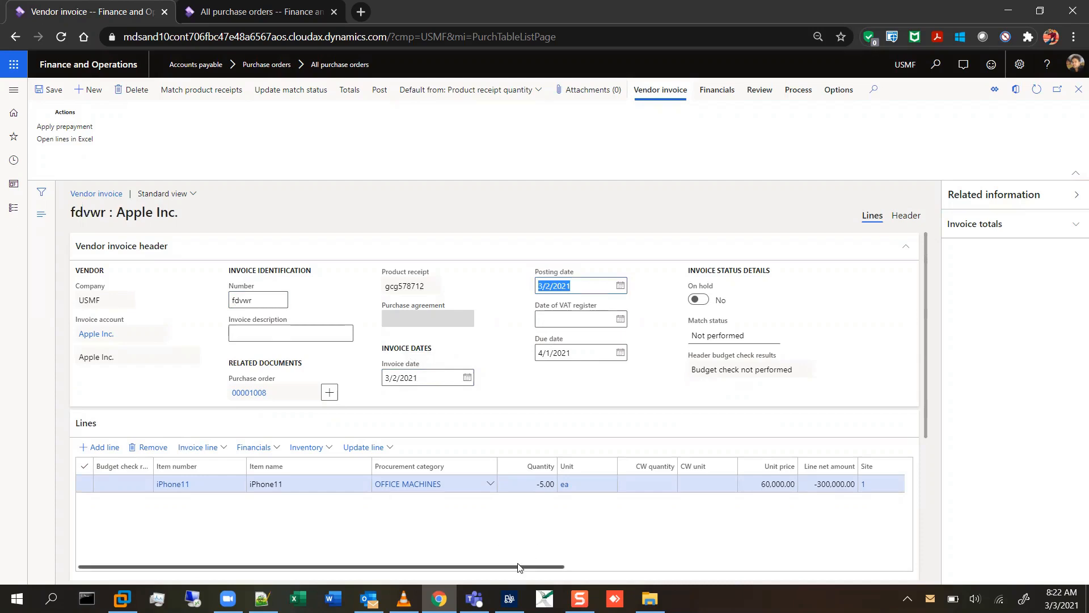
Step: Examine the vendor invoice line's quantity, net amount, warehouse and match results, along with its line details
left_click_drag(519, 567, 734, 565)
scroll(927, 420, "down", 1)
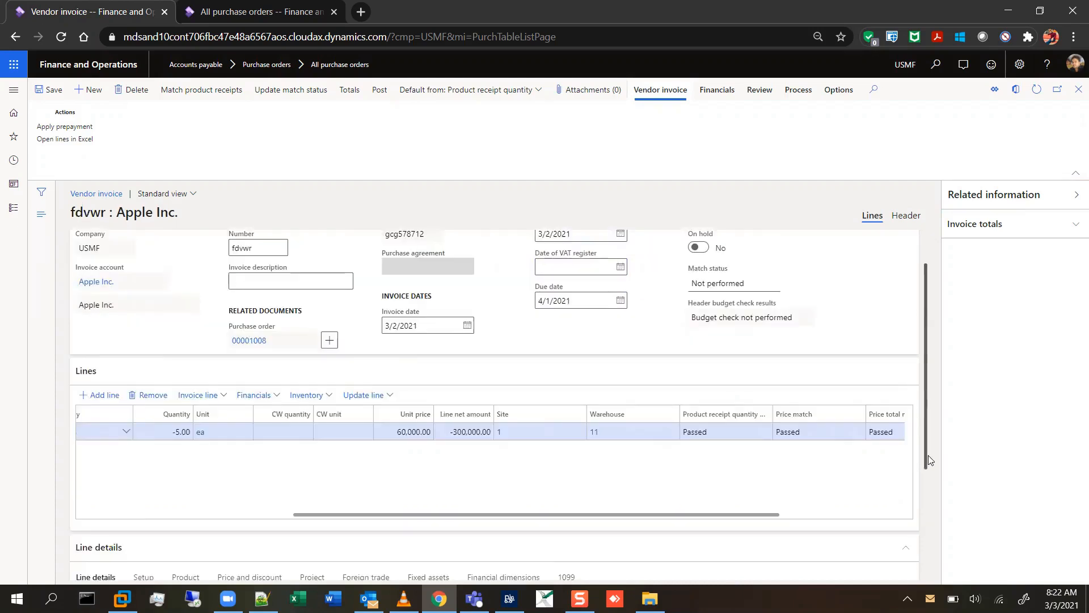
scroll(929, 460, "down", 4)
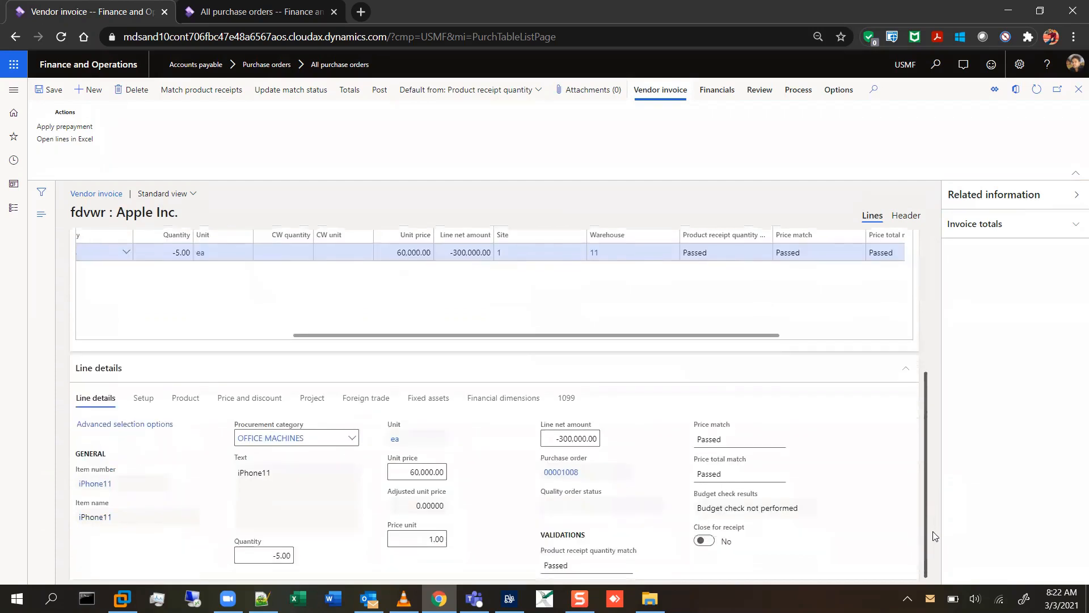
scroll(933, 423, "up", 4)
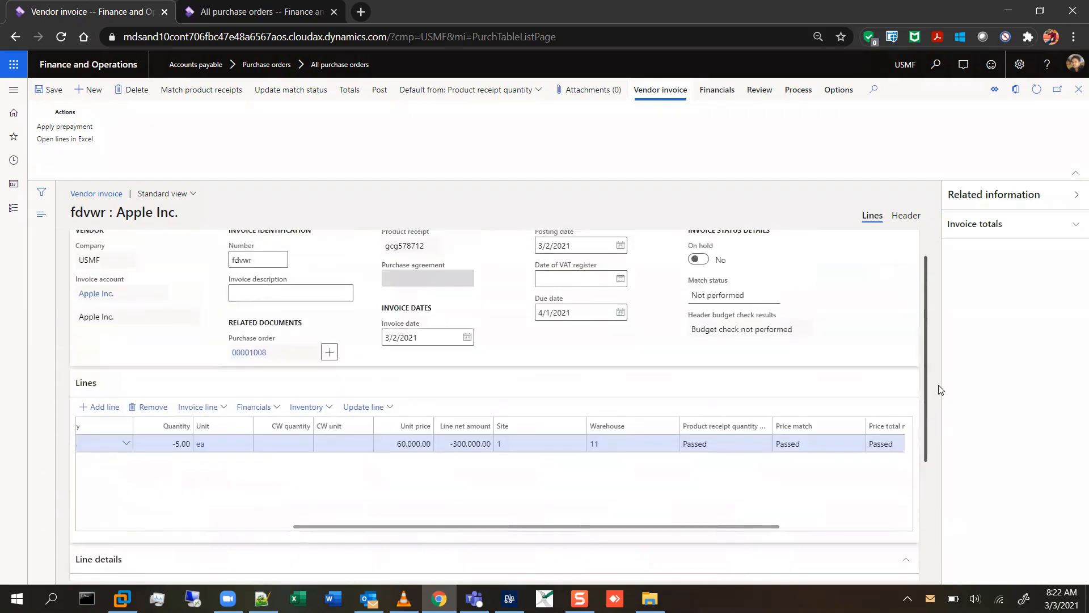
Step: Review the charges and invoice amount in the vendor invoice totals, and close the totals
left_click(347, 90)
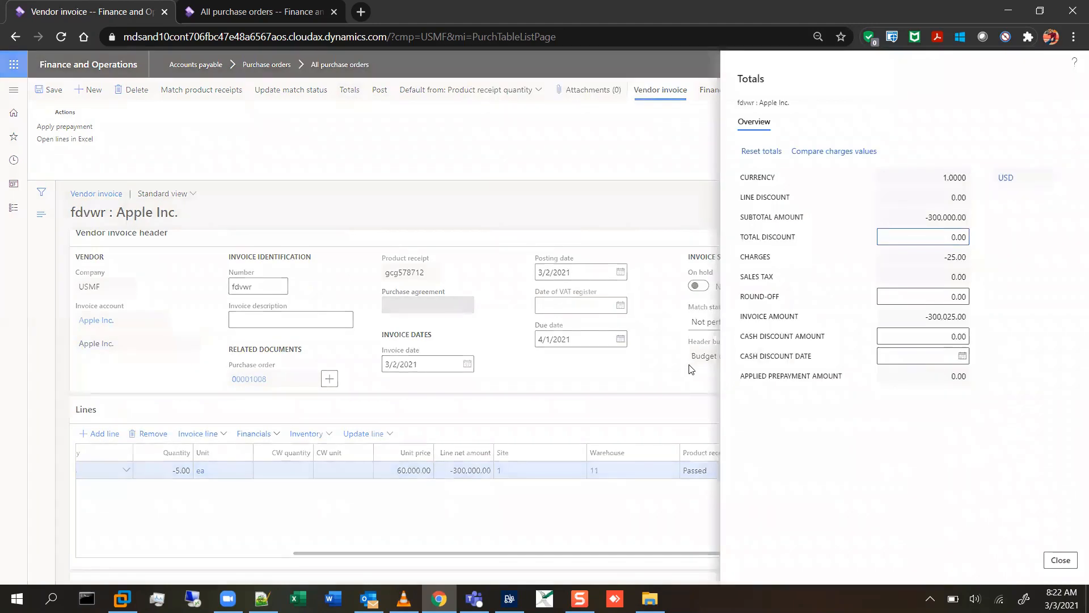
left_click(944, 256)
left_click(903, 316)
left_click(1060, 560)
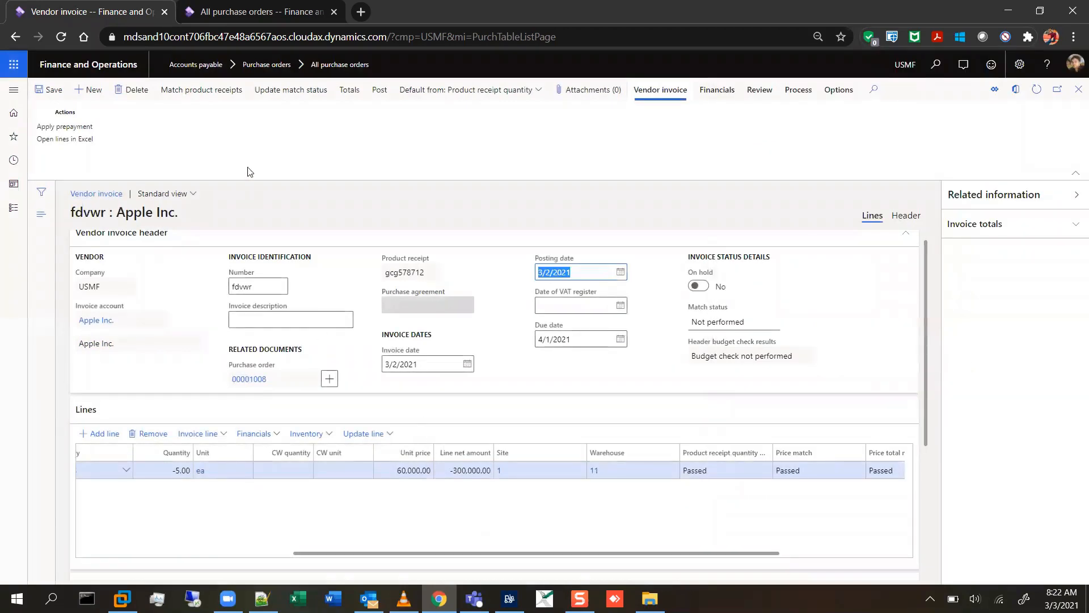
Step: Confirm the match to product receipt gcg578712, update the match status and post the vendor invoice
left_click(206, 95)
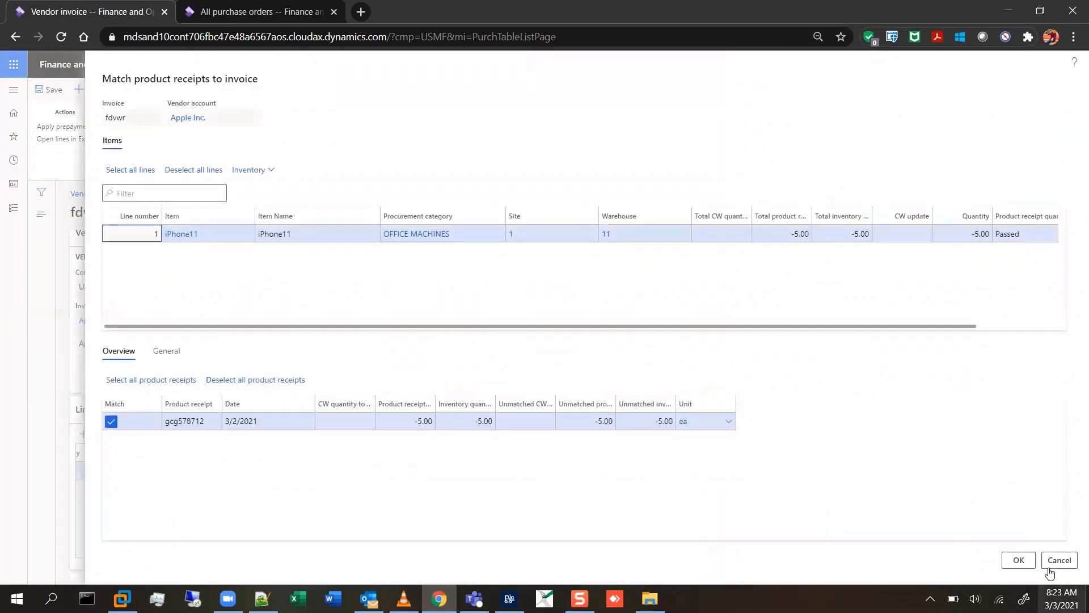
left_click(1018, 559)
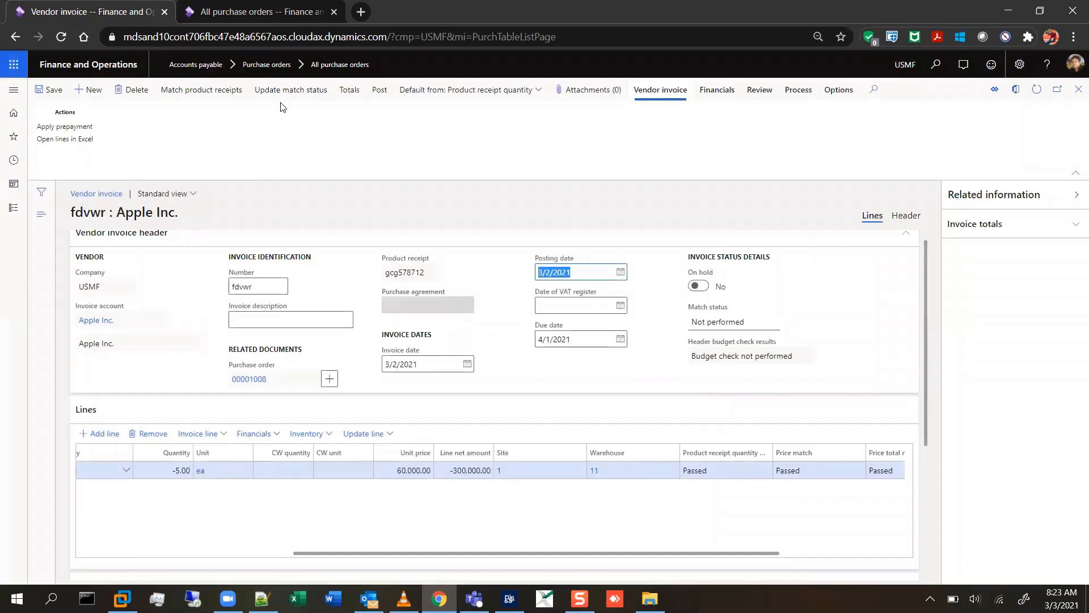
left_click(295, 90)
left_click(378, 91)
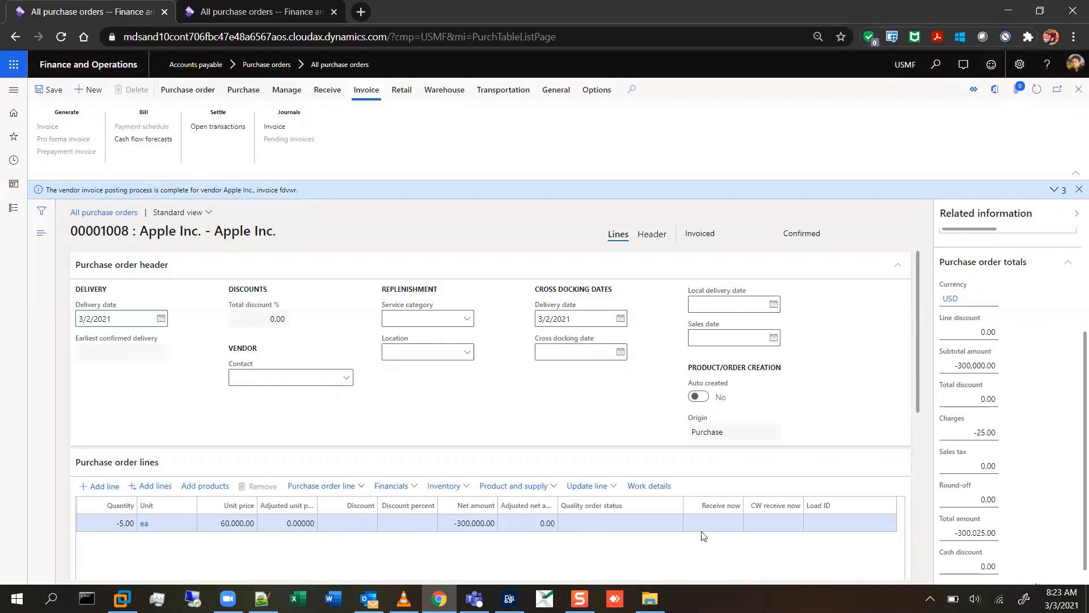
left_click(1077, 191)
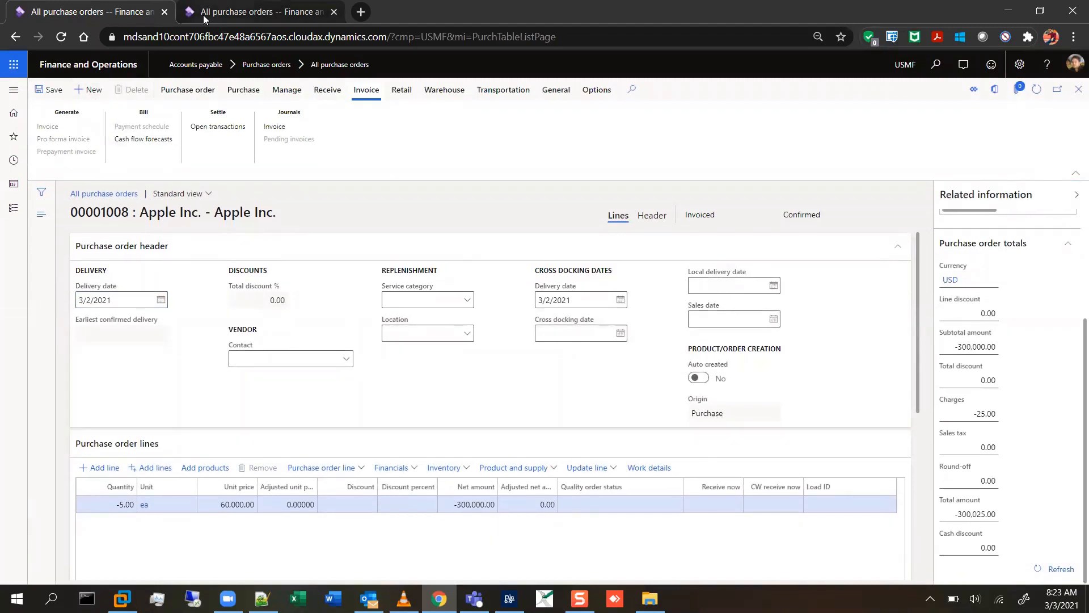
Step: Check the purchase type and status of the newest Apple Inc. order in the purchase order list and return to the order
left_click(239, 12)
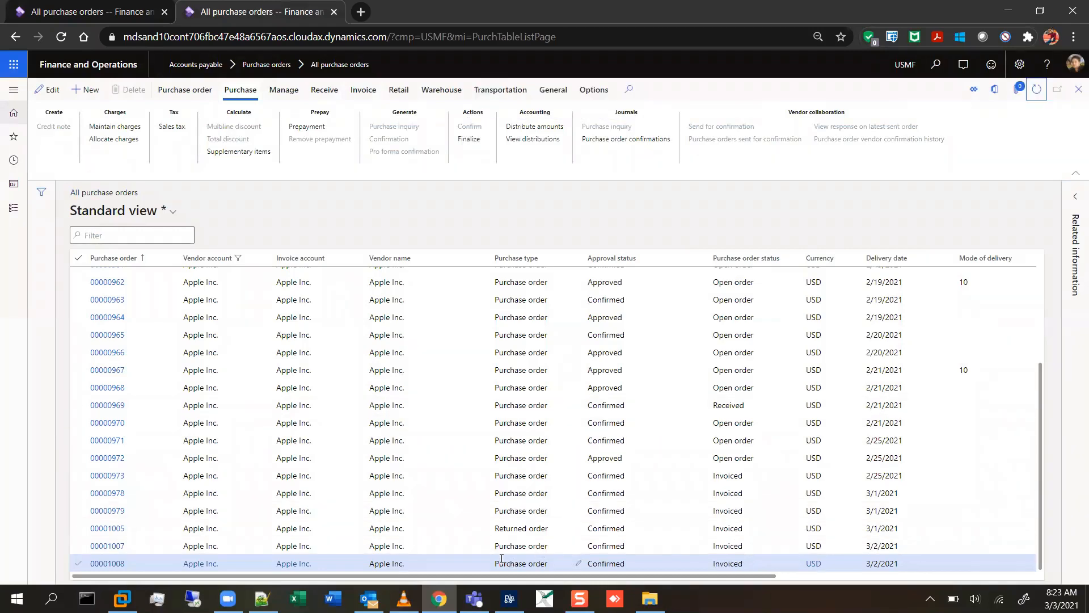
left_click(90, 12)
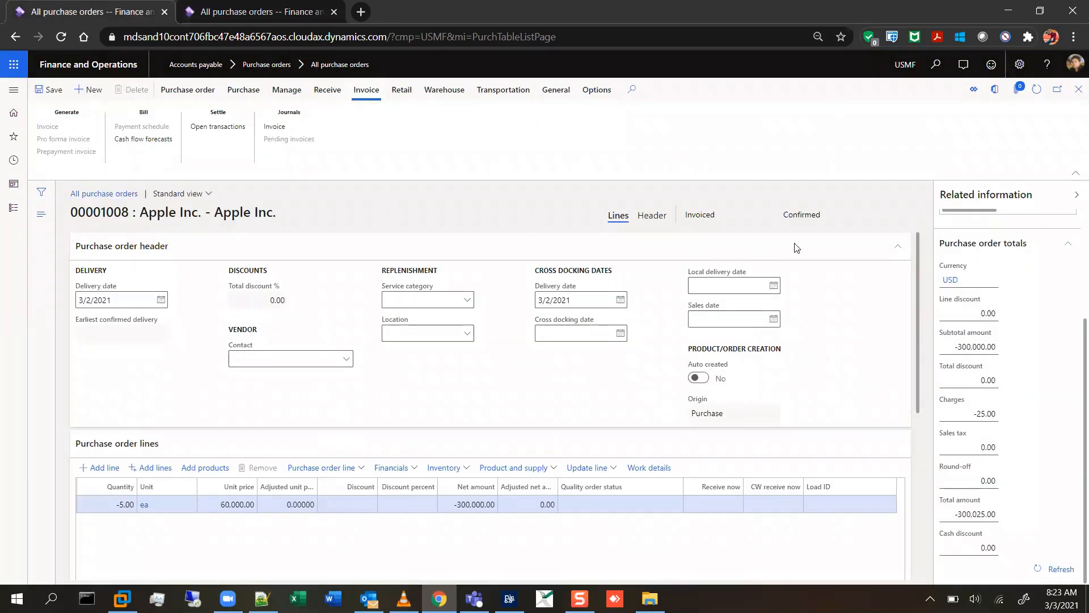
Step: Start a new purchase order for vendor Apple Inc. with purchase type Returned order
key("alt+n")
type("a")
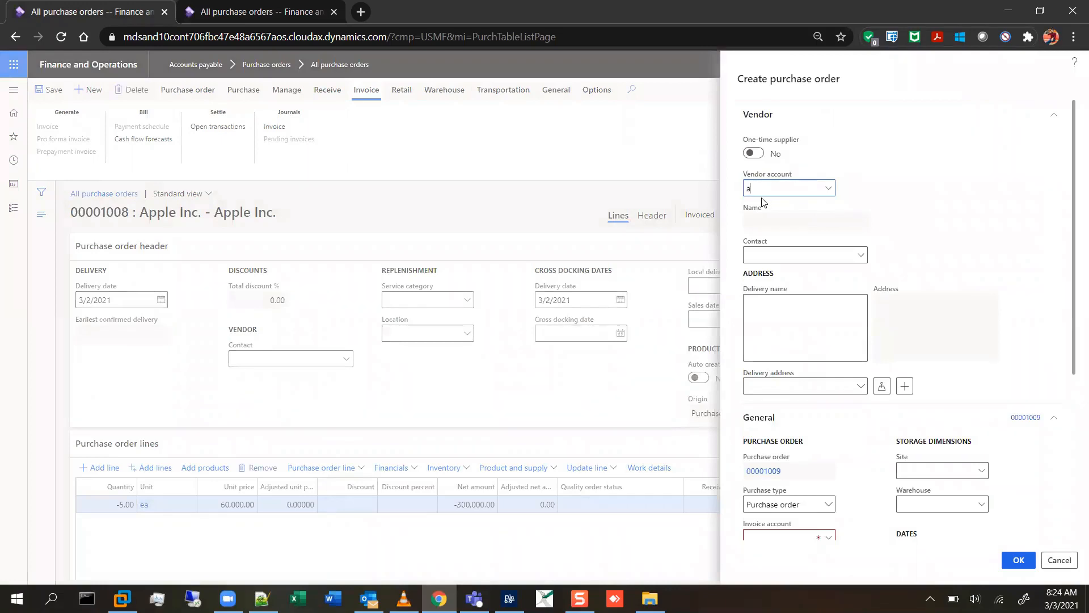
type("pple Inc.")
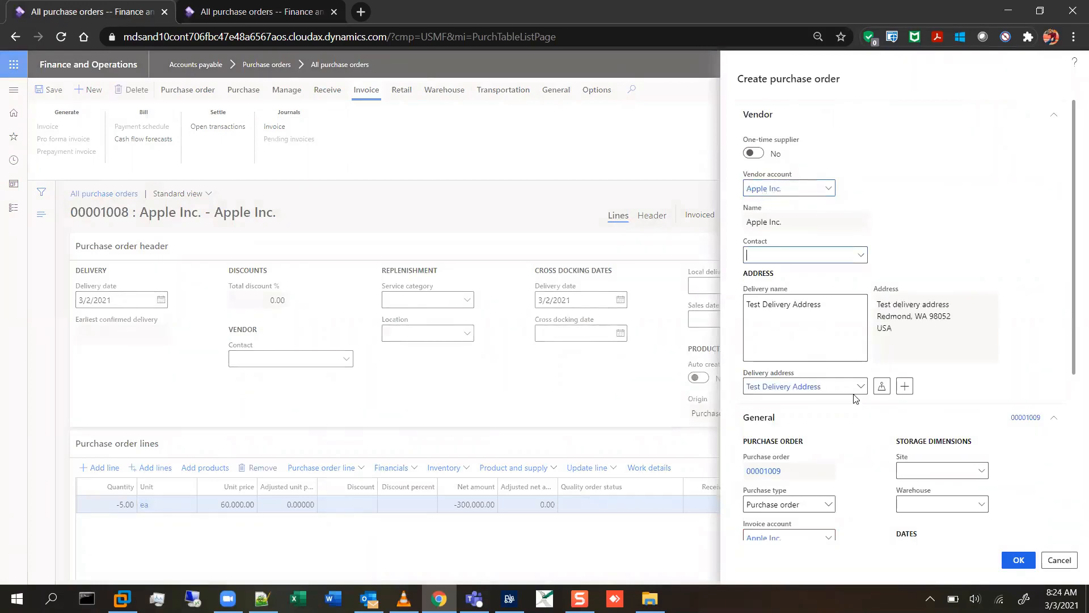
scroll(841, 344, "down", 3)
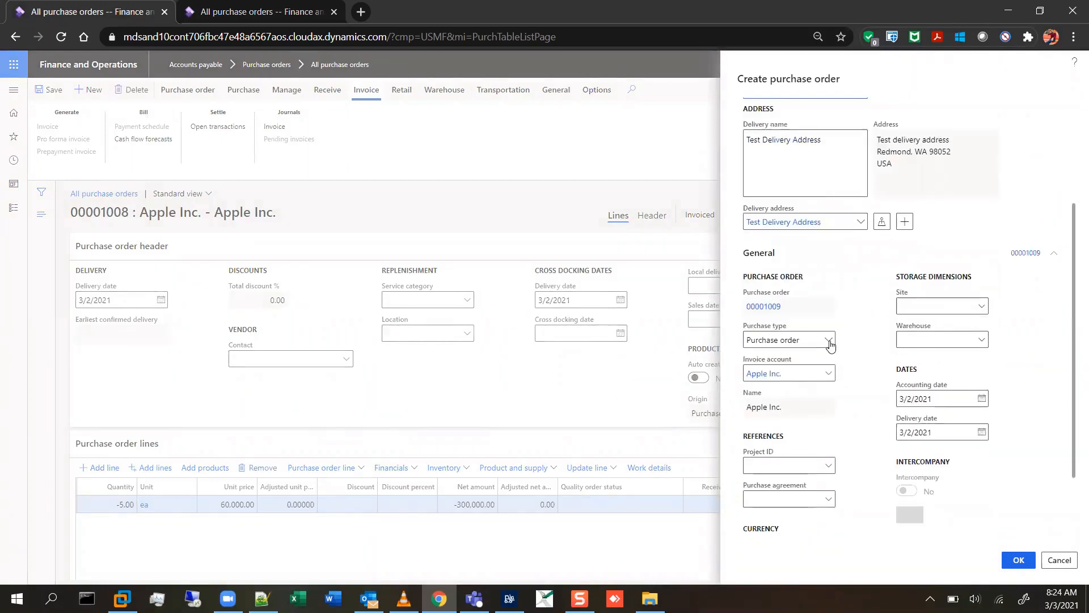
left_click(828, 339)
left_click(798, 391)
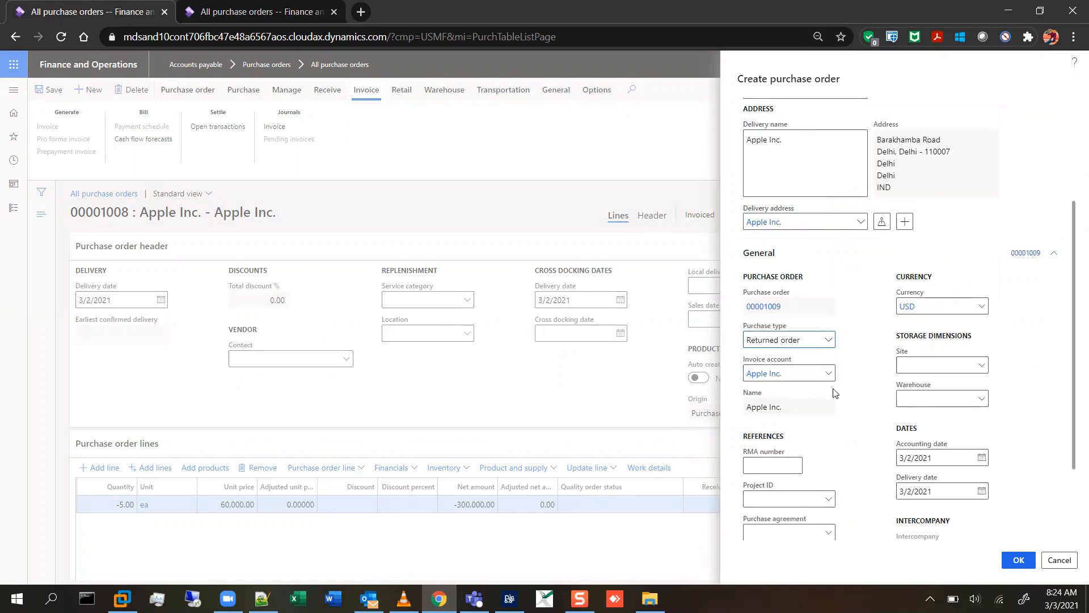
Step: Set the RMA number to a123 and the warehouse to 11, and create the returned order
scroll(836, 392, "down", 2)
left_click(761, 356)
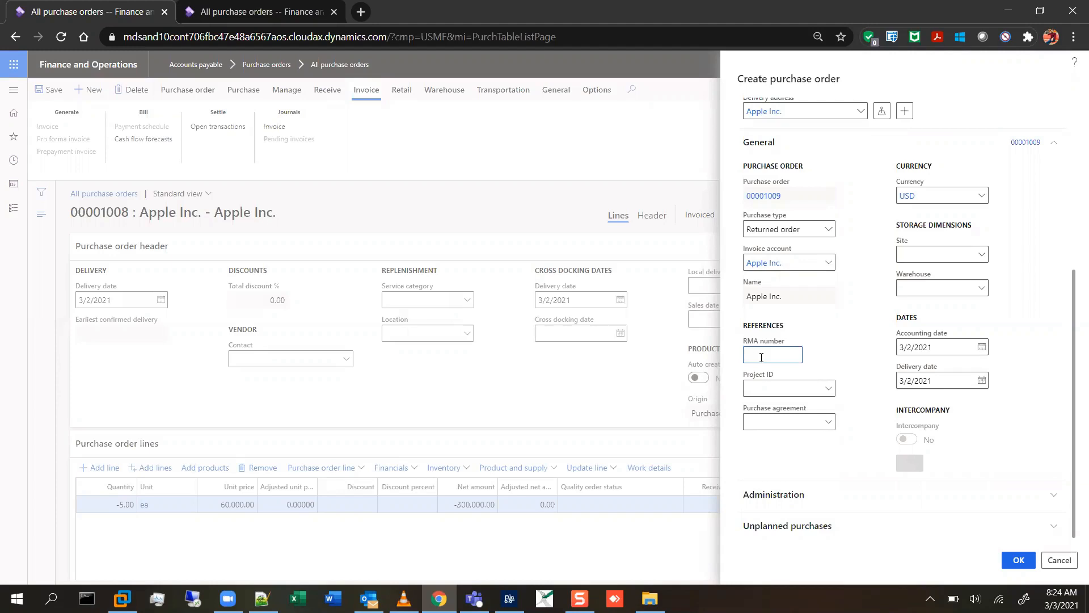
type("a123")
scroll(794, 317, "up", 2)
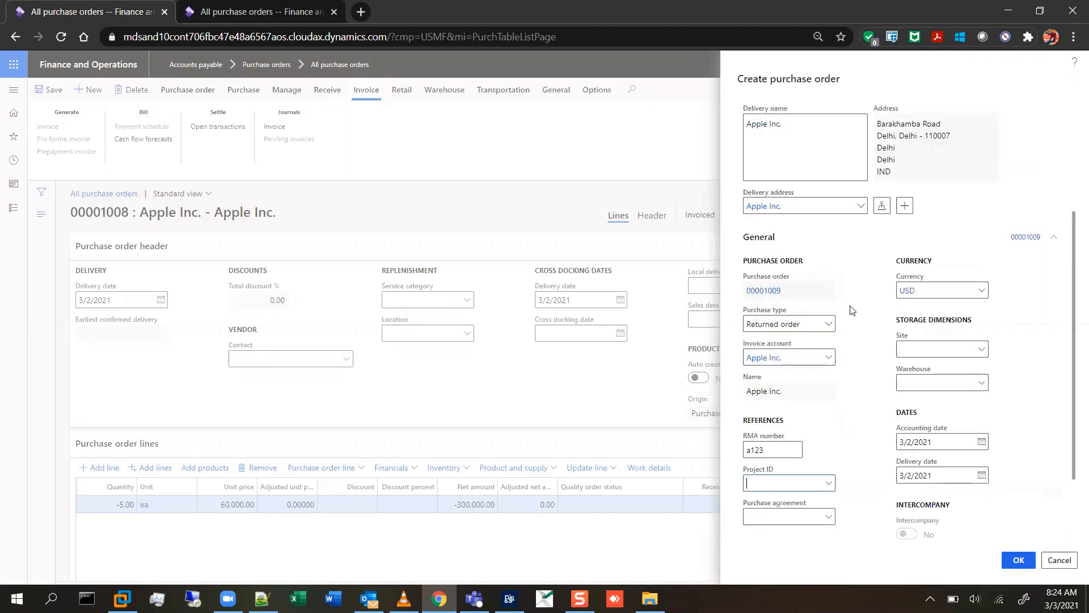
left_click(796, 484)
left_click(937, 384)
type("11")
key("Tab")
left_click(1019, 560)
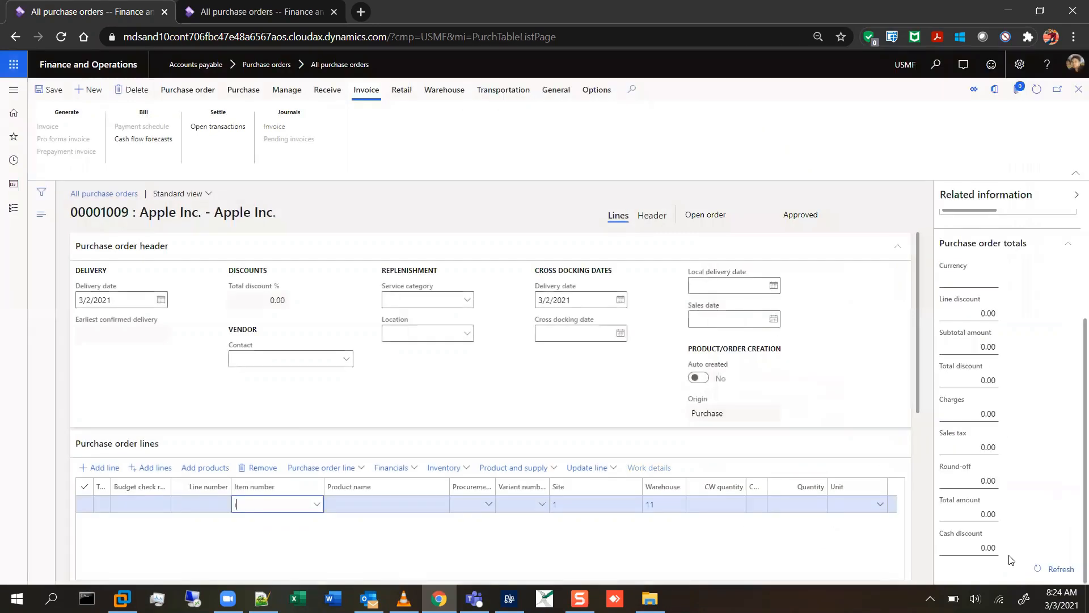
type("iphone11")
key("Tab")
key("Tab")
key("Tab")
key("Tab")
key("Tab")
key("Tab")
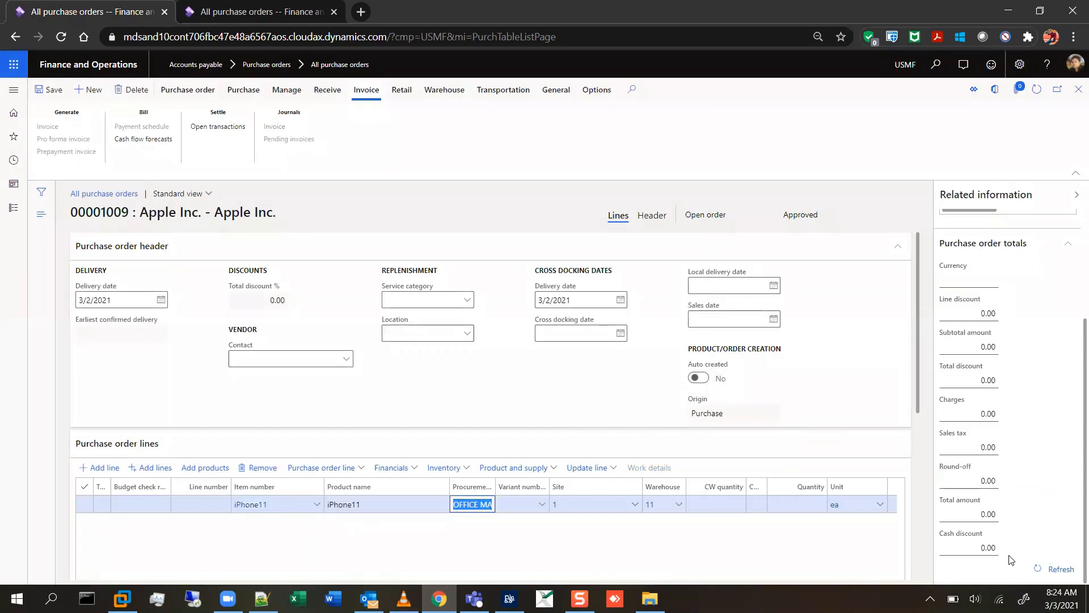
key("Tab")
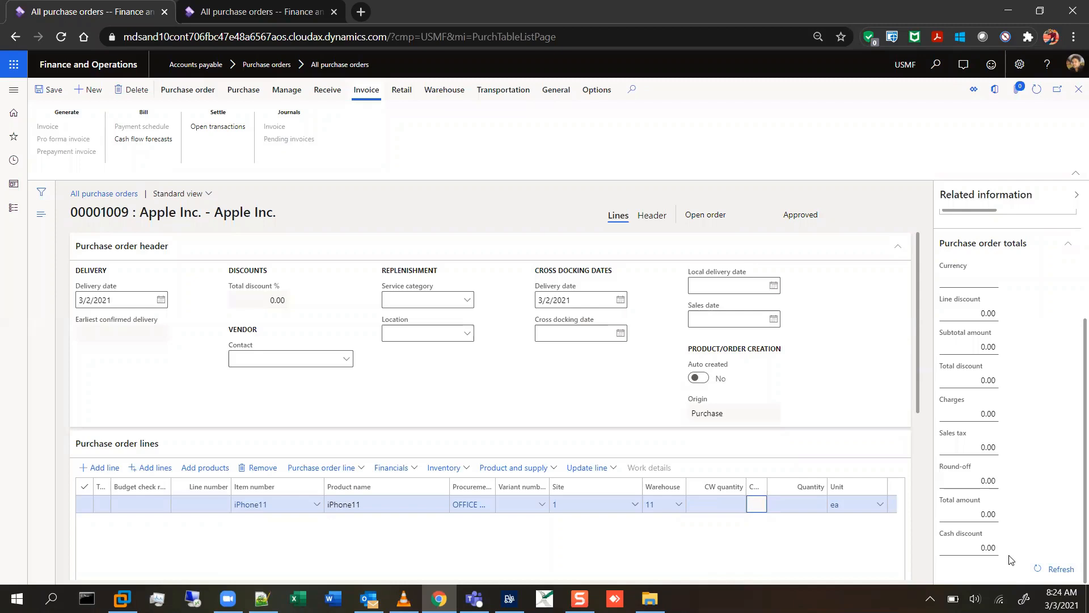
key("Tab")
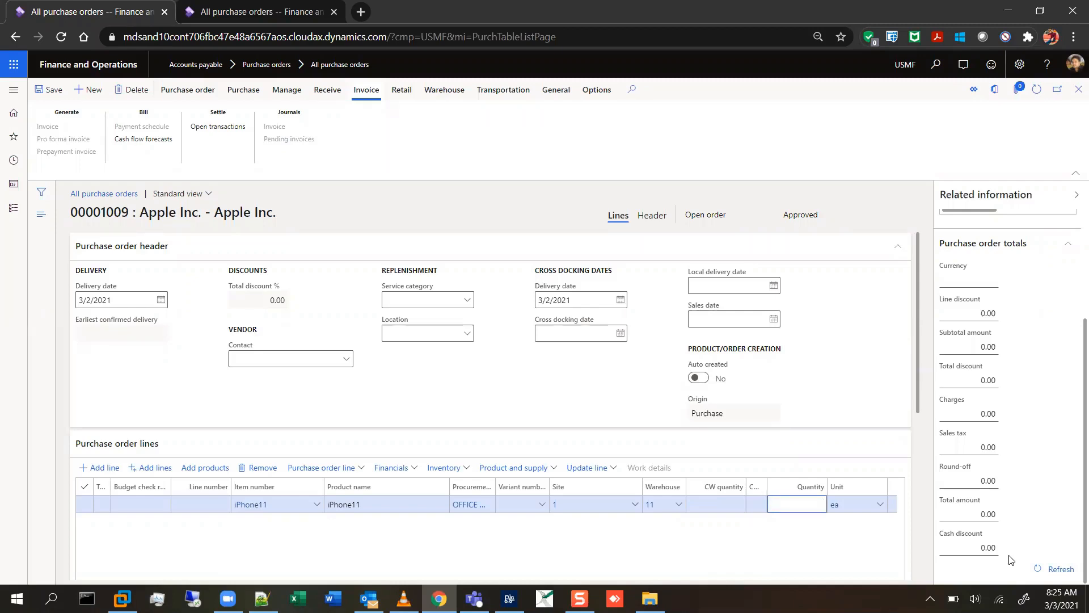
type("-5")
key("Tab")
key("Tab")
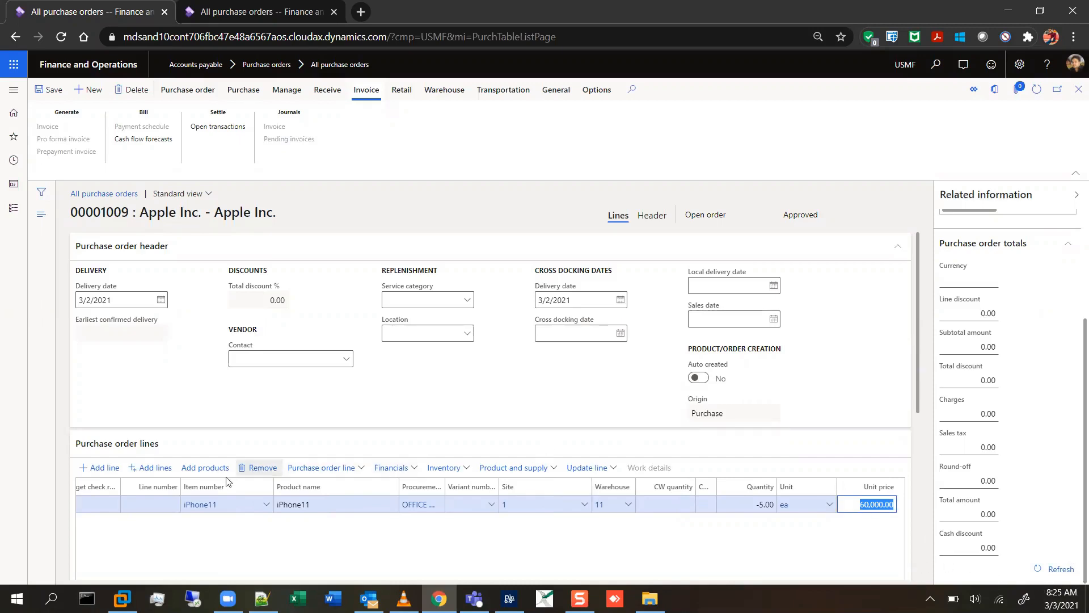
left_click(253, 468)
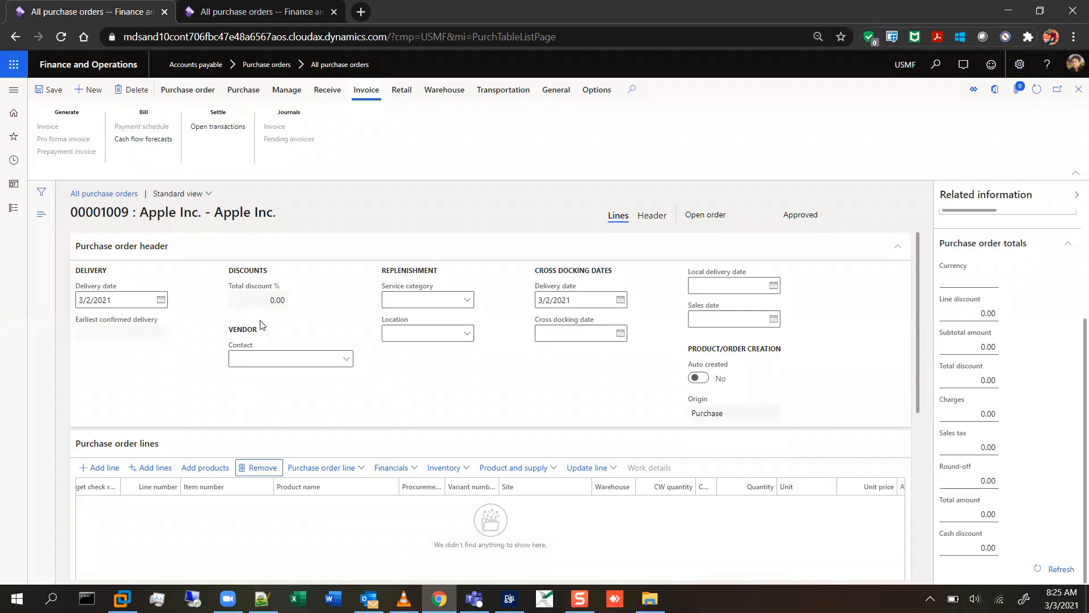
Step: Start copying lines from all documents and select the Acme Office Supplies order created 2/27/2019 with all its lines
left_click(185, 90)
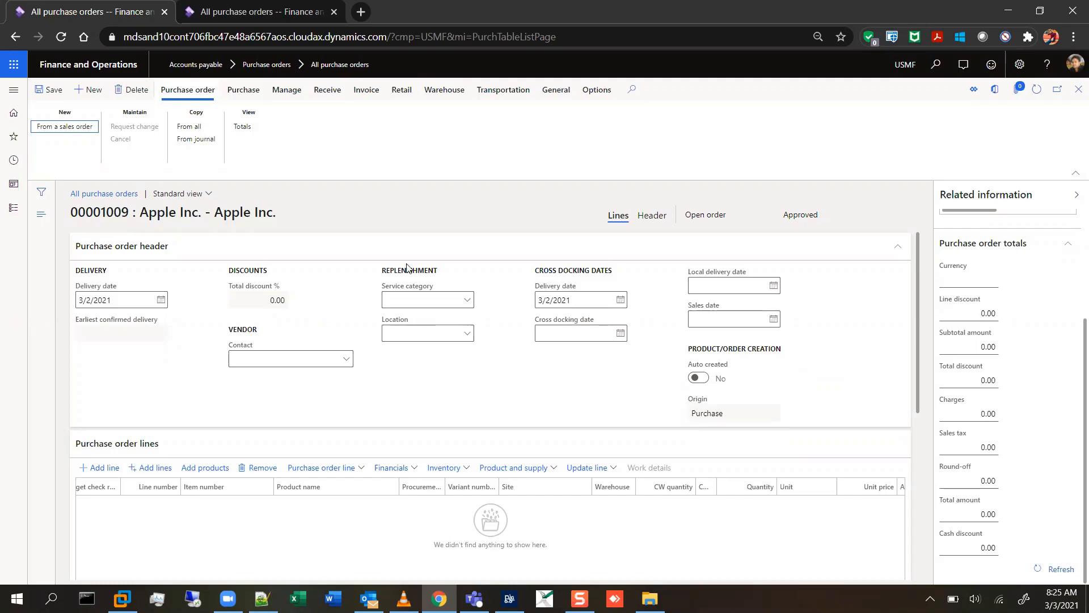
left_click(196, 126)
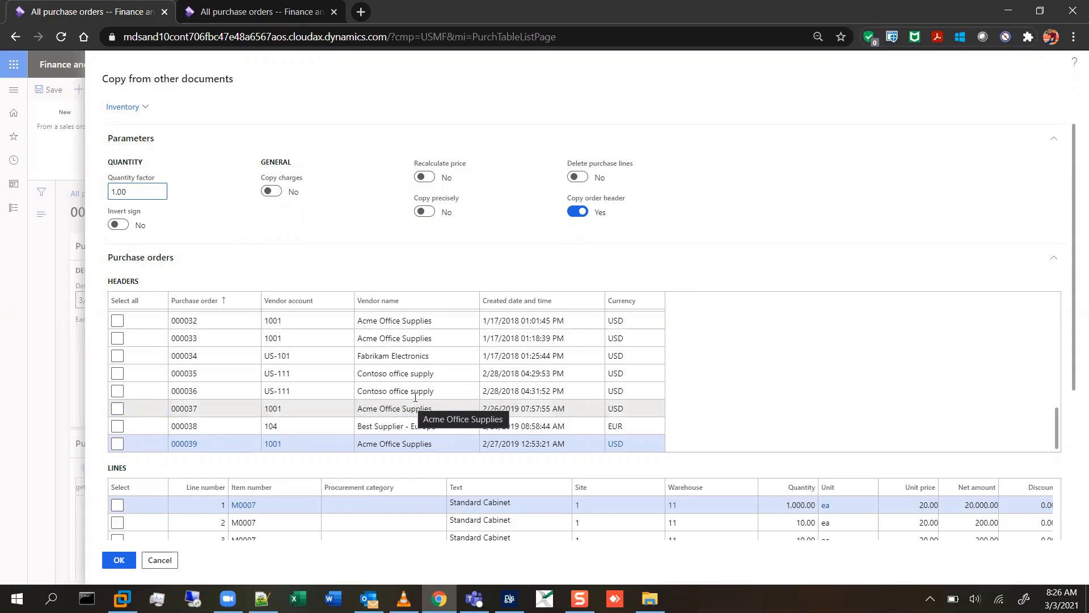
scroll(834, 455, "down", 3)
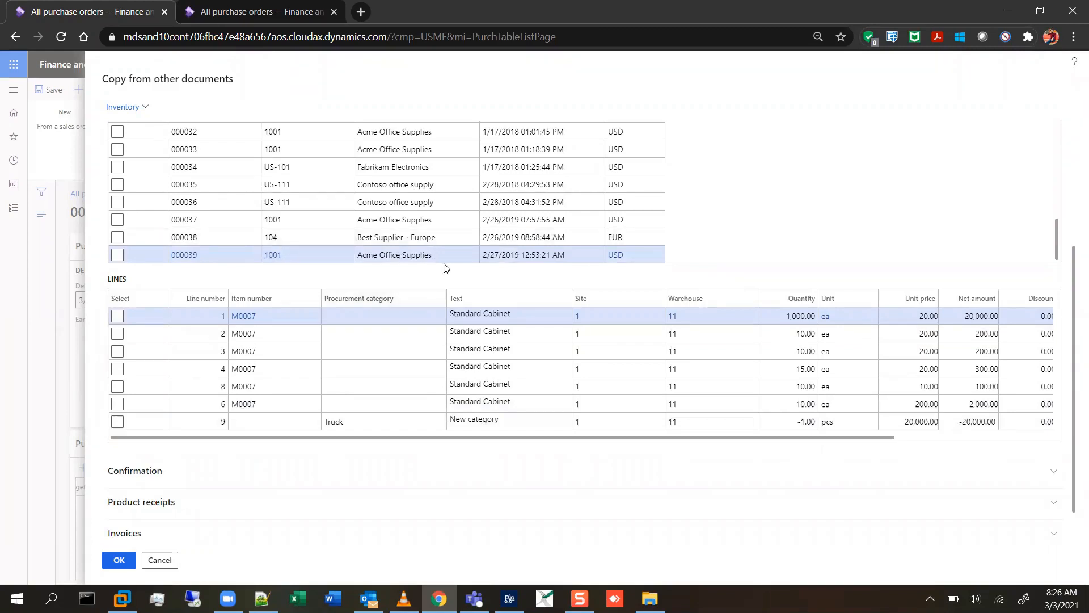
left_click(117, 254)
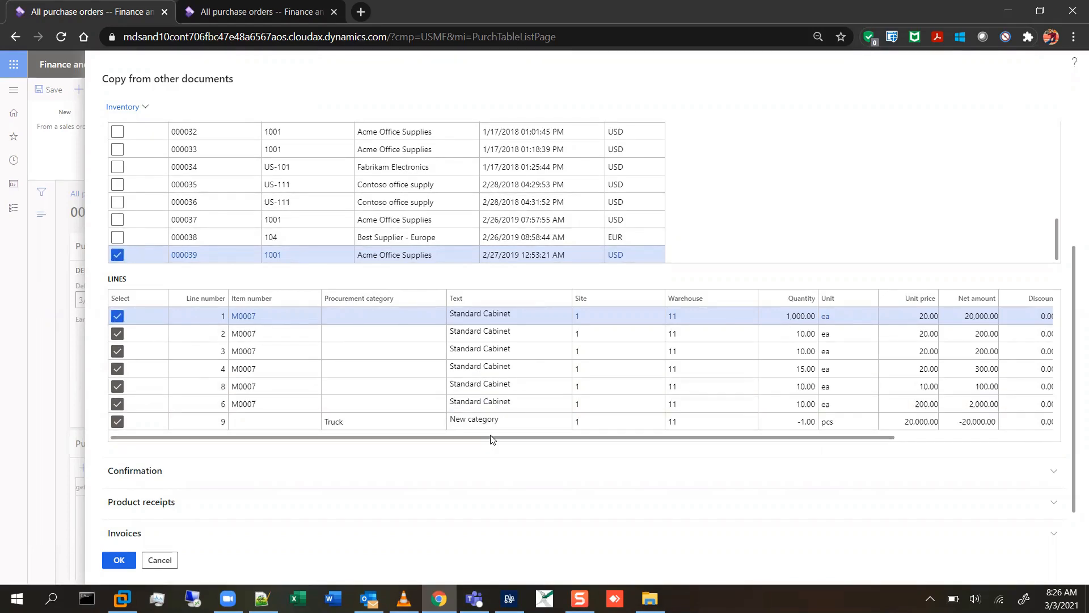
left_click_drag(493, 438, 277, 444)
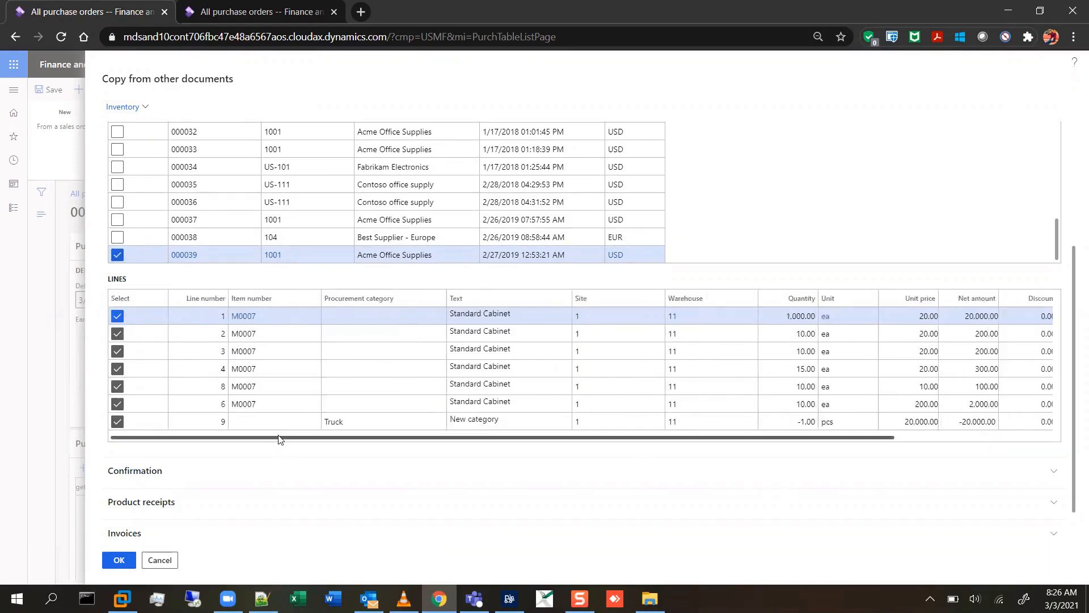
scroll(493, 245, "up", 6)
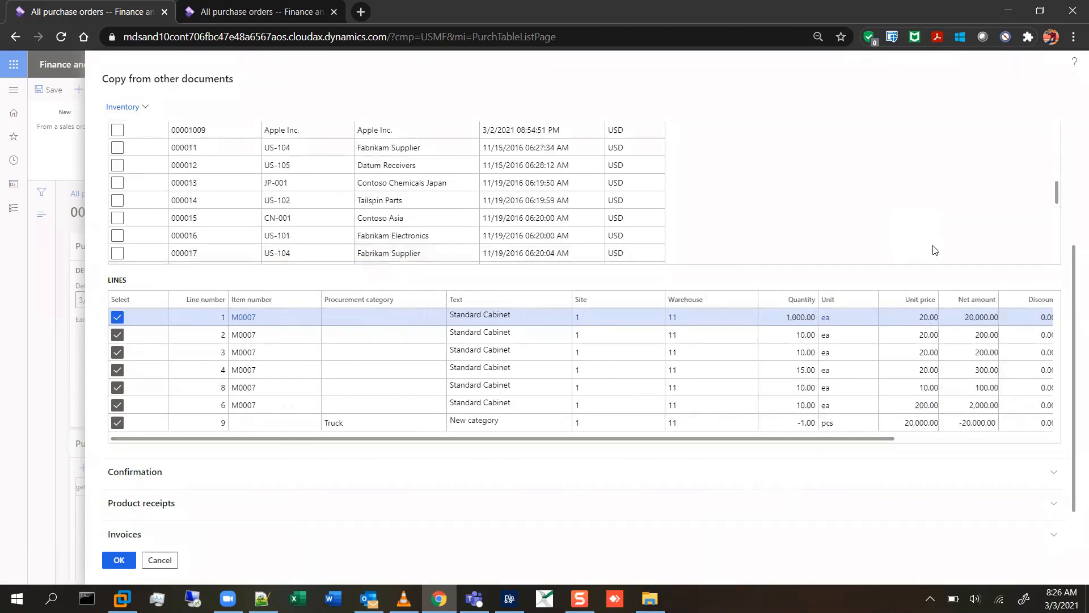
scroll(931, 245, "down", 6)
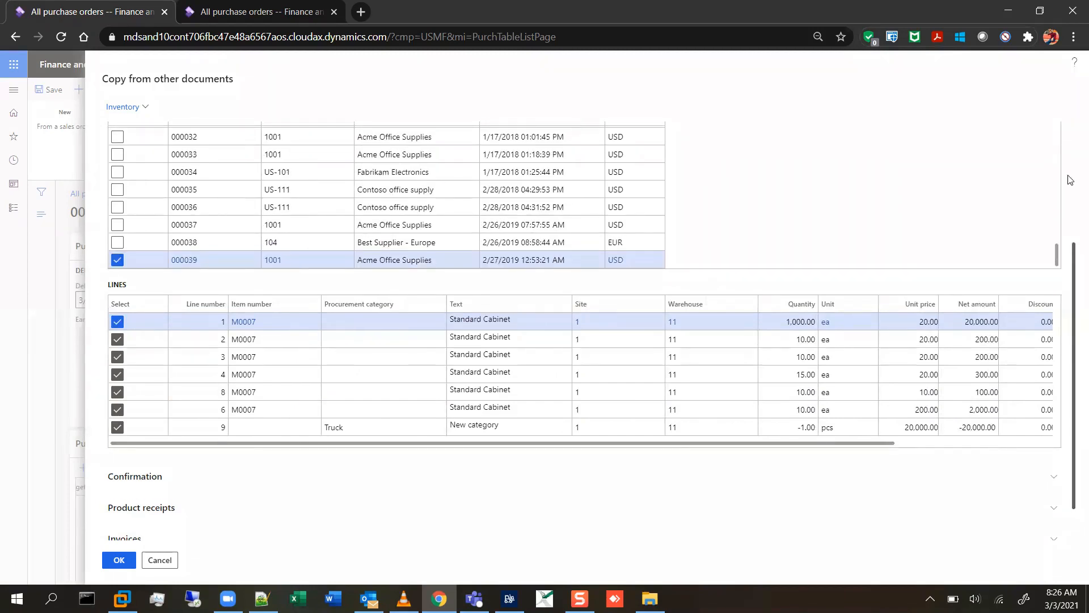
scroll(1071, 179, "up", 3)
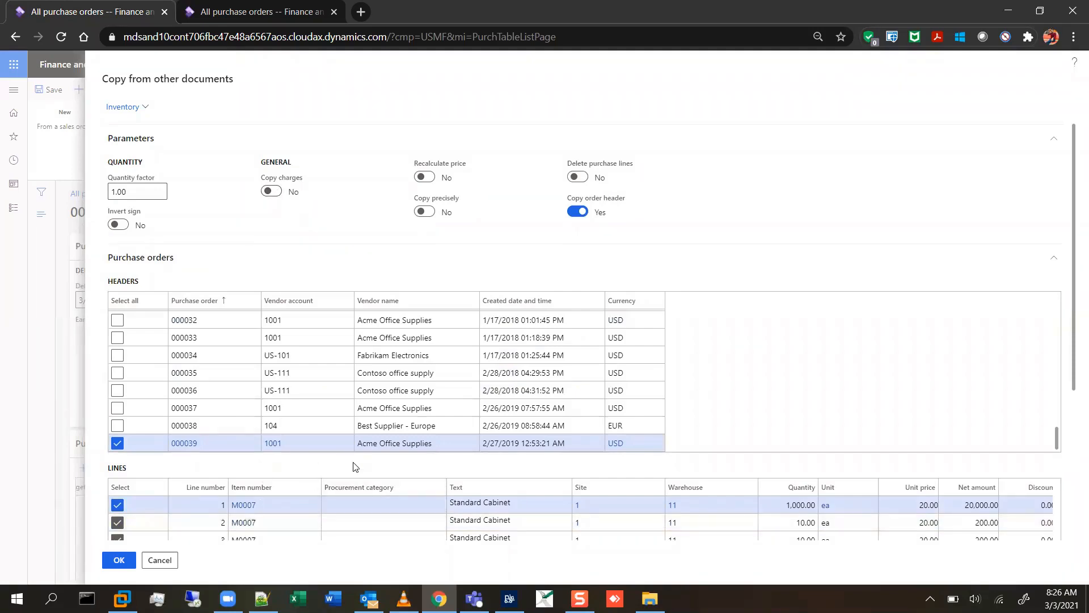
Step: Turn on Copy precisely for the document copy and keep the quantity factor at 1.00
left_click(425, 213)
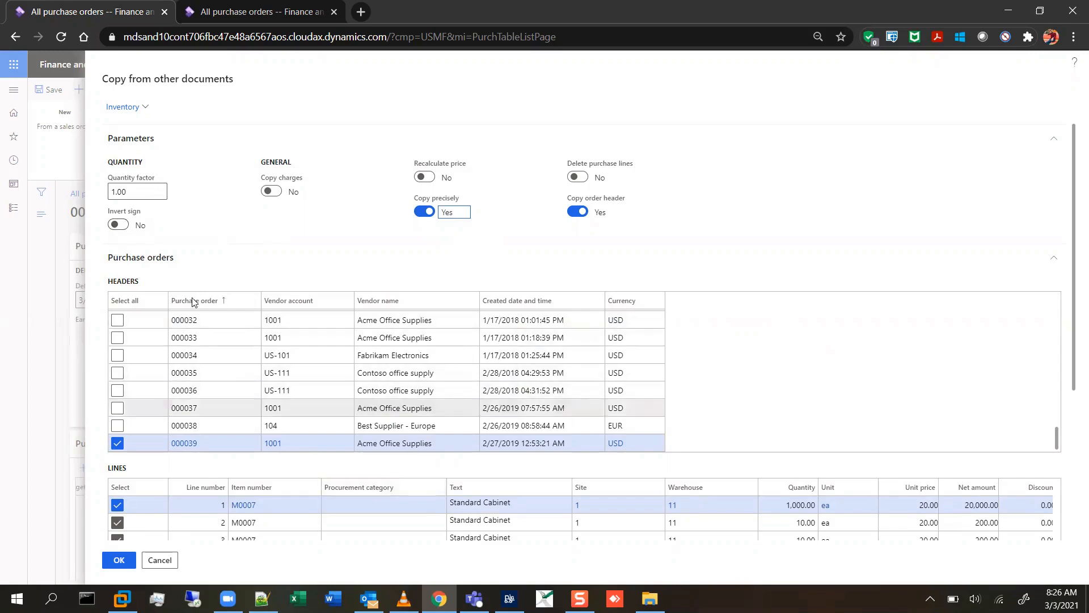
left_click(149, 193)
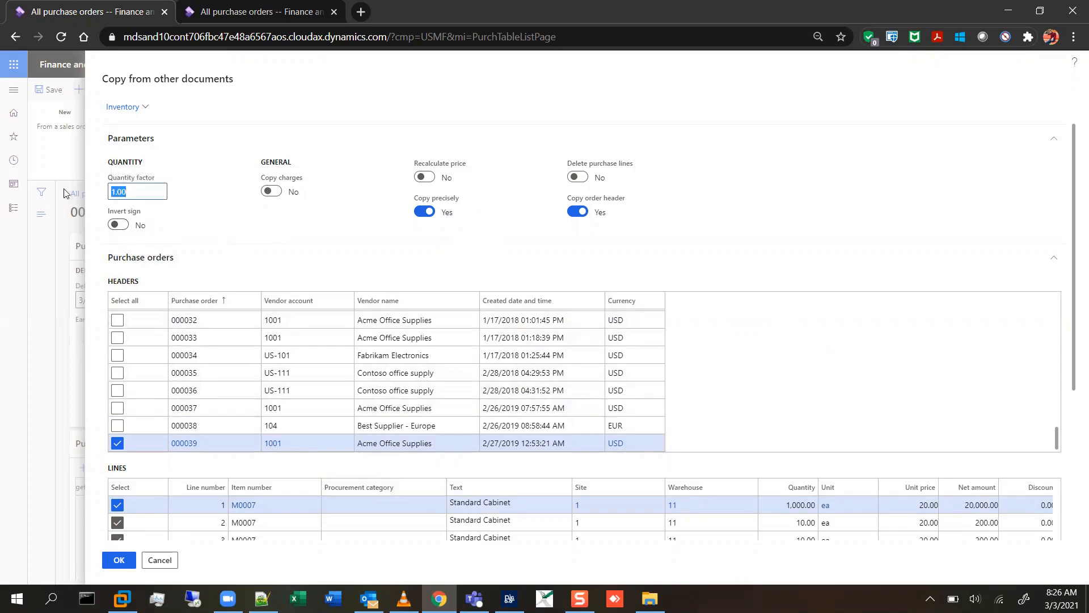
left_click(162, 196)
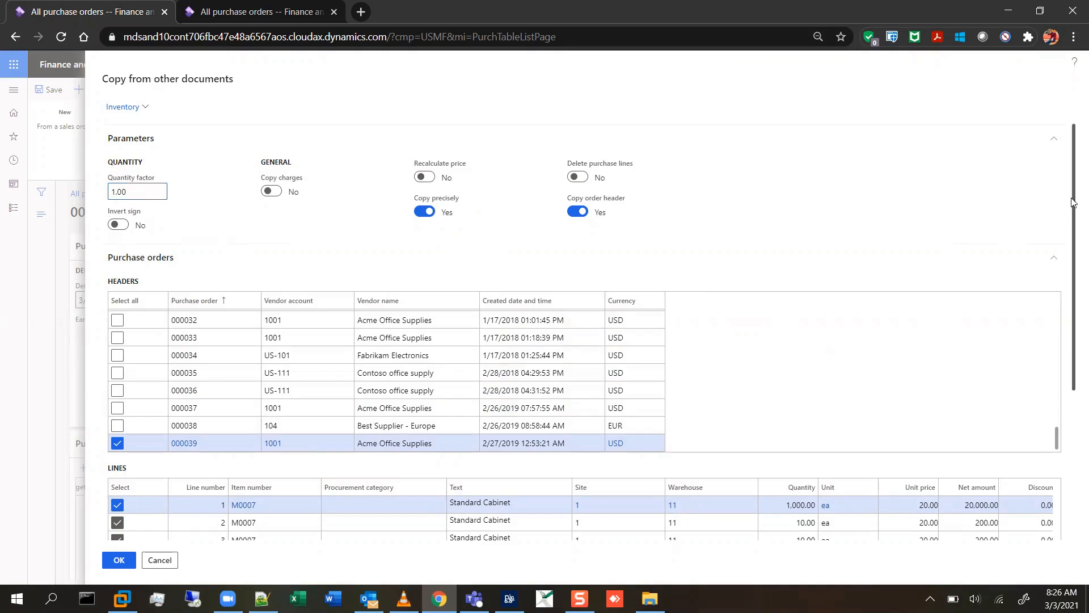
scroll(1071, 216, "down", 4)
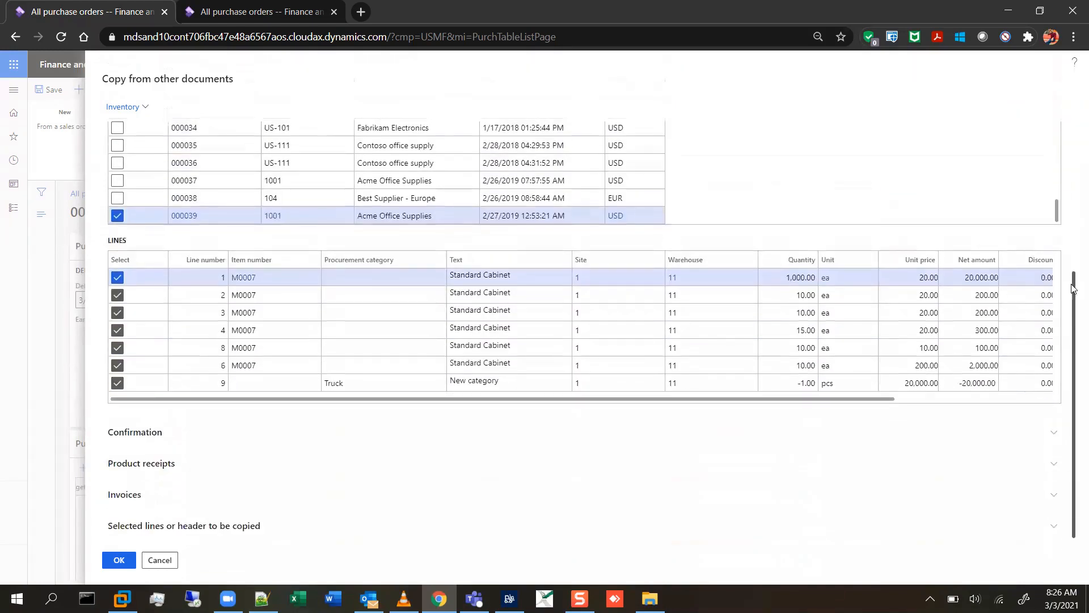
Step: Try to copy all lines of the selected Acme Office Supplies order into the returned order
left_click_drag(1073, 288, 1073, 152)
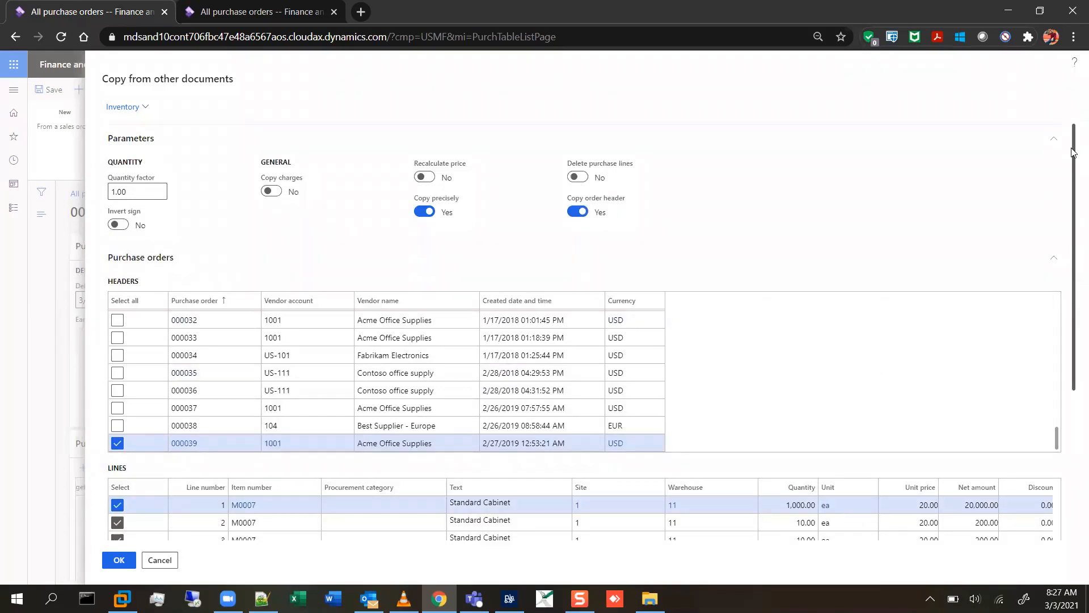
left_click(114, 560)
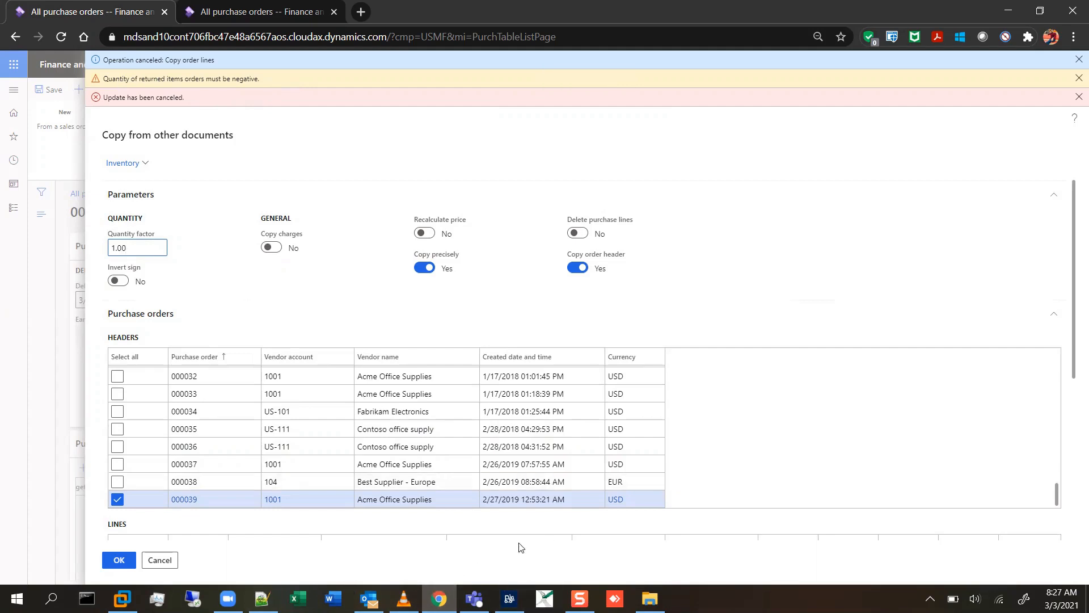
Step: Retry copying the selected lines into the returned order with Invert sign turned on, and switch Invert sign back off
left_click(117, 280)
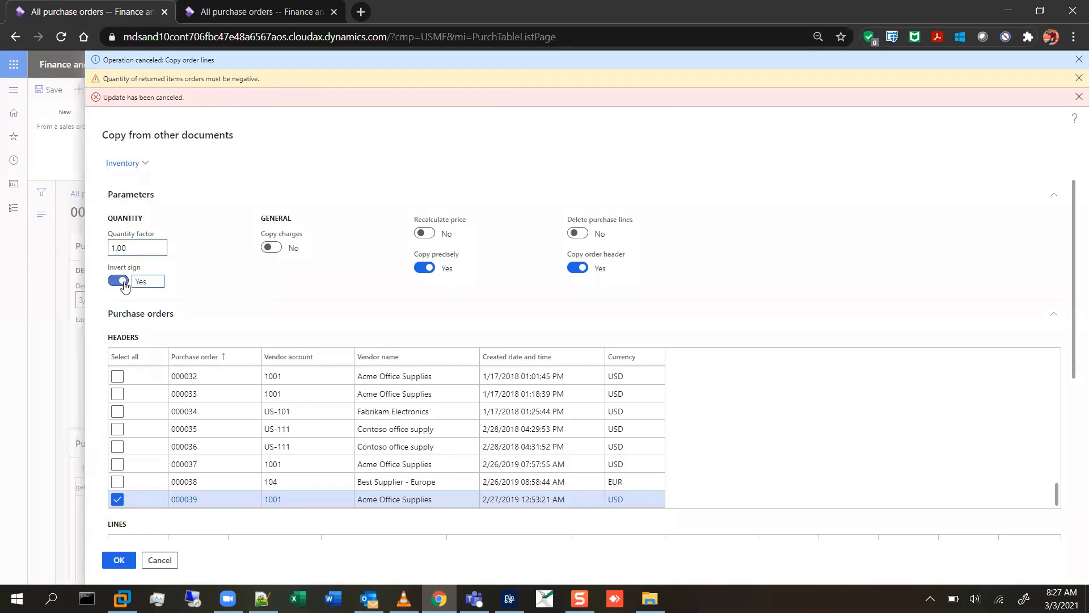
left_click(1079, 97)
left_click(1079, 78)
left_click(1078, 60)
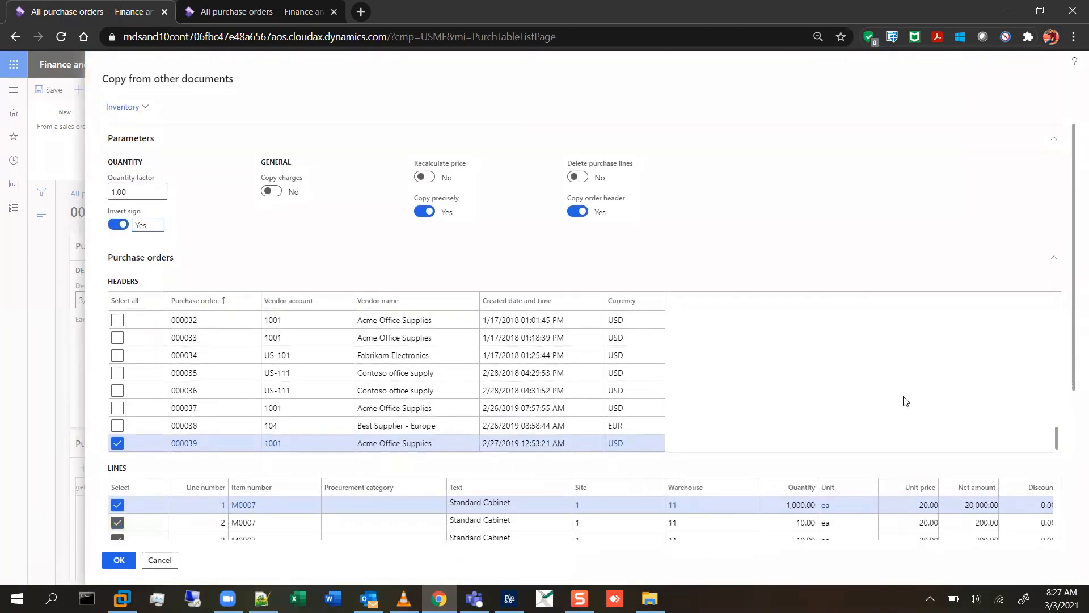
scroll(913, 448, "down", 4)
scroll(964, 539, "down", 1)
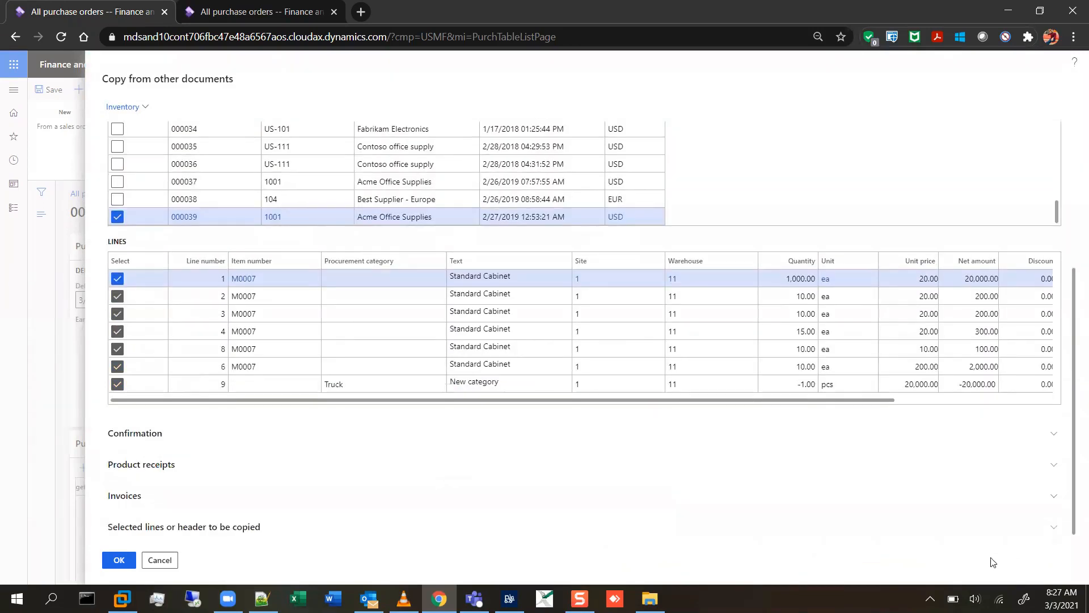
scroll(445, 518, "up", 5)
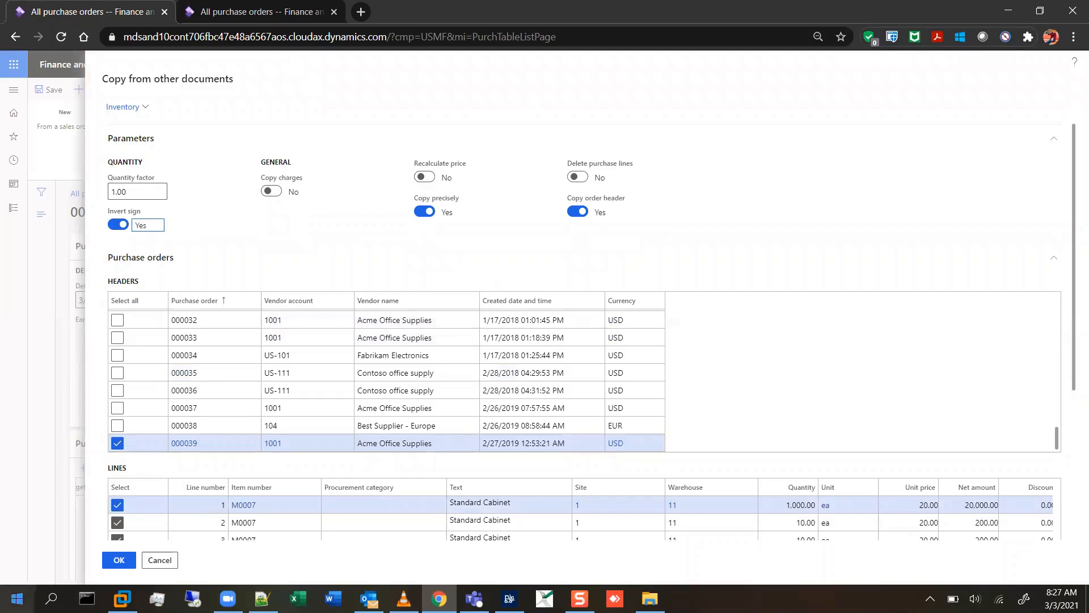
left_click(115, 562)
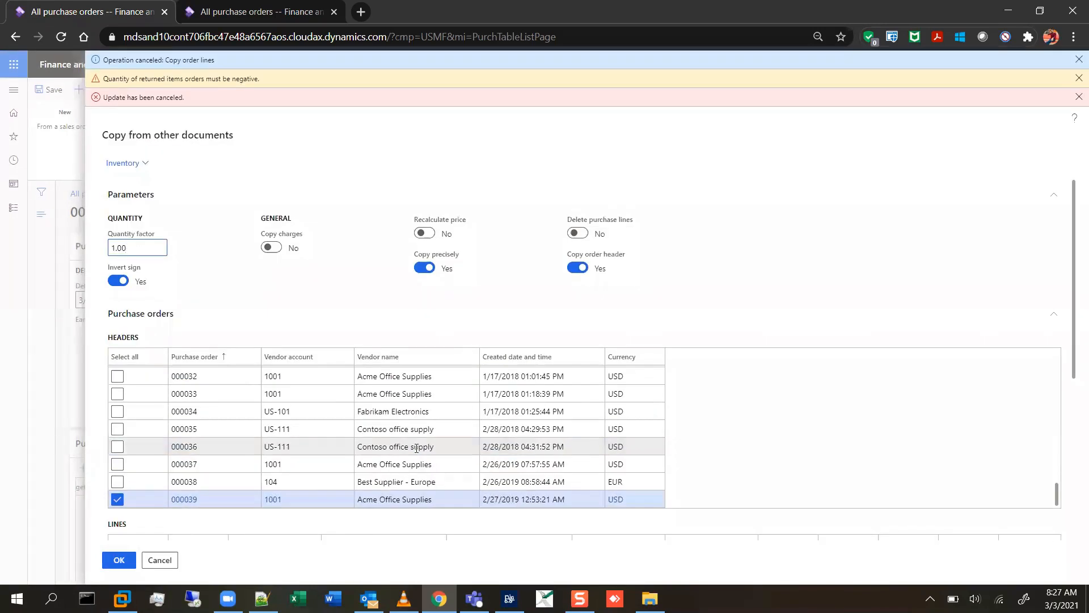
left_click(118, 280)
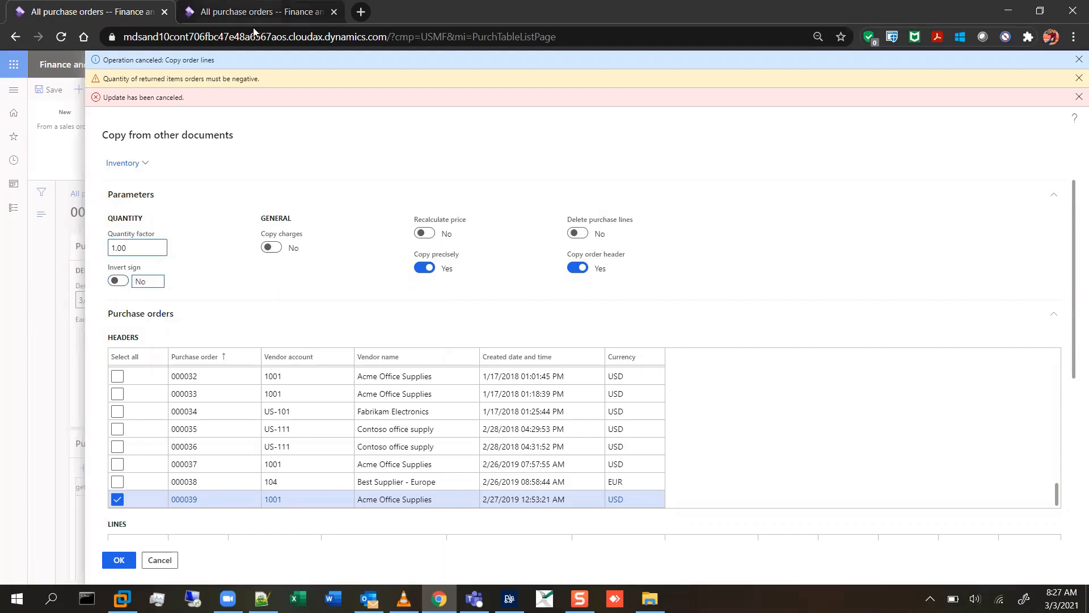
Step: In the other browser tab, open the second-to-last Apple Inc. order and select the Acme Office Supplies order of 2/27/2019 for copying from all documents
key("ctrl+Tab")
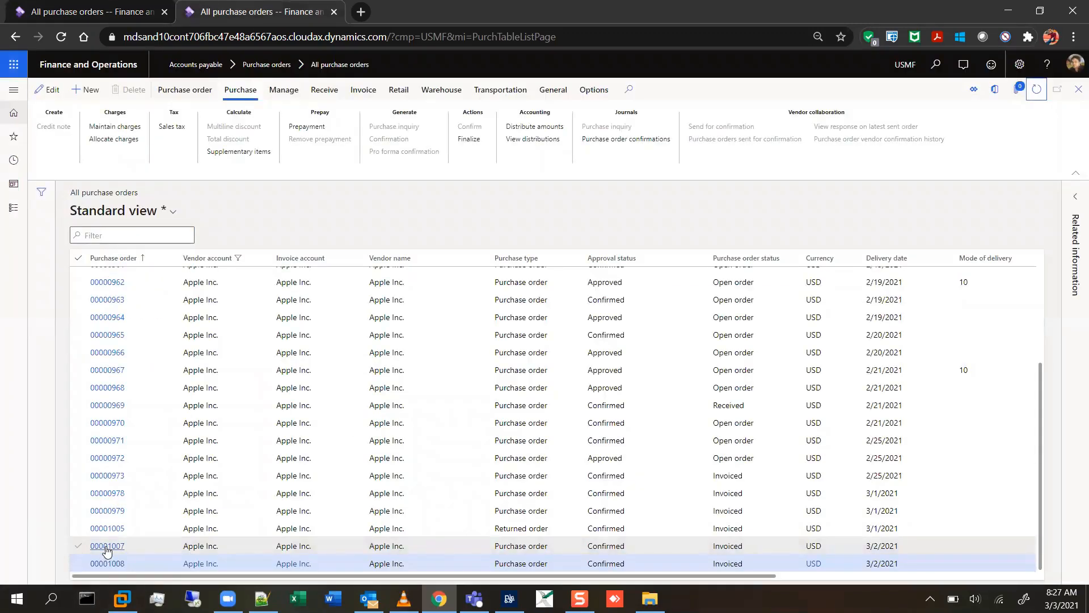
left_click(106, 549)
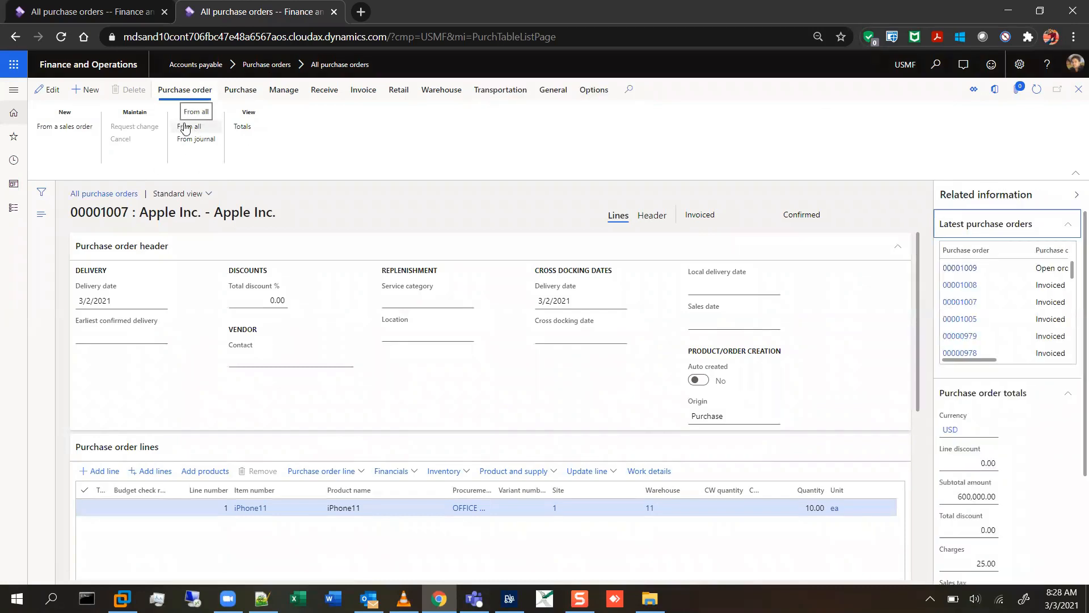
left_click(187, 128)
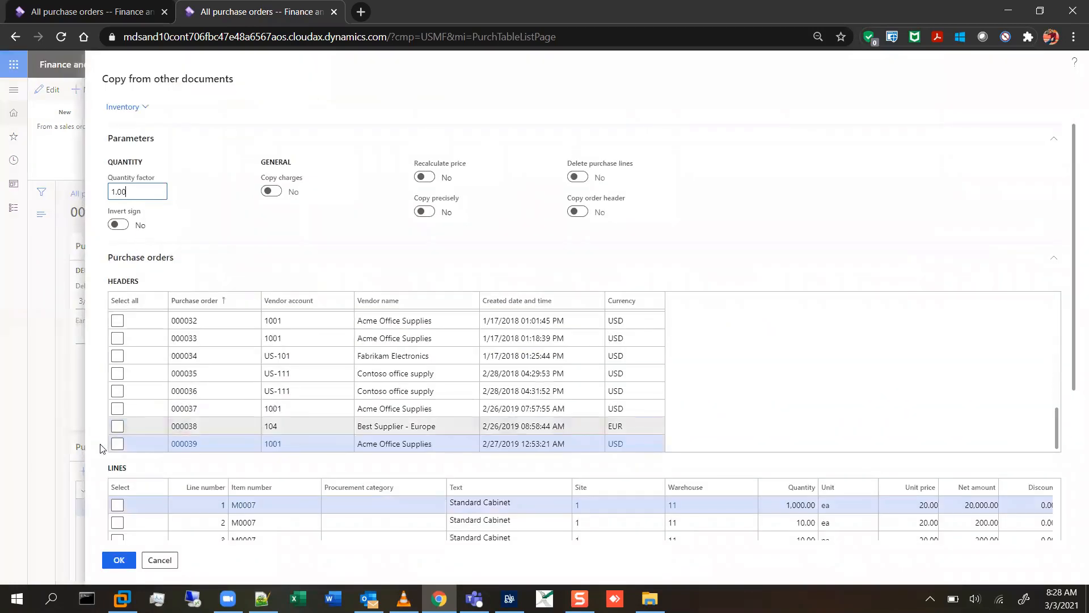
left_click(118, 444)
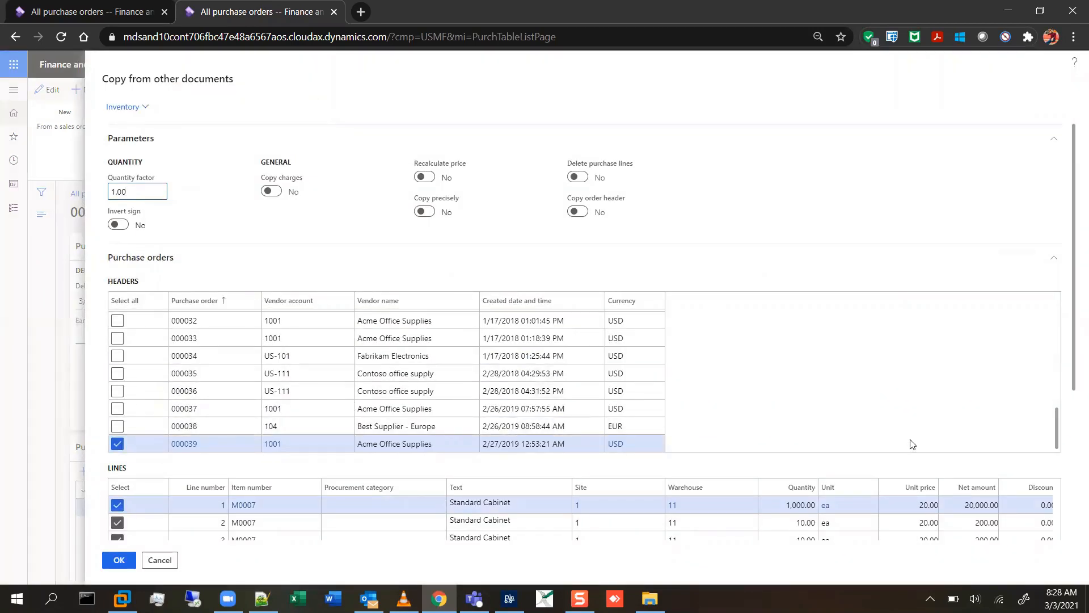
Step: Copy the selected order's lines into the Apple Inc. order with Copy precisely on and a quantity factor of 2.00
left_click(425, 211)
scroll(1046, 462, "down", 1)
scroll(1046, 462, "down", 3)
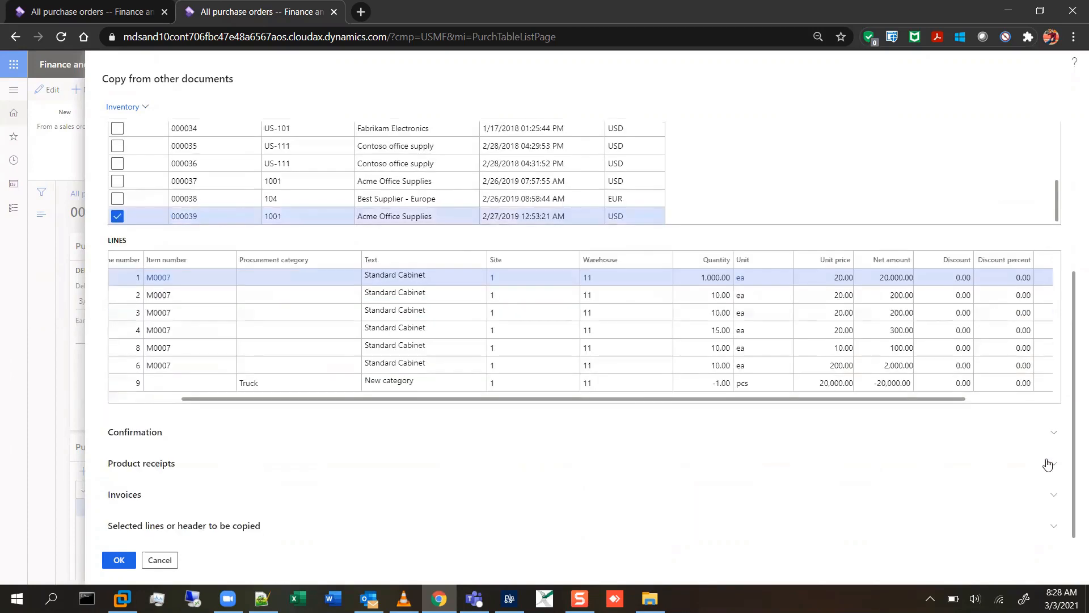
scroll(161, 167, "up", 4)
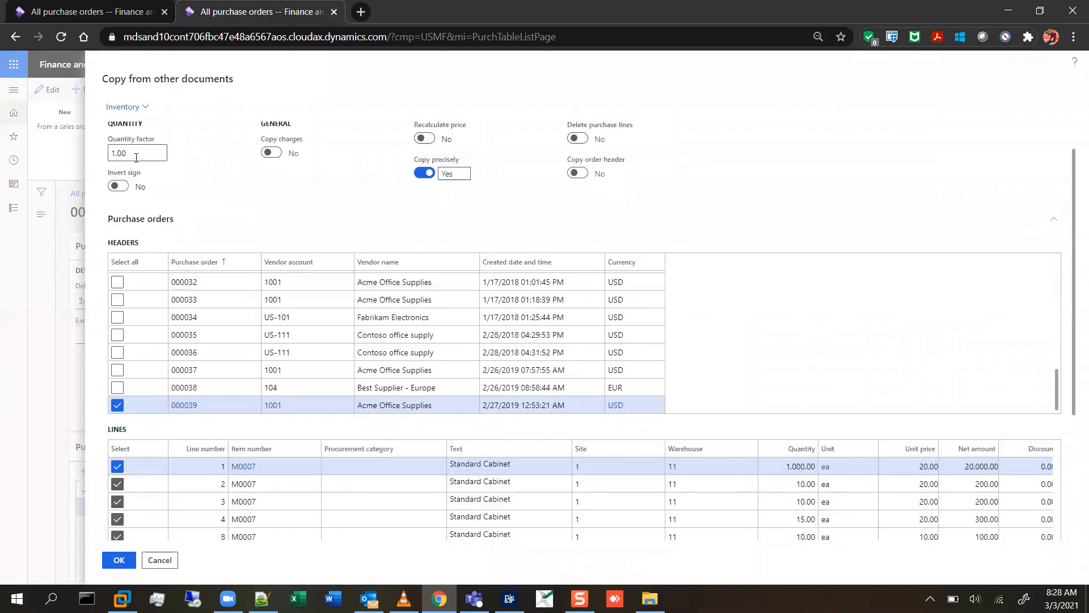
left_click(137, 154)
type("2")
key("Tab")
scroll(990, 459, "right", 3)
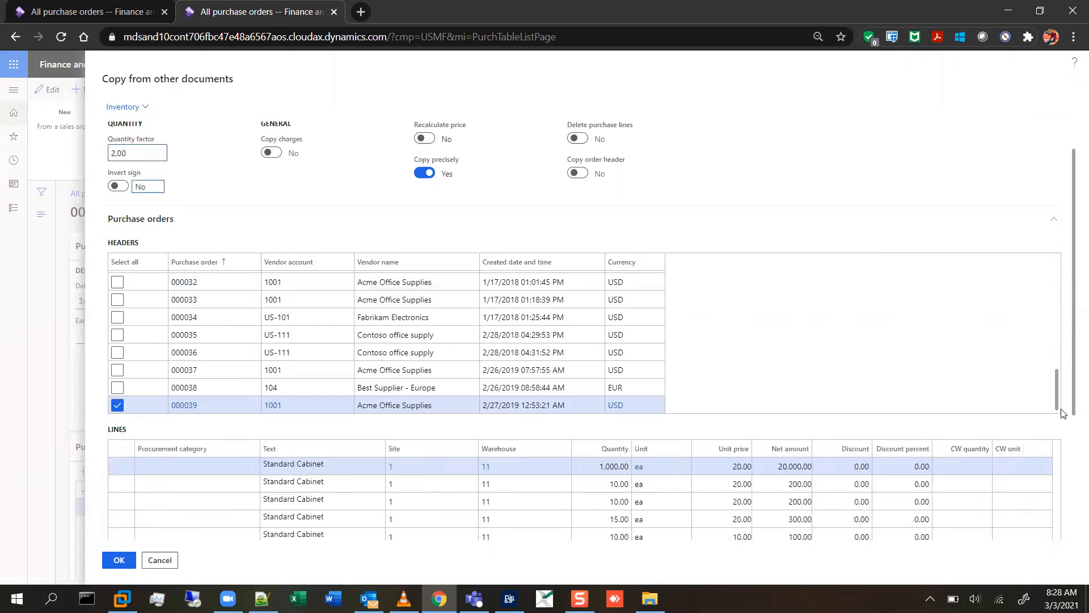
scroll(1021, 416, "down", 3)
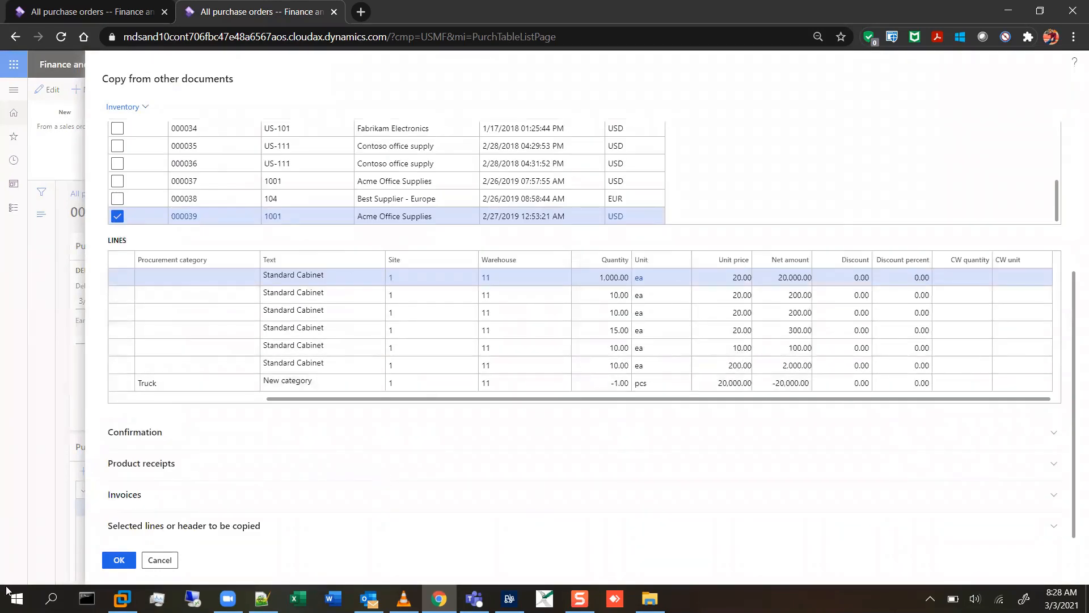
left_click(115, 561)
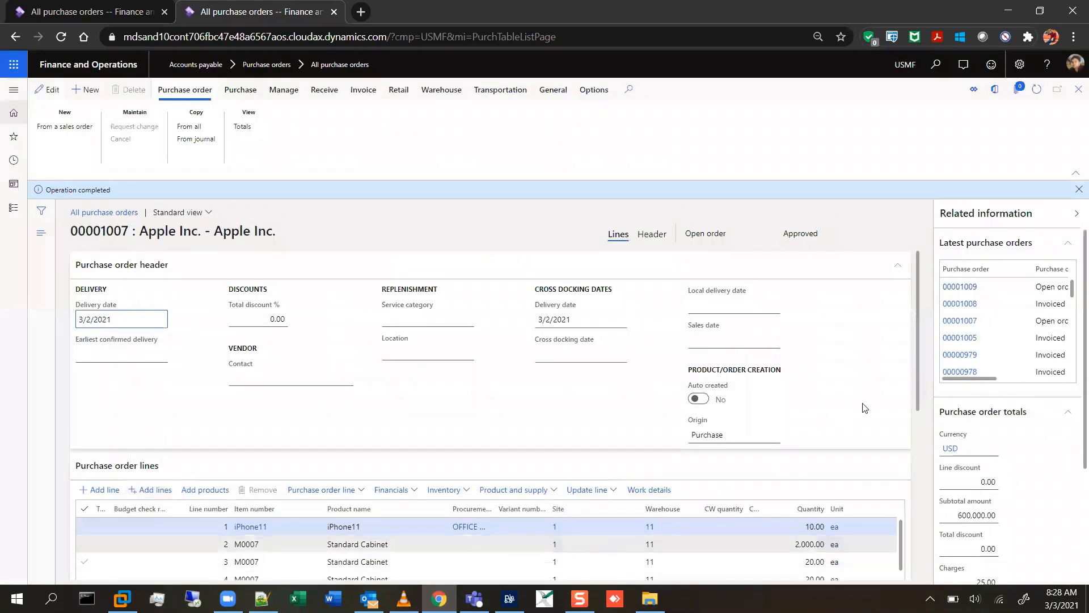
Step: Examine the quantities, unit prices and net amounts of the copied purchase order lines
scroll(804, 414, "down", 4)
scroll(804, 414, "up", 2)
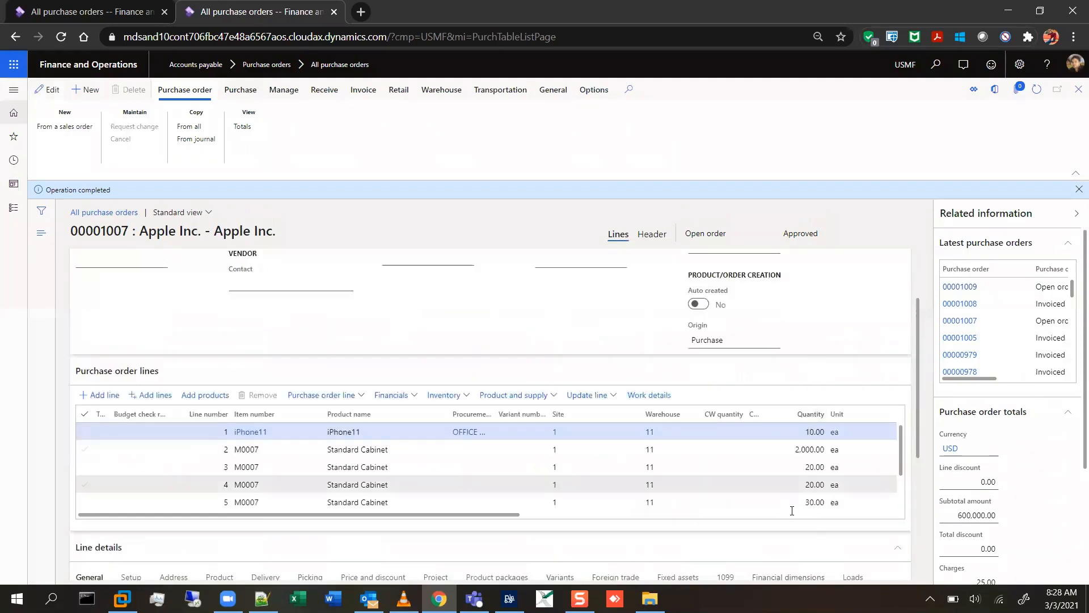
left_click_drag(383, 514, 617, 523)
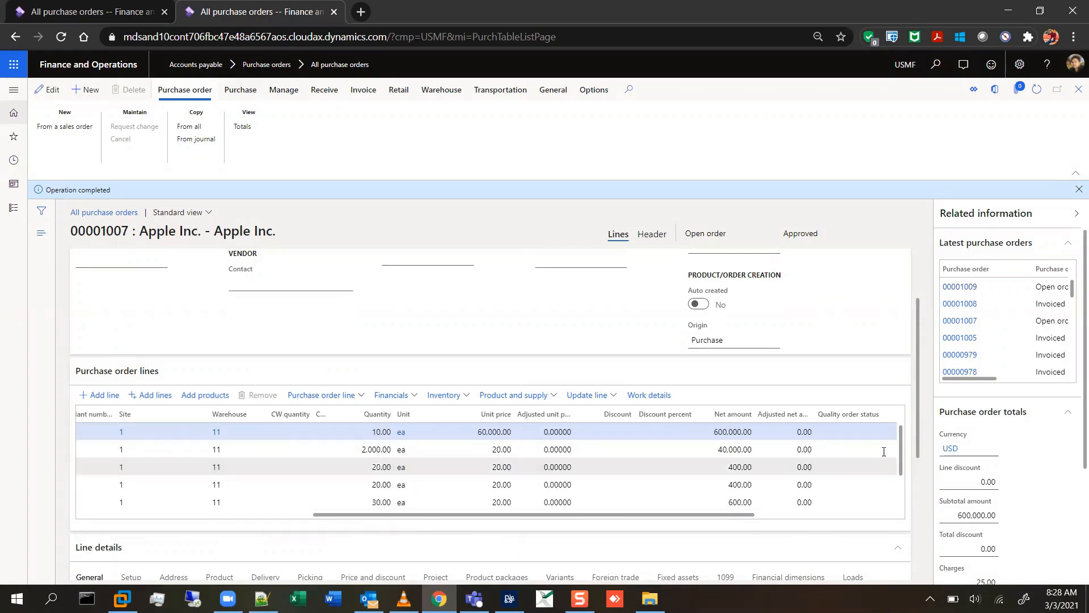
left_click_drag(903, 441, 906, 492)
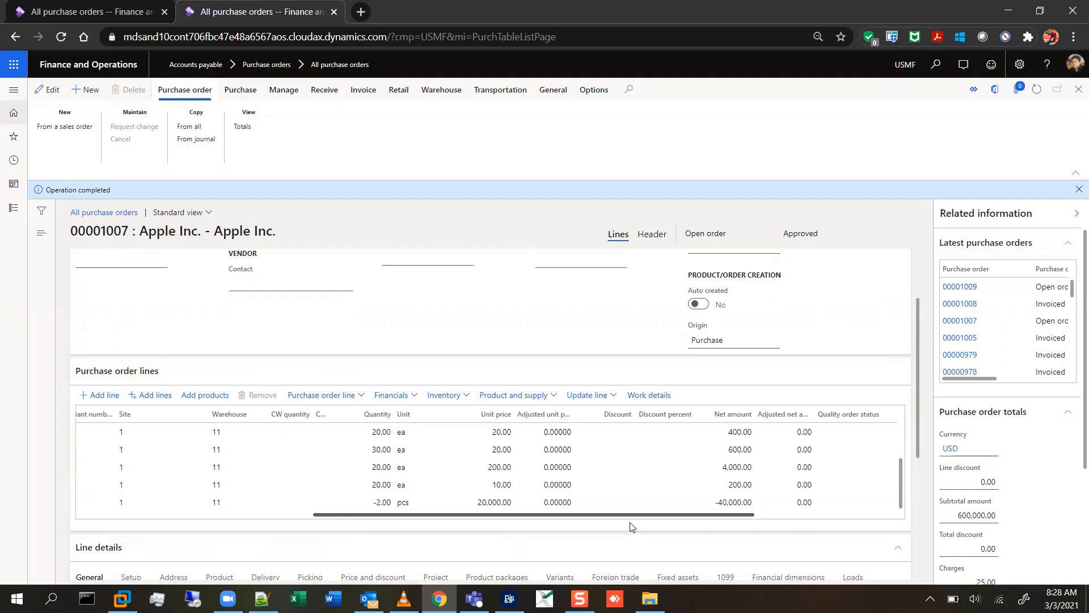
left_click_drag(460, 534, 299, 550)
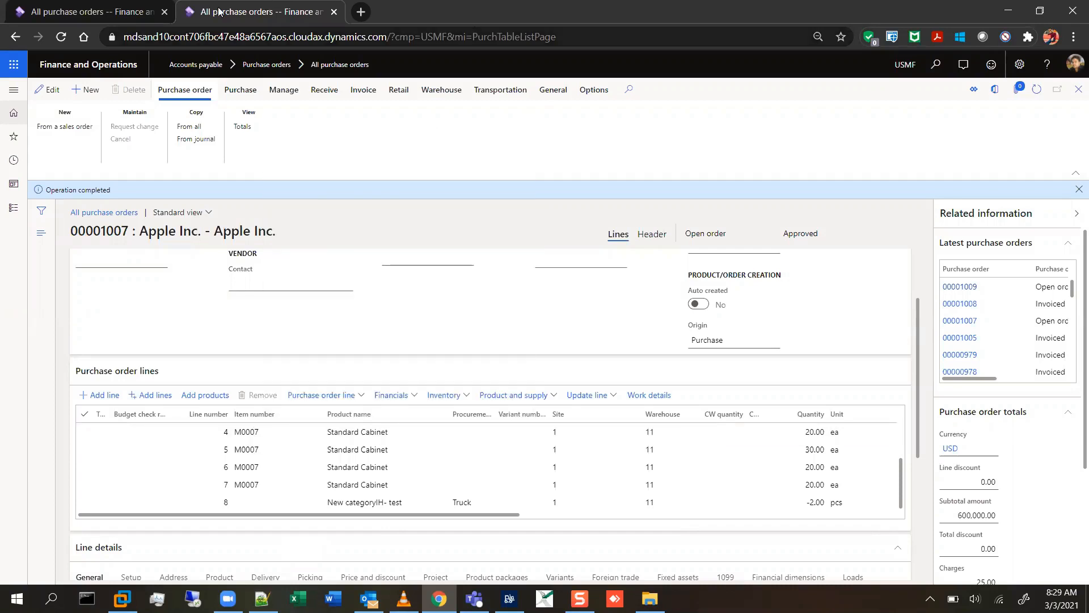
Step: Go back to the returned order in the first browser tab and cancel its copying from other documents
left_click(91, 12)
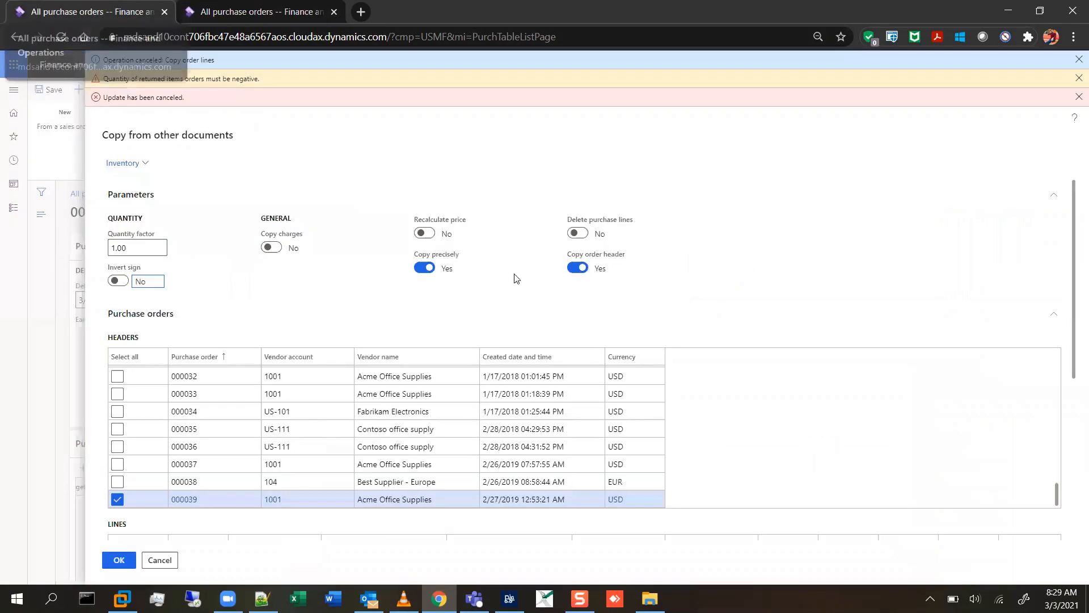
scroll(1017, 521, "down", 3)
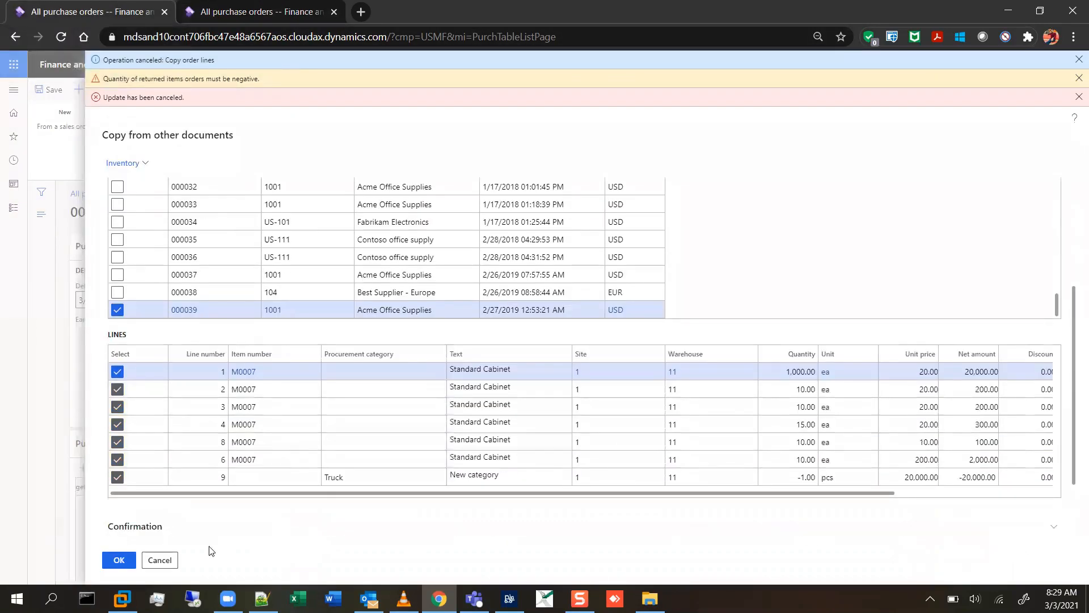
left_click(167, 564)
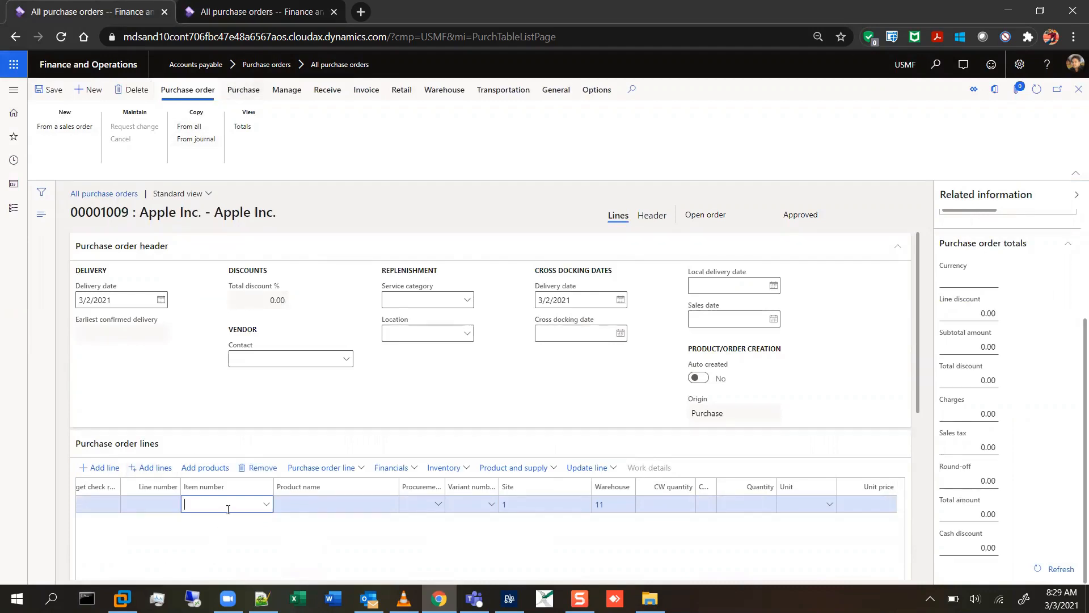
Step: Enter item iPhone11 on the returned order's empty line, keeping site 1 and warehouse 11
type("iphone11")
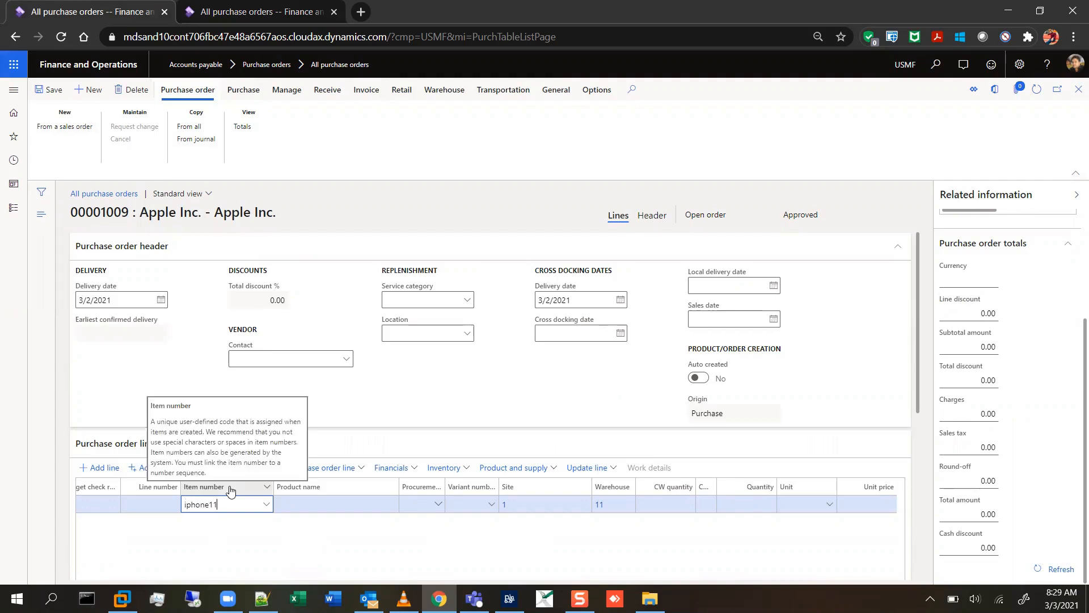
key("Tab")
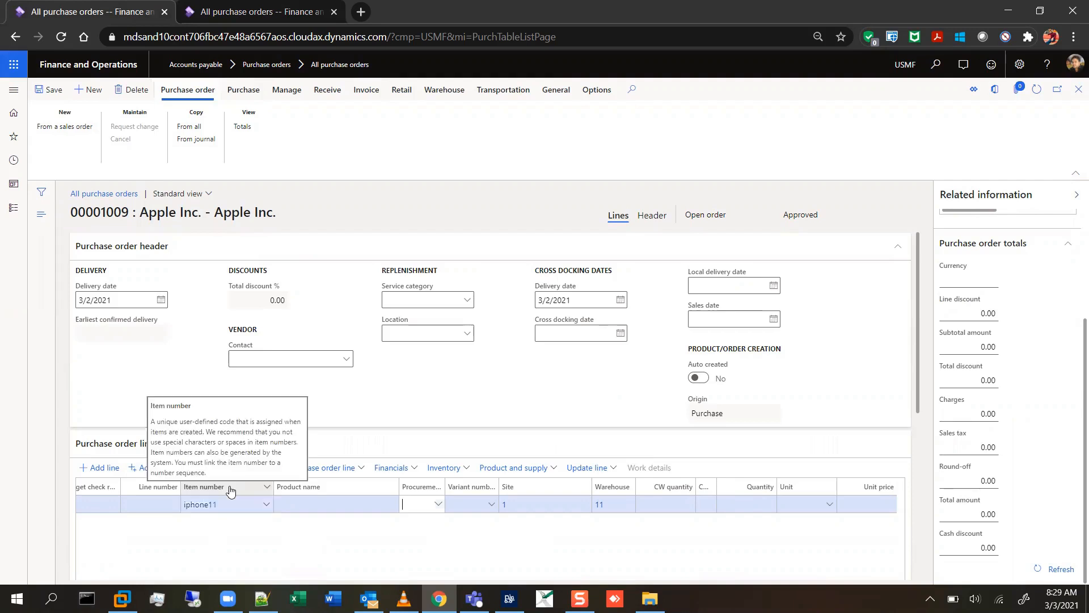
key("Tab")
key("Tab")
key("Tab")
key("Tab")
key("Tab")
key("Tab")
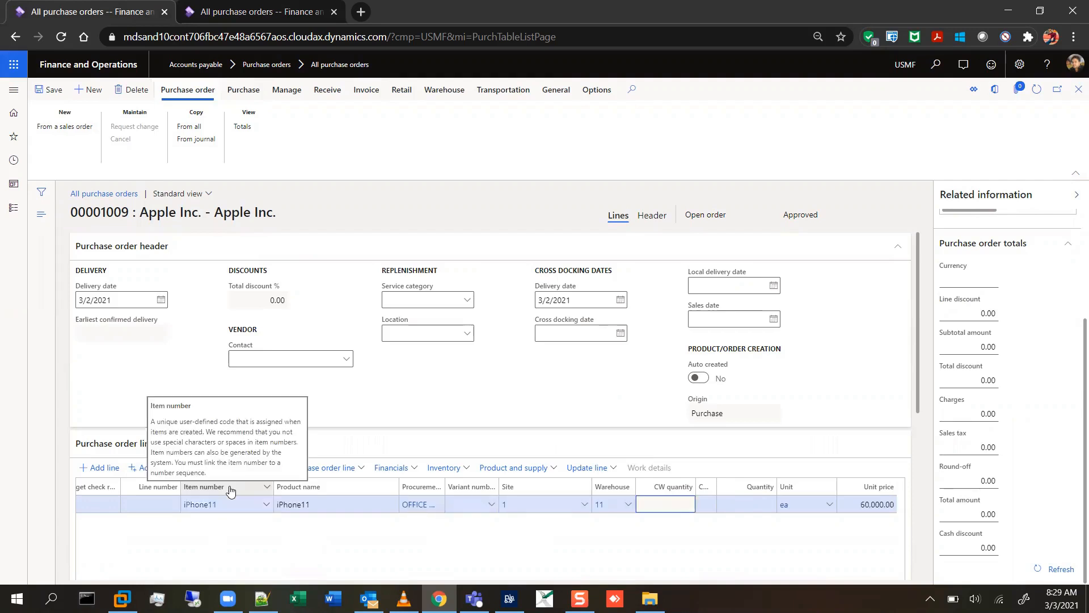
Step: Set the iPhone11 line's quantity to -5 and save the returned order
type("-")
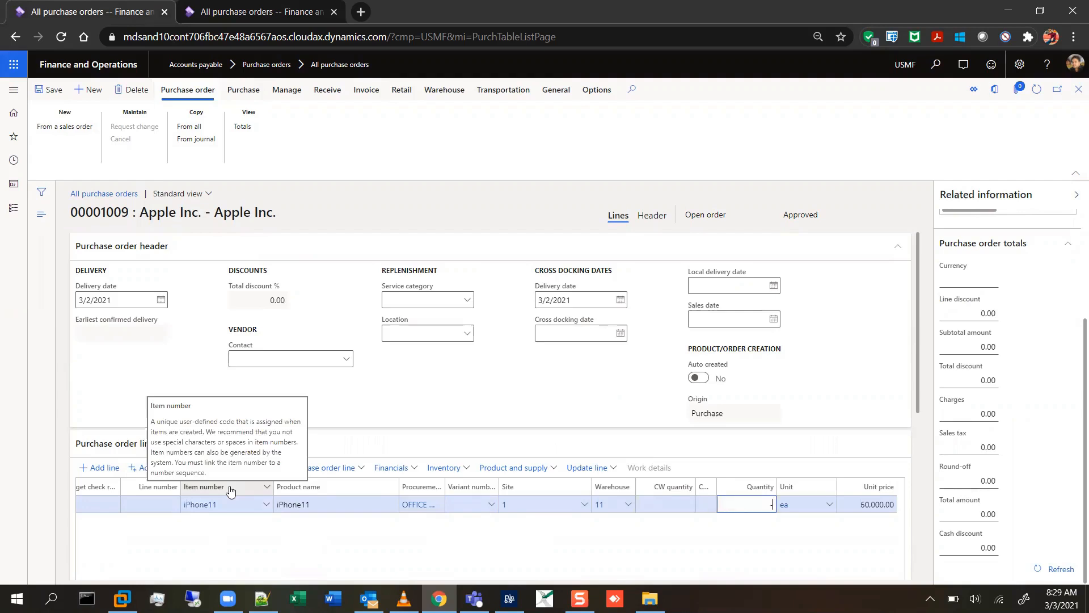
type("5")
key("Tab")
key("Tab")
key("Tab")
key("Tab")
key("Tab")
key("Tab")
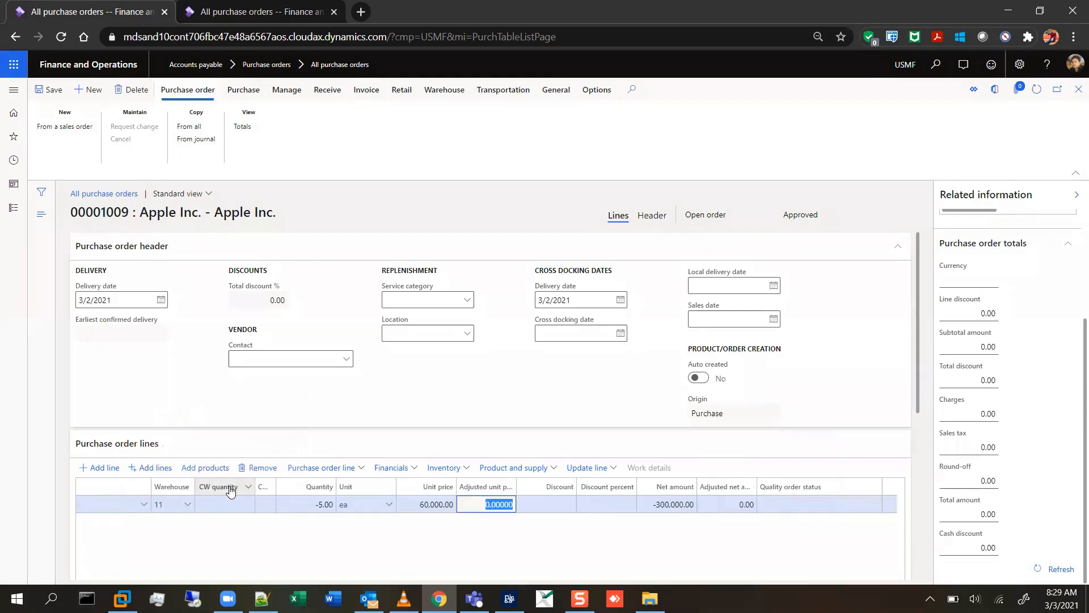
key("Tab")
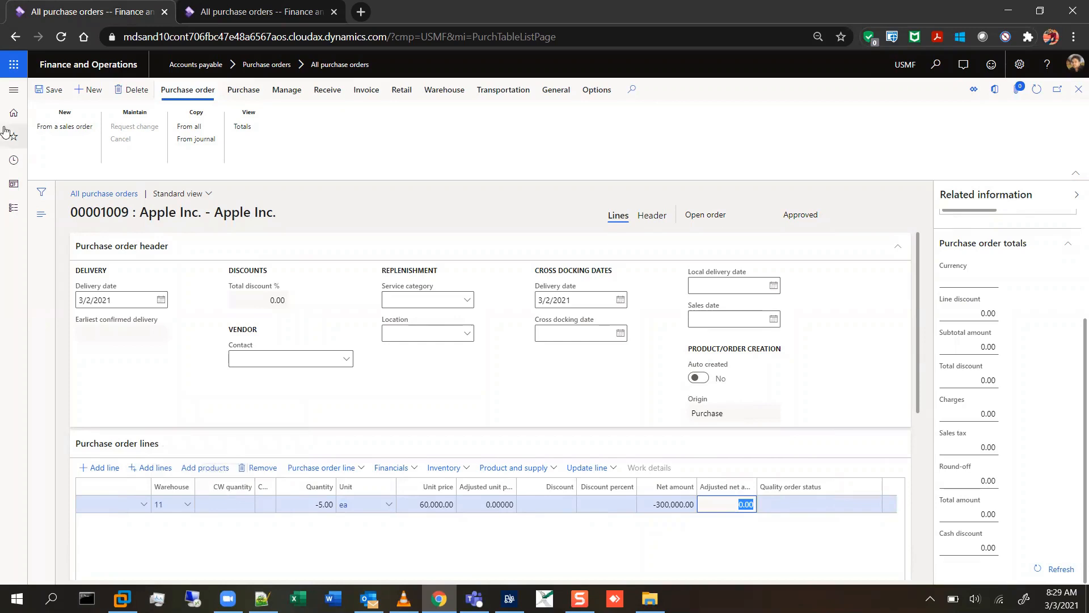
left_click(49, 92)
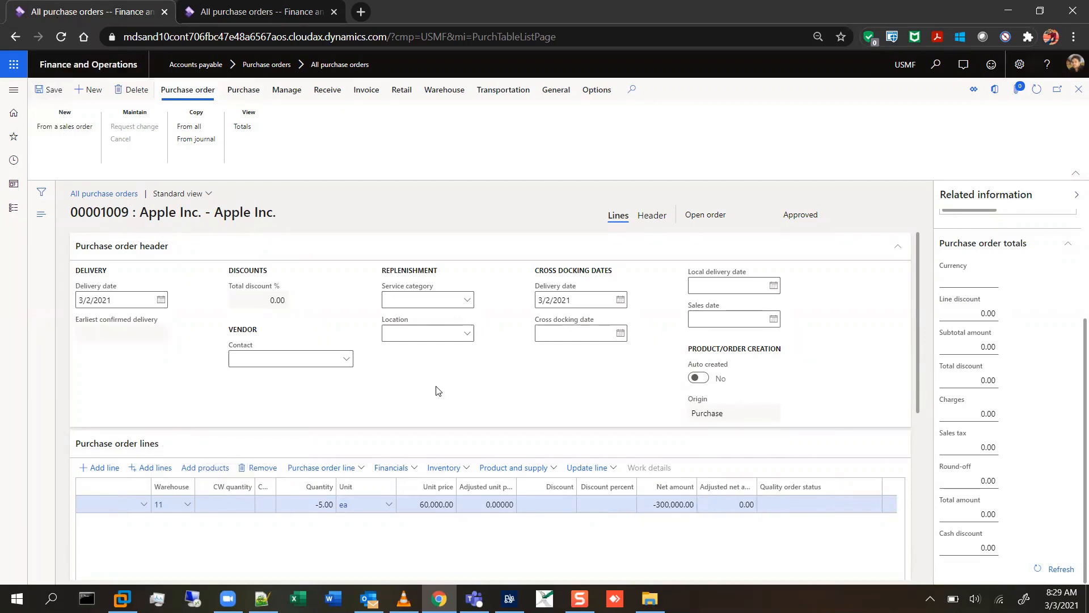
Step: Confirm the returned order for the ordered quantity with posting and purchase order printing on
left_click(245, 94)
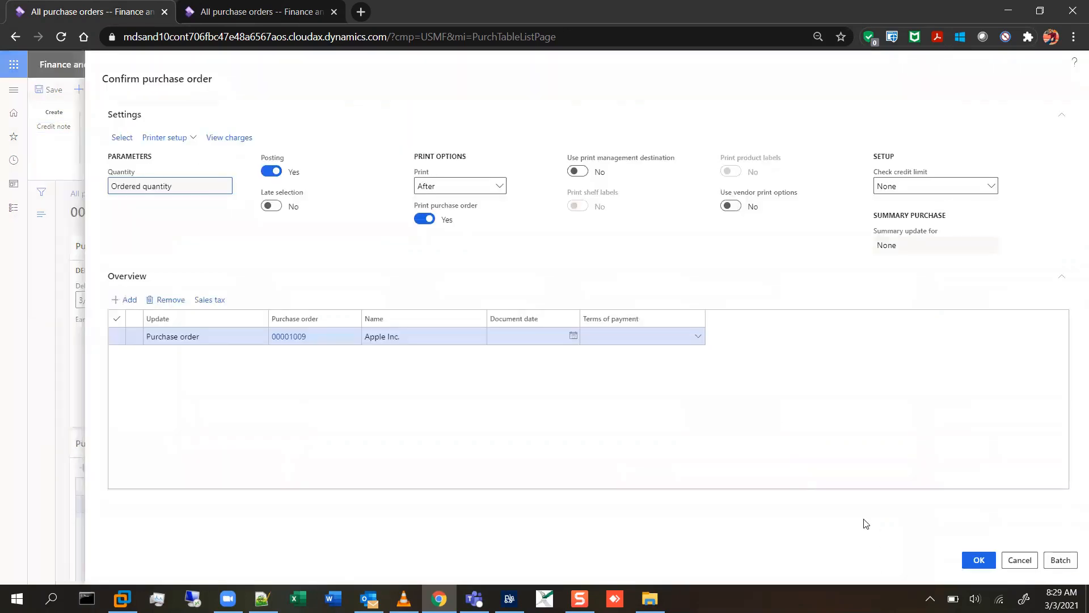
left_click(979, 560)
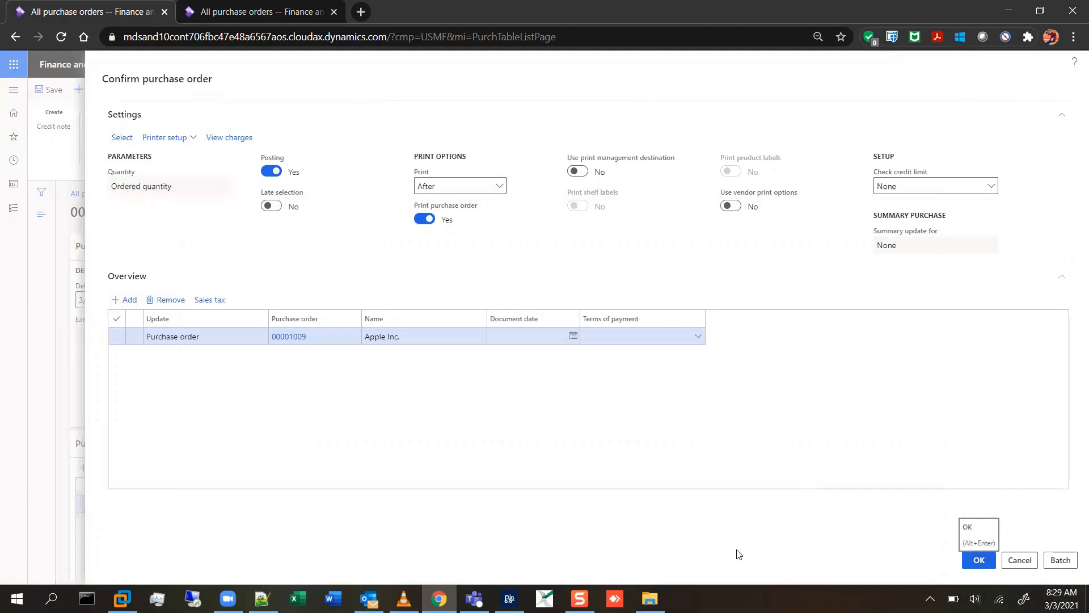
Step: In the second browser tab, open the list of all purchase orders and check the new Apple Inc. order's purchase type
left_click(217, 5)
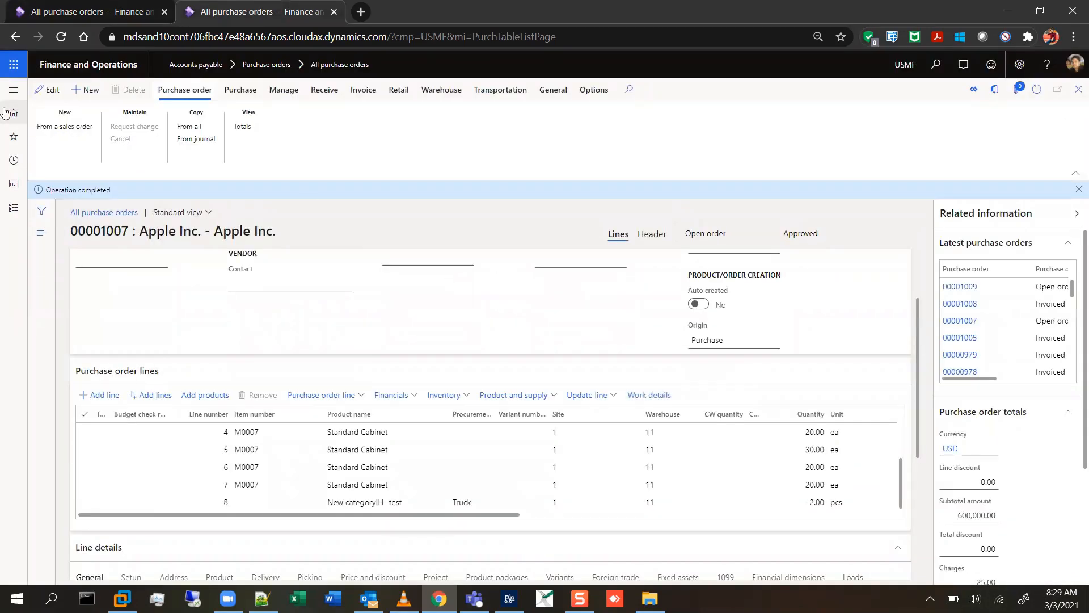
left_click(14, 89)
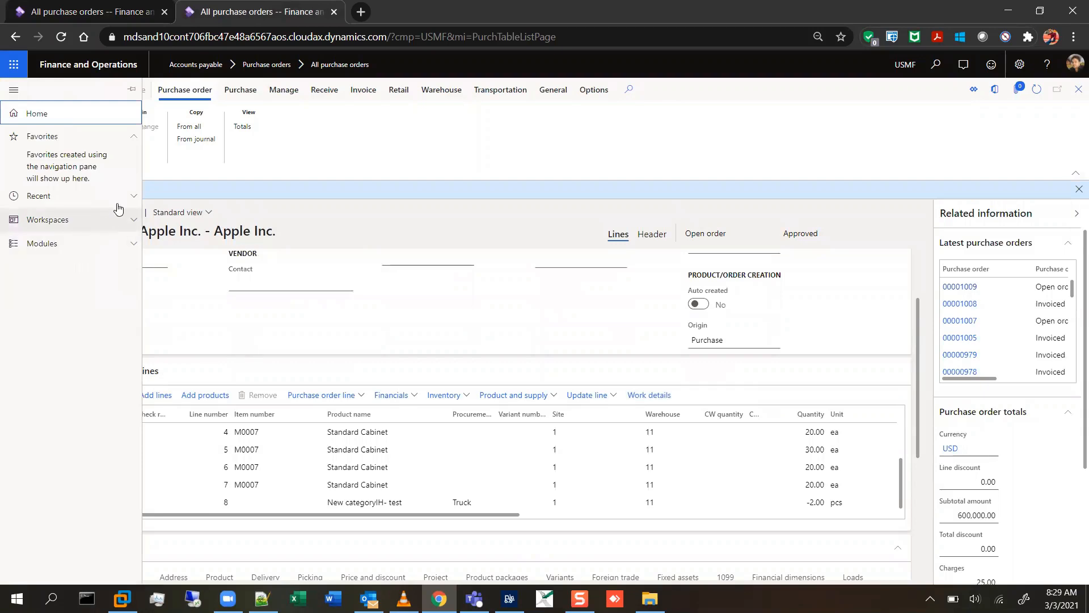
left_click(105, 243)
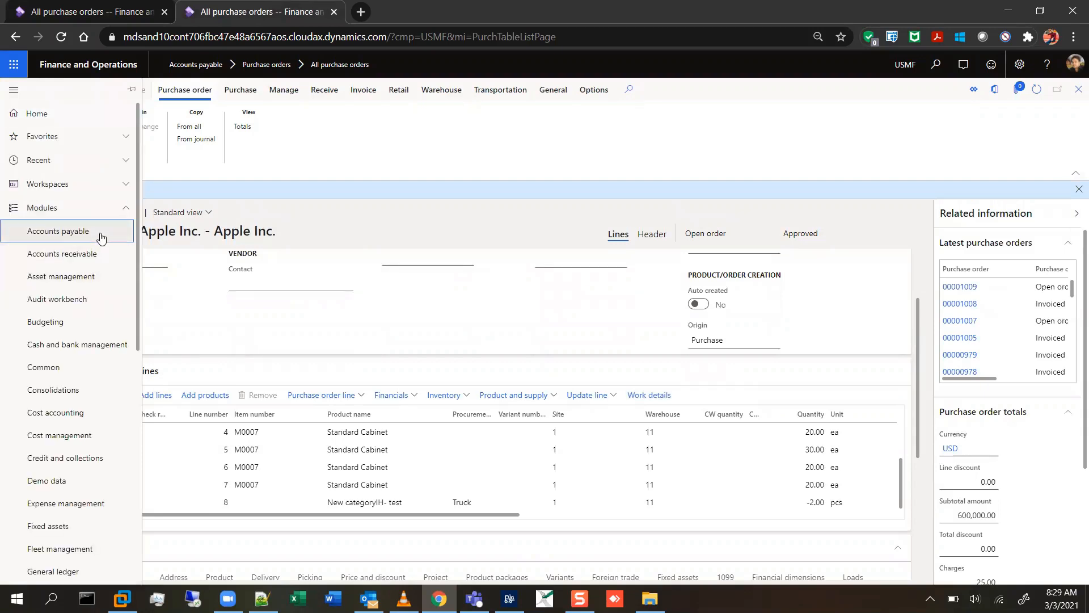
left_click(52, 237)
left_click(224, 322)
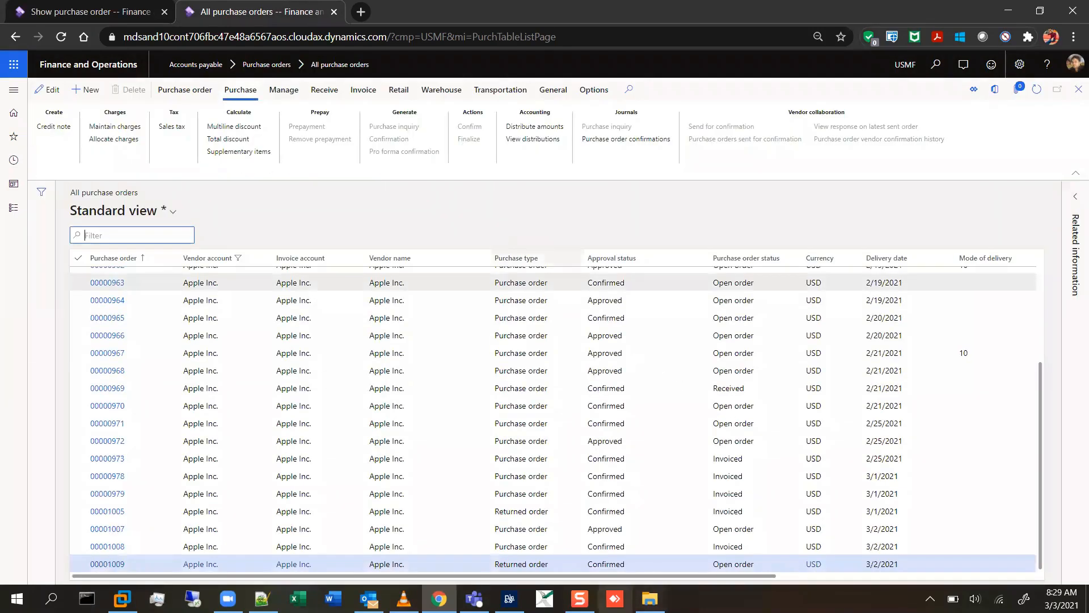
left_click(493, 564)
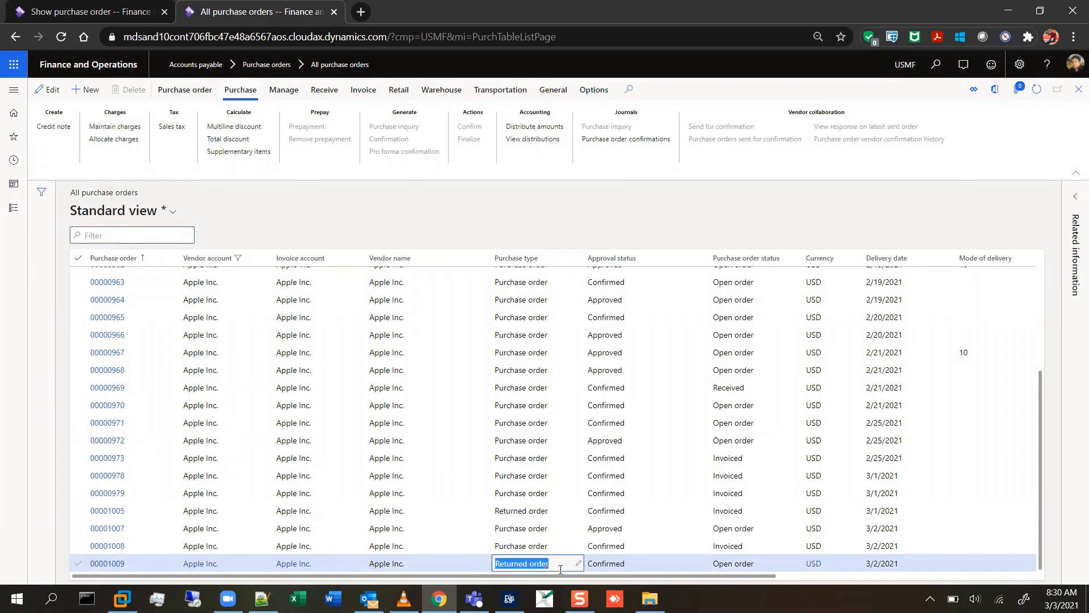
left_click_drag(492, 563, 579, 567)
left_click(580, 567)
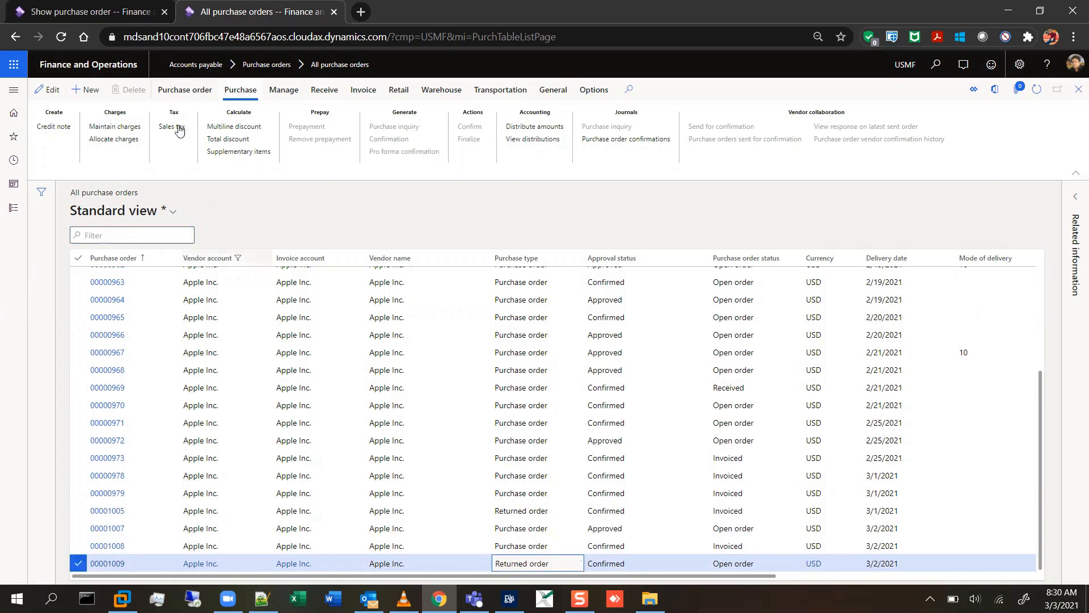
Step: Close the printed return order in the first browser tab and open picking for the iPhone11 line
left_click(91, 11)
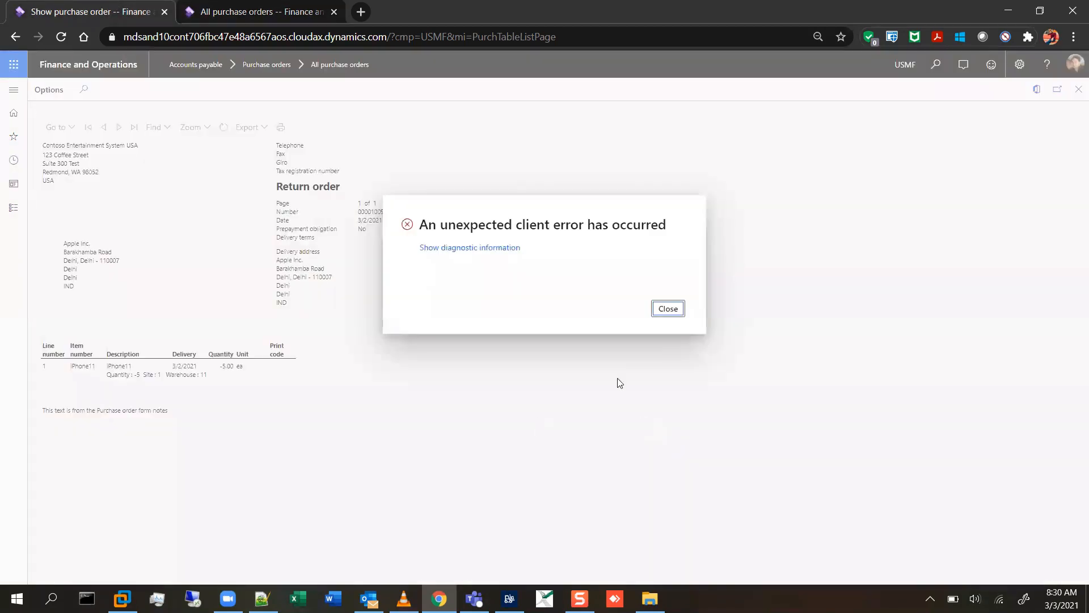
left_click(668, 309)
left_click(1076, 89)
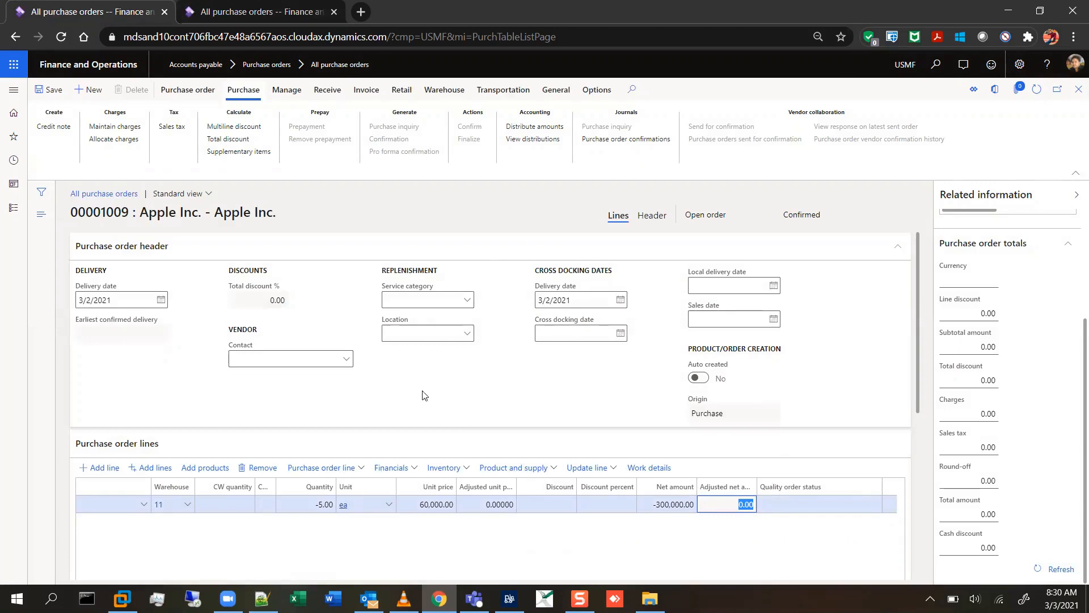
left_click(616, 469)
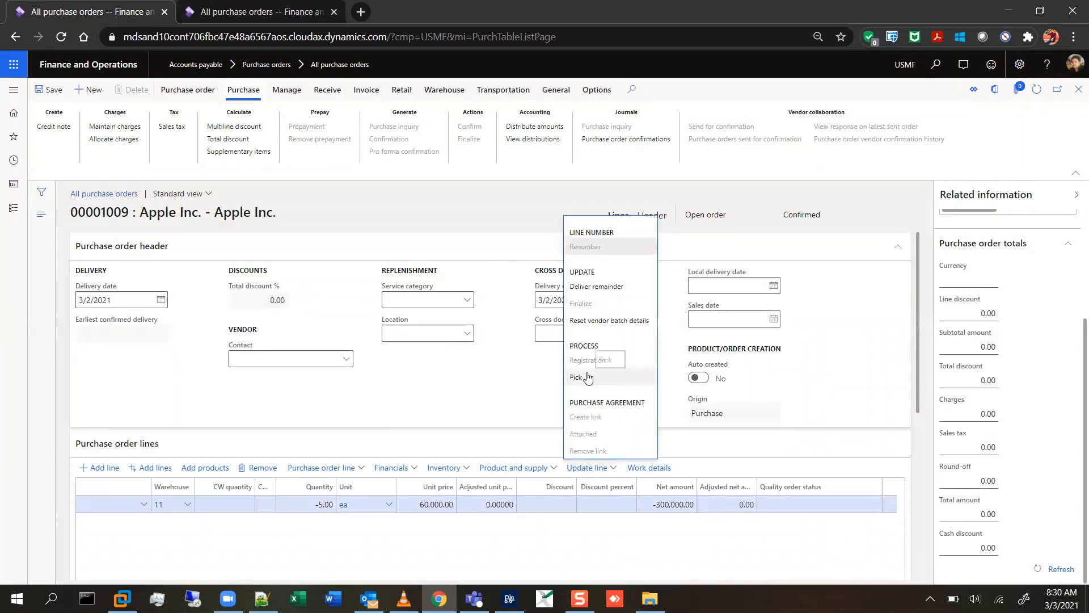
left_click(588, 377)
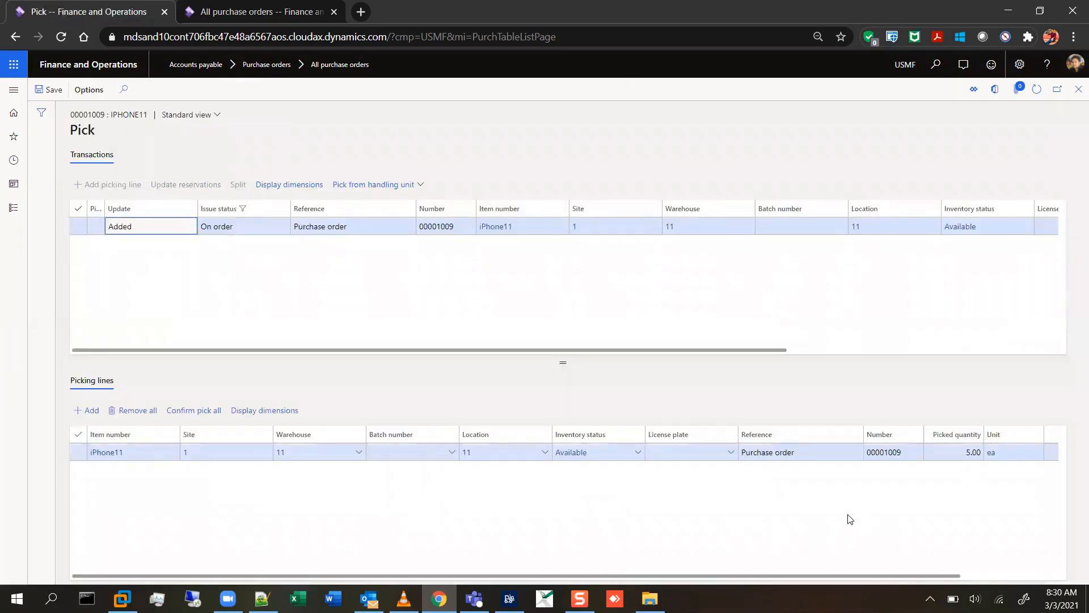
Step: Try to confirm the iPhone11 picking line without a batch number and read the message details
left_click_drag(905, 576, 1002, 585)
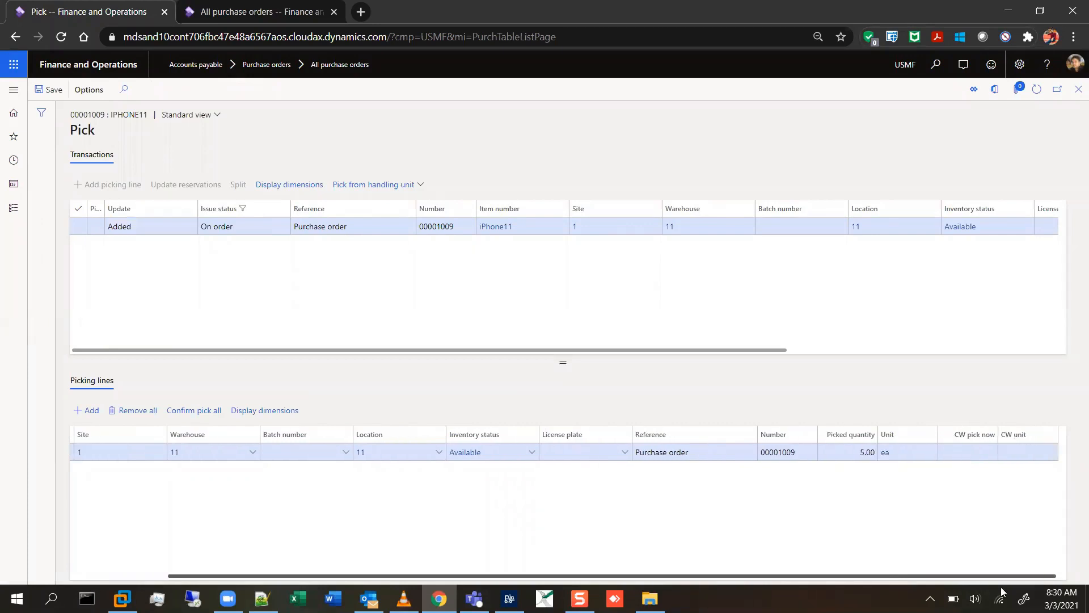
left_click(202, 414)
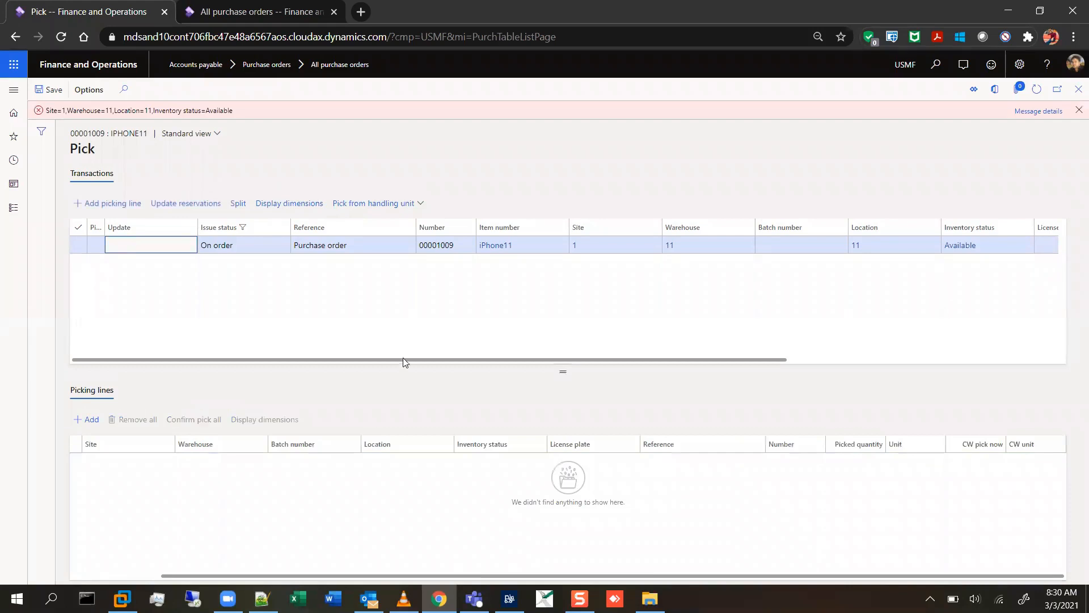
left_click(1038, 111)
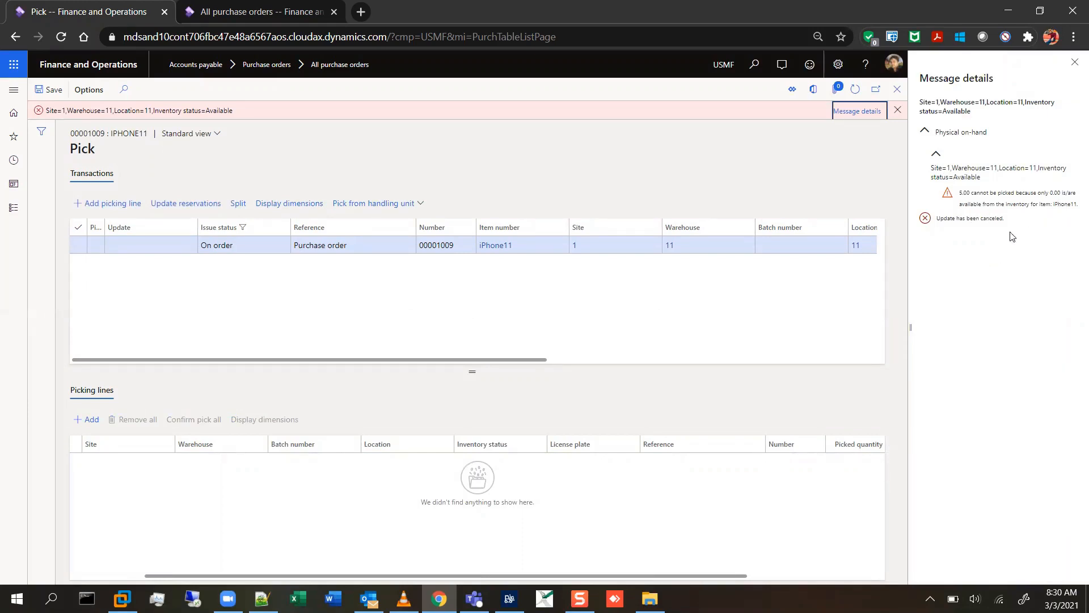
left_click(1075, 65)
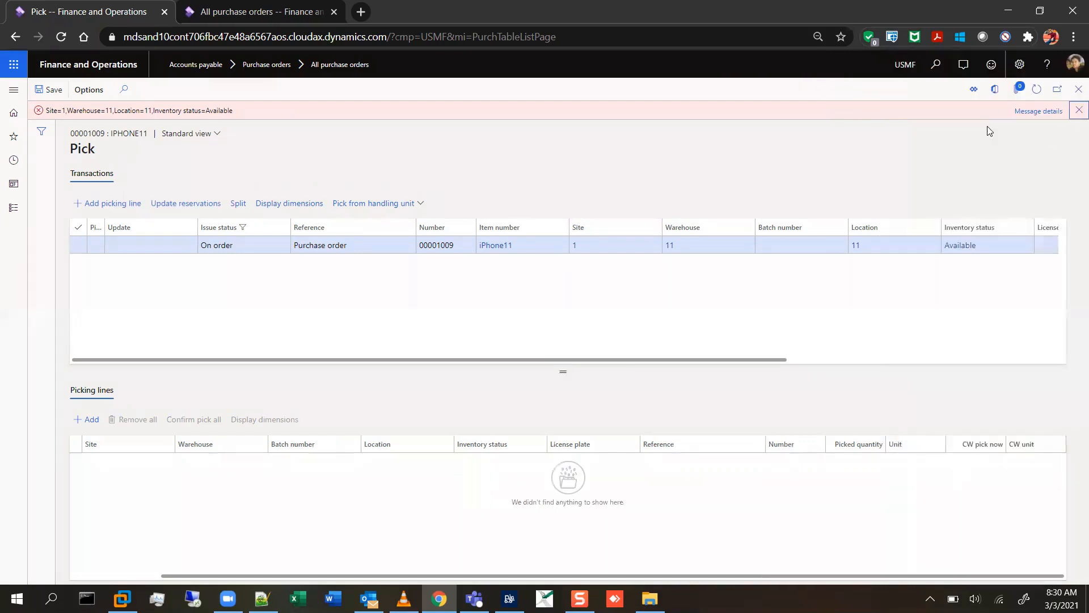
Step: Add a picking line for iPhone11 with batch number a1, confirm the pick and return to the order
left_click(84, 187)
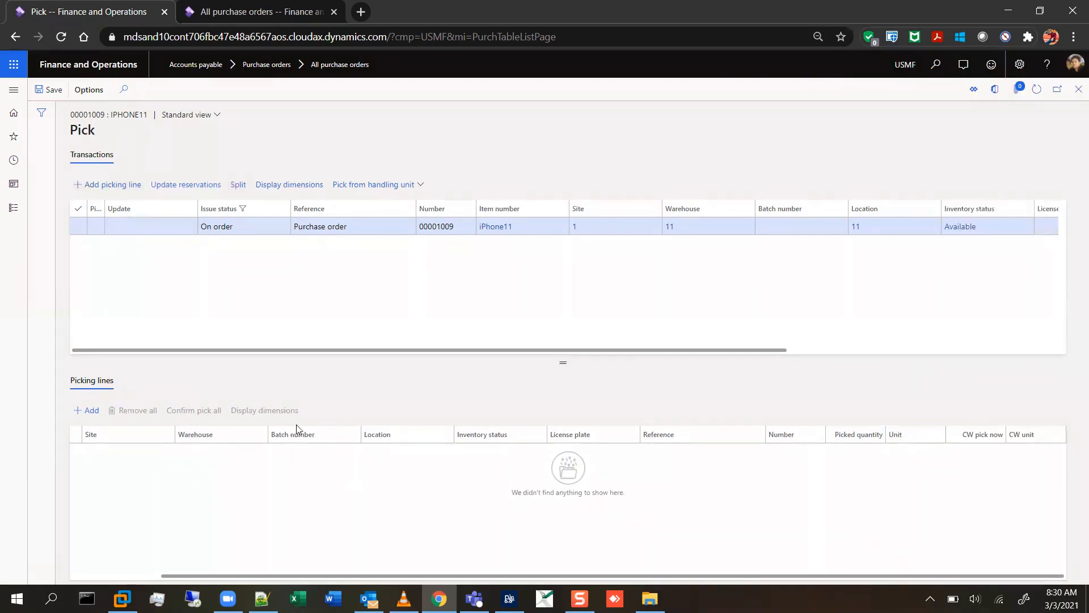
left_click(292, 451)
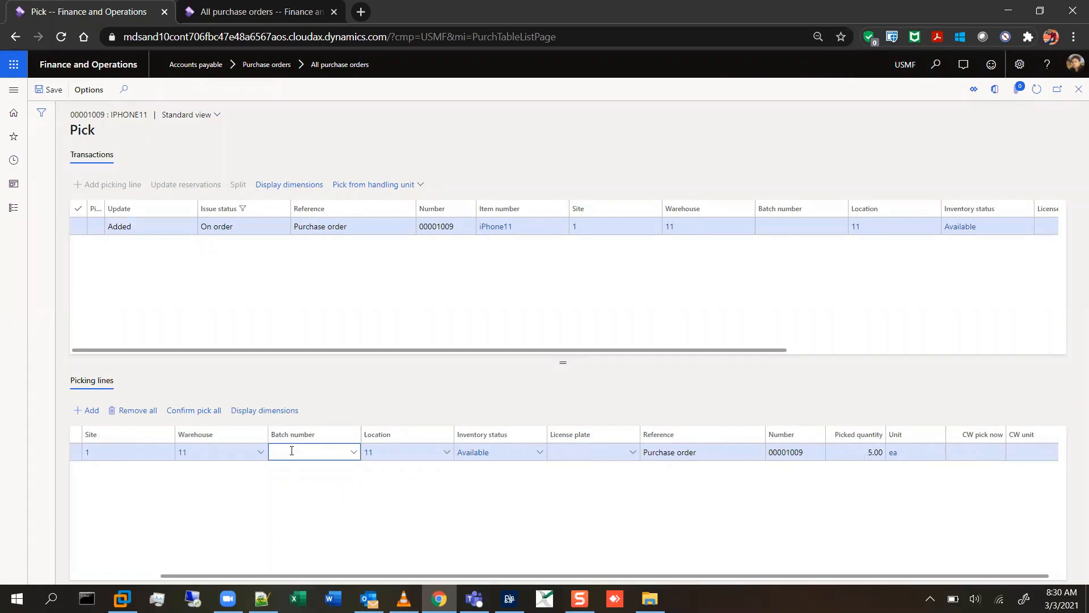
type("a1")
key("Tab")
key("Tab")
key("Tab")
key("Tab")
key("Tab")
key("Tab")
key("Tab")
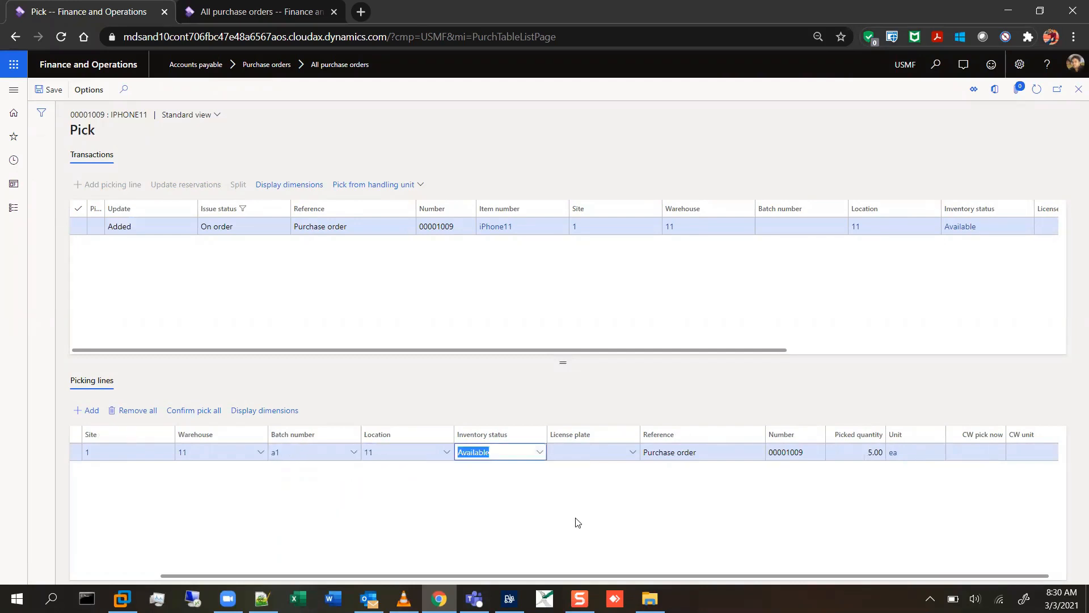
left_click(198, 416)
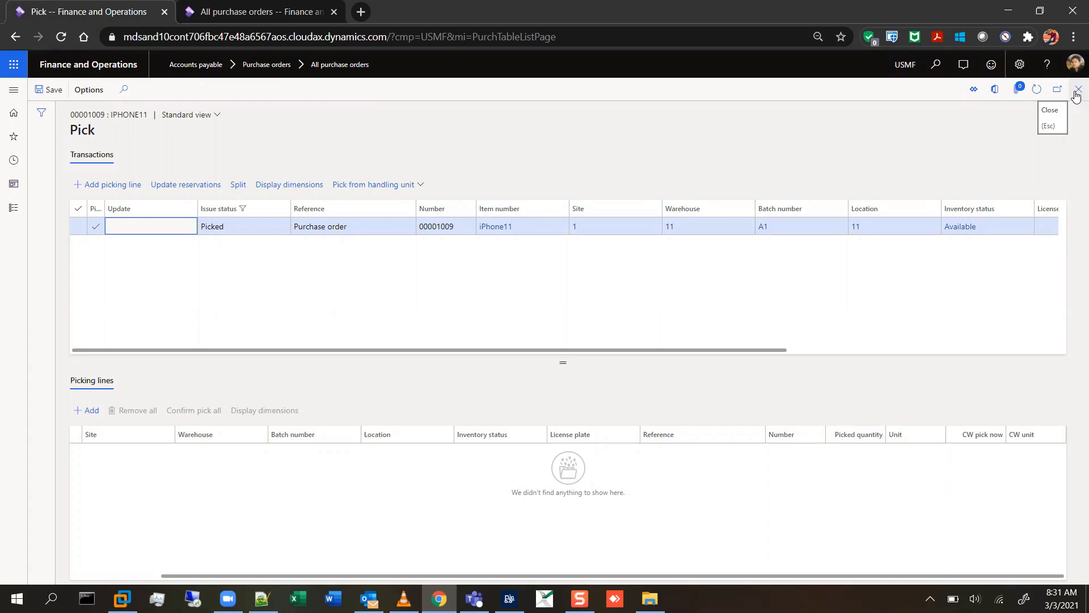
left_click(1076, 91)
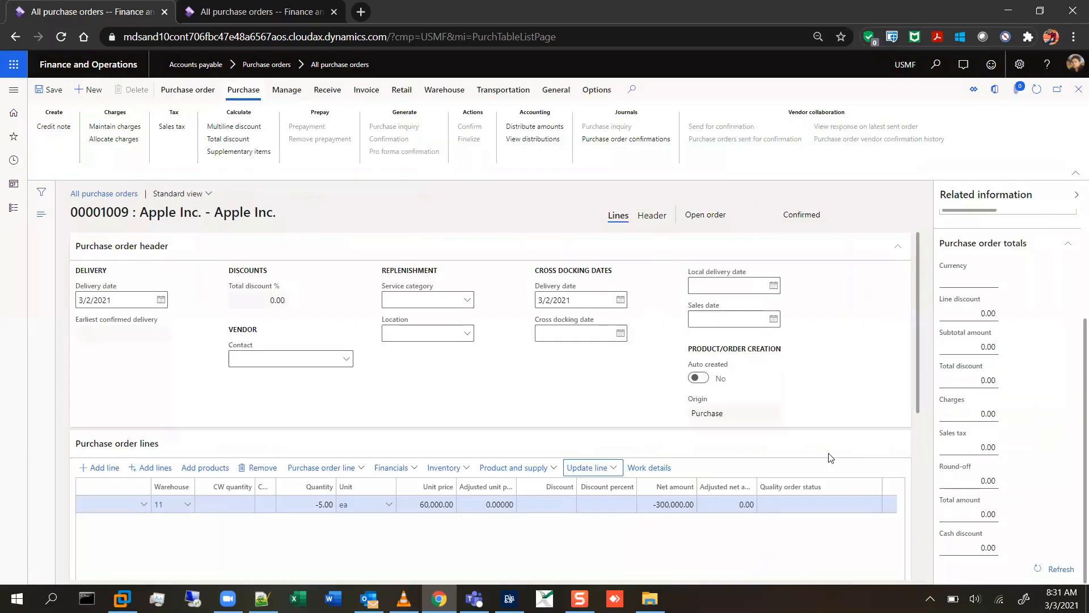
Step: Post product receipt xb644 for the returned order with the ordered quantity
left_click(323, 95)
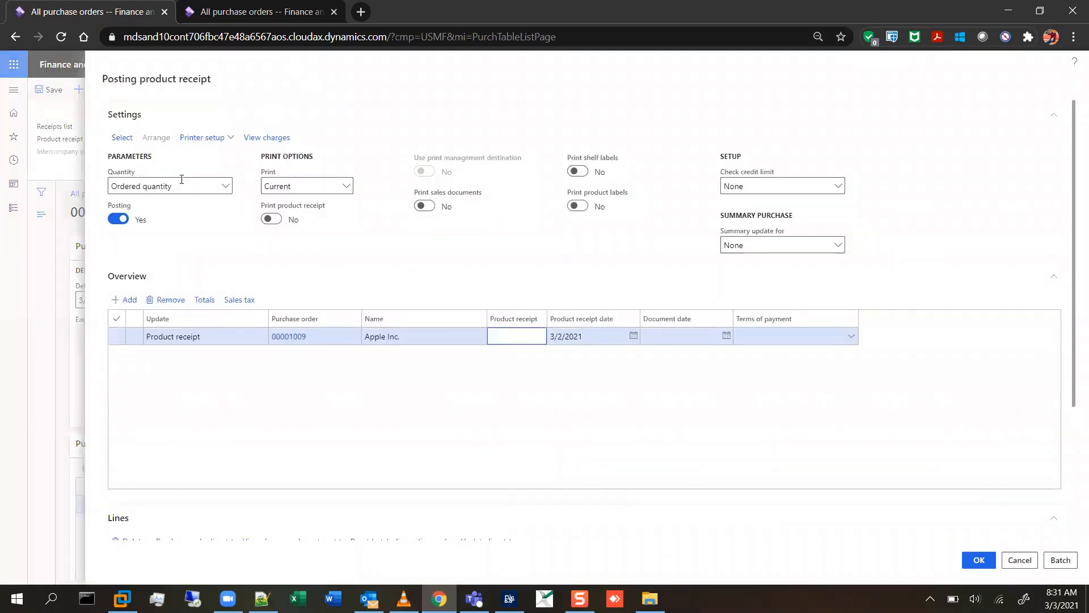
type("xb644")
scroll(746, 545, "down", 3)
scroll(841, 508, "right", 5)
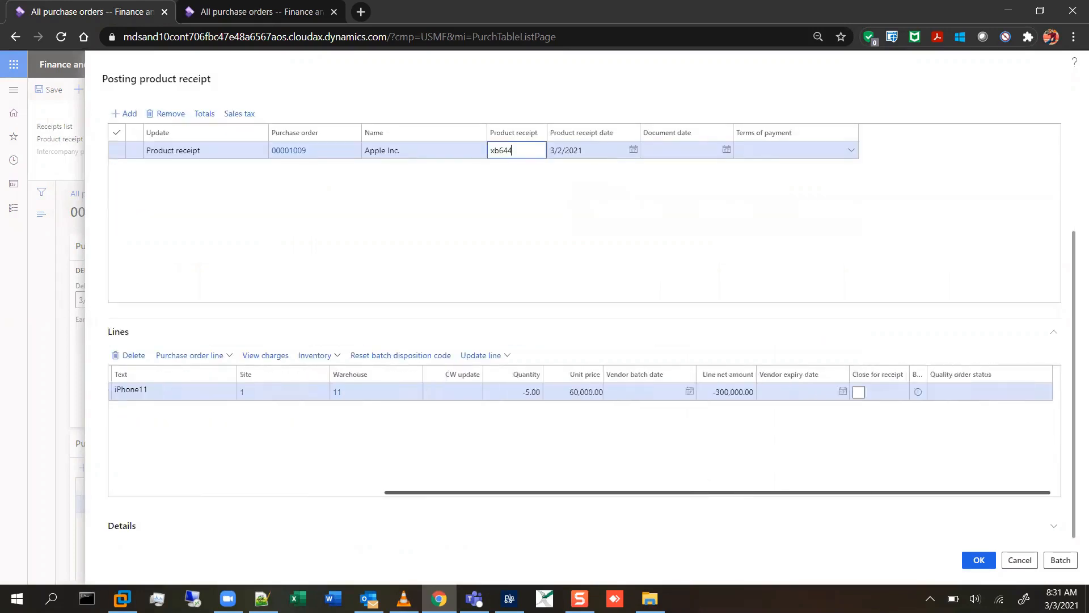
left_click(981, 561)
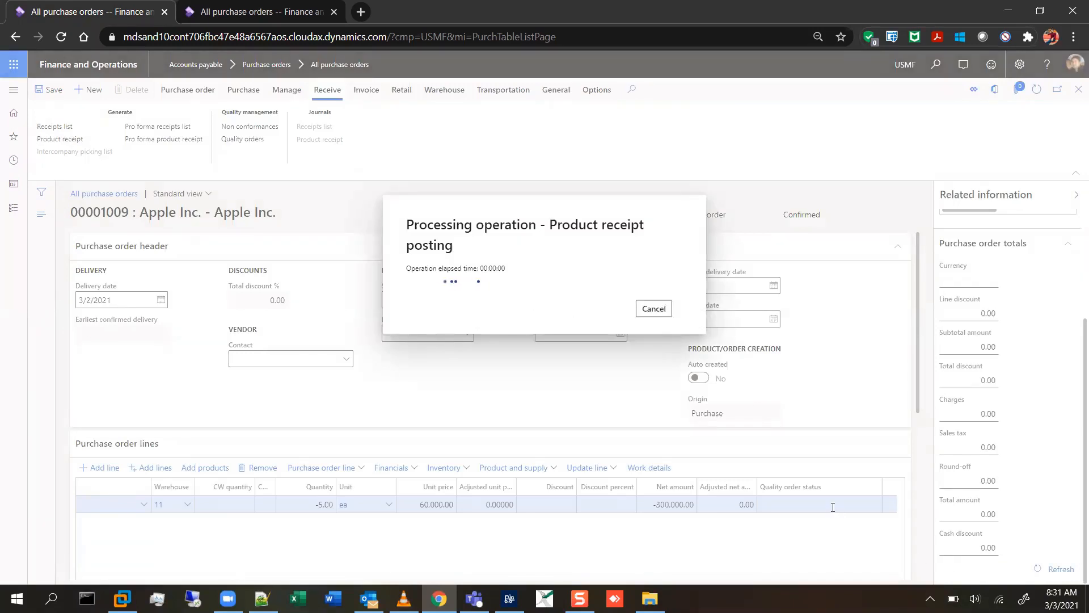
Step: Create the returned order's vendor invoice matched to product receipt xb644, and try to post it without an invoice number
left_click(372, 94)
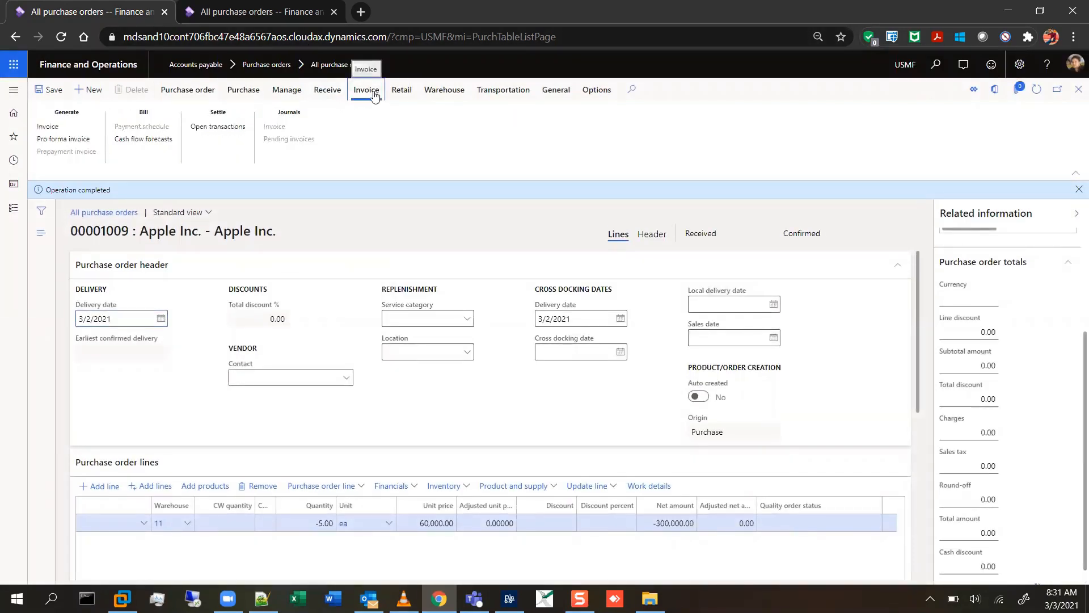
left_click(54, 127)
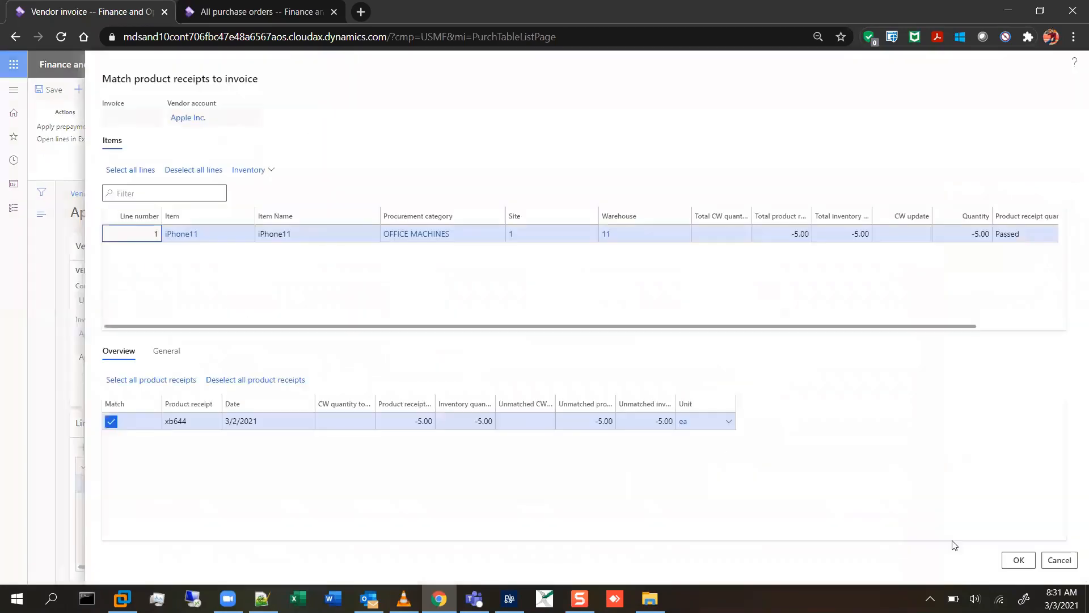
left_click(1019, 562)
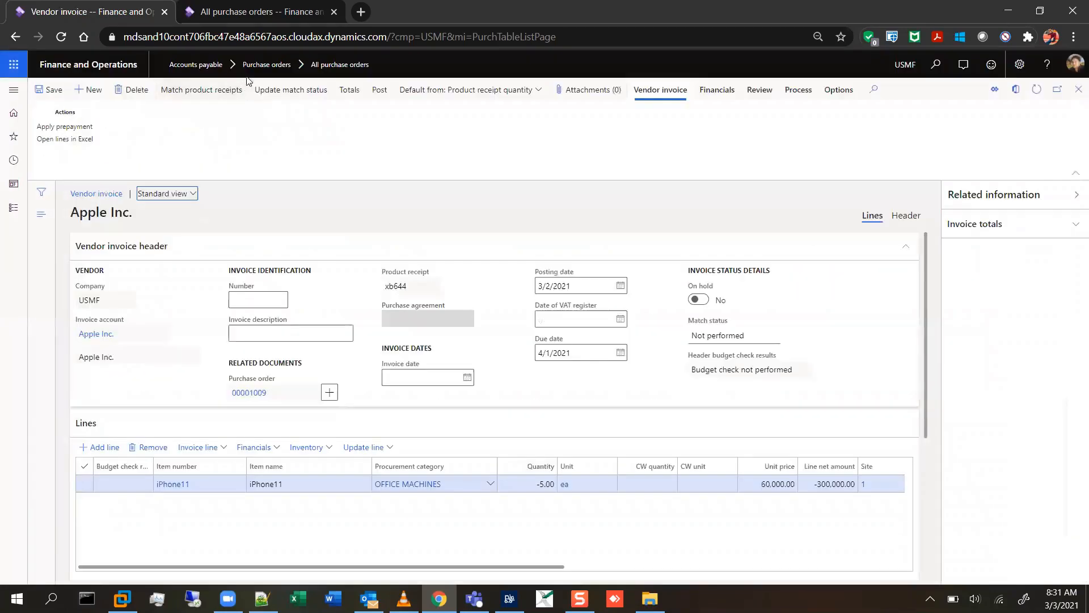
left_click(313, 91)
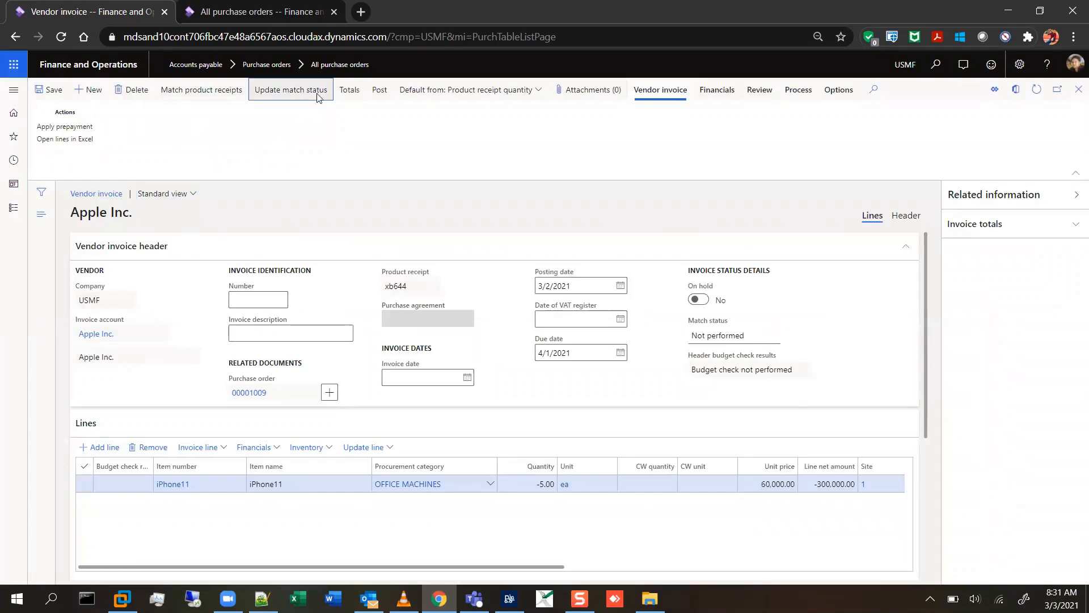
left_click(379, 95)
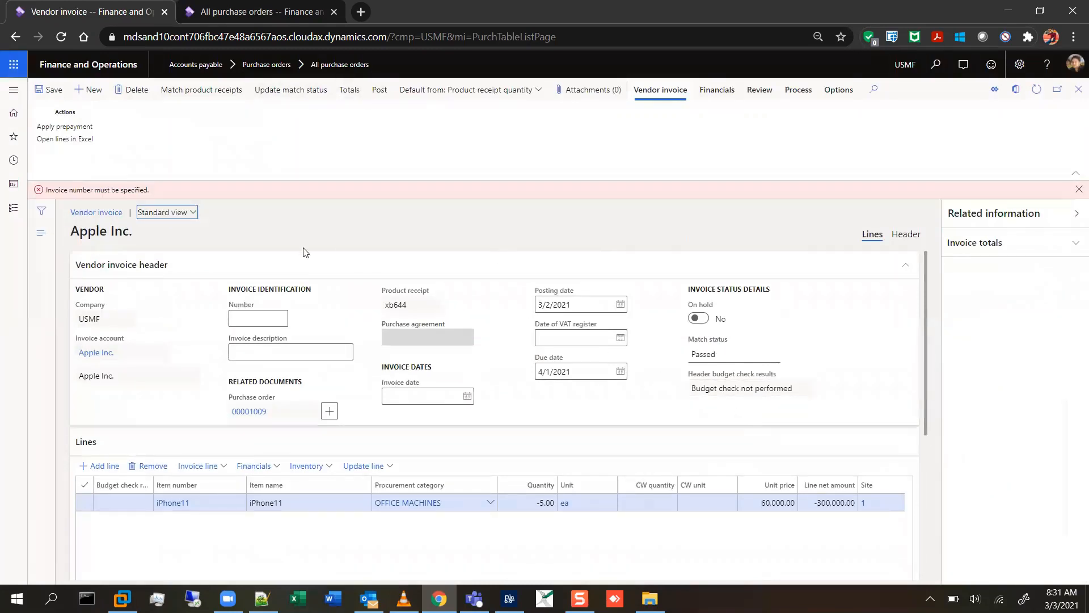
Step: Set the vendor invoice's number to afw4g3w and its invoice date to 3/2/2021
left_click(260, 316)
type("afw4g3w")
left_click(425, 398)
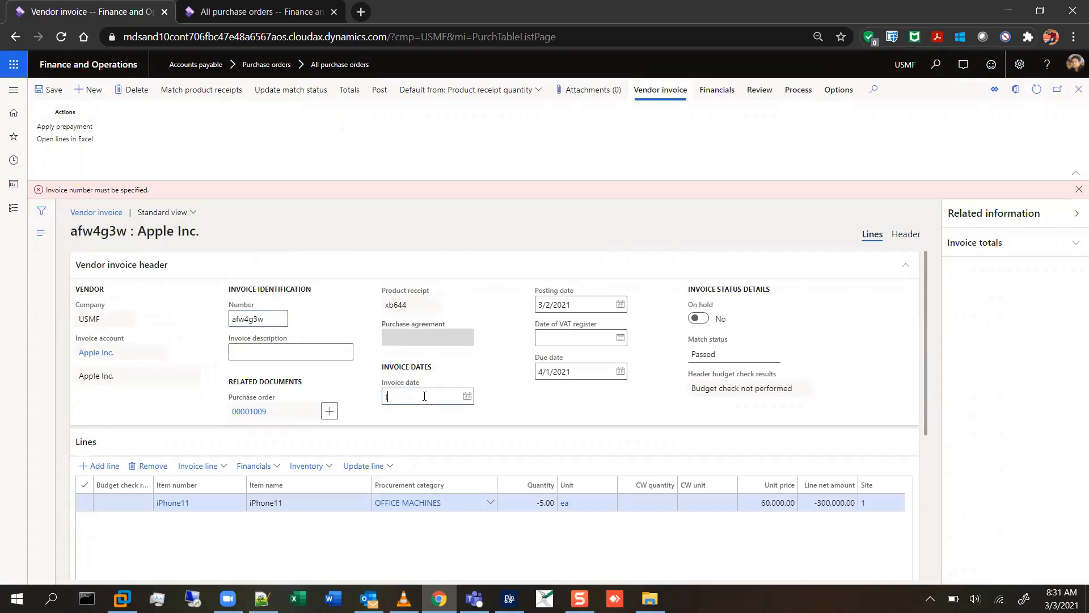
type("t")
key("Tab")
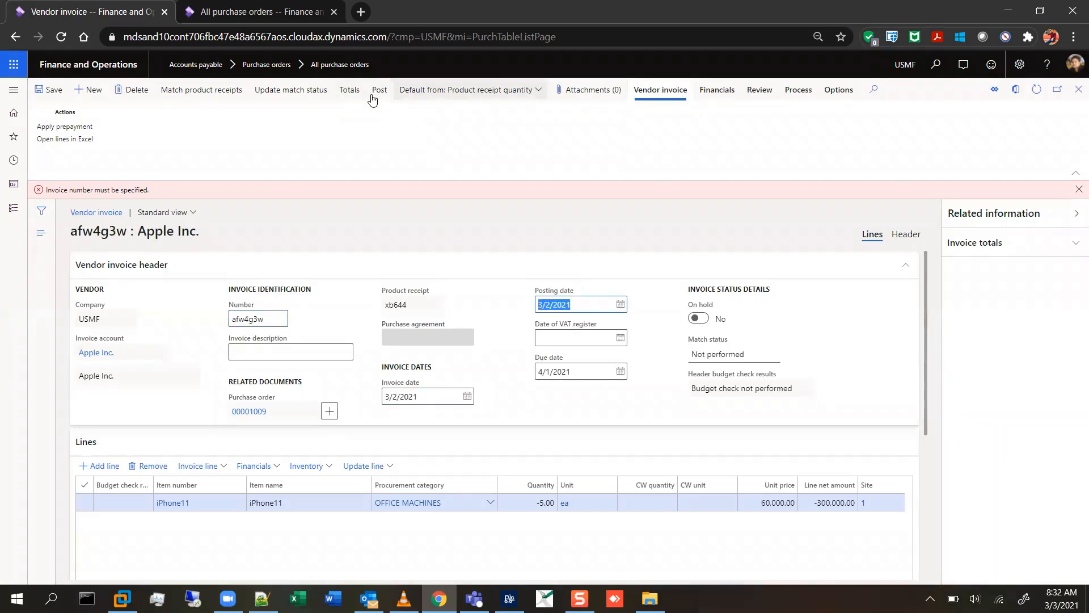
Step: Update the vendor invoice's match status and post the invoice
left_click(373, 98)
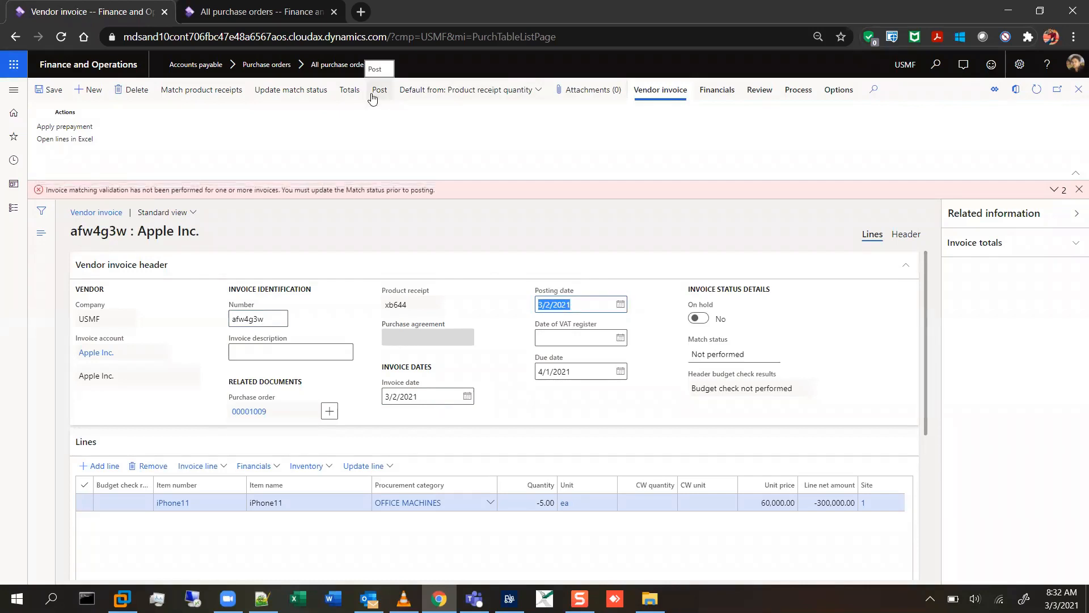
left_click(379, 95)
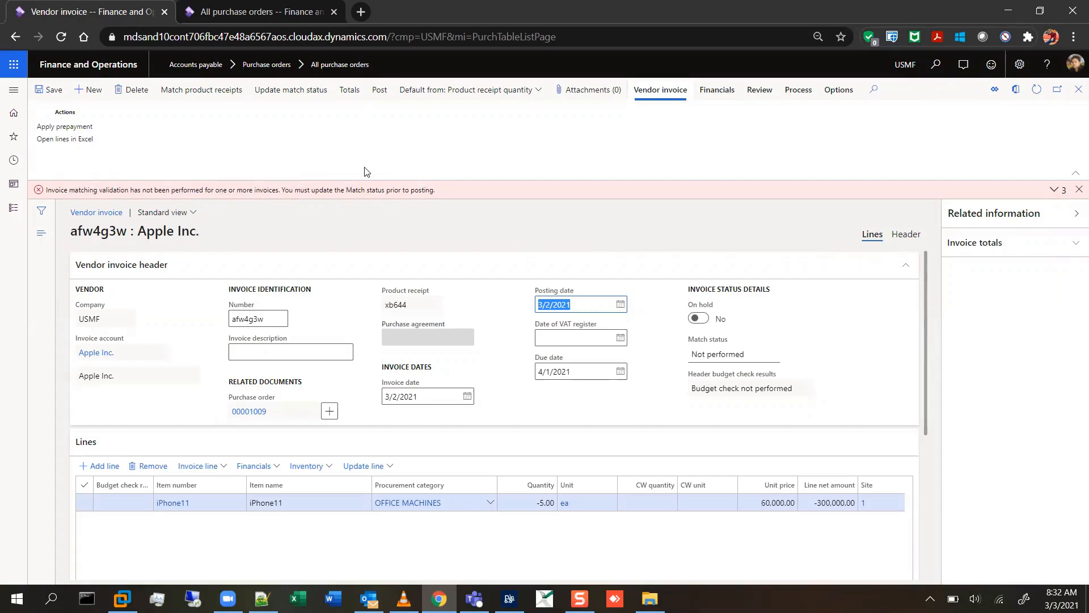
left_click(290, 90)
left_click(377, 90)
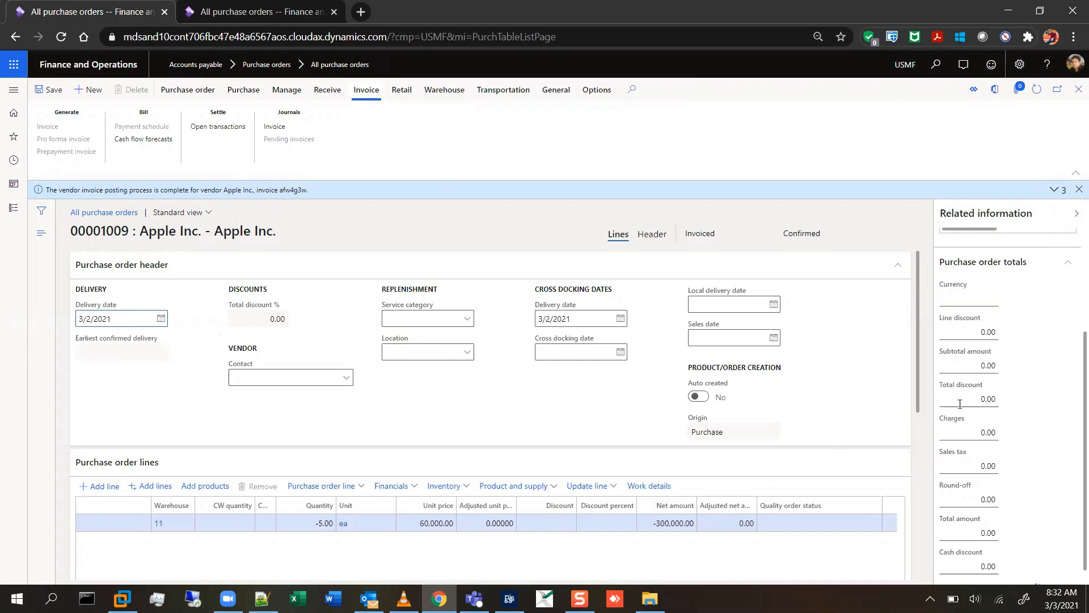
Step: Review the returned order's iPhone11 line after invoicing and dismiss the posting notification
scroll(917, 331, "down", 3)
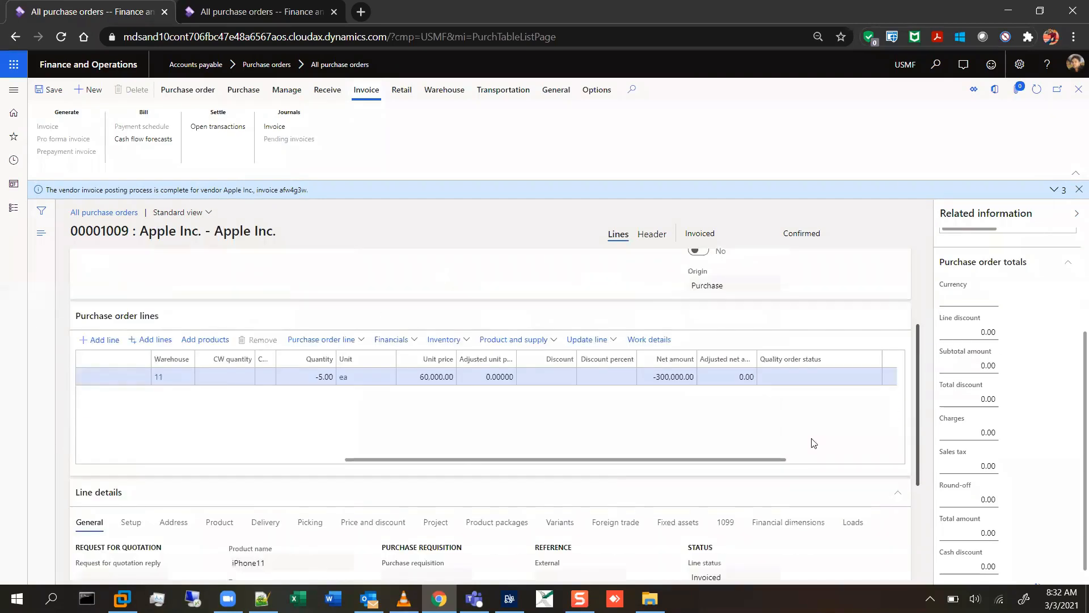
left_click_drag(586, 460, 125, 420)
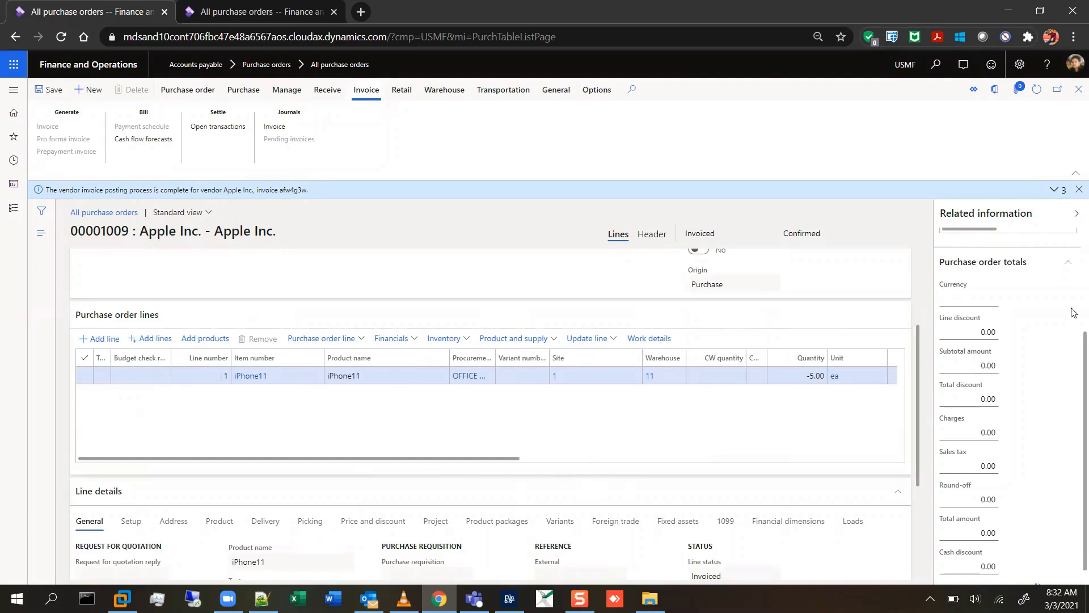
left_click(1077, 190)
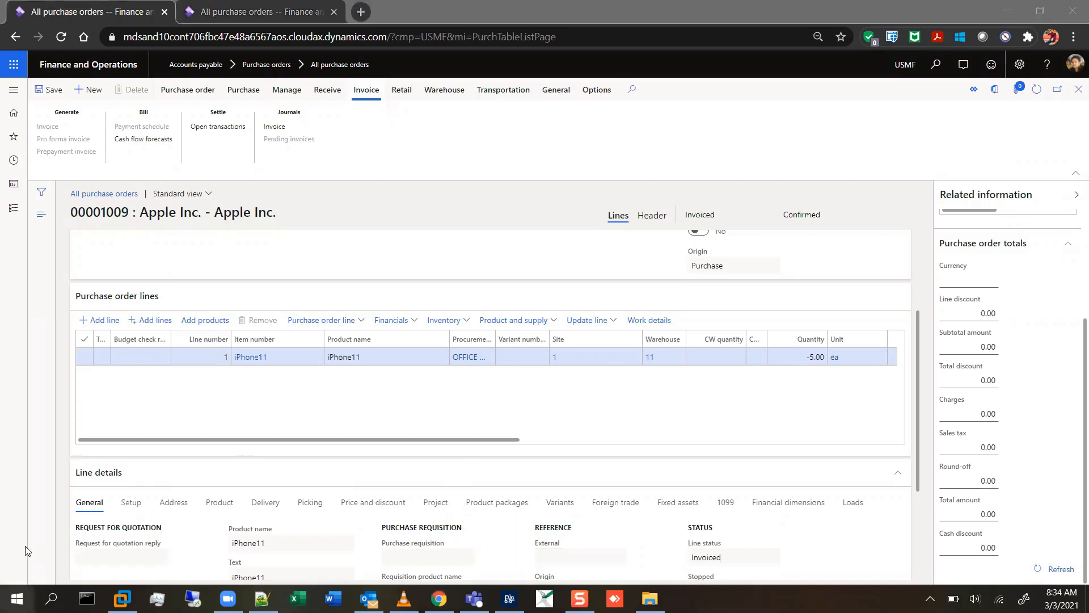
Step: Open Notepad and write the topics Intercompany sales-Po, Pricng and discounts, and Direct delivery on separate lines
key("super")
type("bote")
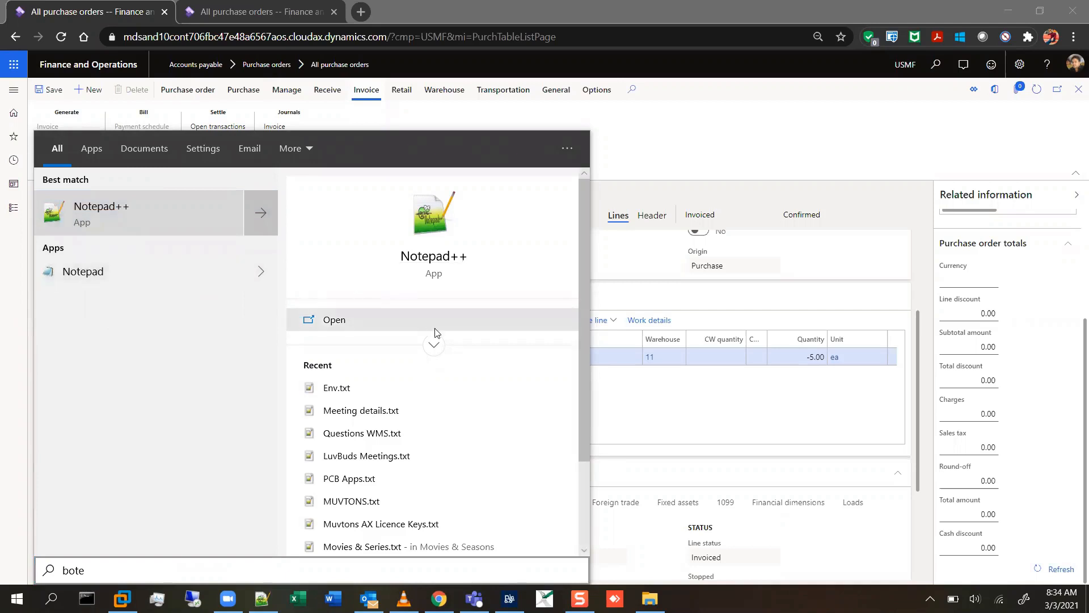
left_click(107, 271)
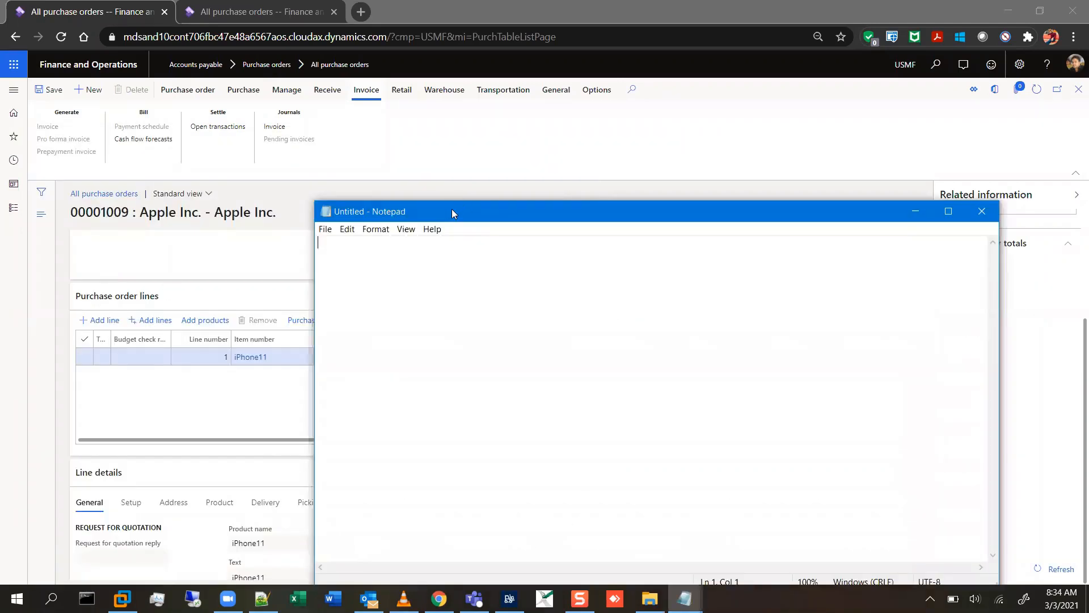
type("Intercompany")
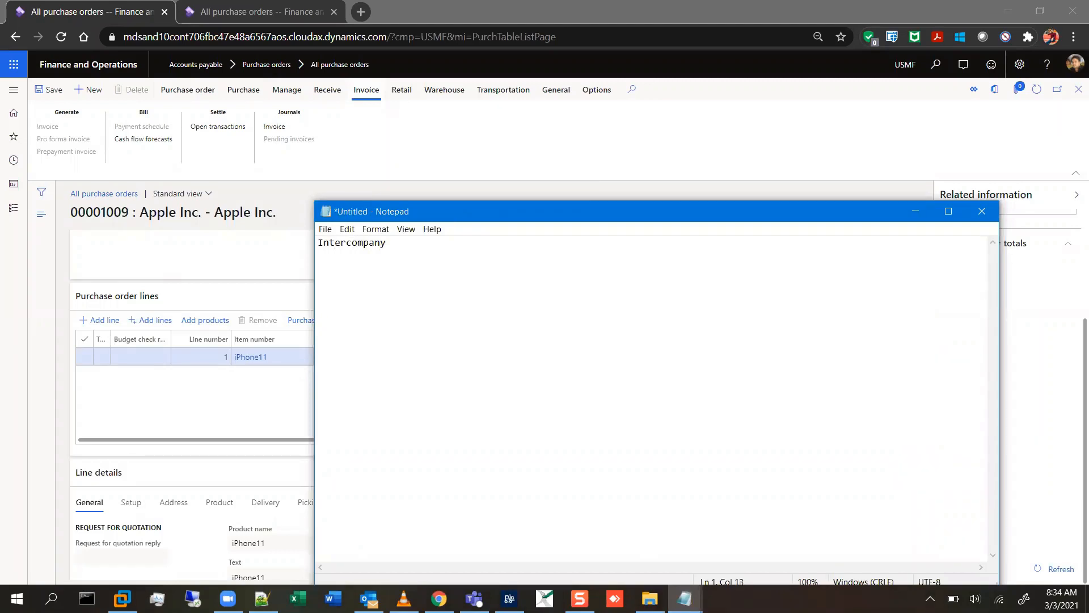
type(" sales-Po")
key("Return")
type("Pricng and discou")
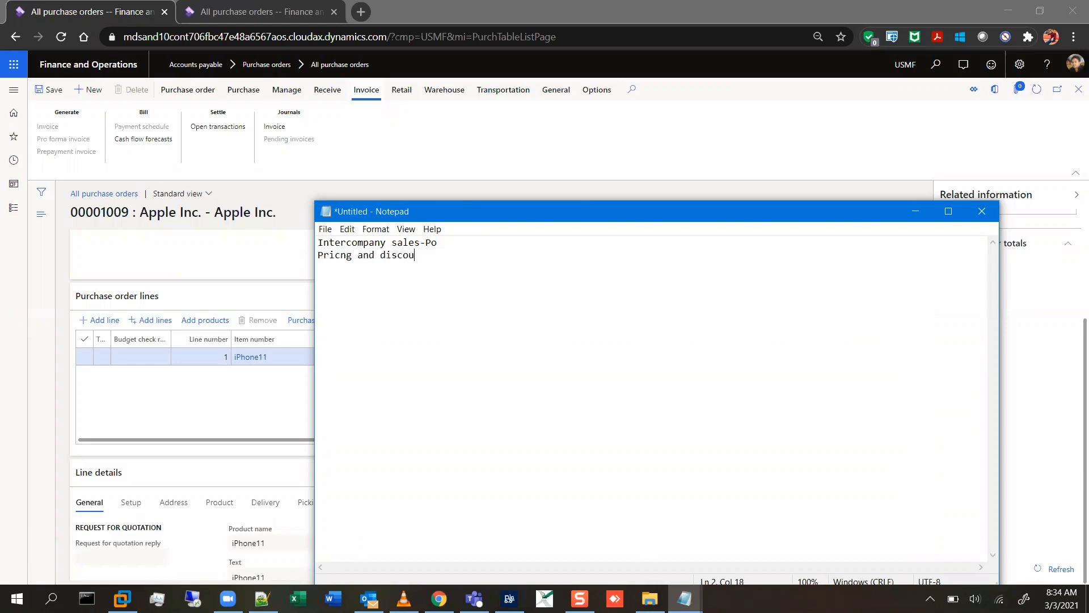
type("nts")
key("Return")
type("Direct dek")
key("BackSpace")
type("livery")
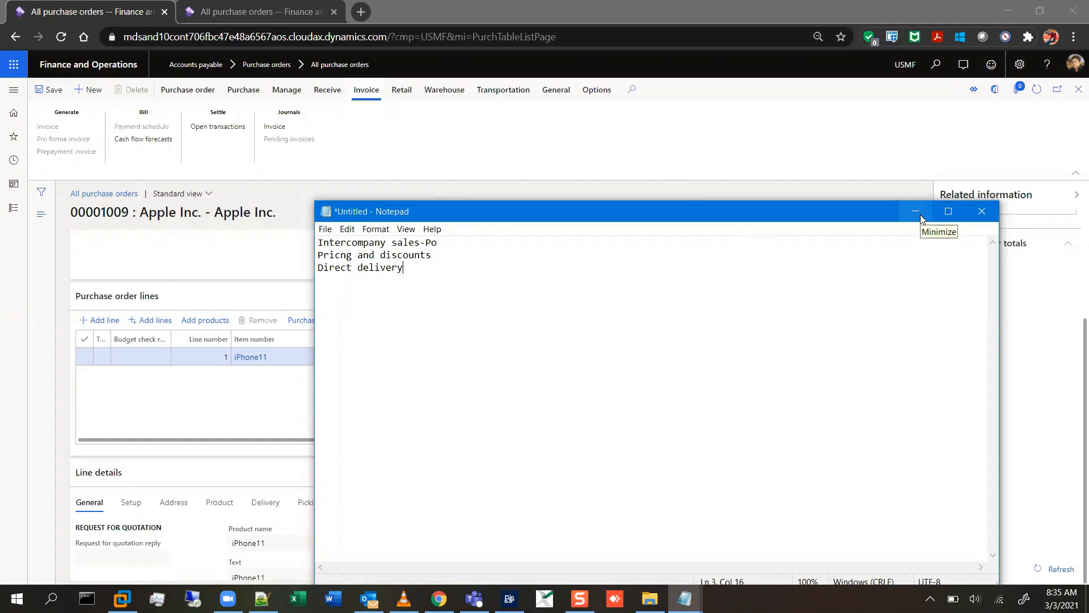
Step: Delete all the topic notes in Notepad and switch back to the purchase order in Chrome
key("ctrl+a")
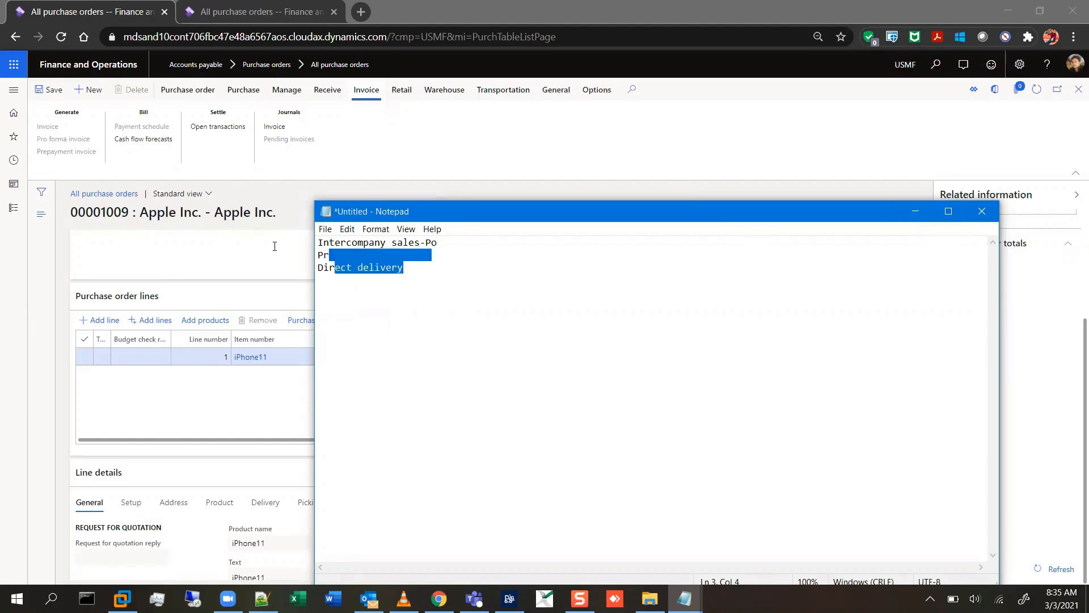
key("ctrl+End")
key("ctrl+shift+Left")
key("ctrl+a")
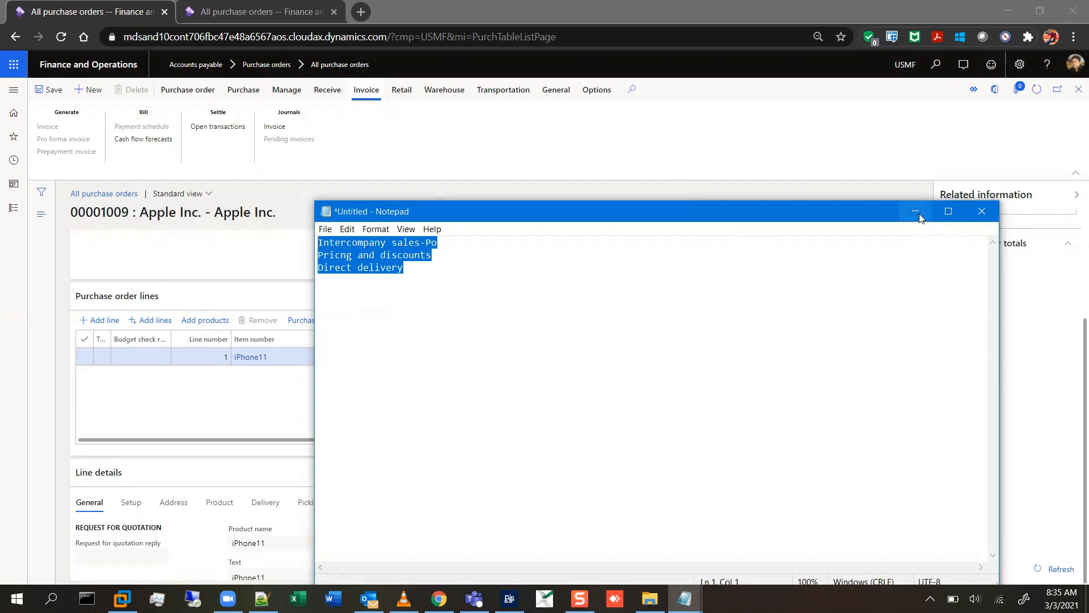
key("Delete")
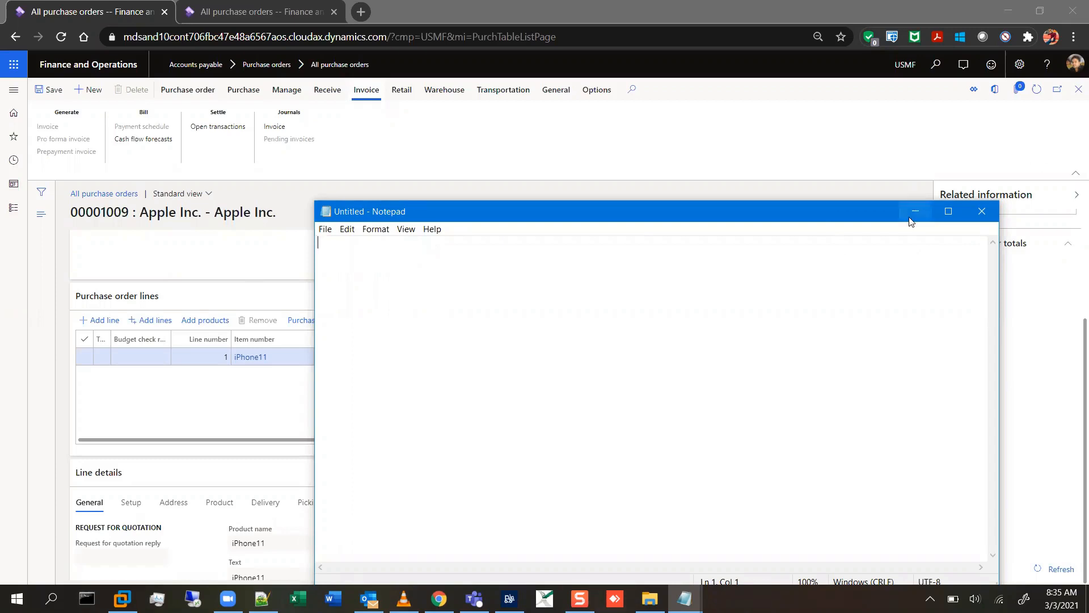
key("alt+Tab")
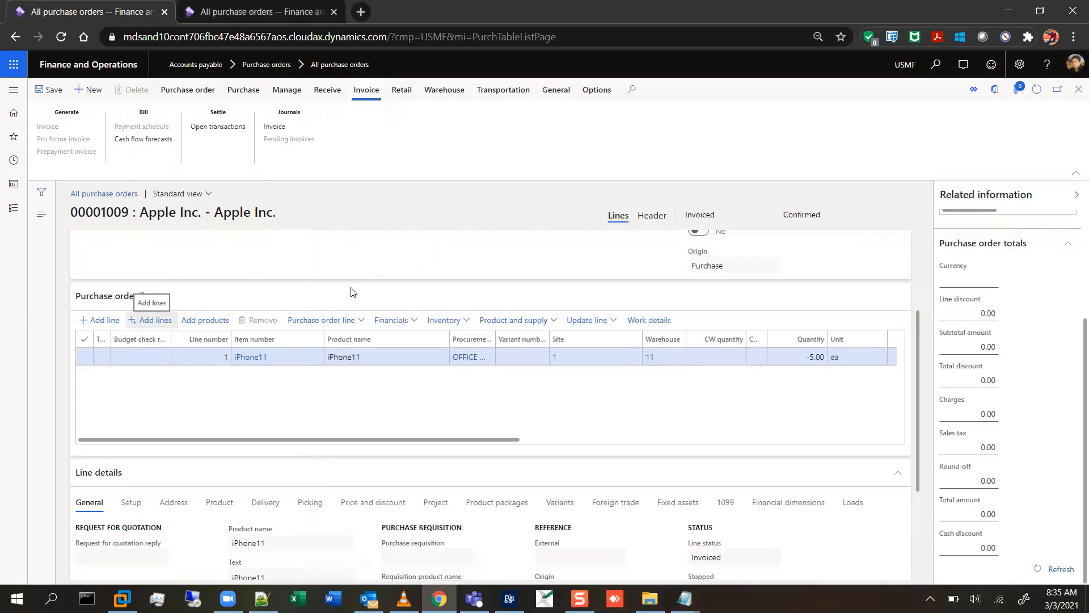
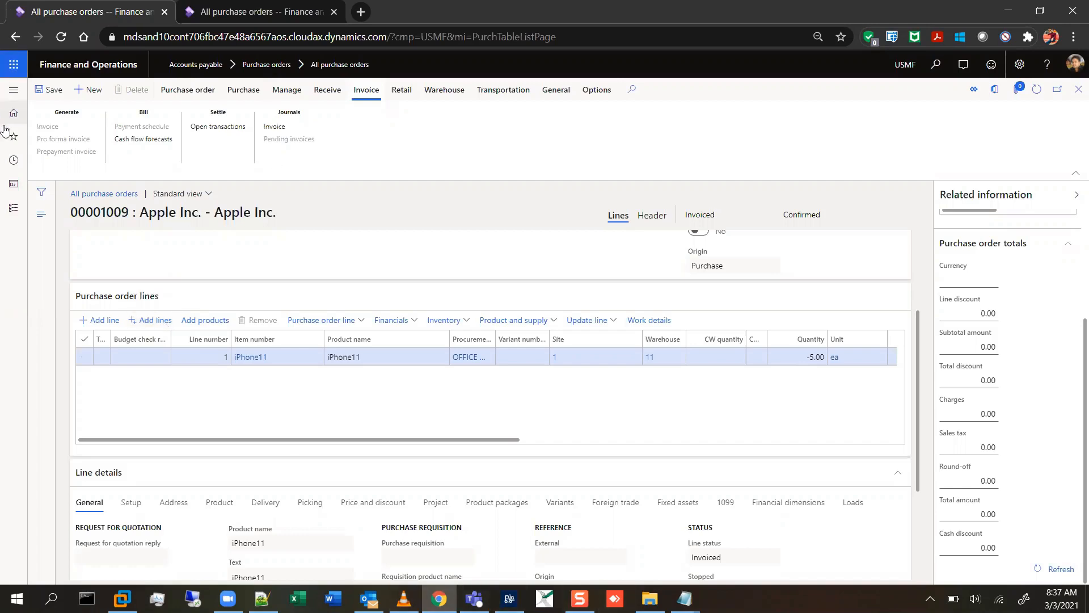
Step: Open the list of all sales orders in Accounts receivable and start a new sales order
left_click(14, 89)
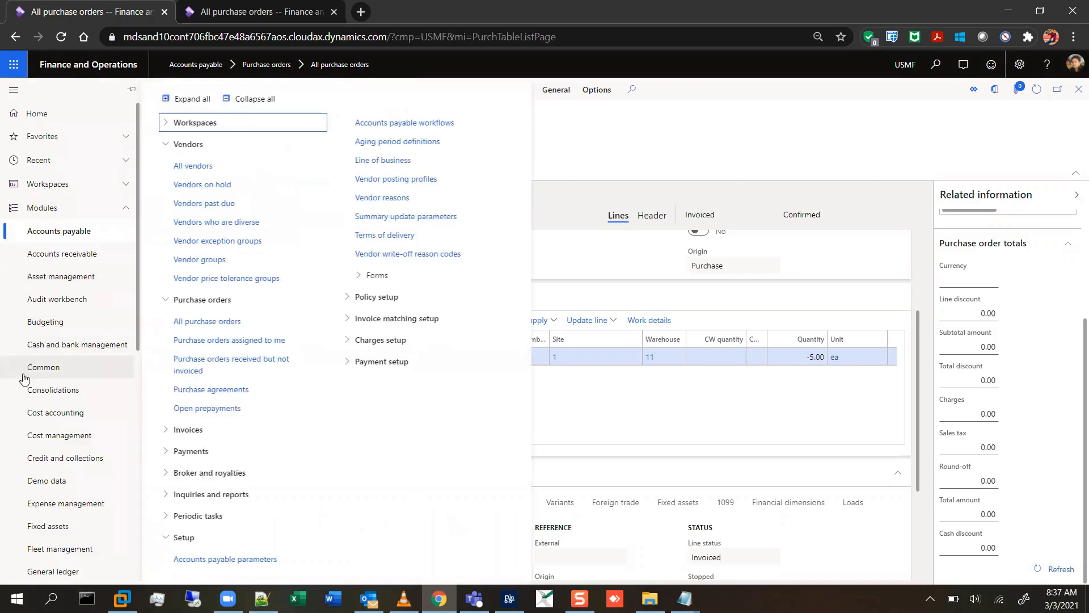
scroll(24, 379, "down", 8)
scroll(85, 258, "up", 8)
left_click(84, 255)
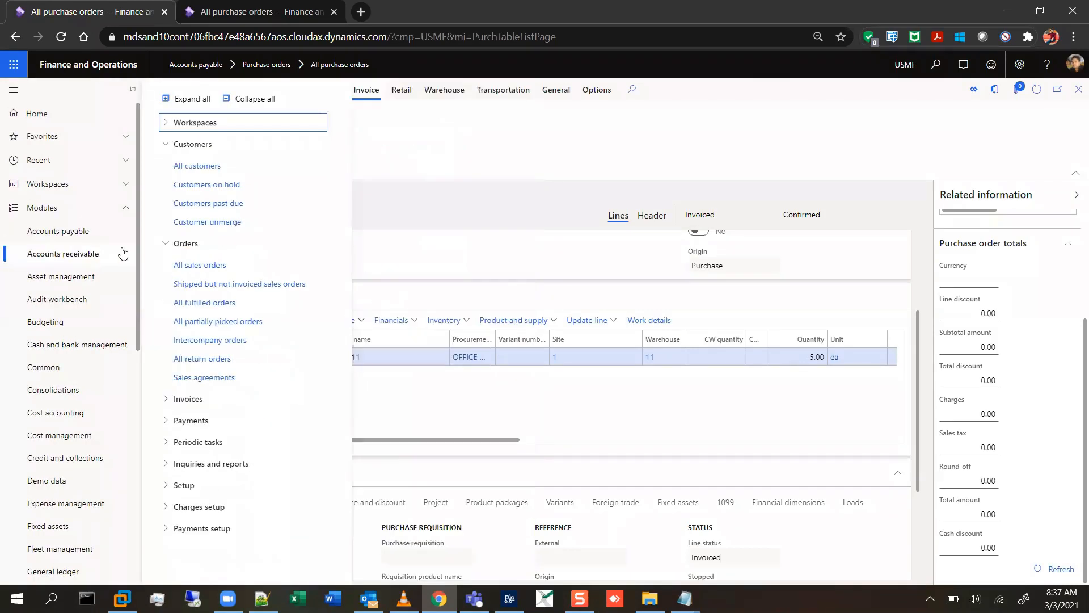
left_click(220, 270)
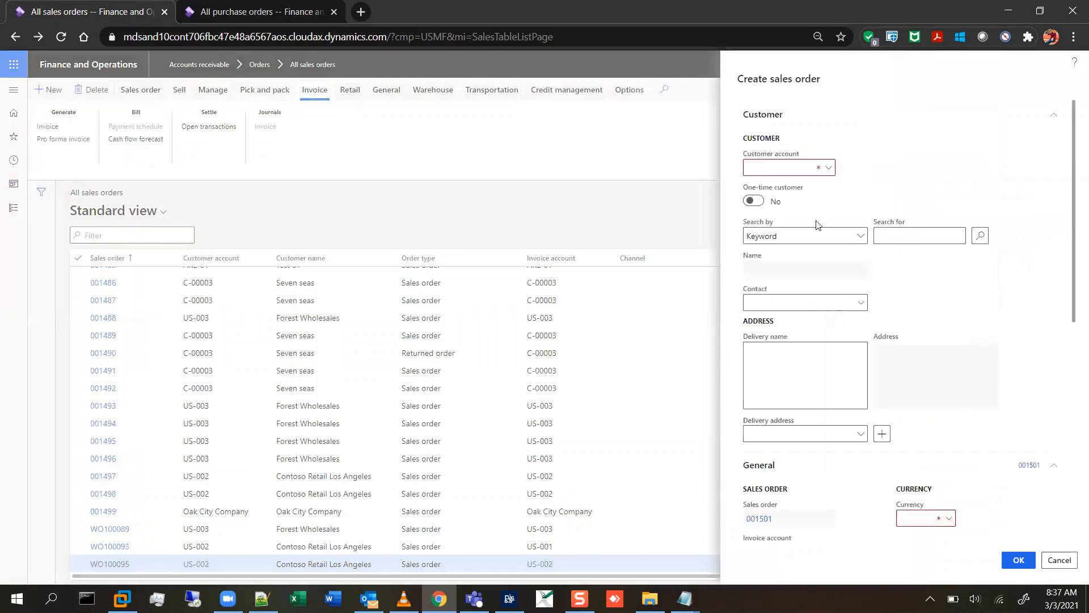
Step: Create the sales order for customer Seven seas, keeping the default site, warehouse and currency
left_click(831, 170)
left_click(785, 172)
type("seven")
key("Tab")
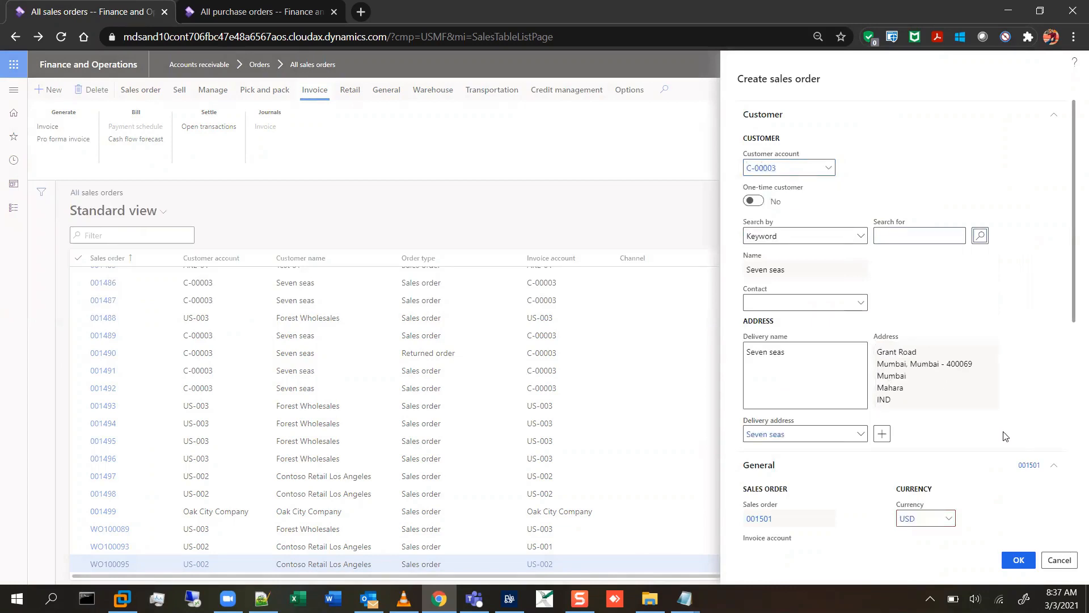
scroll(1005, 435, "down", 8)
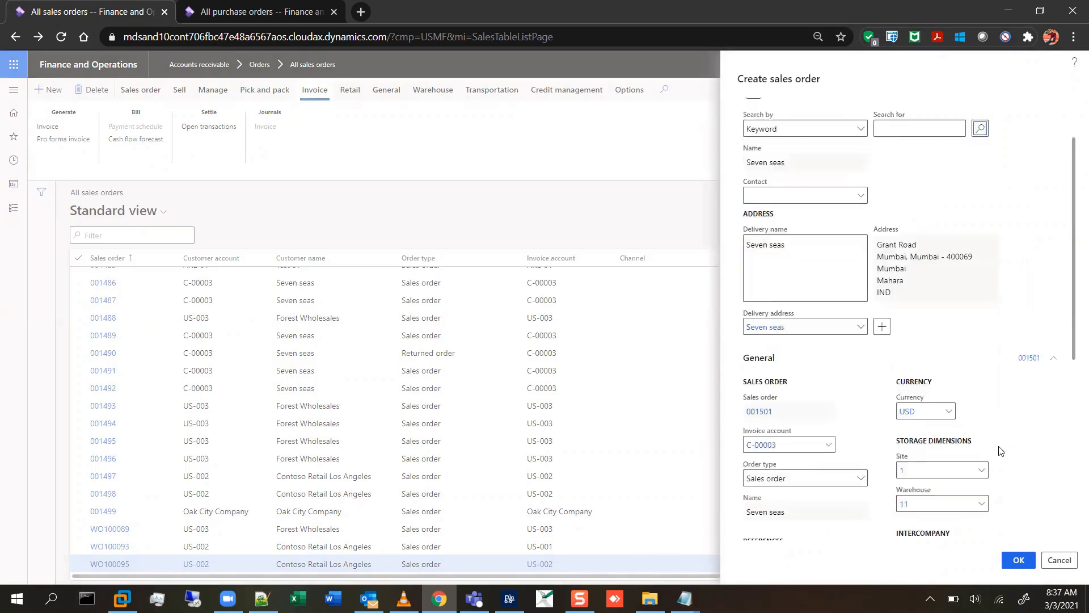
left_click(1018, 561)
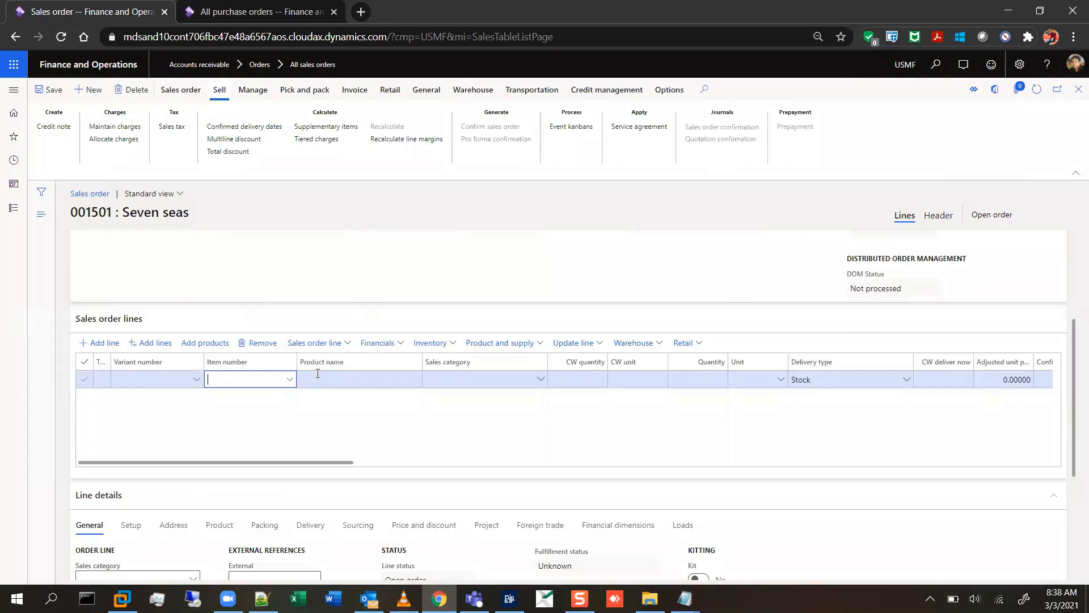
Step: Fill in the sales order line with item iPhone11 and quantity 10, keeping site 1 and warehouse 11
type("iphone11")
key("Tab")
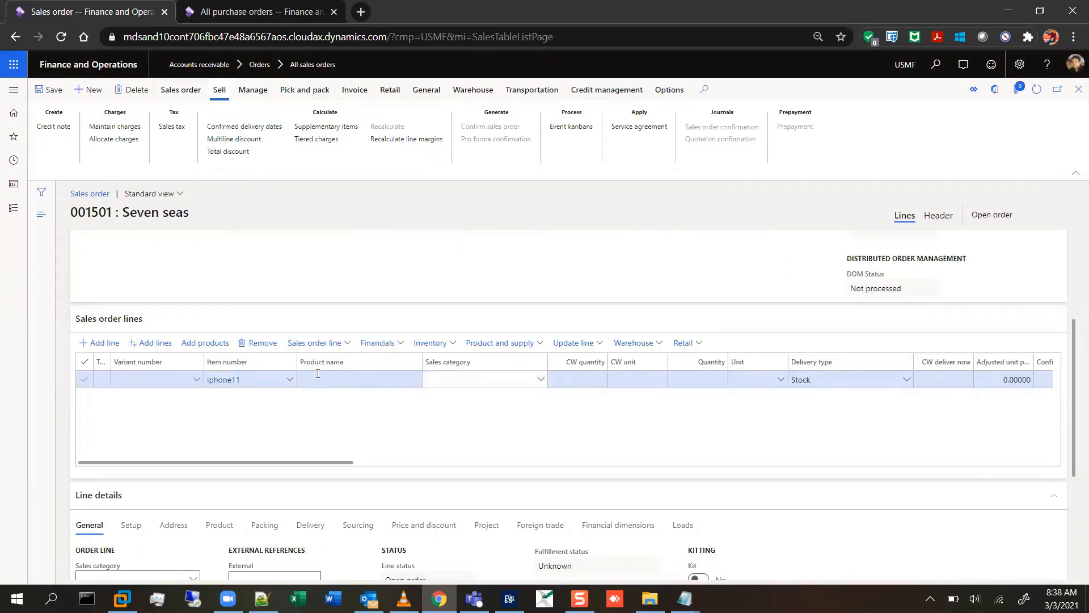
key("Tab")
key("Tab")
key("Tab")
type("10")
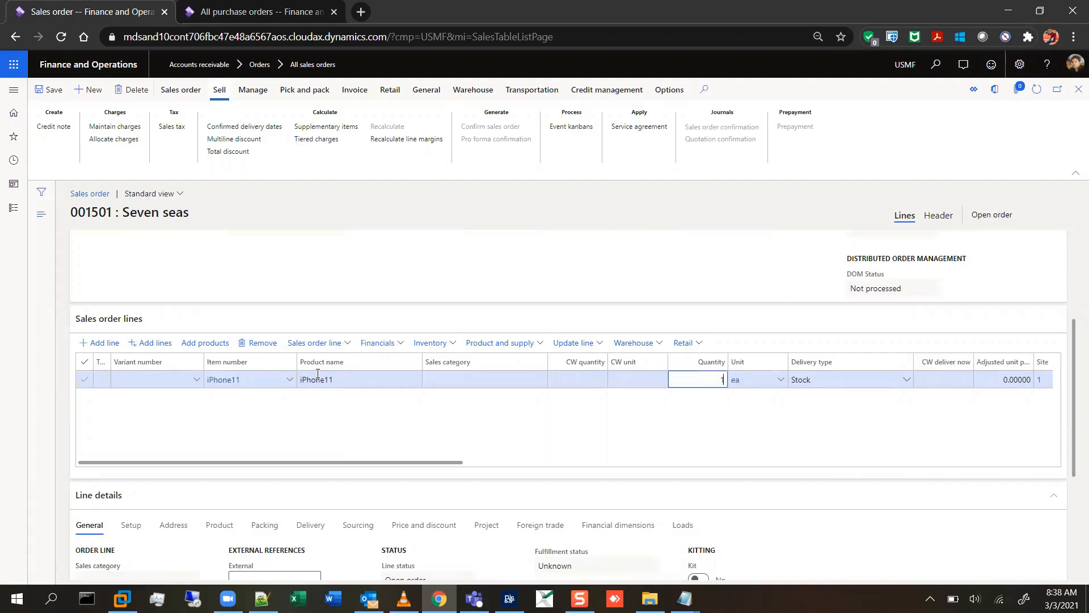
key("Tab")
key("Tab")
key("Tab")
key("Tab")
key("Tab")
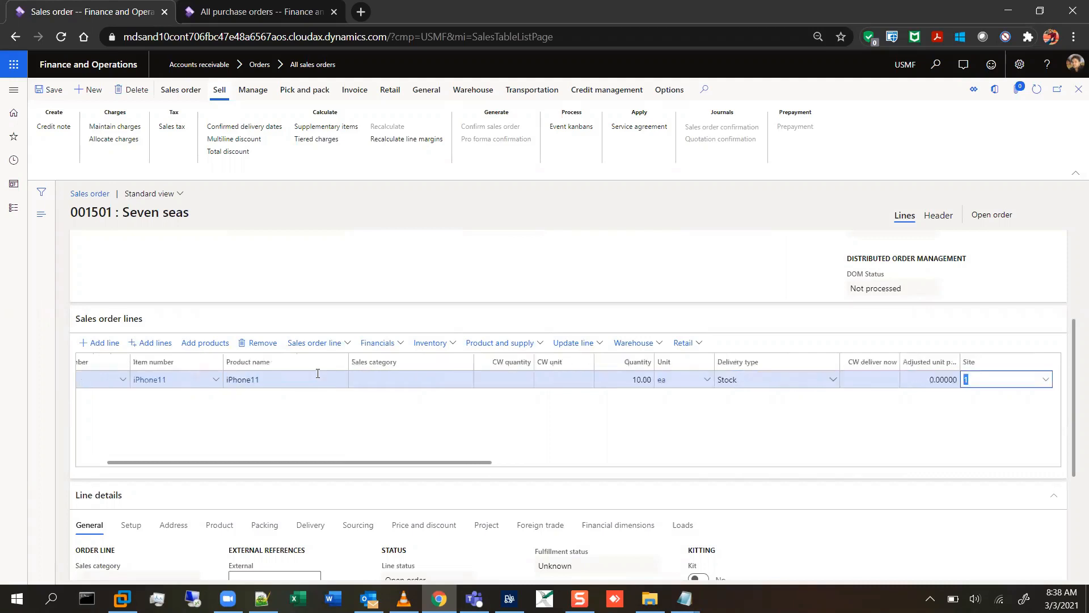
key("Tab")
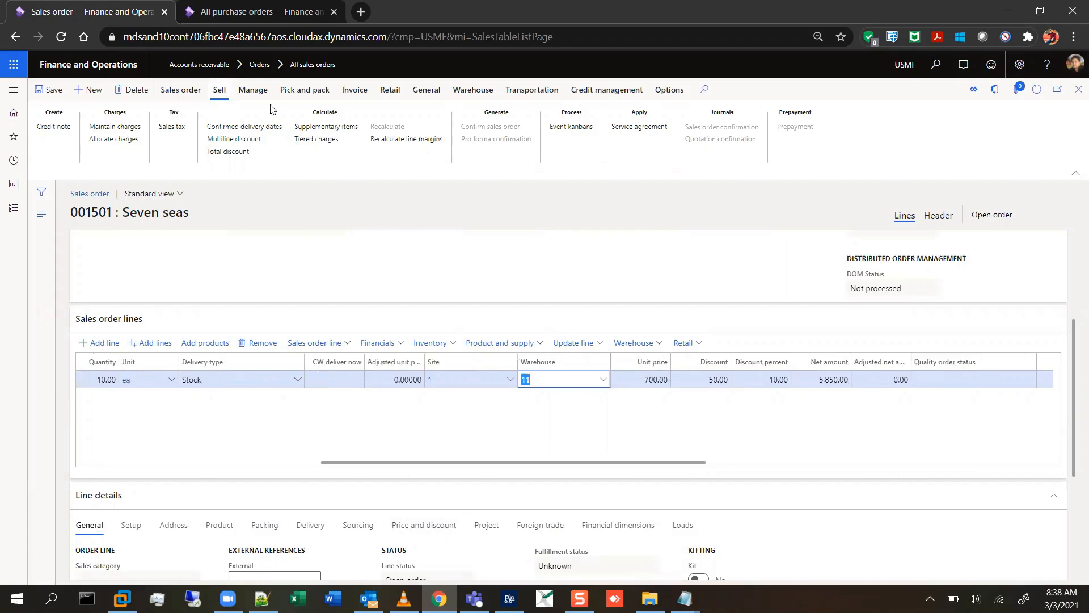
Step: Save the sales order and post its confirmation without printing the document
left_click(181, 91)
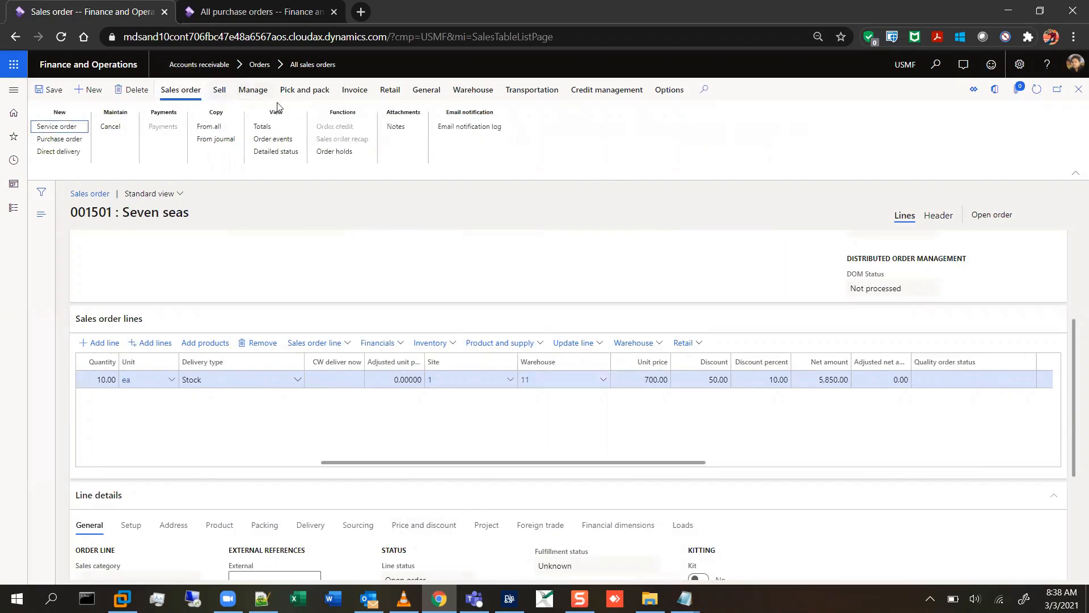
left_click(219, 90)
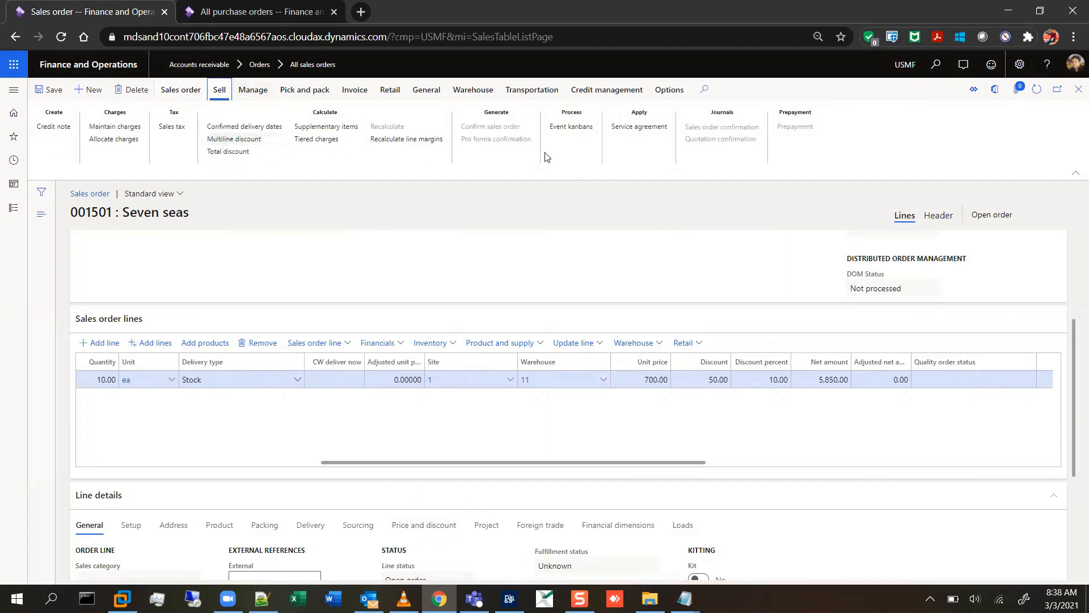
left_click(40, 91)
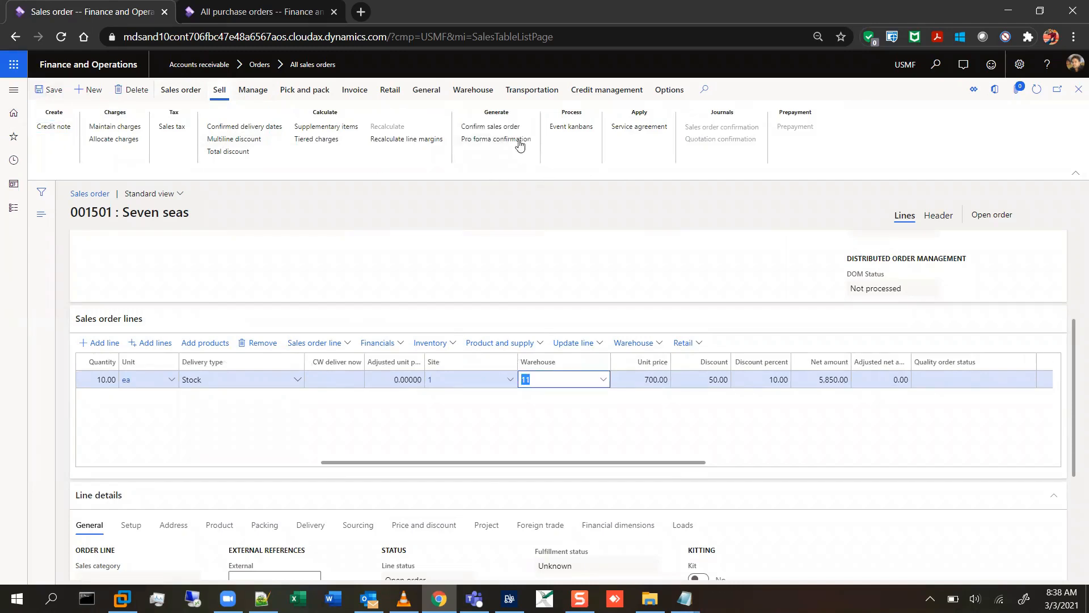
left_click(508, 131)
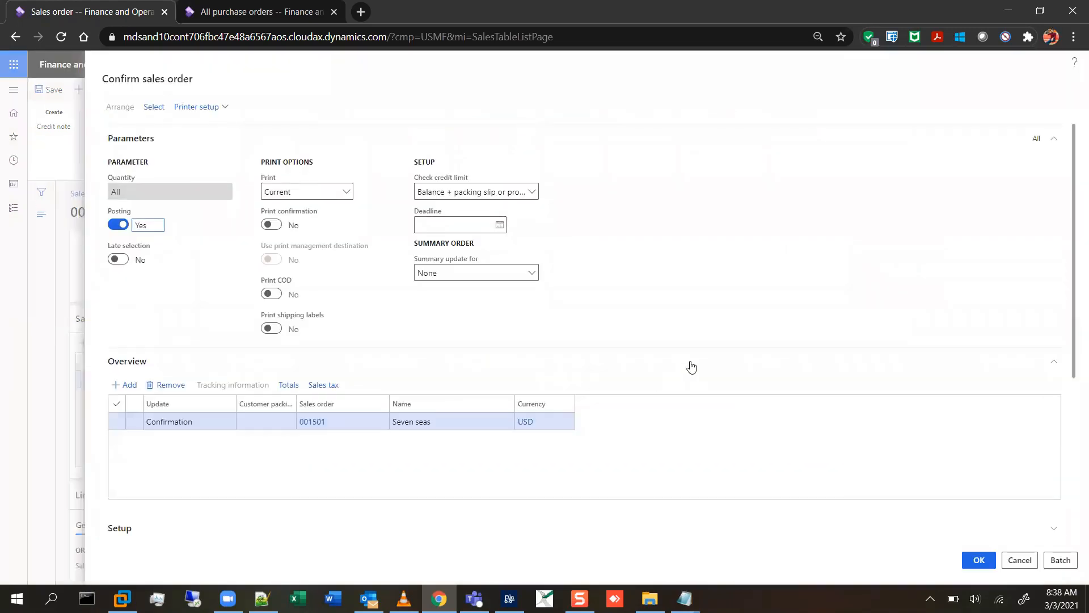
scroll(891, 437, "down", 5)
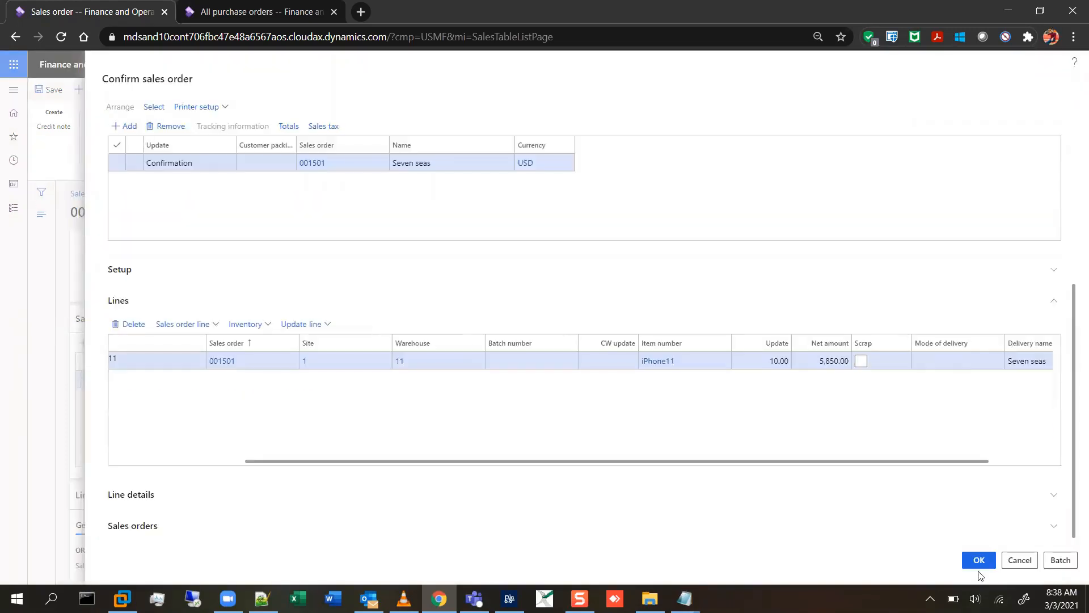
left_click(979, 563)
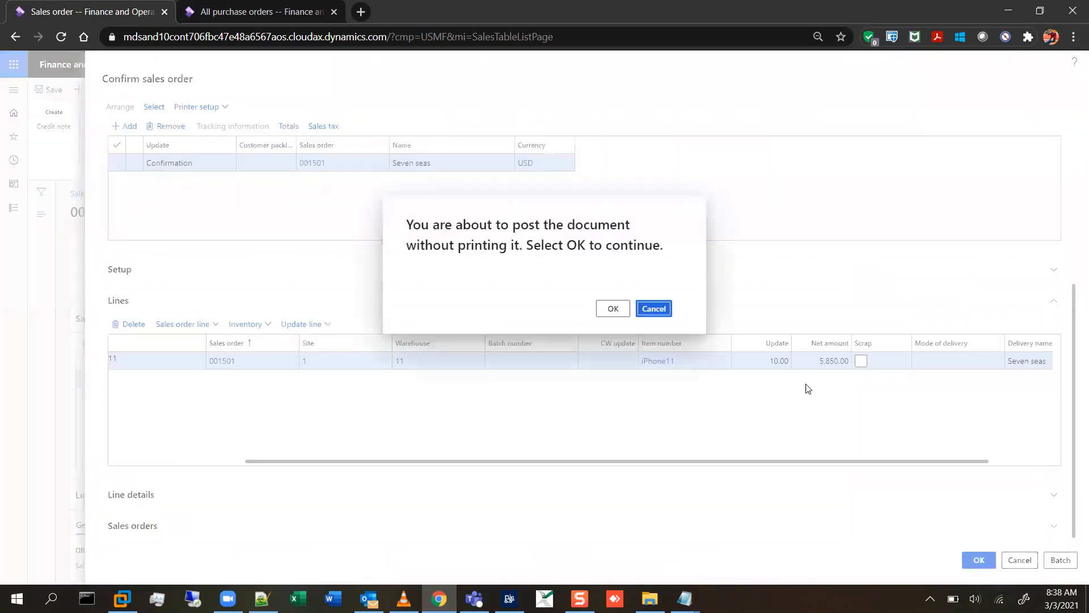
left_click(613, 309)
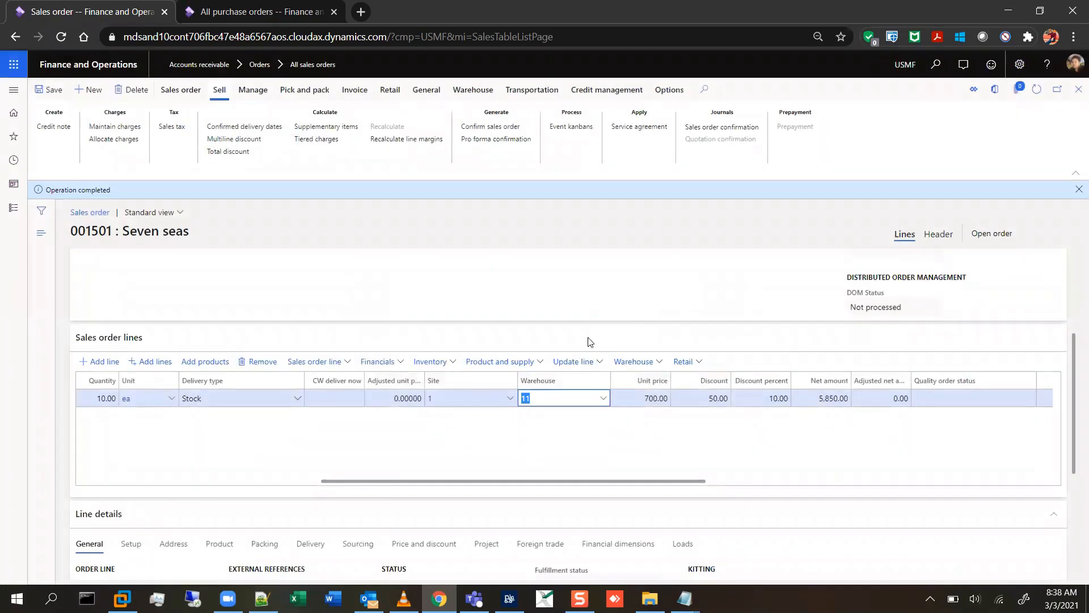
Step: Pick the iPhone11 line's 10 units from batch a2, confirm the pick and return to the sales order
left_click(596, 366)
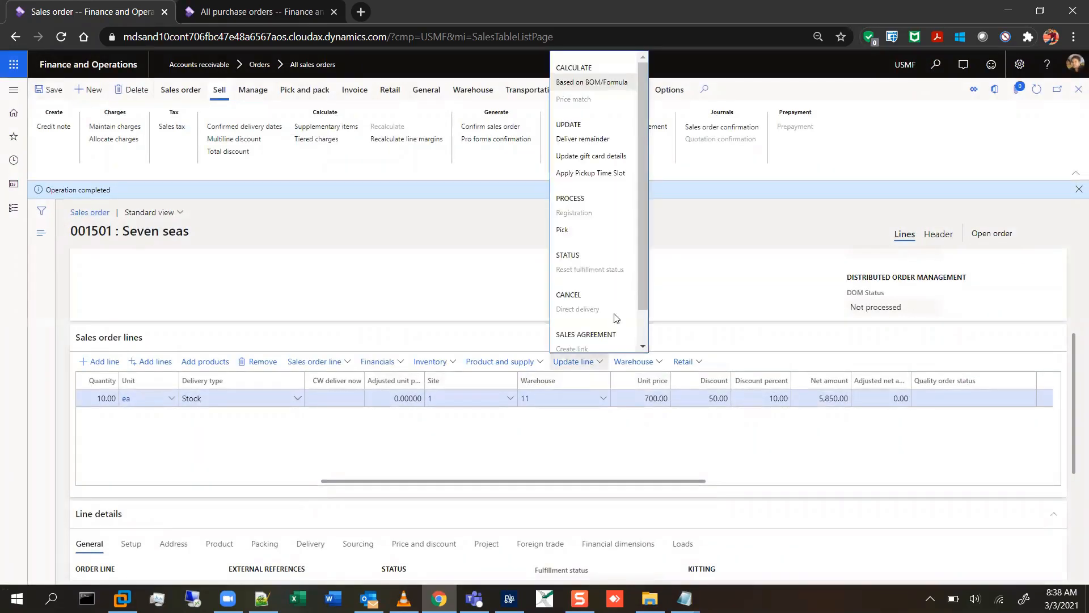
left_click(572, 227)
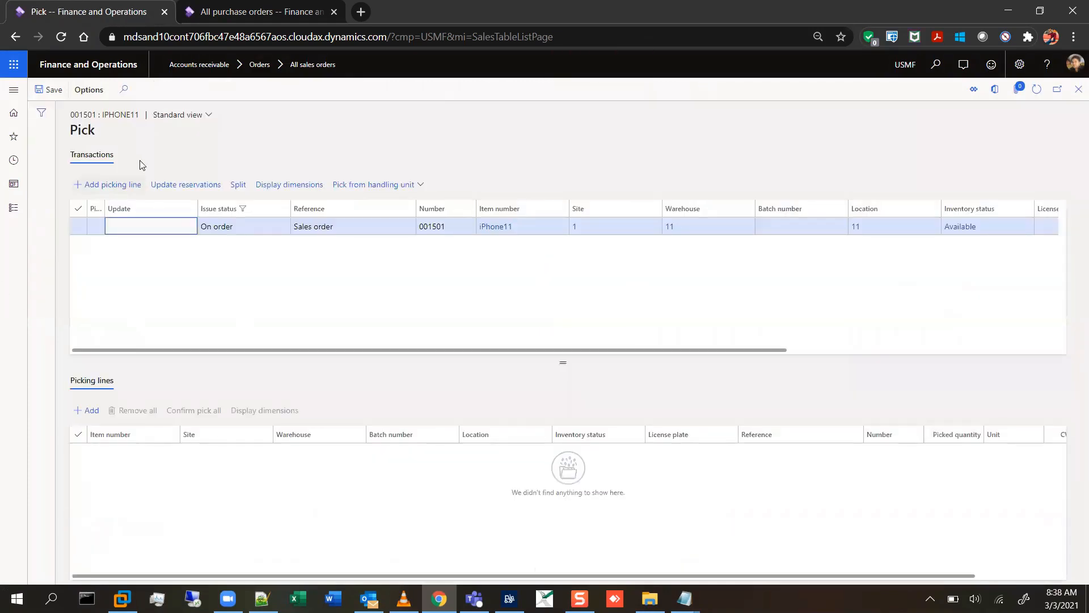
left_click(96, 184)
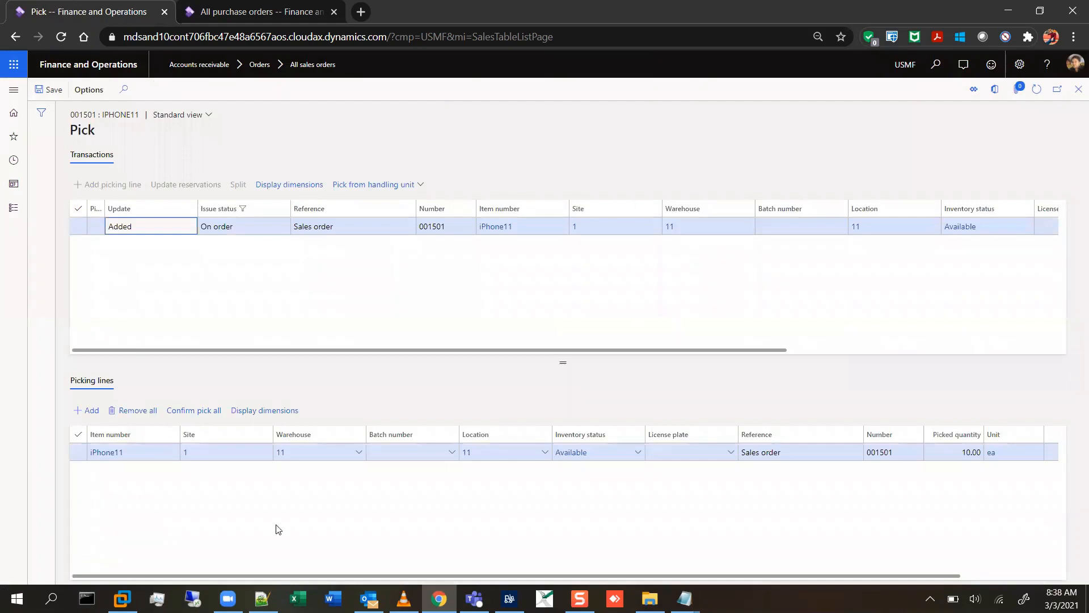
left_click(411, 451)
type("a")
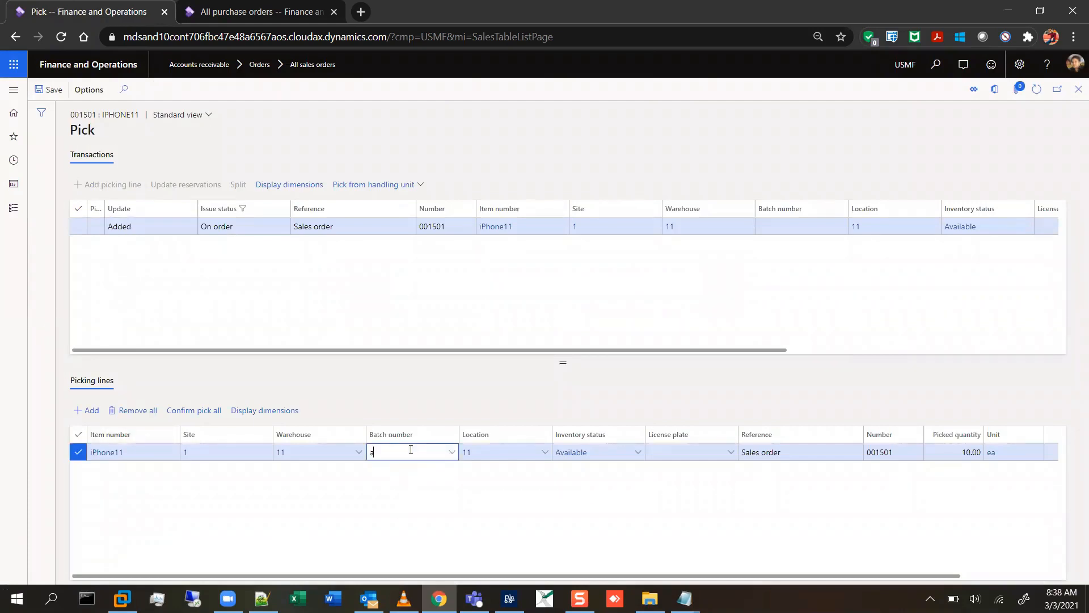
type("2")
key("Tab")
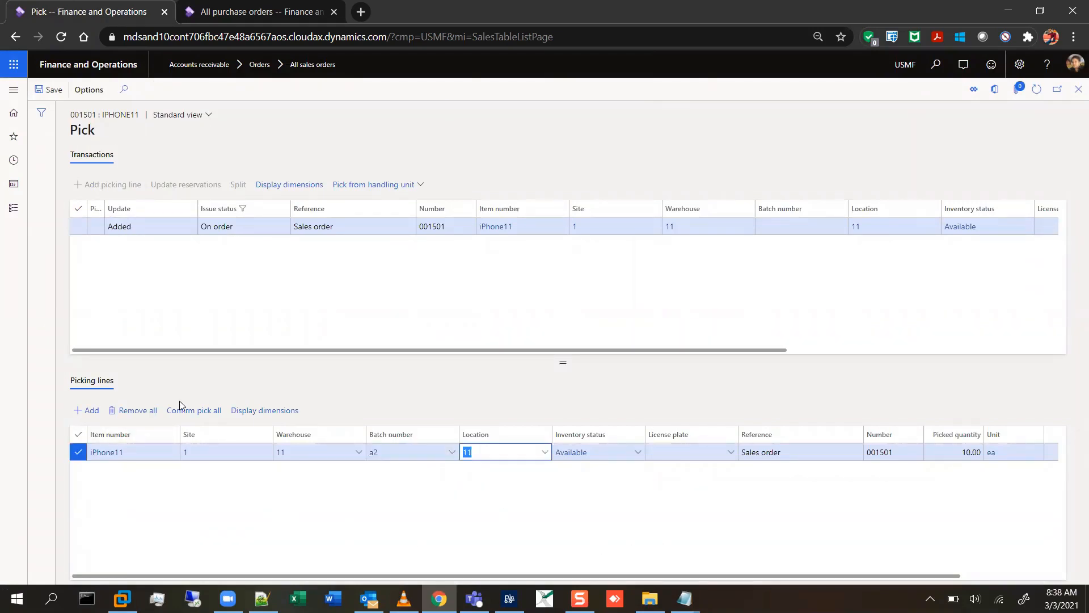
left_click(204, 411)
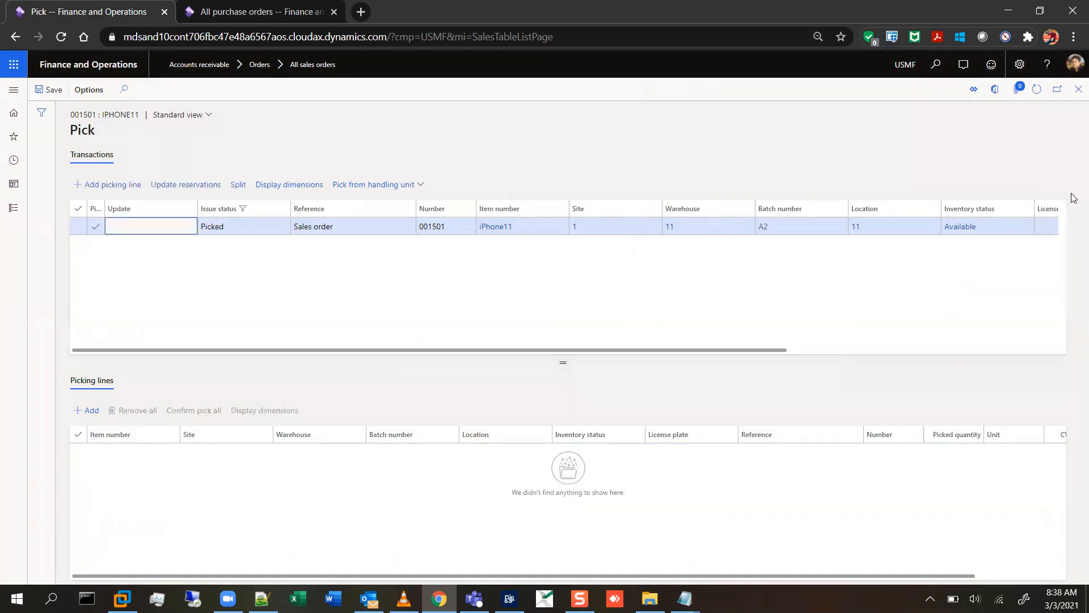
left_click(1077, 90)
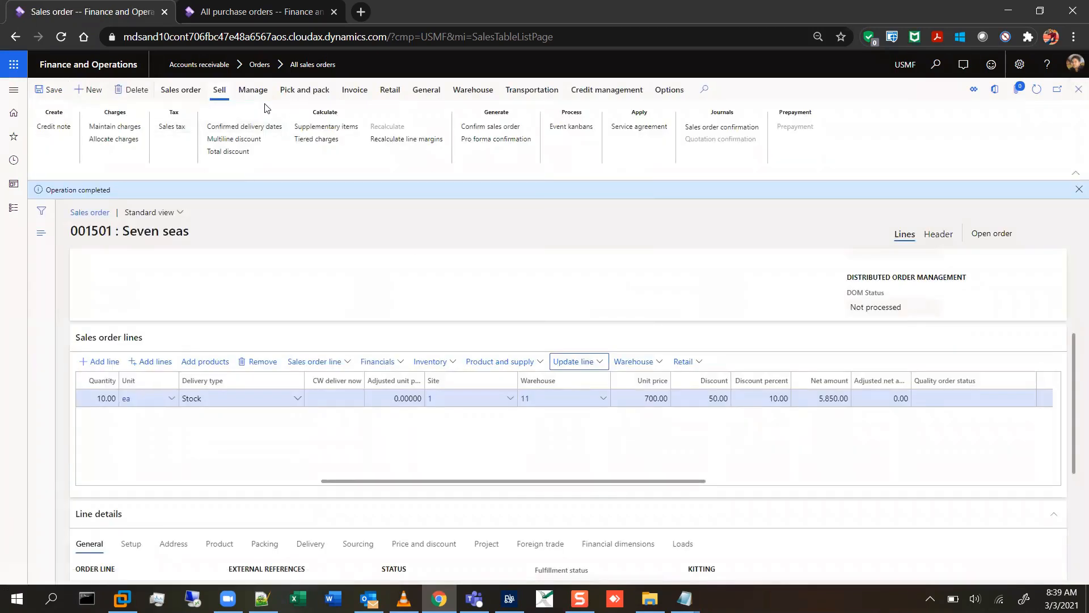
Step: Try to post the sales order's packing slip for the picked quantity without printing the document
left_click(305, 89)
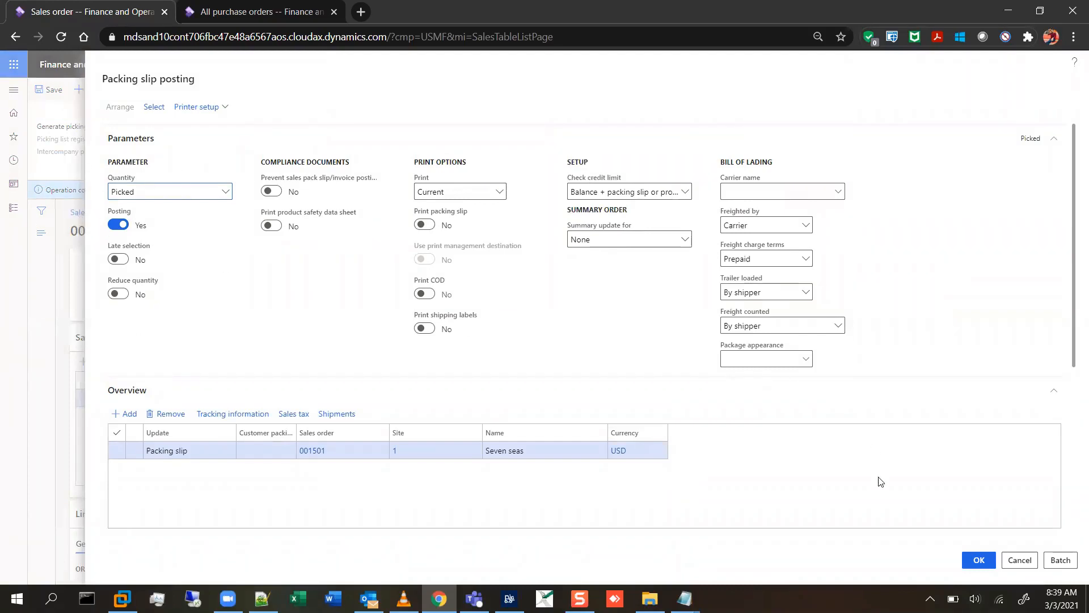
scroll(880, 482, "down", 5)
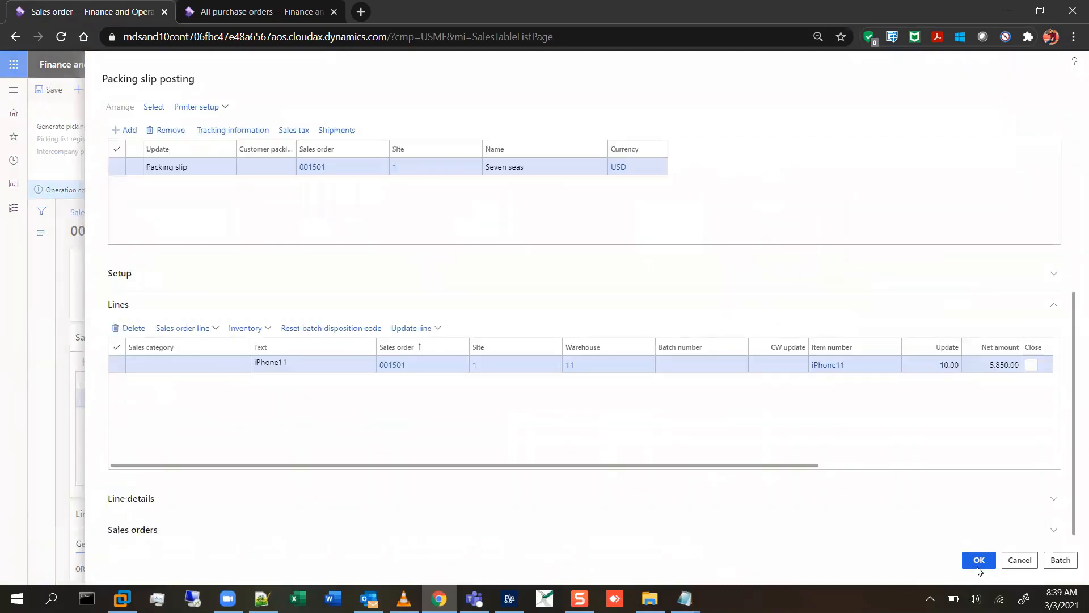
left_click(978, 566)
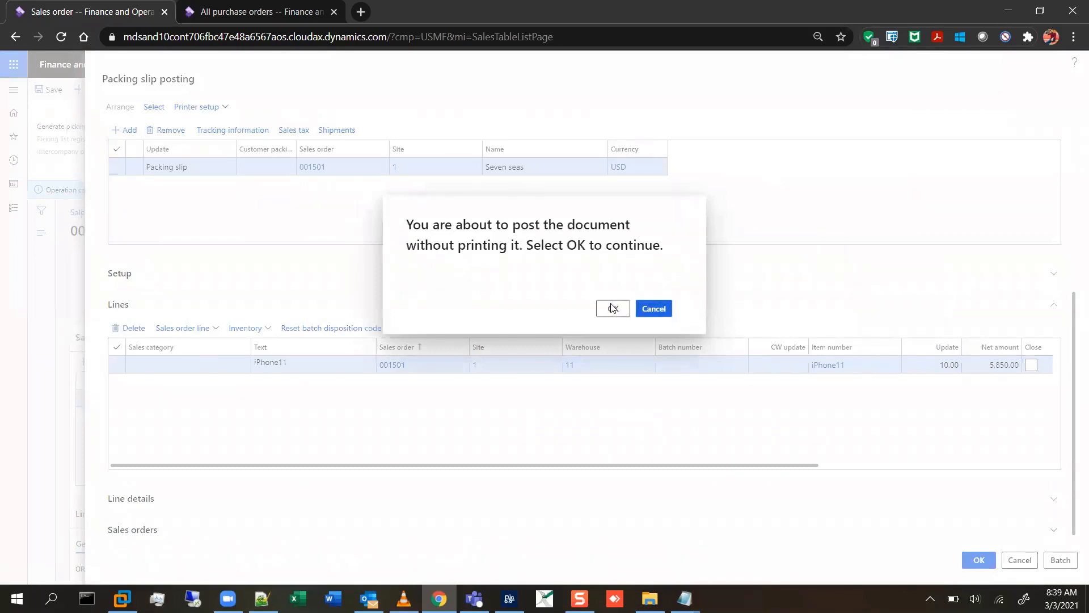
left_click(612, 308)
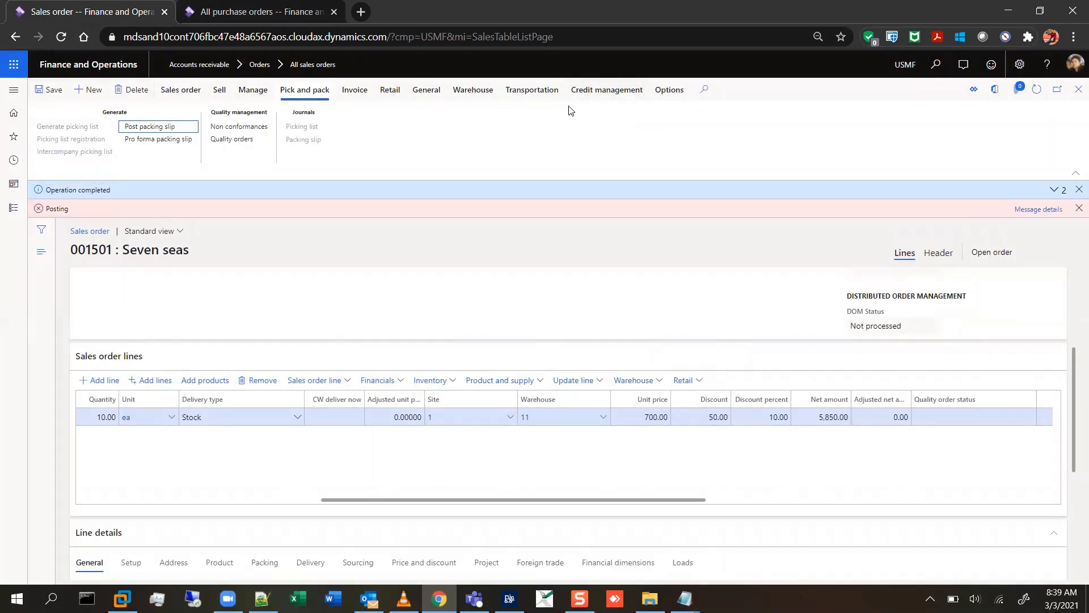
Step: Release the sales order from its credit hold with posting, posting the packing slip for the picked quantity without printing
left_click(617, 98)
left_click(115, 128)
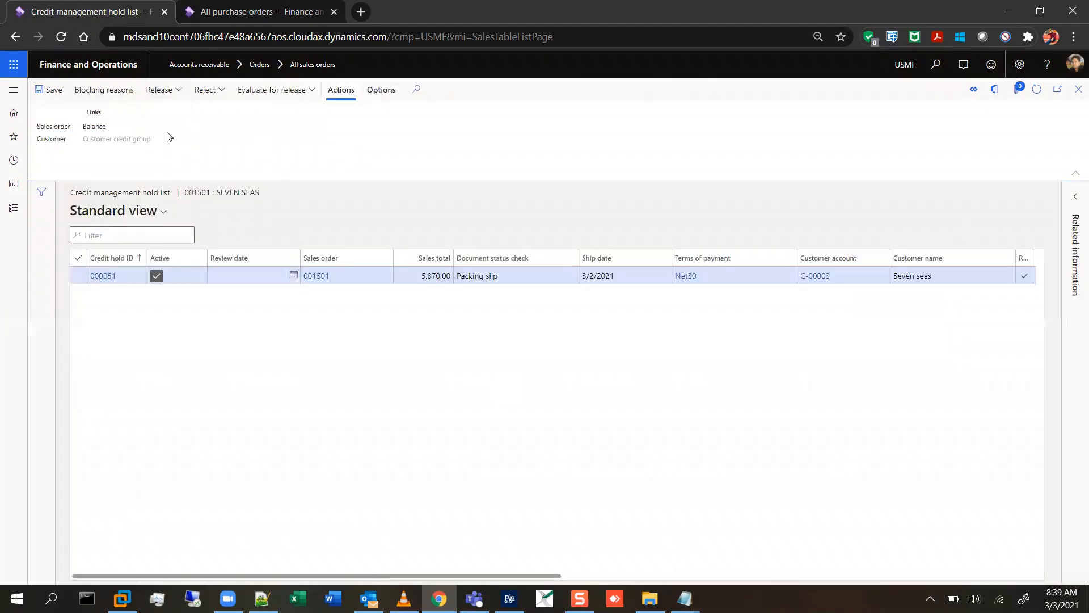
left_click(159, 89)
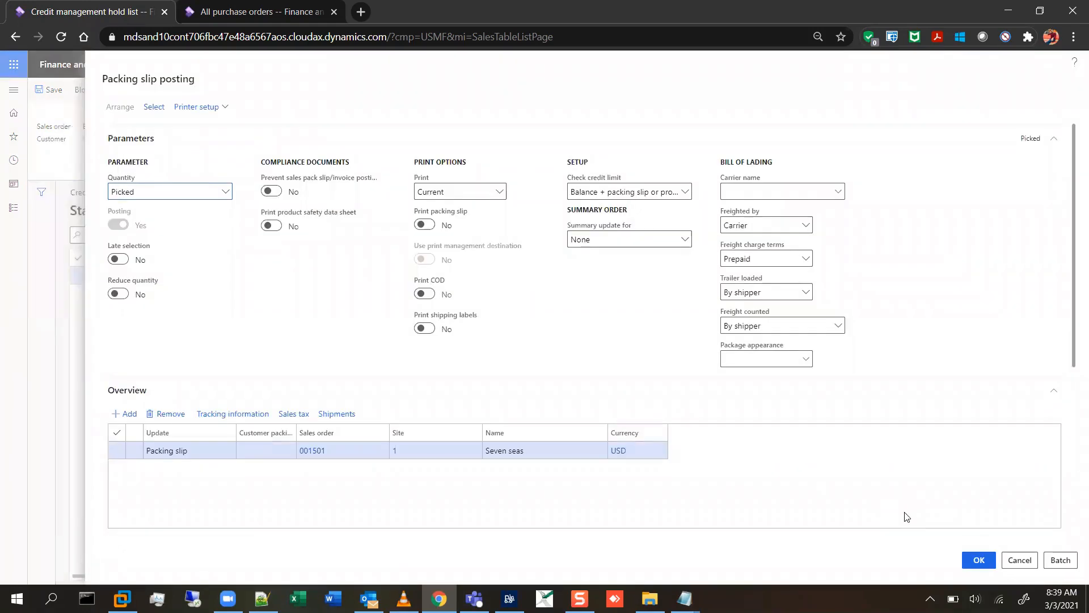
scroll(906, 516, "down", 5)
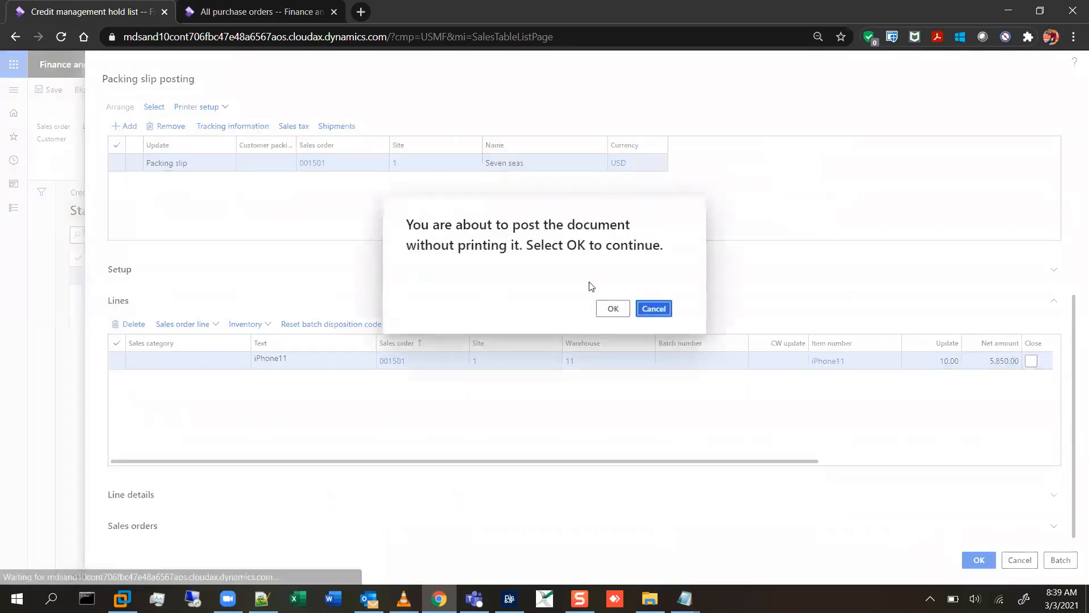
Step: Open the list of all sales orders from Accounts receivable in the second browser tab
left_click(269, 14)
left_click(13, 90)
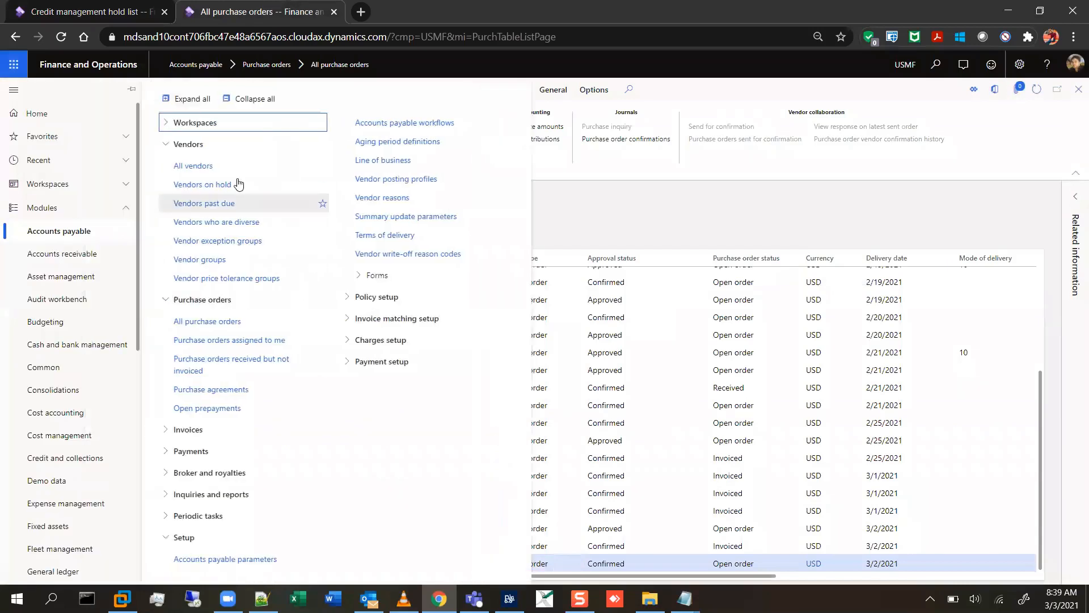
left_click(82, 256)
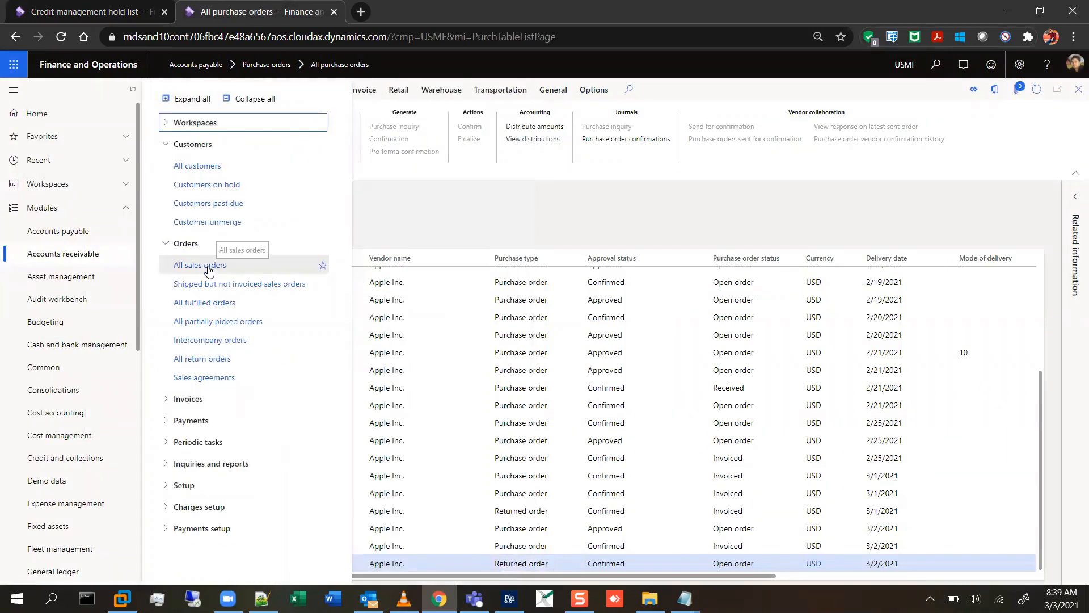
left_click(208, 268)
Step: Return to the first browser tab, close the credit management hold list and dismiss the notifications on the sales order
left_click(95, 13)
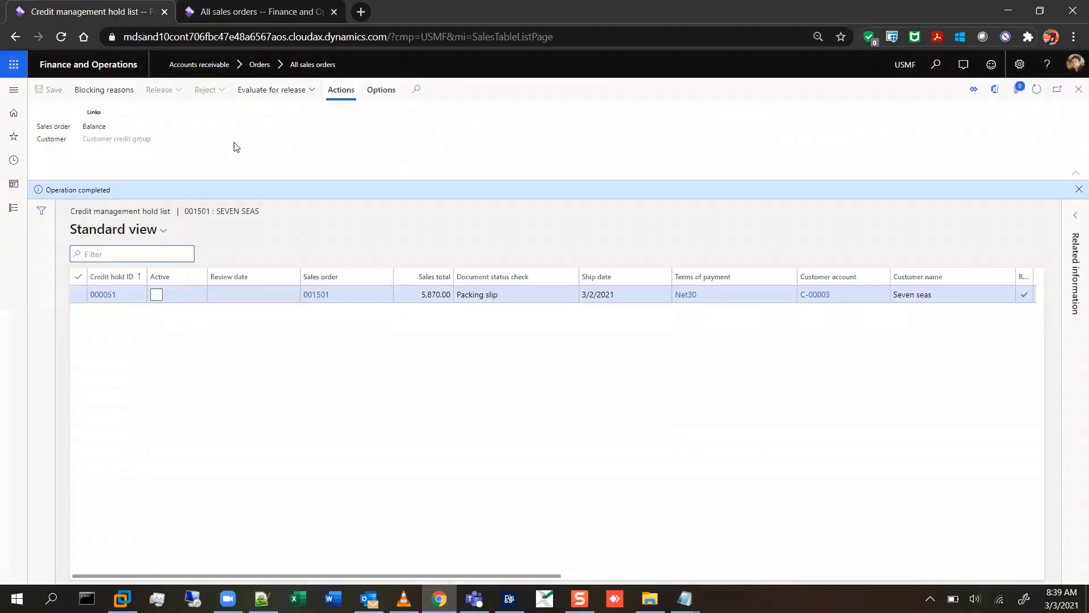
left_click(1078, 190)
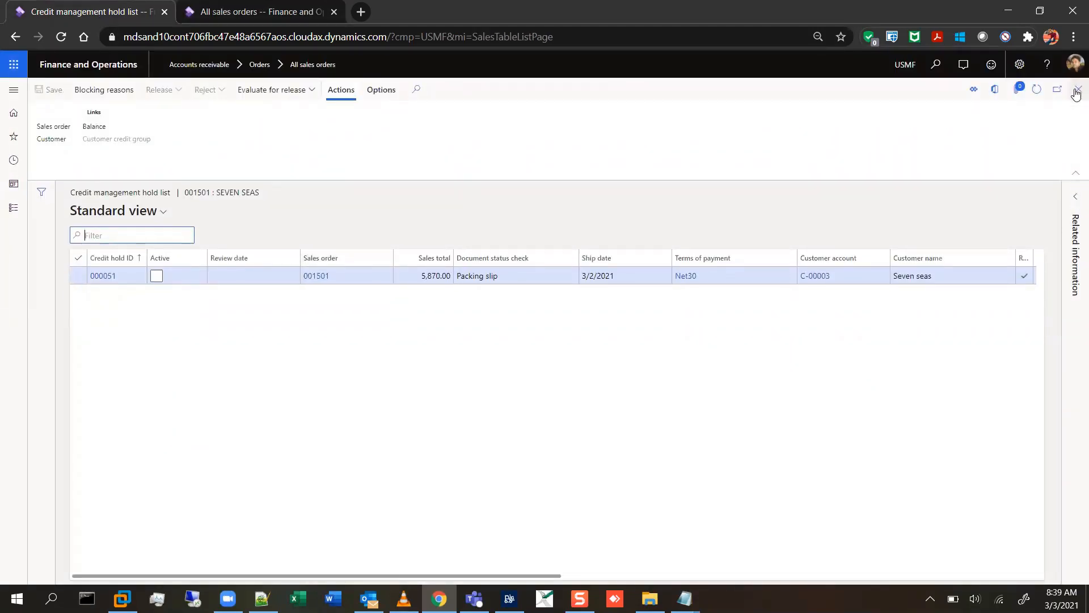
left_click(232, 191)
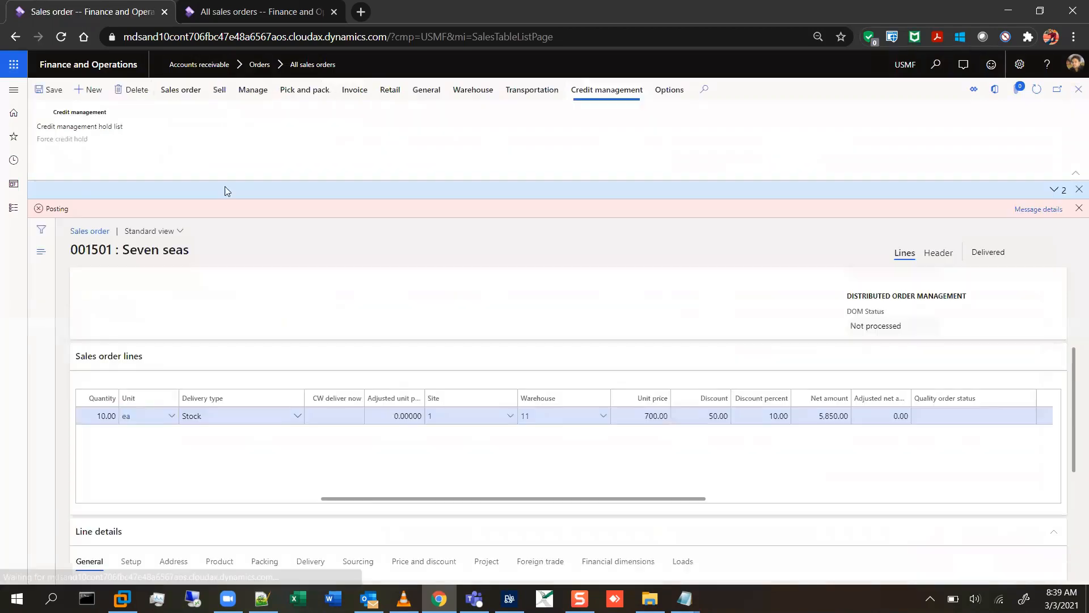
left_click(1078, 190)
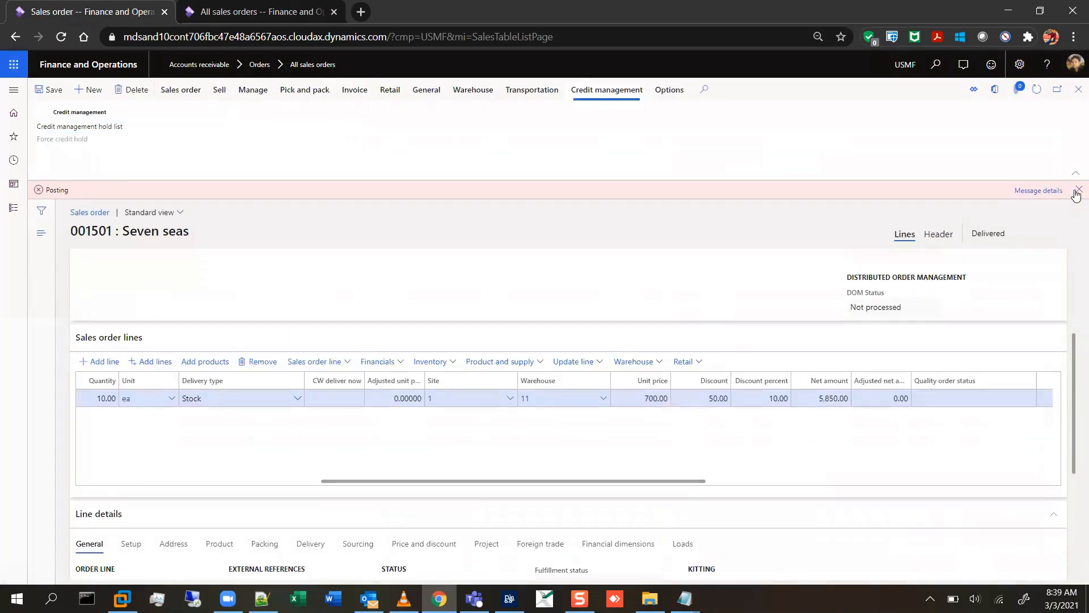
Step: Post the sales order's invoice for the packing slip quantity without printing, then view its invoice journal and close it
left_click(352, 90)
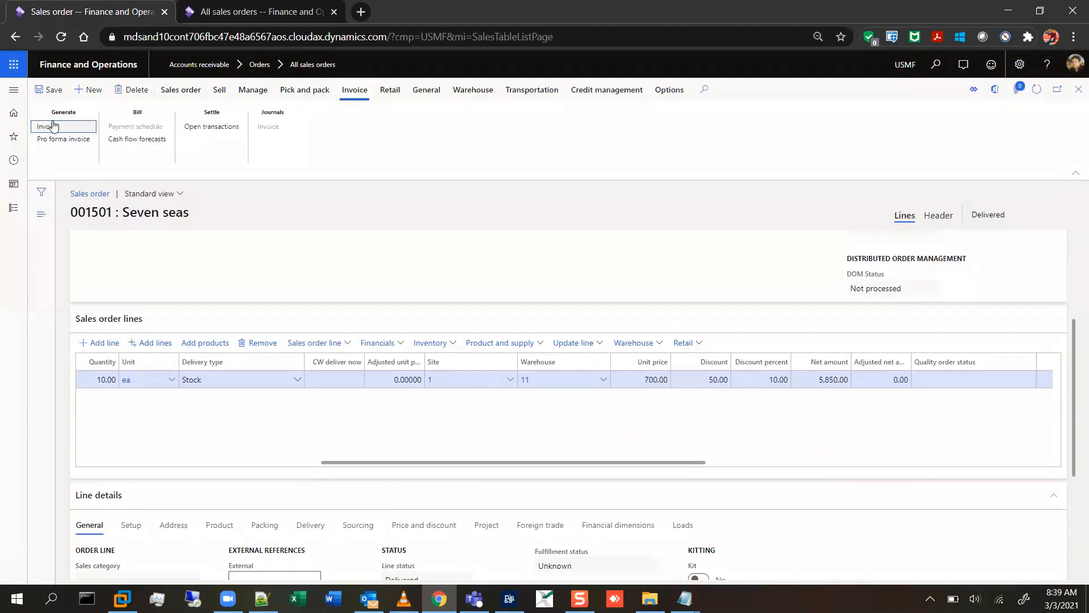
left_click(54, 129)
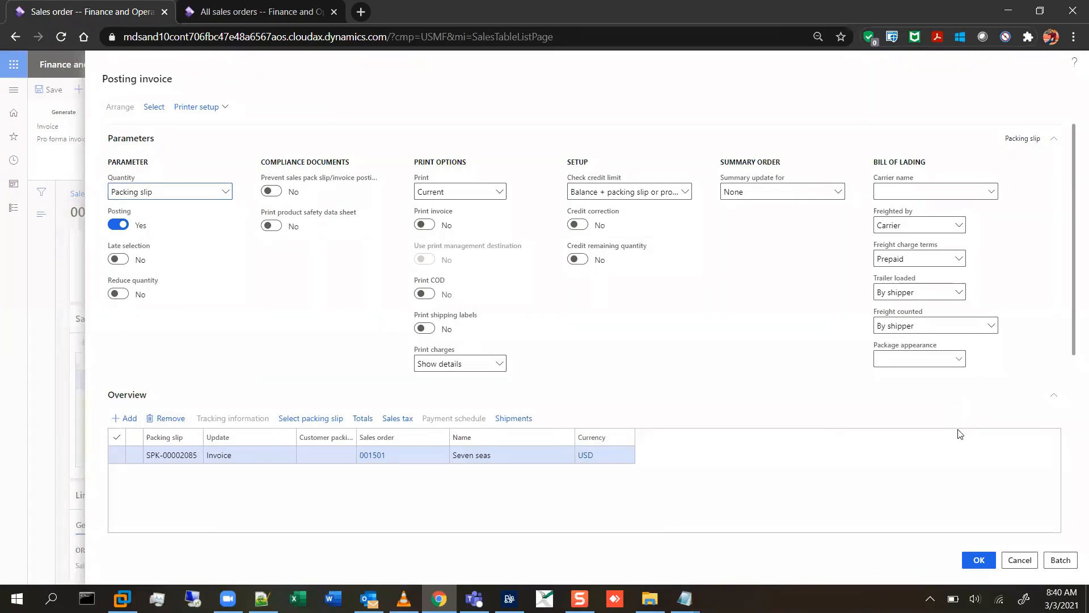
scroll(958, 434, "down", 5)
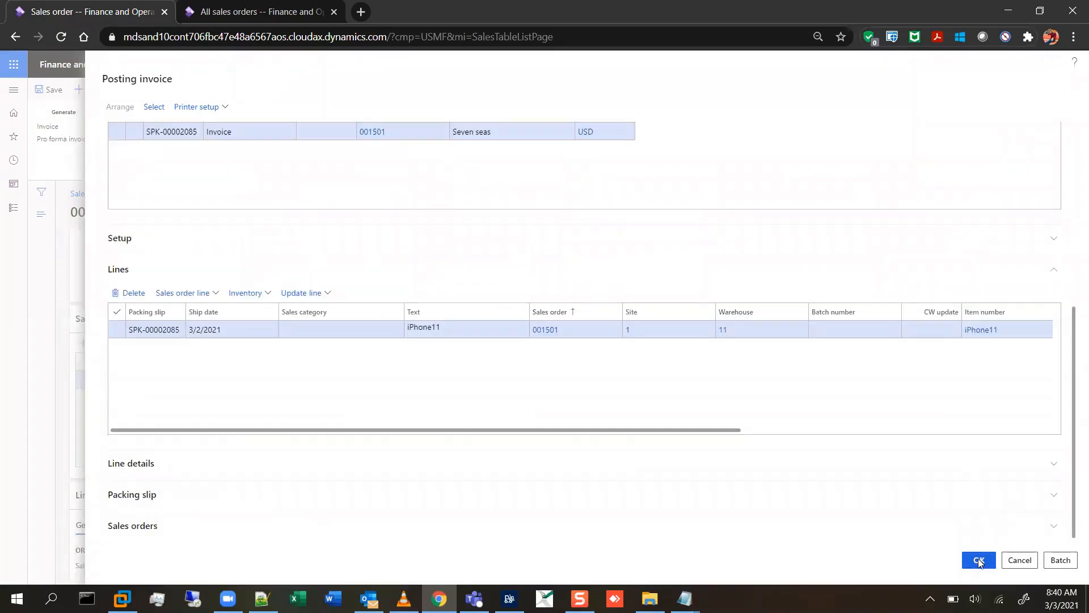
left_click(977, 560)
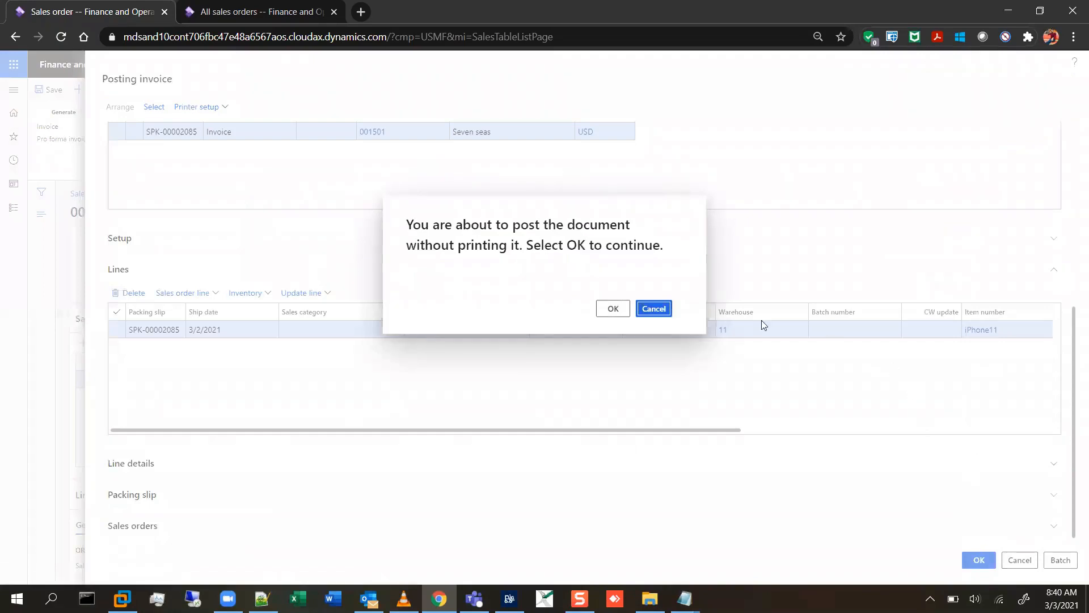
left_click(607, 311)
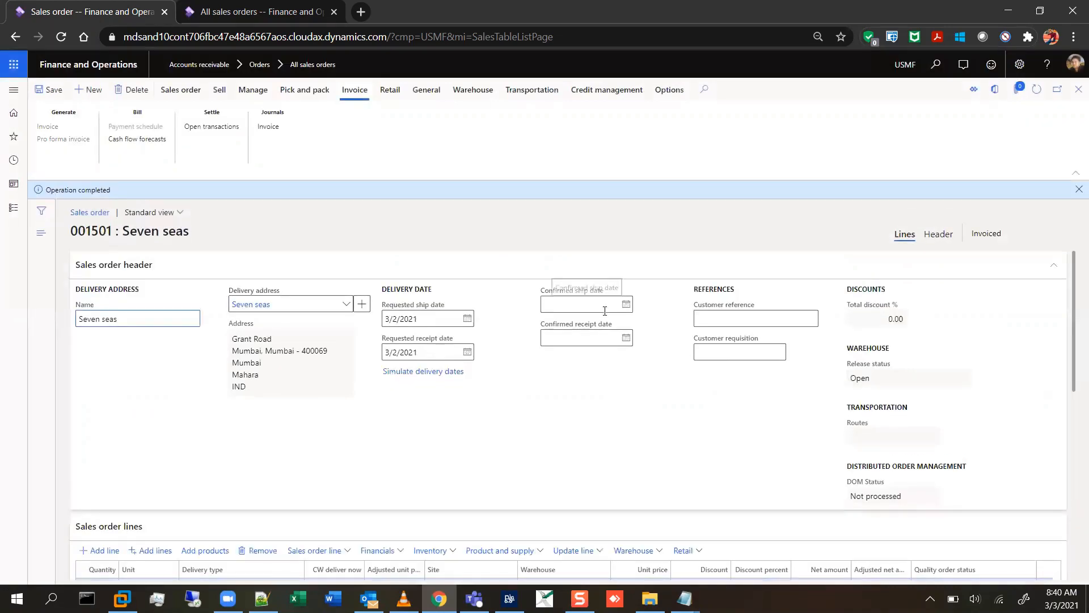
left_click(270, 127)
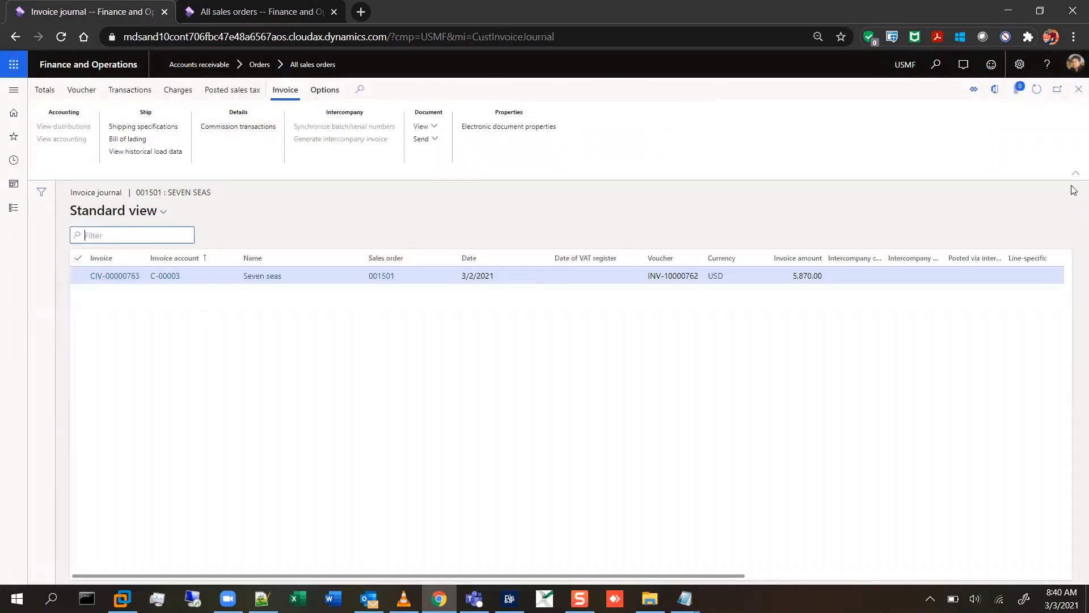
left_click(1079, 89)
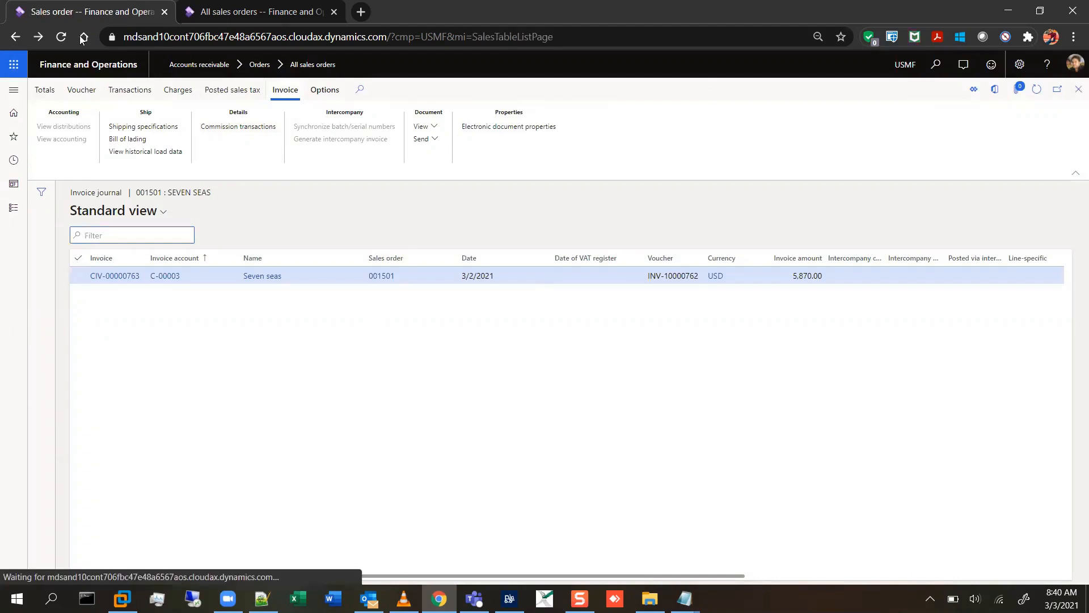
Step: Open the list of all return orders from Sales and marketing in the second browser tab
left_click(251, 17)
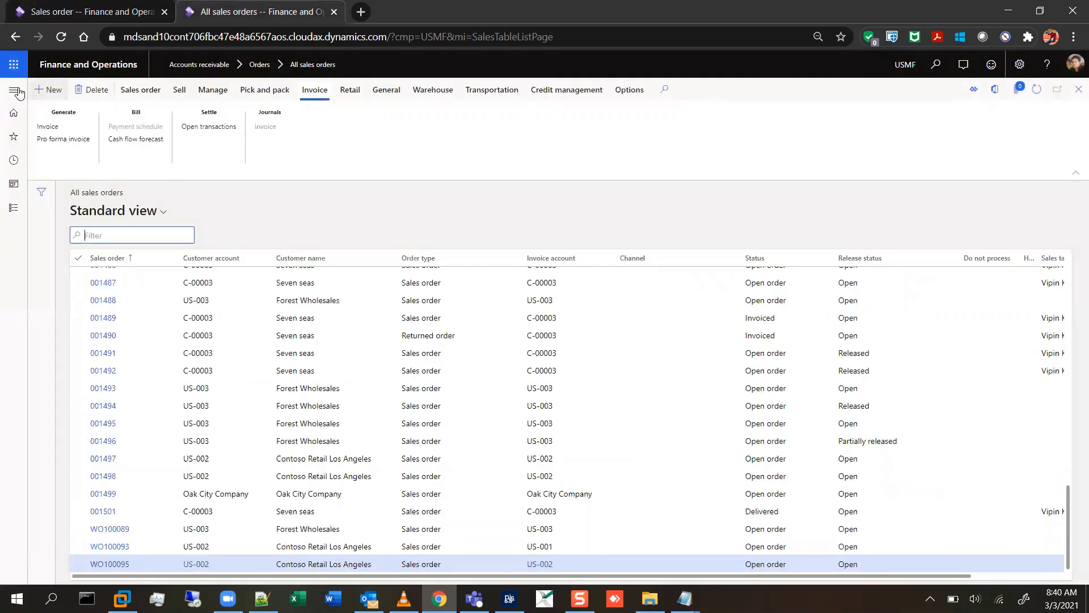
scroll(129, 411, "down", 2)
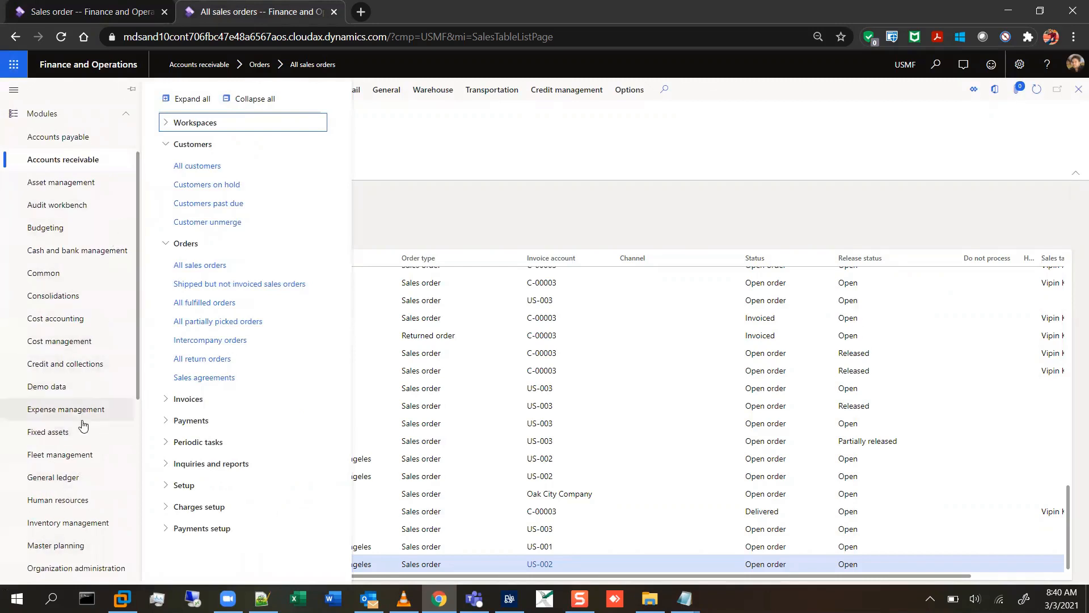
scroll(84, 431, "down", 6)
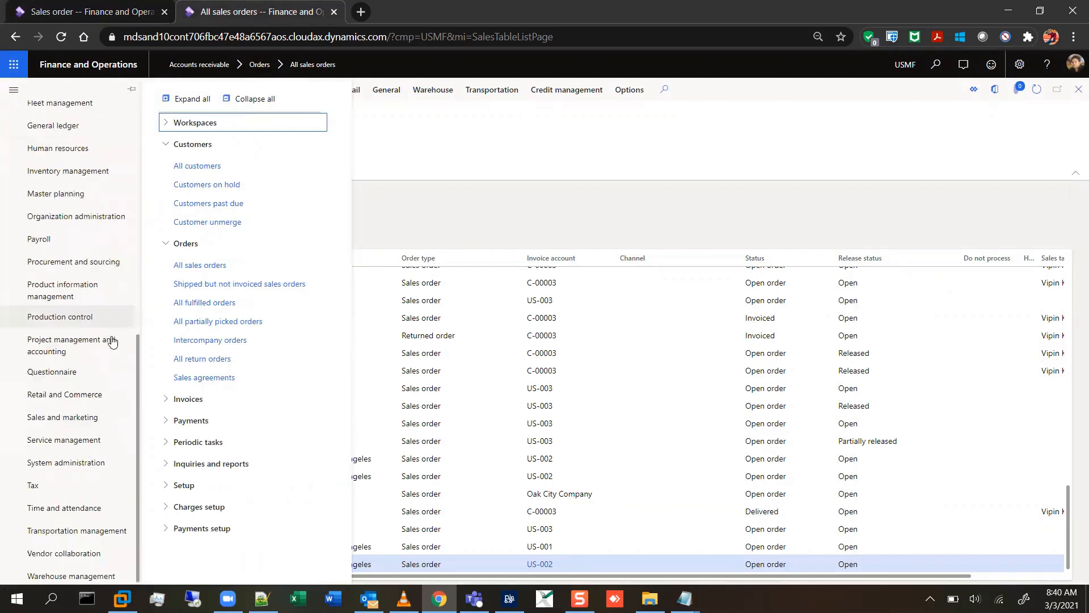
left_click(76, 419)
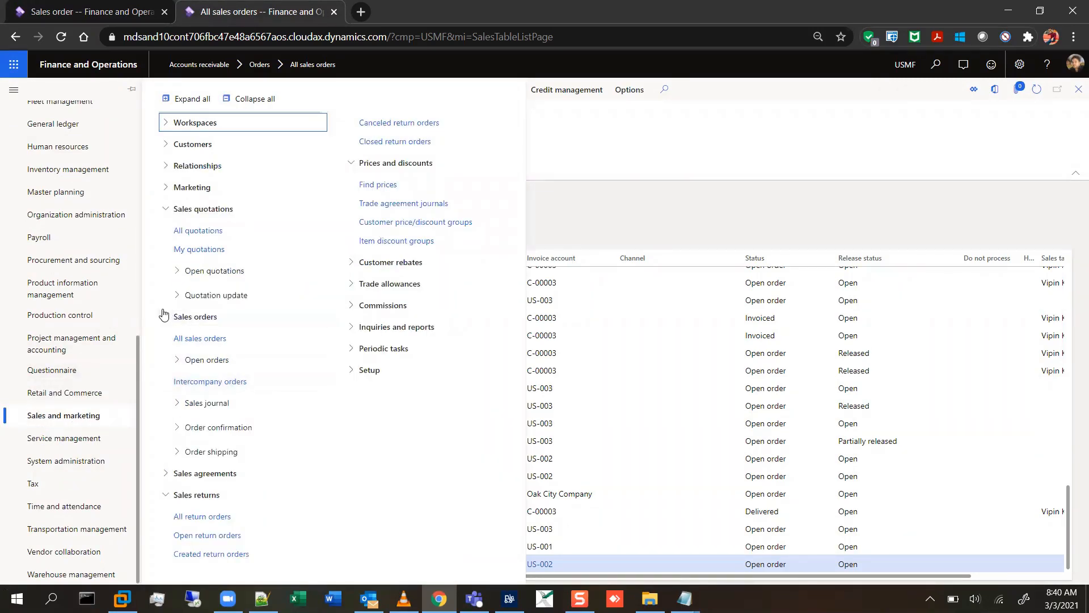
left_click(203, 517)
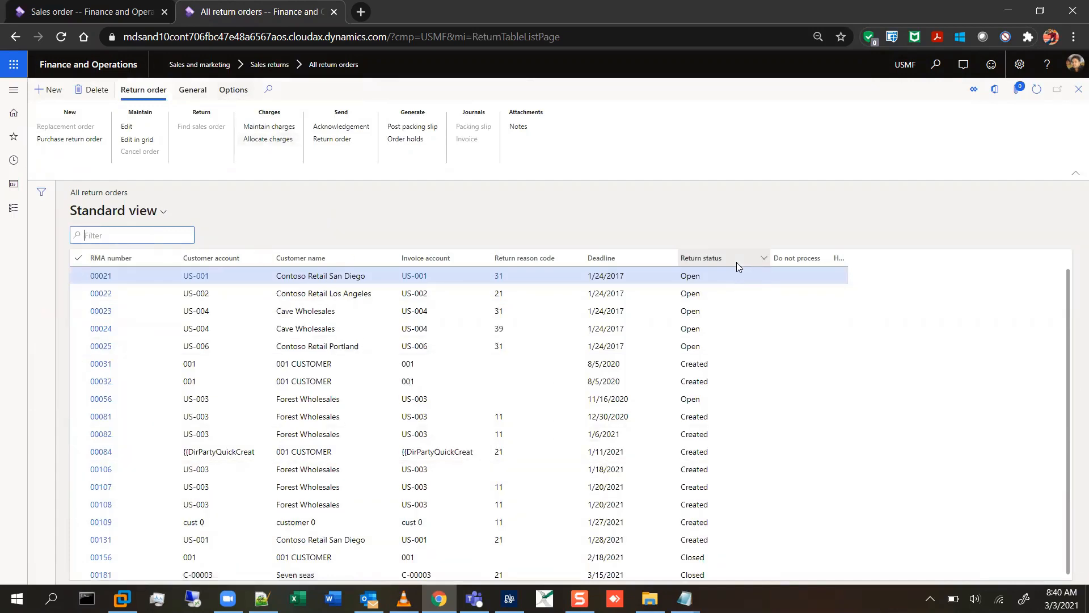
Step: Start a new return order for customer Seven seas
left_click(45, 97)
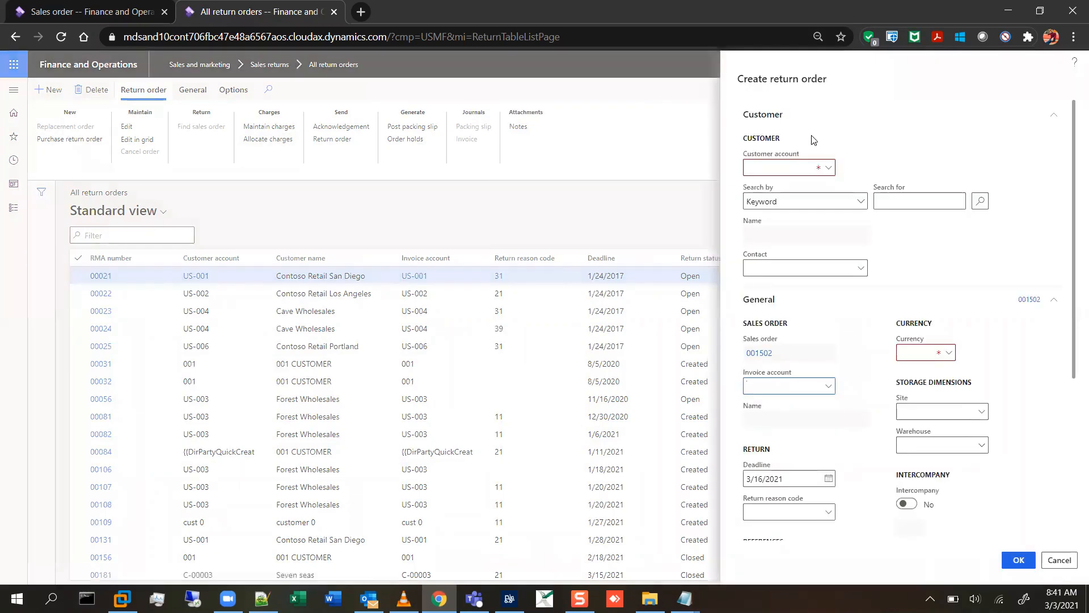
left_click(788, 165)
type("seven")
key("Tab")
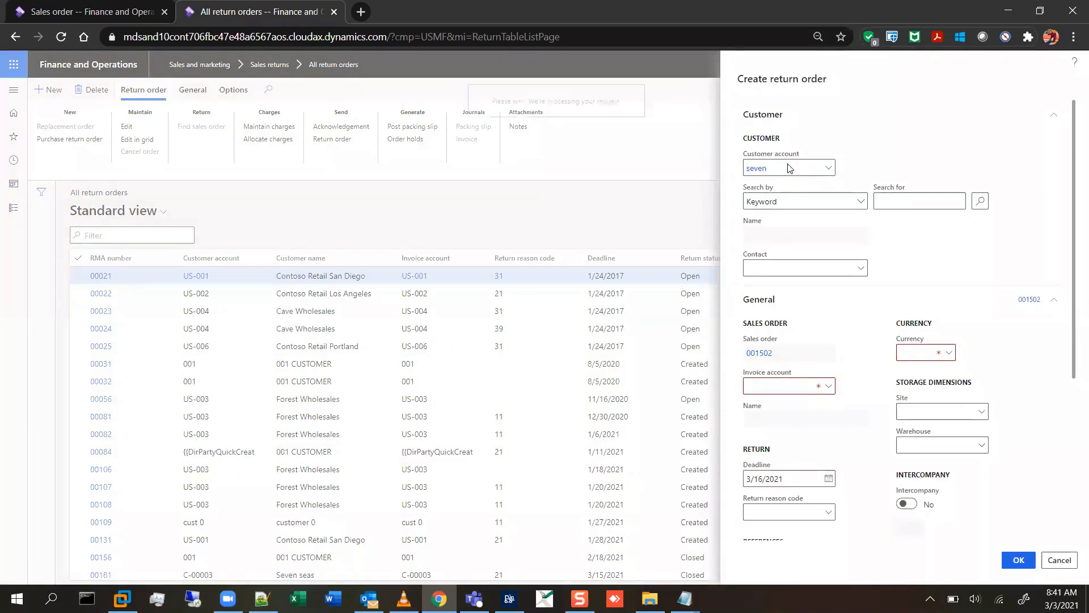
Step: View the setup list of return reason codes and go back to the new return order
scroll(952, 357, "down", 3)
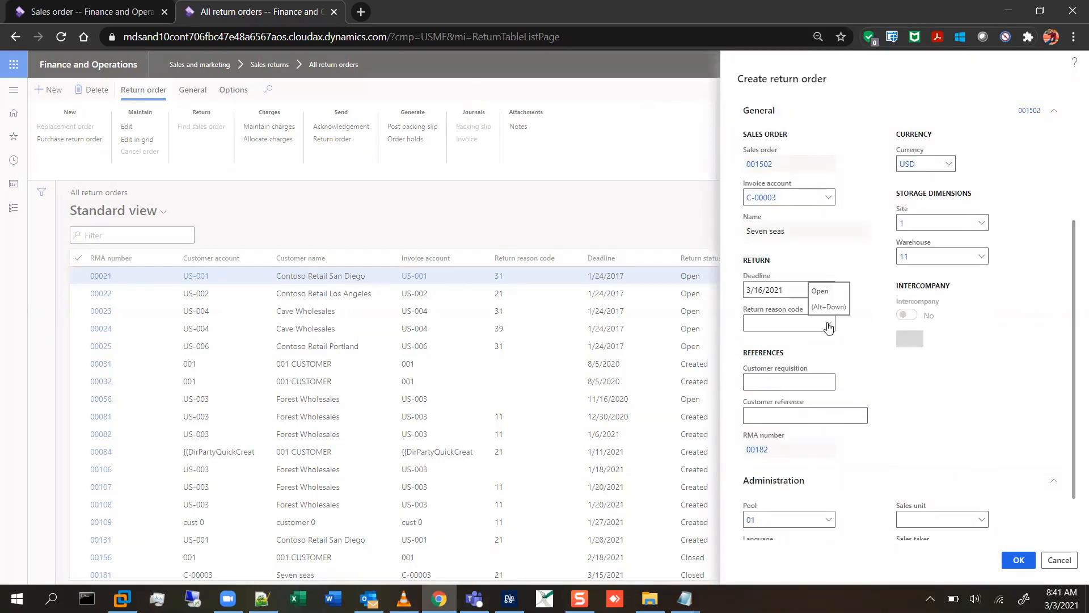
right_click(828, 327)
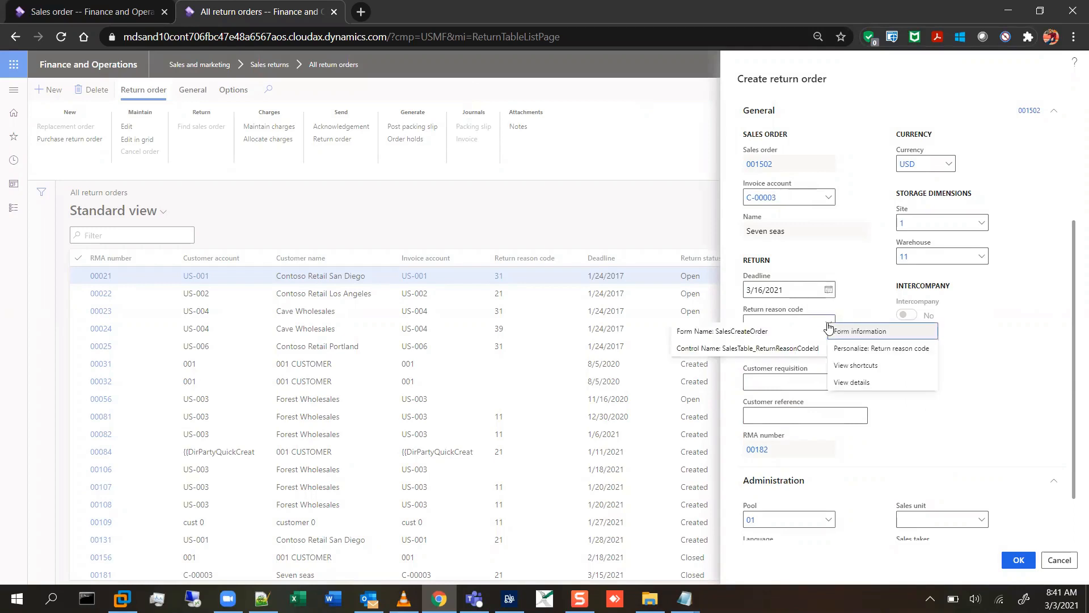
left_click(856, 385)
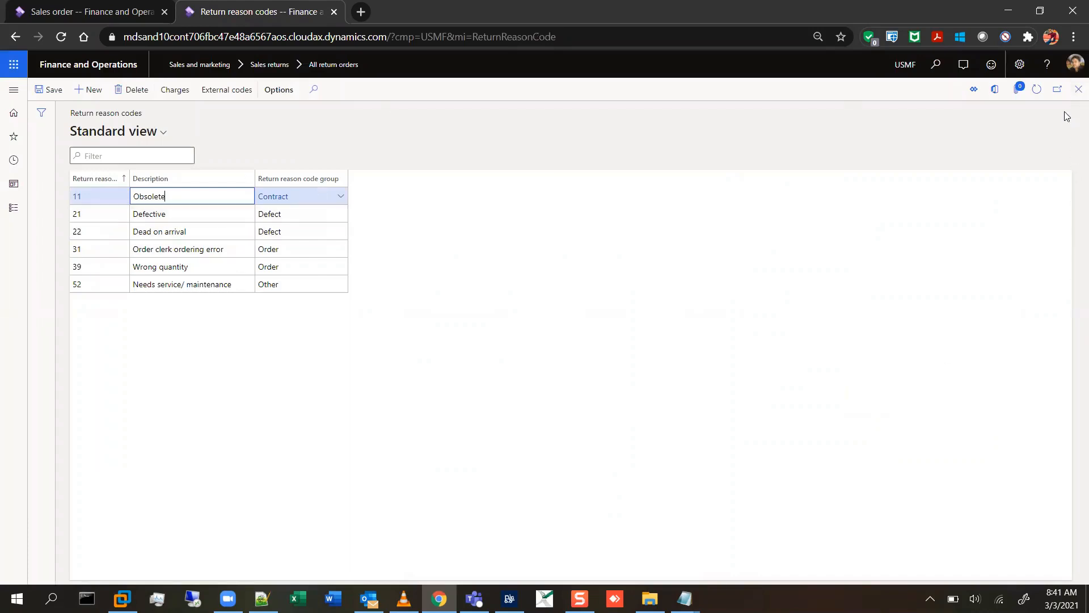
left_click(1074, 92)
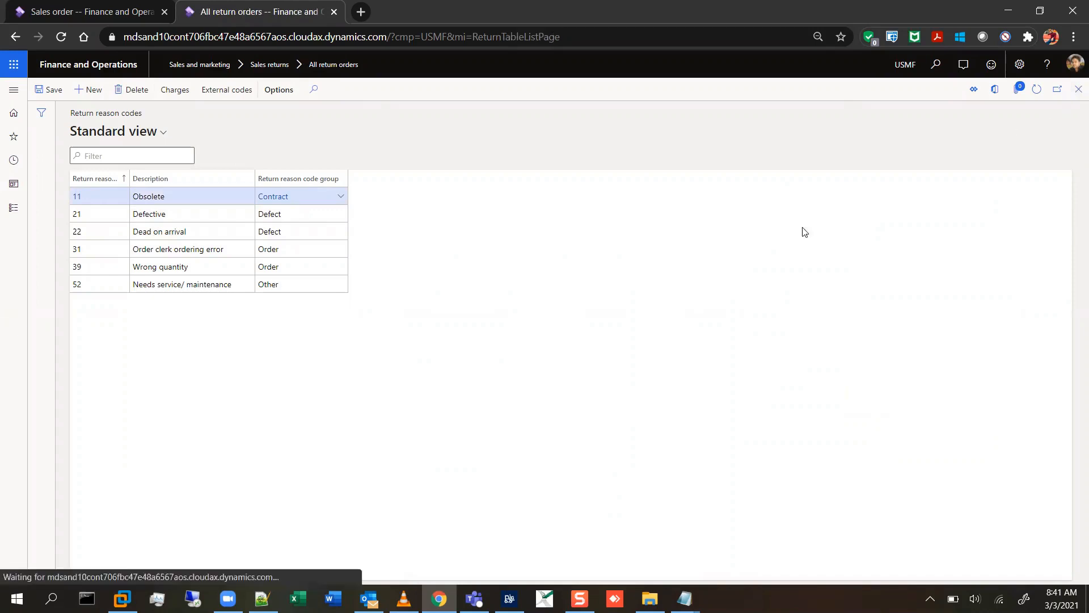
Step: Set the return reason code to 21 (Defective) and create the return order, keeping site 1 and warehouse 11
left_click(828, 325)
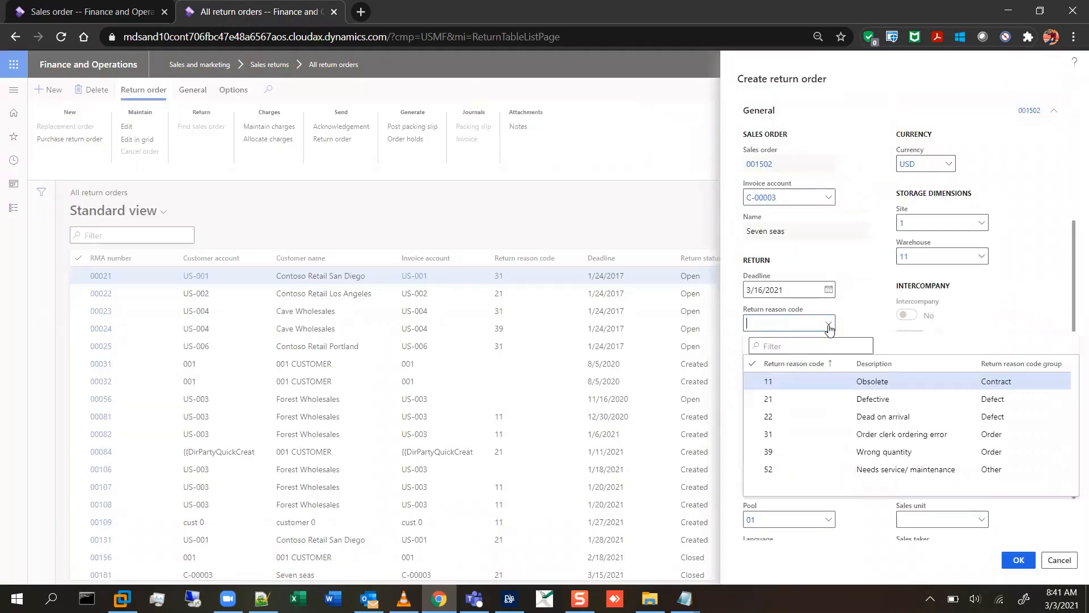
left_click(829, 398)
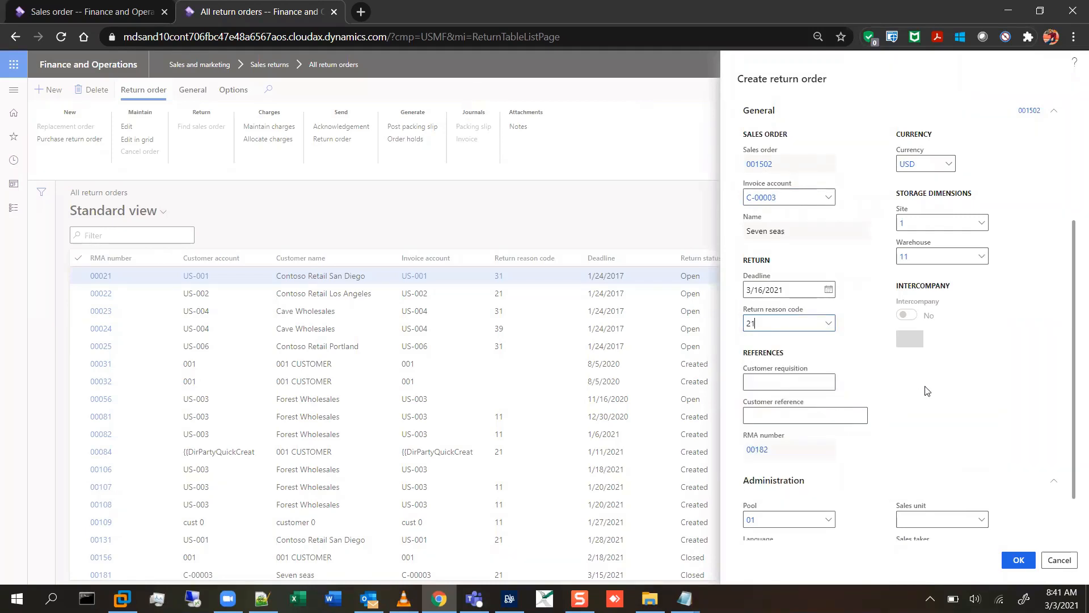
scroll(1018, 422, "down", 1)
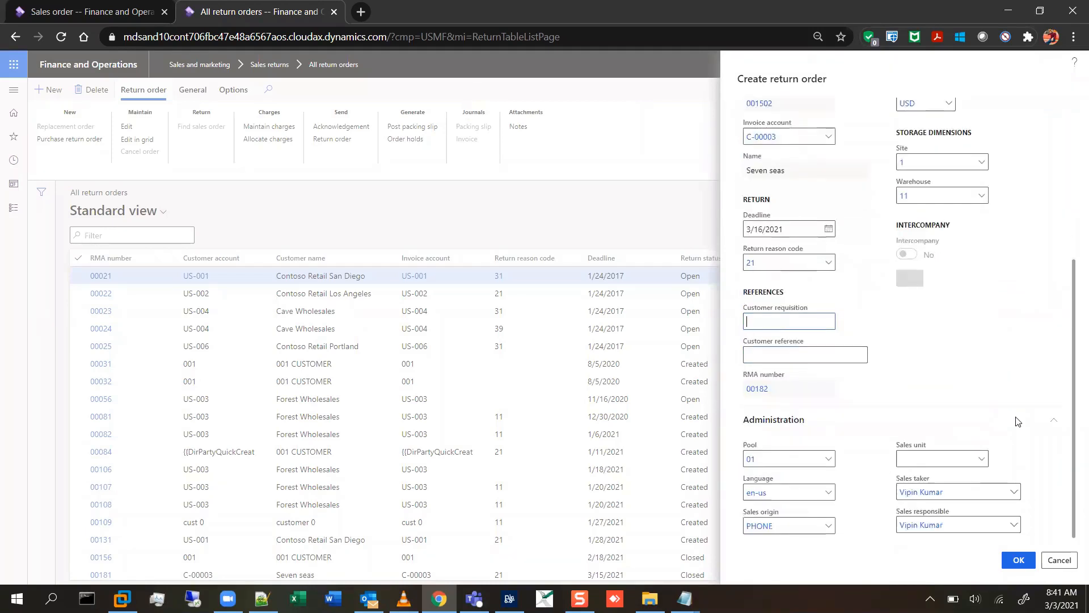
left_click(1016, 562)
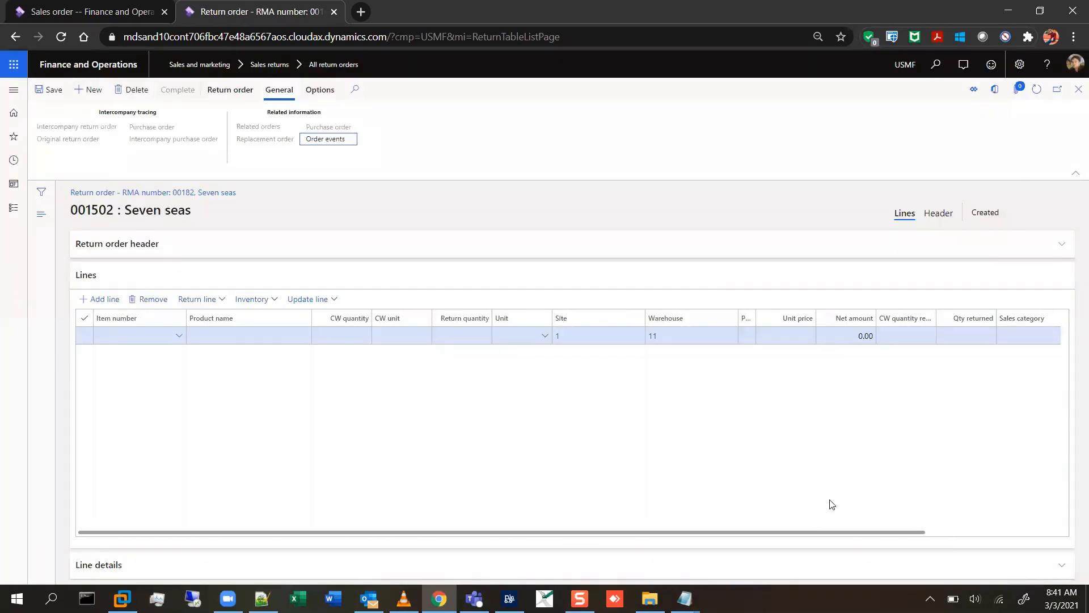
Step: Examine the empty return line's columns through to the return status and expand its line details
left_click_drag(794, 533, 928, 536)
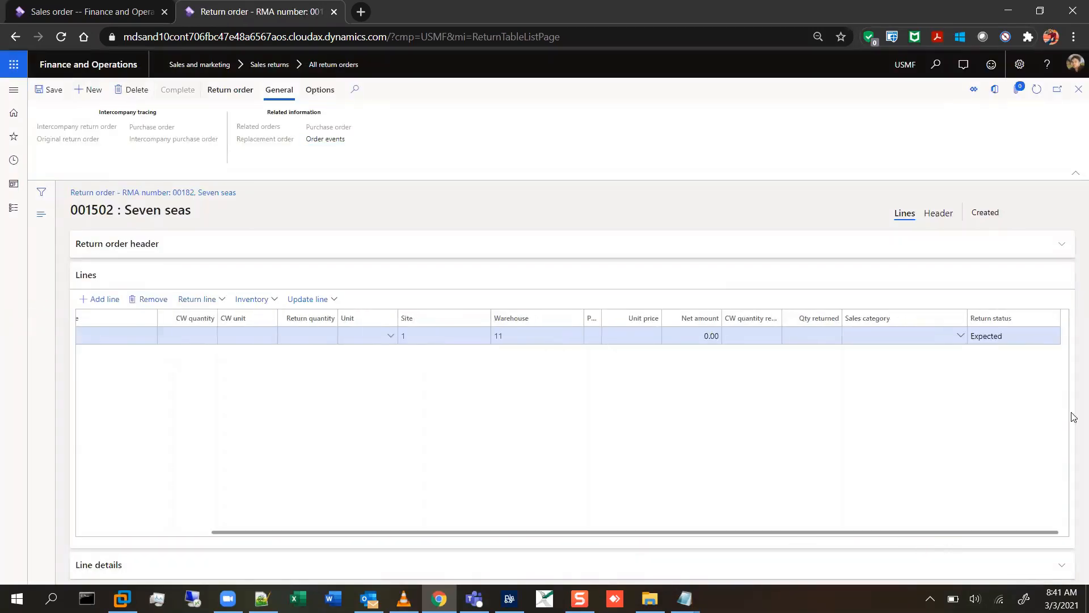
left_click(898, 576)
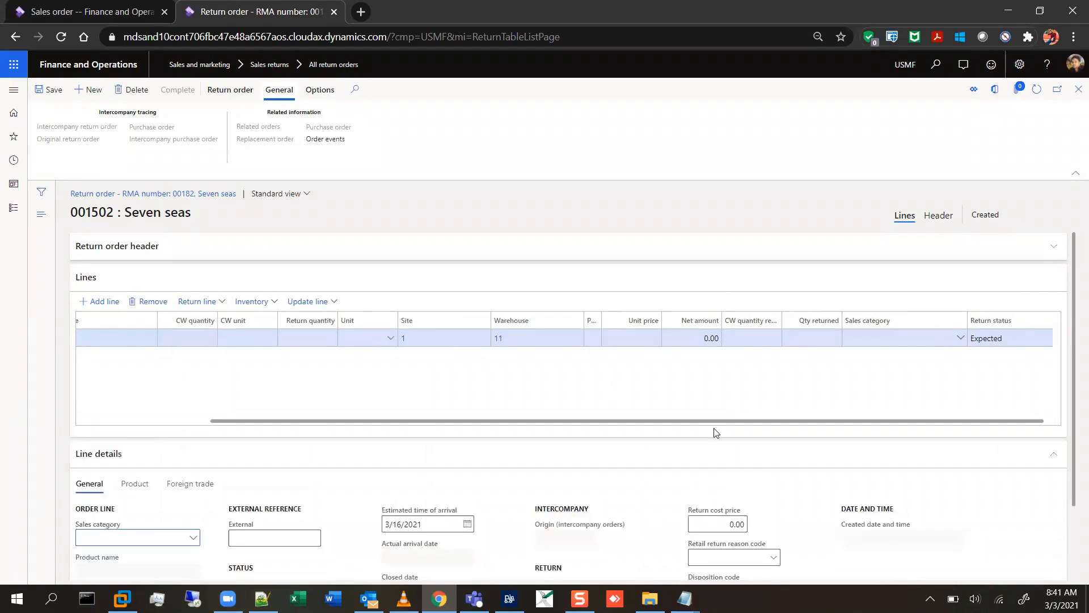
left_click_drag(716, 420, 281, 395)
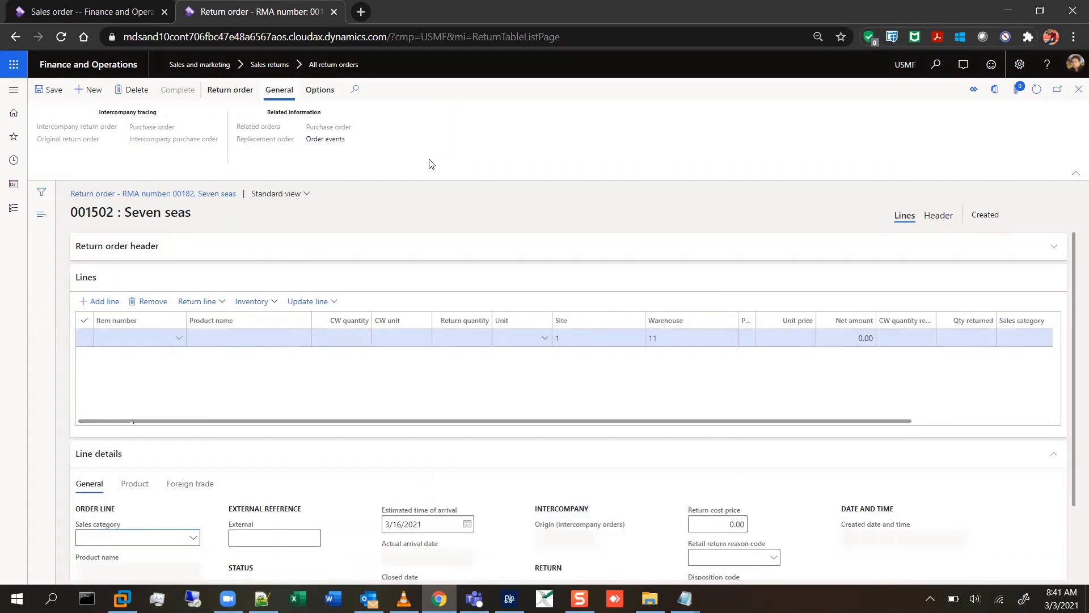
Step: Open Find sales order for the return order and compare its invoice list with the original sales order's invoice journal
left_click(229, 91)
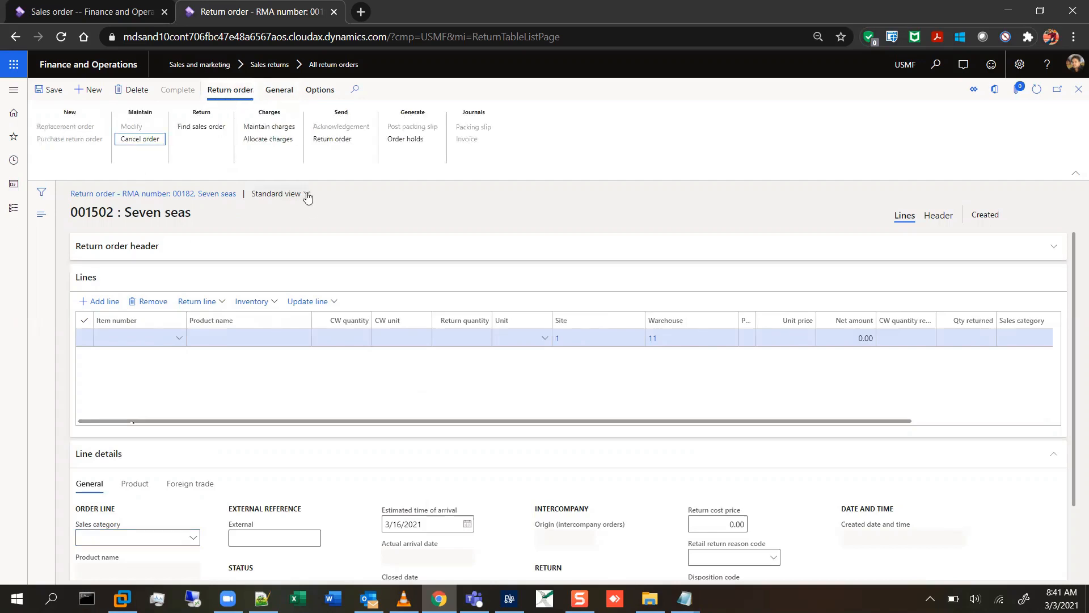
left_click(208, 127)
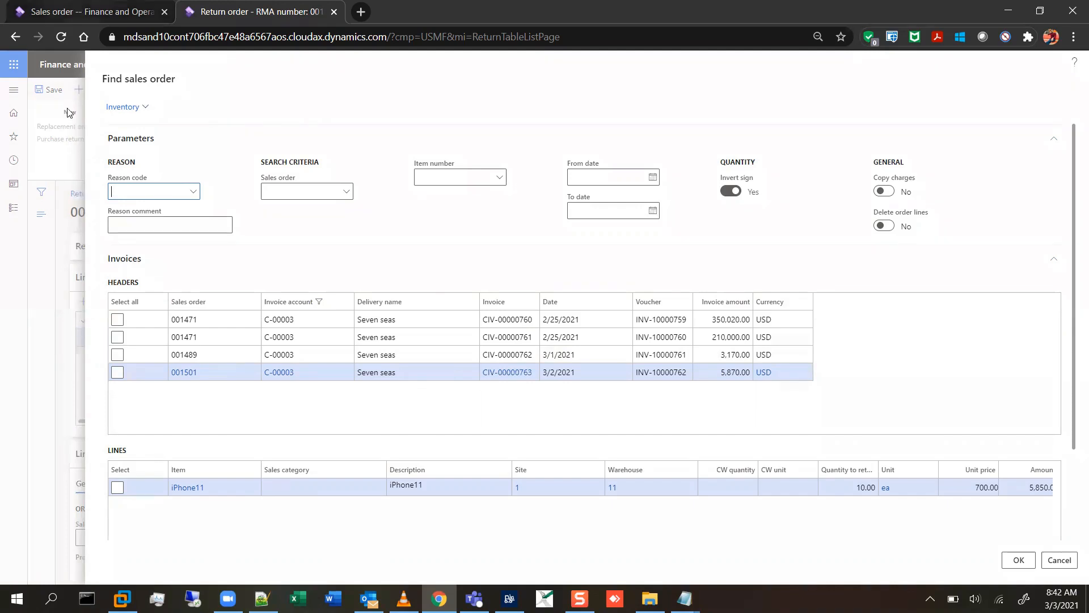
left_click(77, 8)
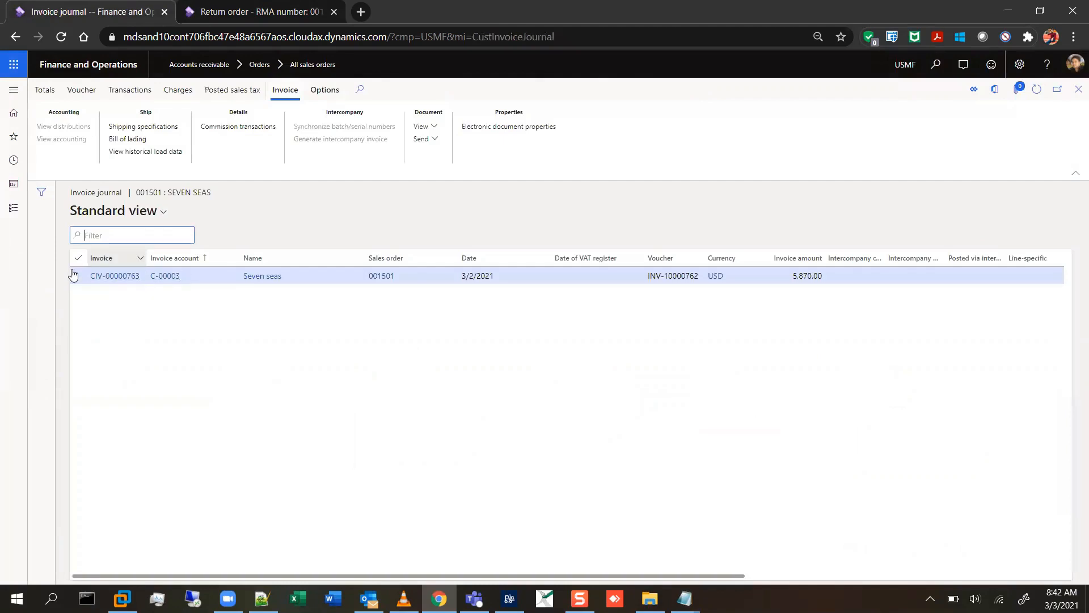
left_click(271, 12)
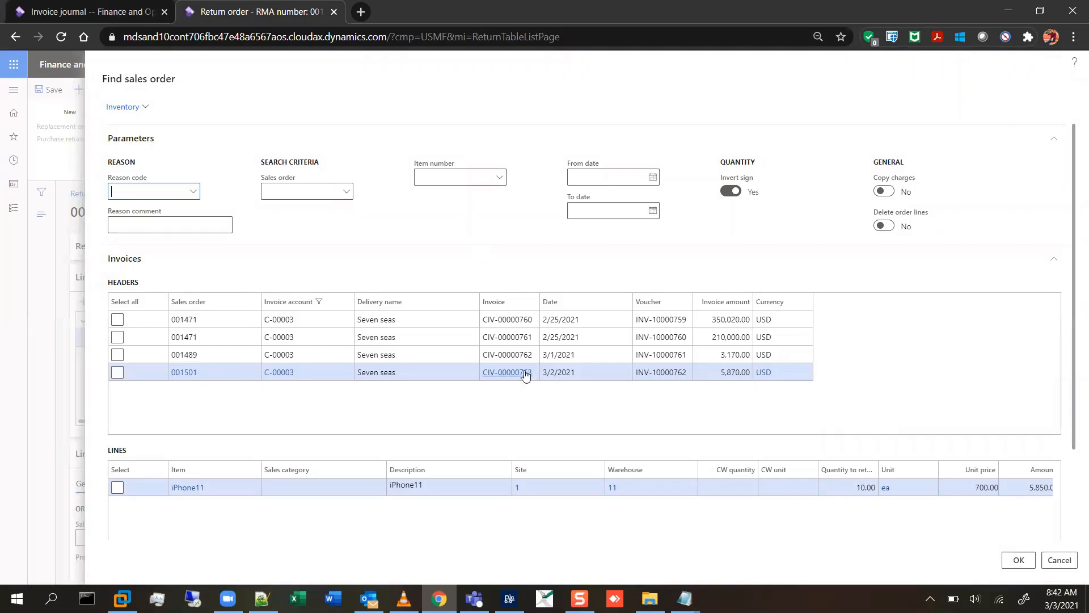
left_click(173, 266)
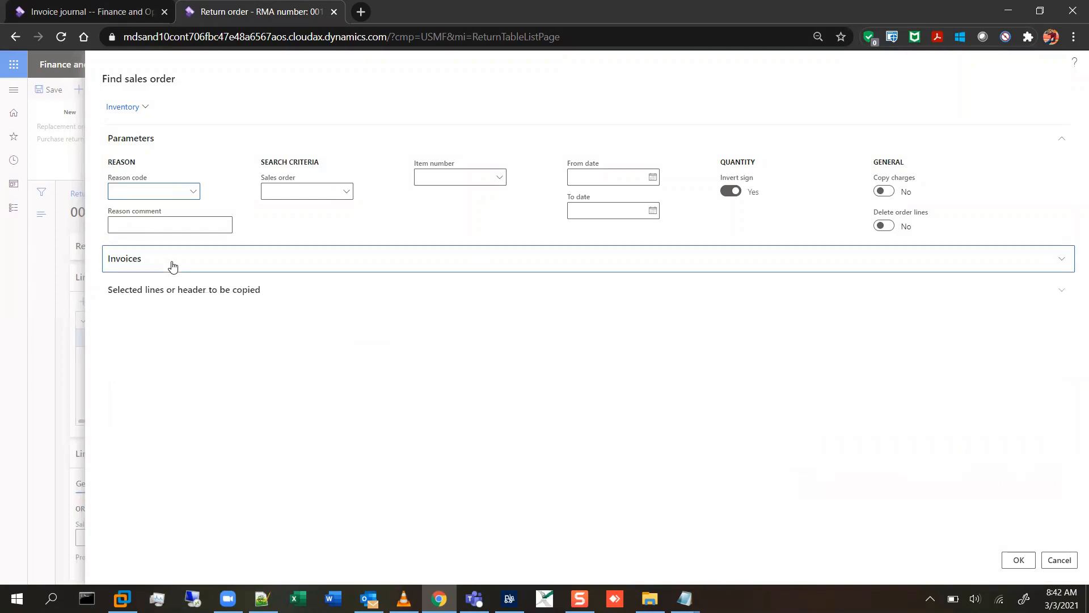
left_click(173, 266)
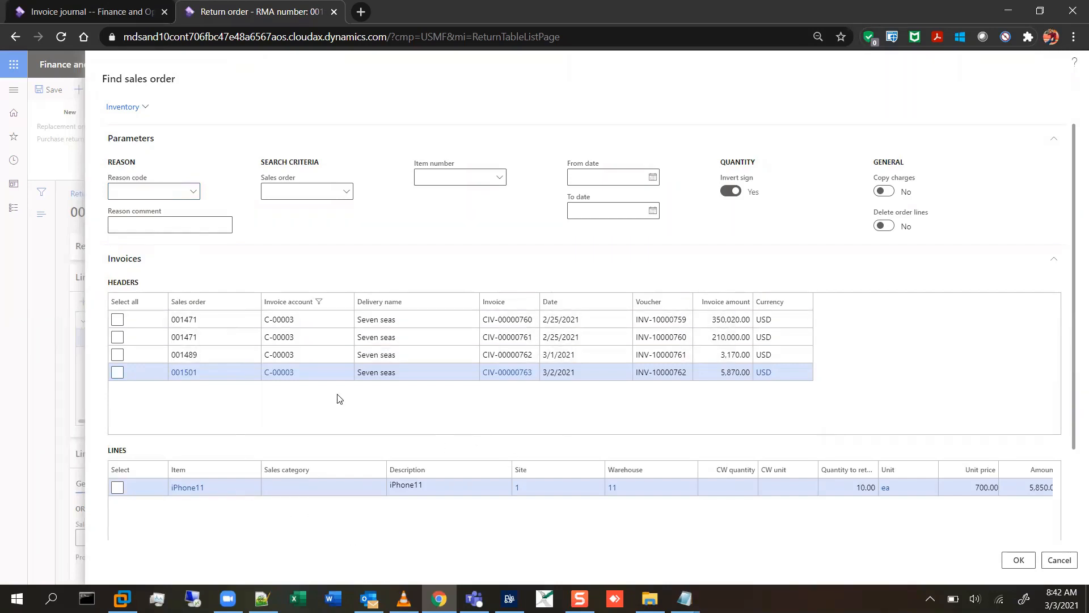
Step: Check the invoice account filter on the listed invoices and close the original sales order's invoice journal
left_click(342, 303)
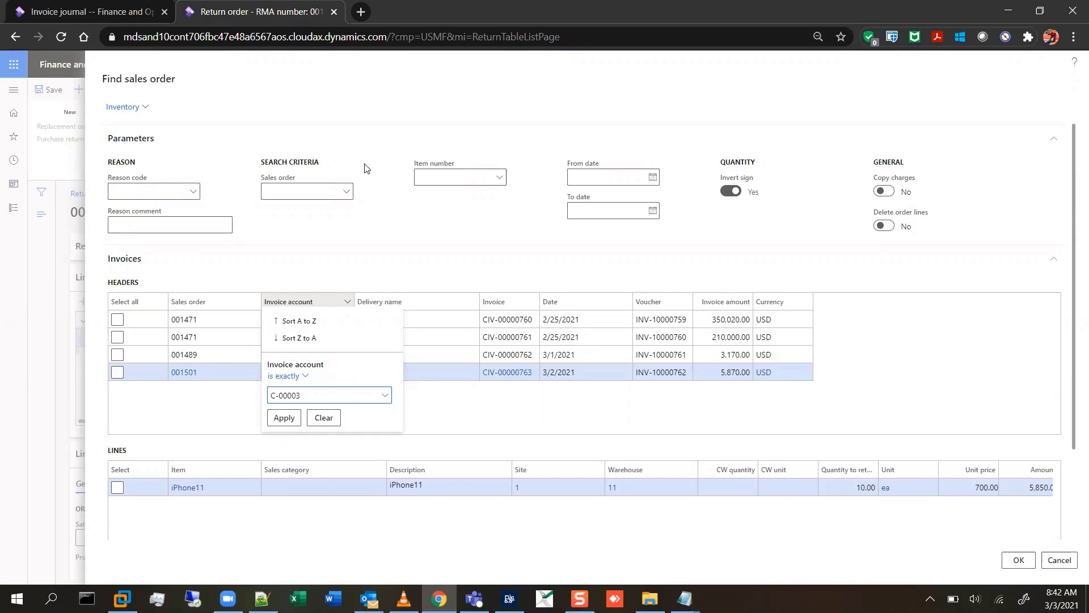
left_click(62, 12)
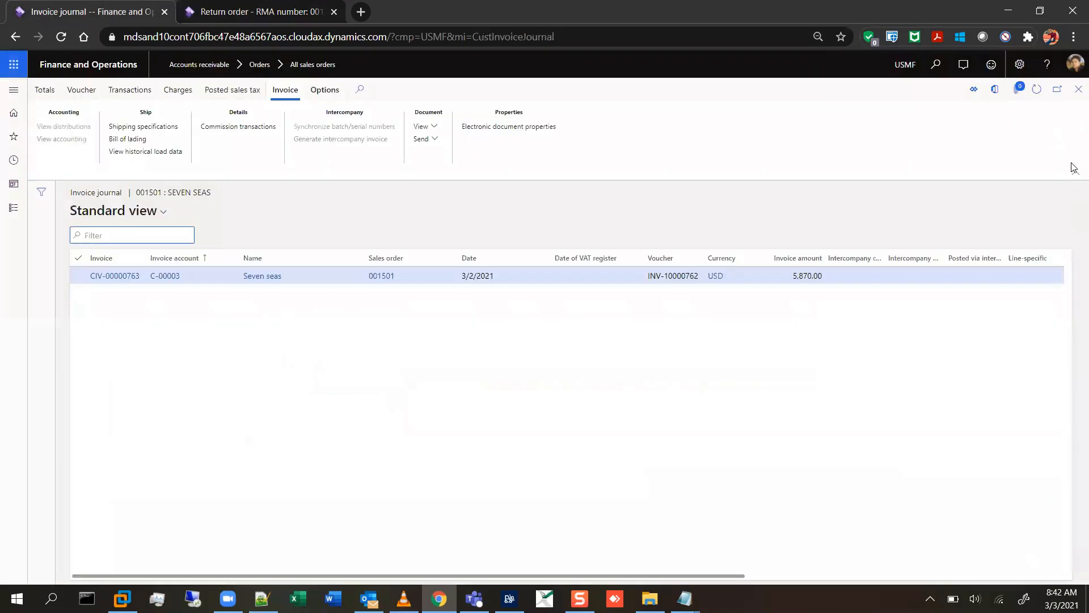
left_click(1078, 90)
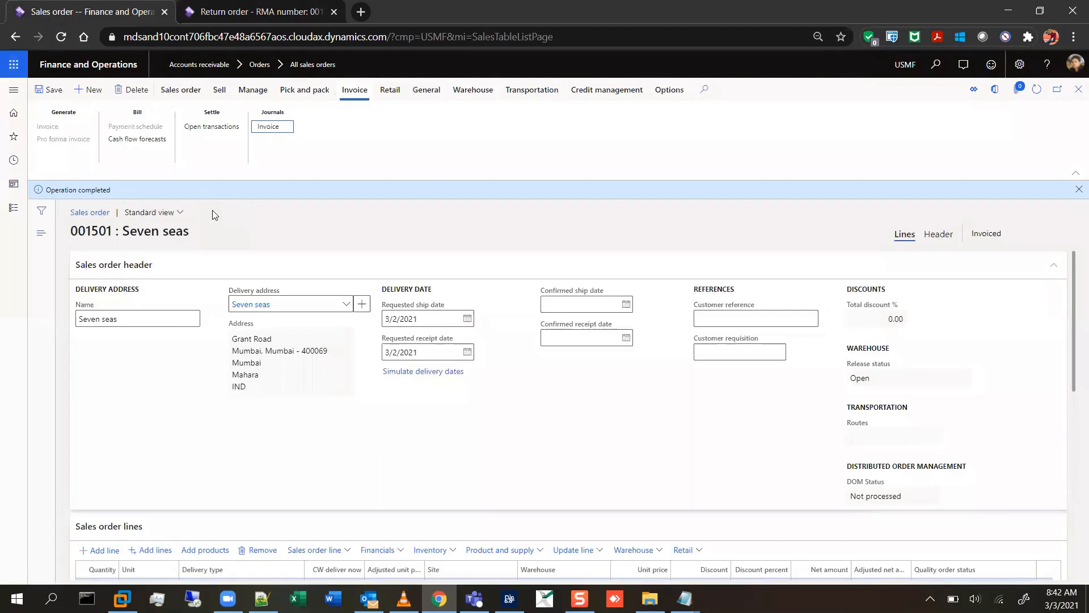
left_click(185, 89)
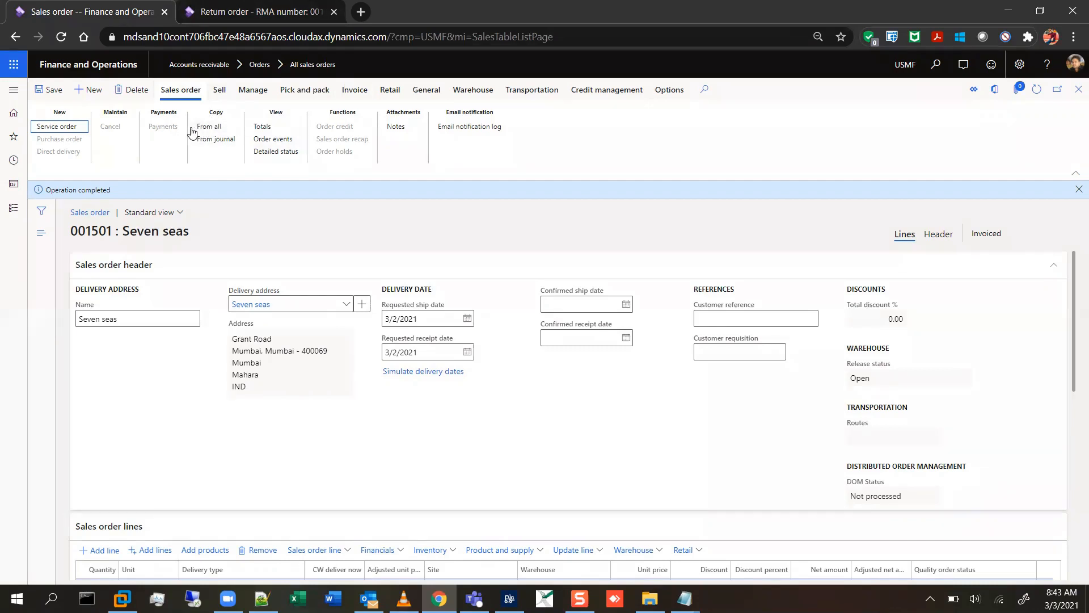
left_click(234, 12)
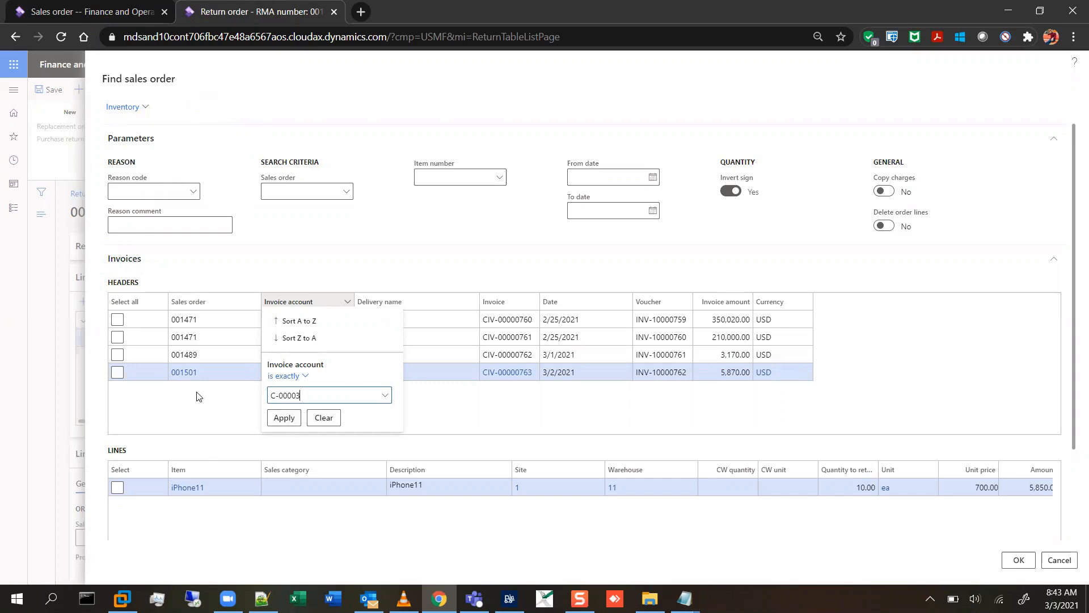
key("Return")
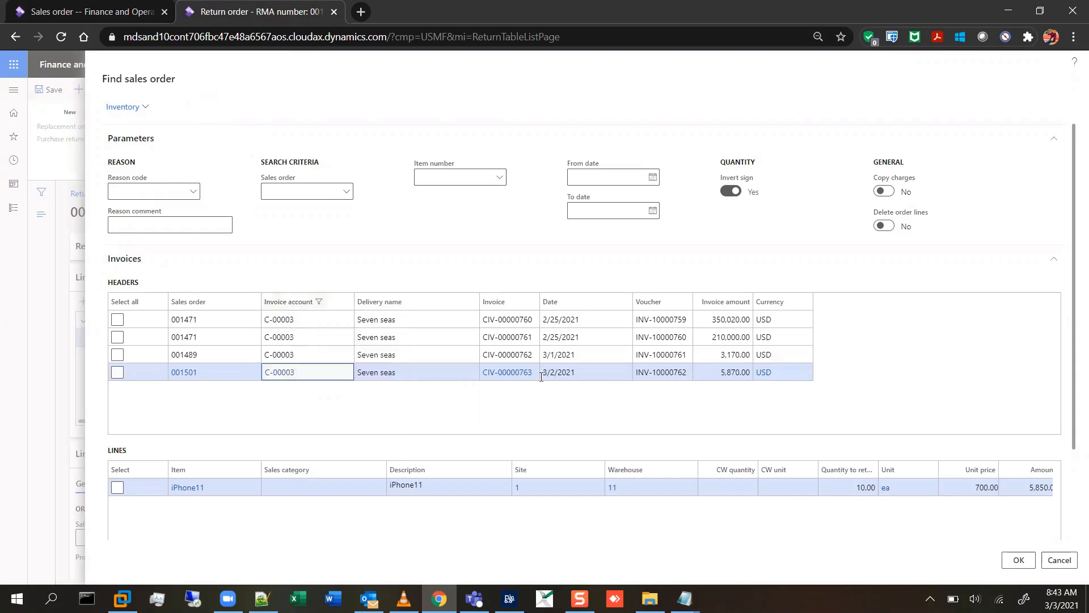
Step: Reopen the original sales order's invoice journal and review the return's invoice search and its parameters again
left_click(78, 14)
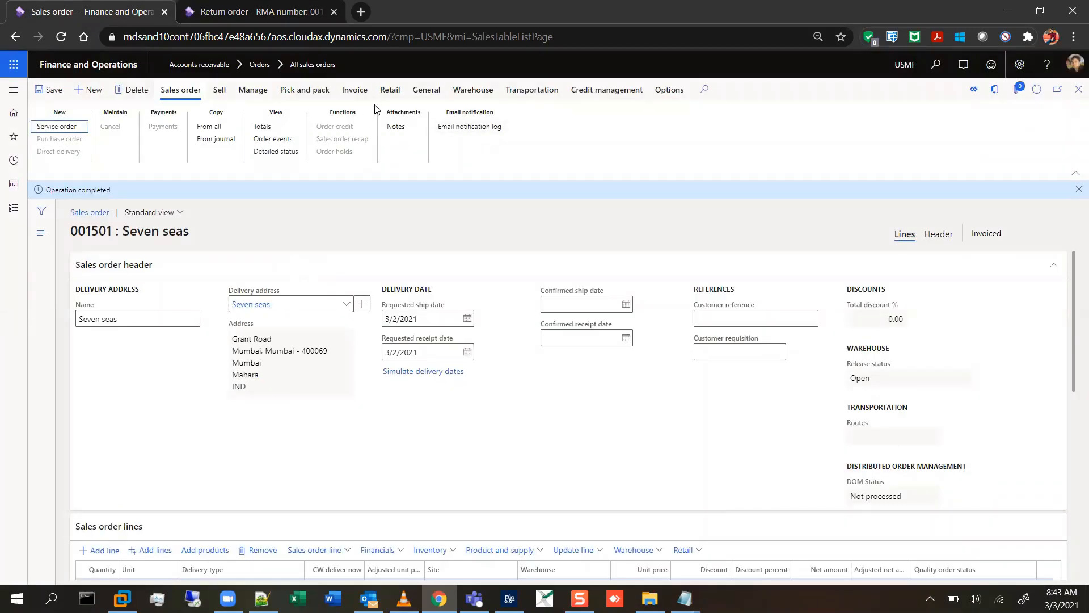
left_click(359, 97)
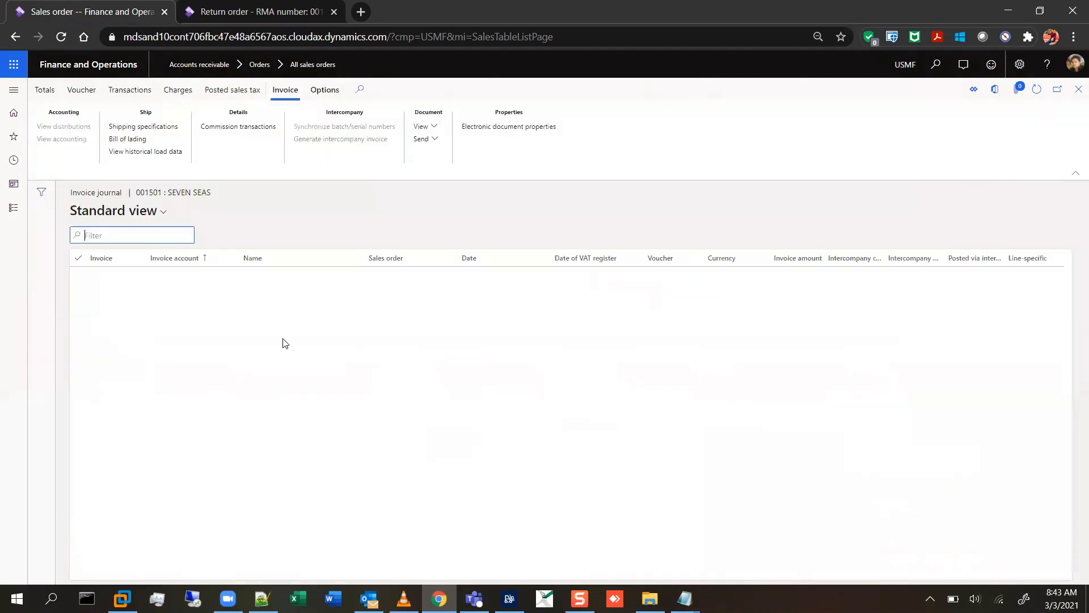
left_click(262, 17)
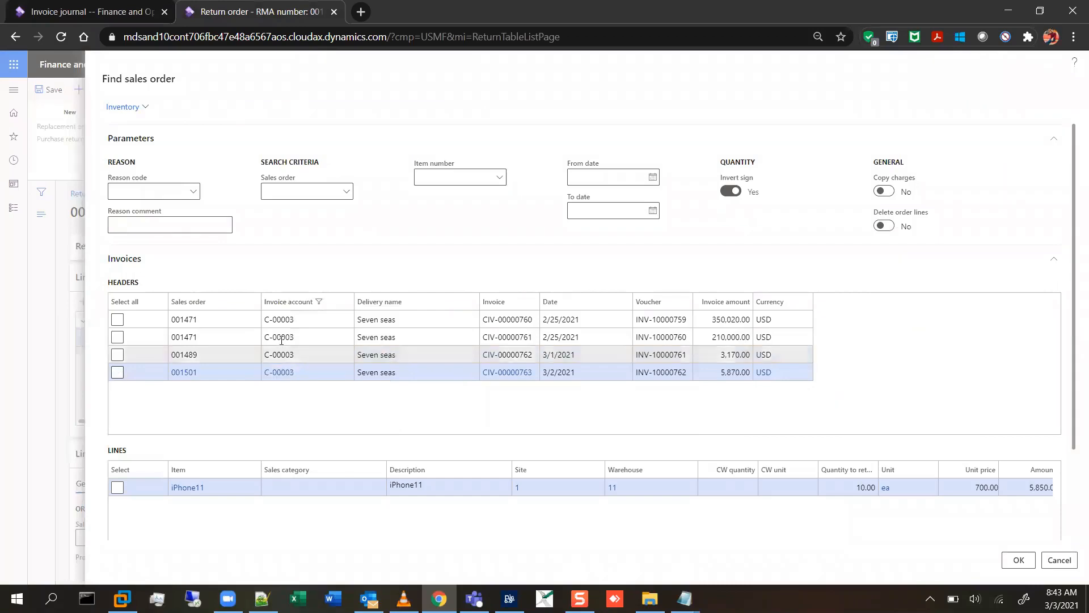
left_click(177, 142)
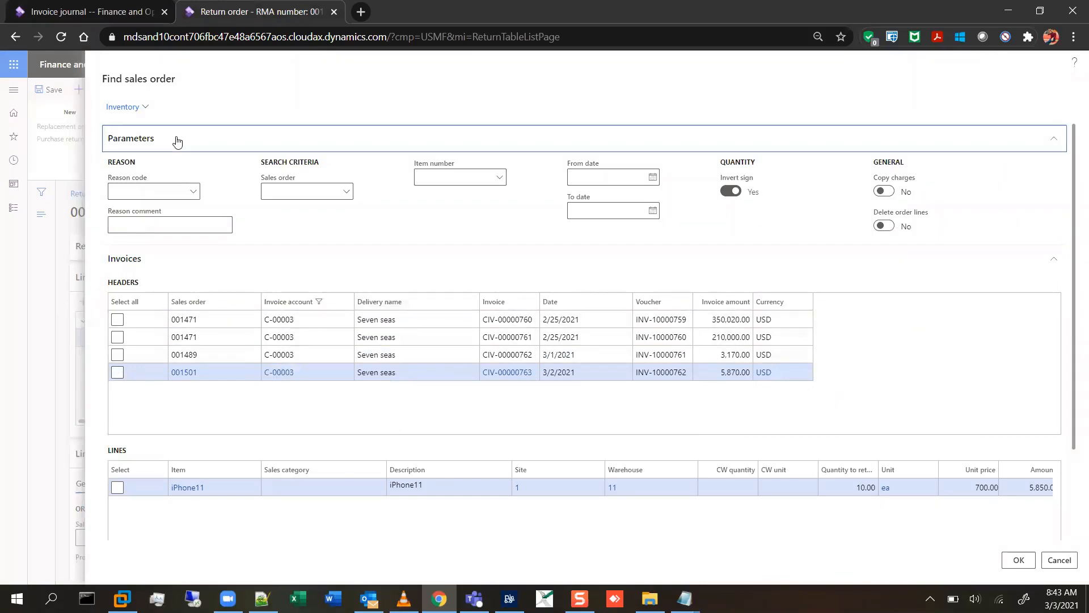
left_click(209, 148)
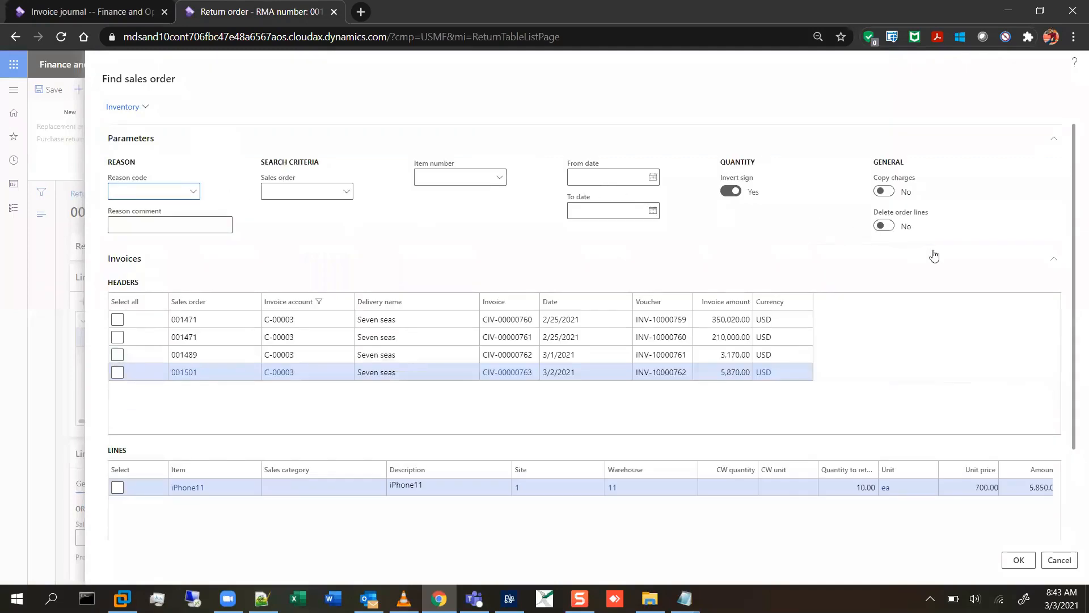
Step: Turn on Copy charges, select the Seven seas invoice dated 3/2/2021, and copy its iPhone11 line into the return order
left_click(888, 192)
left_click(117, 372)
scroll(1064, 513, "down", 2)
left_click(953, 491)
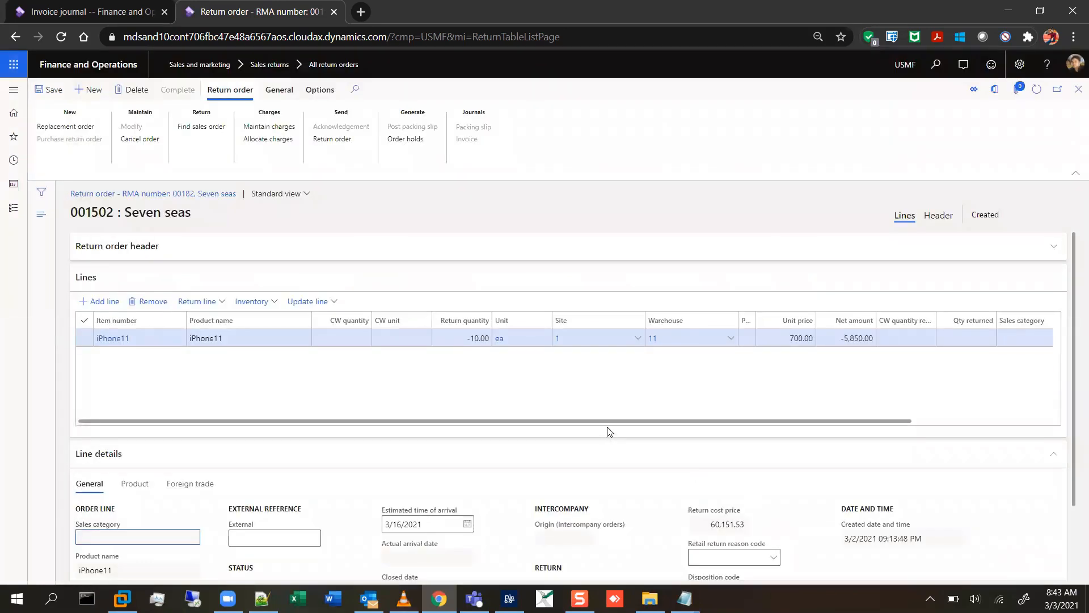
Step: Examine the iPhone11 line's return quantity, amount and return status
left_click(449, 337)
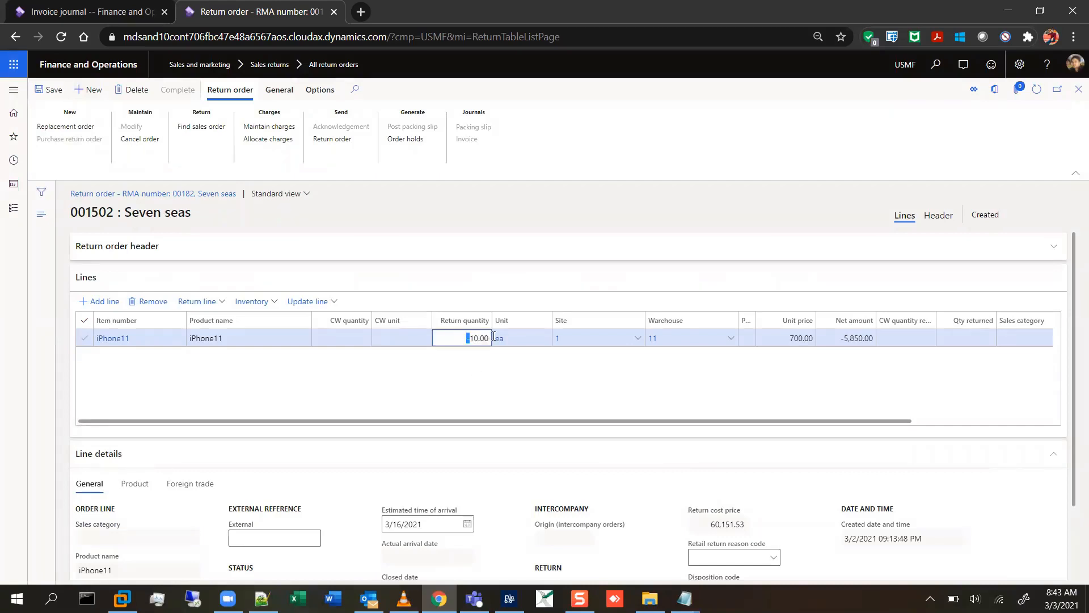
left_click(544, 397)
left_click_drag(597, 423, 835, 419)
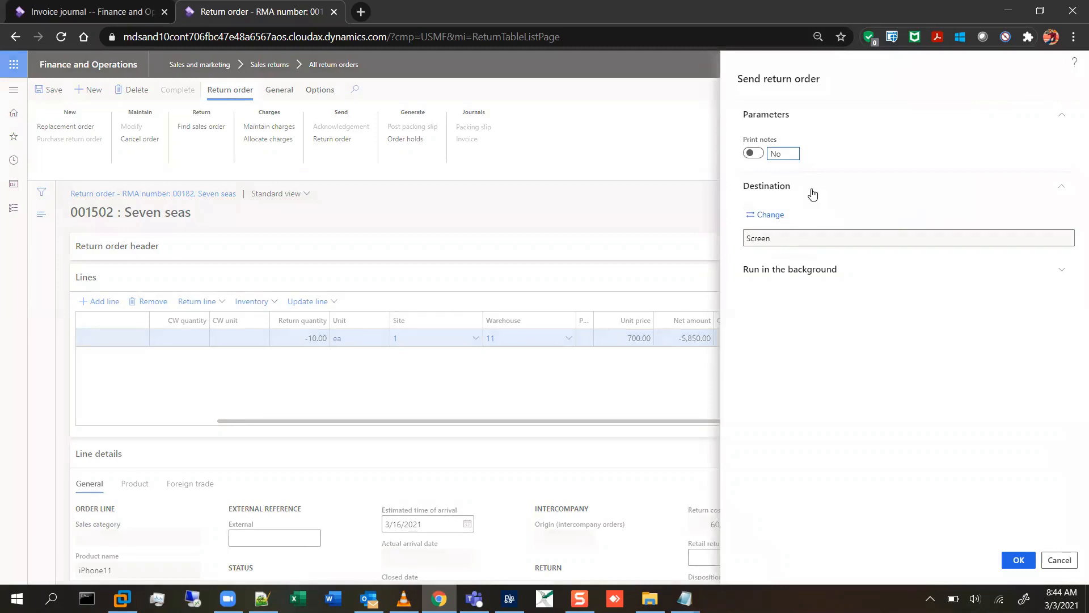
Step: Send the return order document to the screen without notes, and close the preview
left_click(1018, 561)
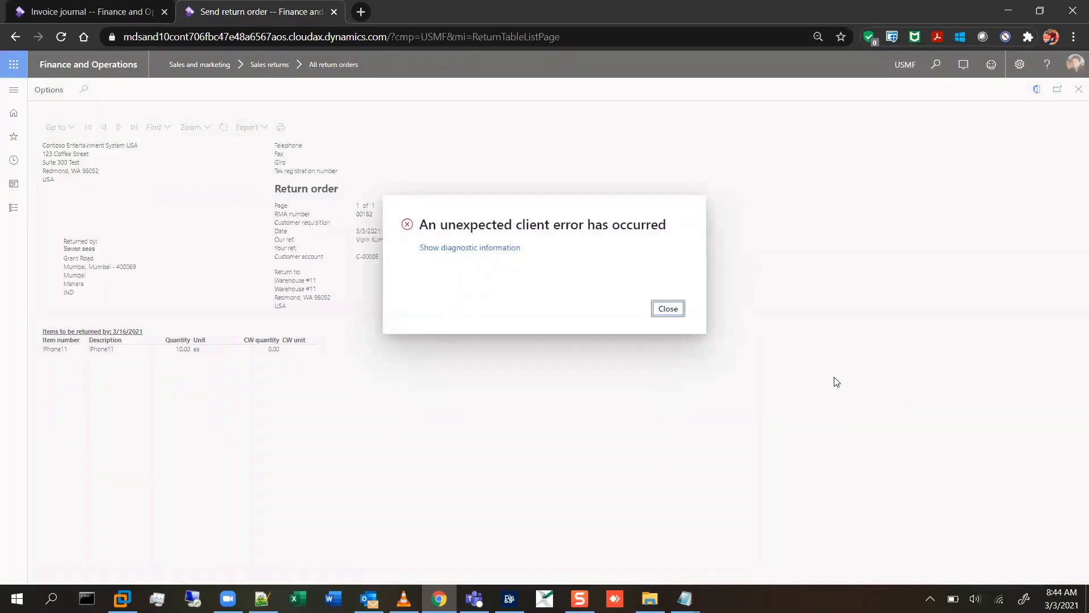
left_click(678, 309)
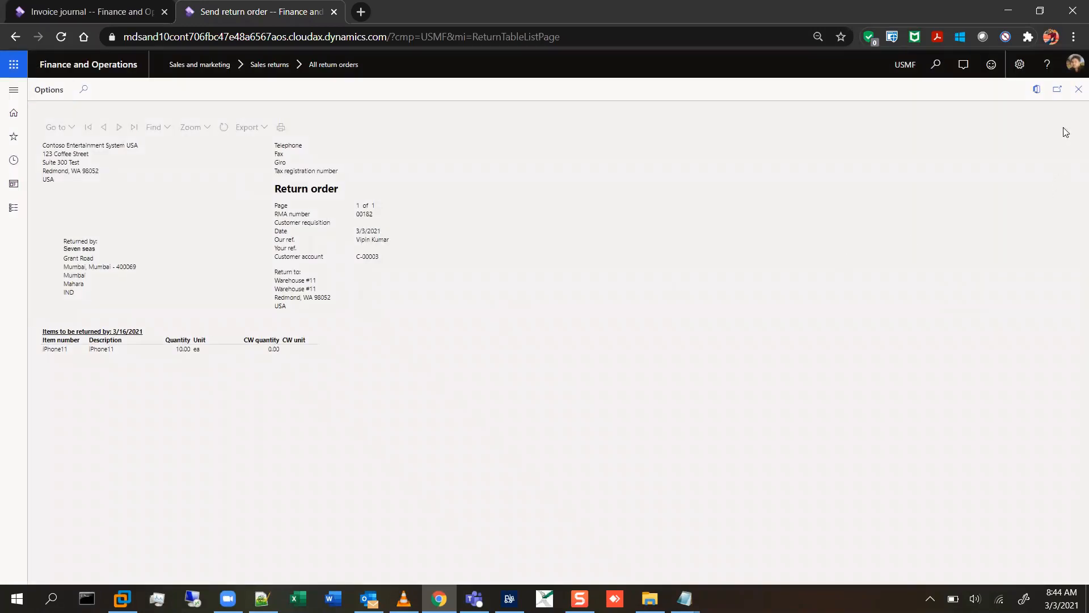
left_click(1076, 91)
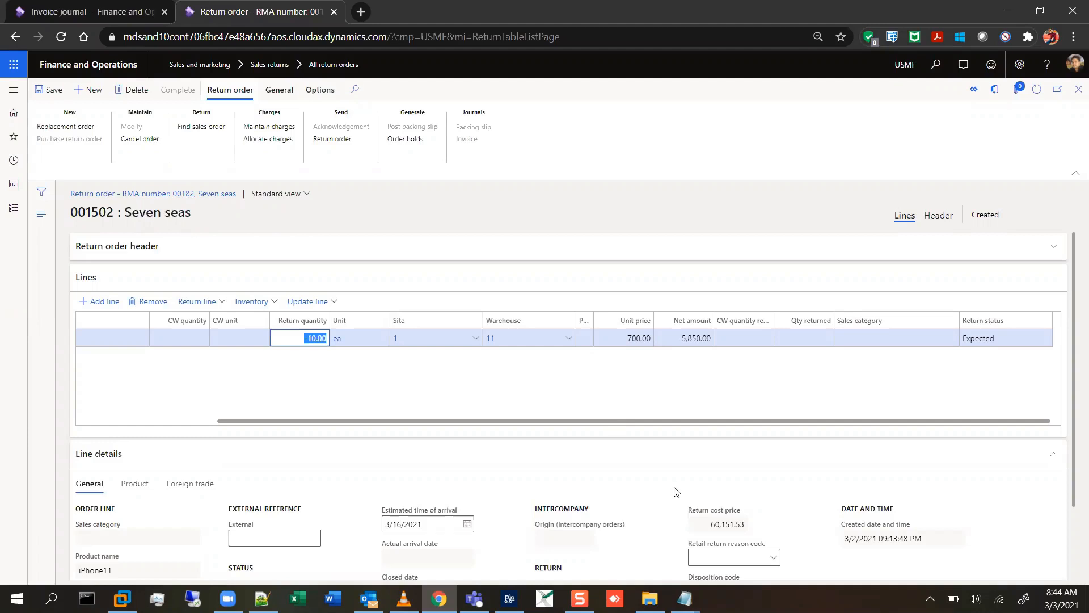
Step: Start the registration of the iPhone11 return line
scroll(381, 389, "left", 3)
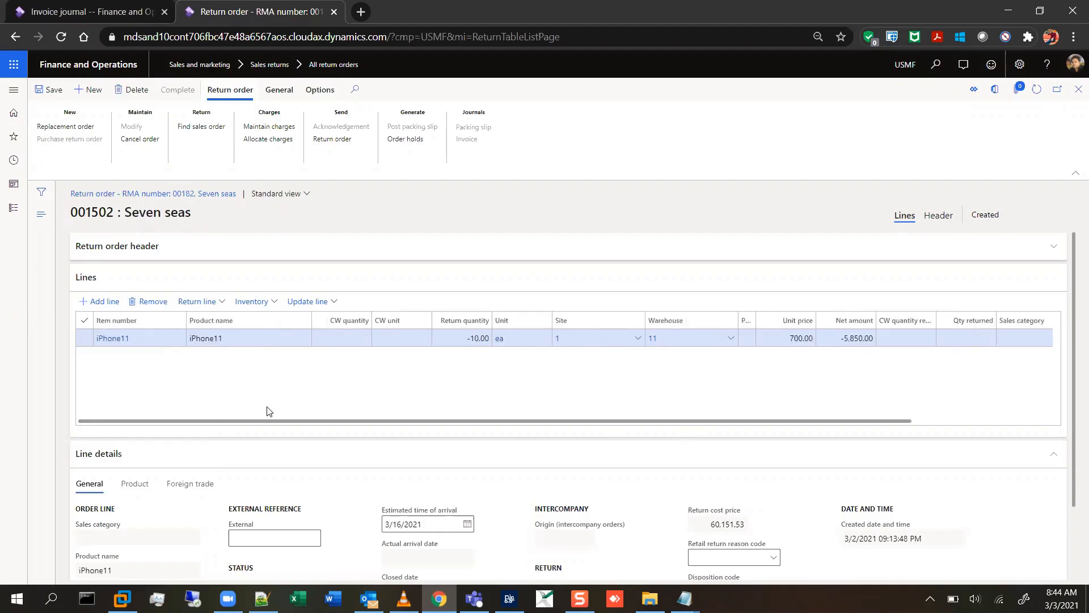
left_click(332, 304)
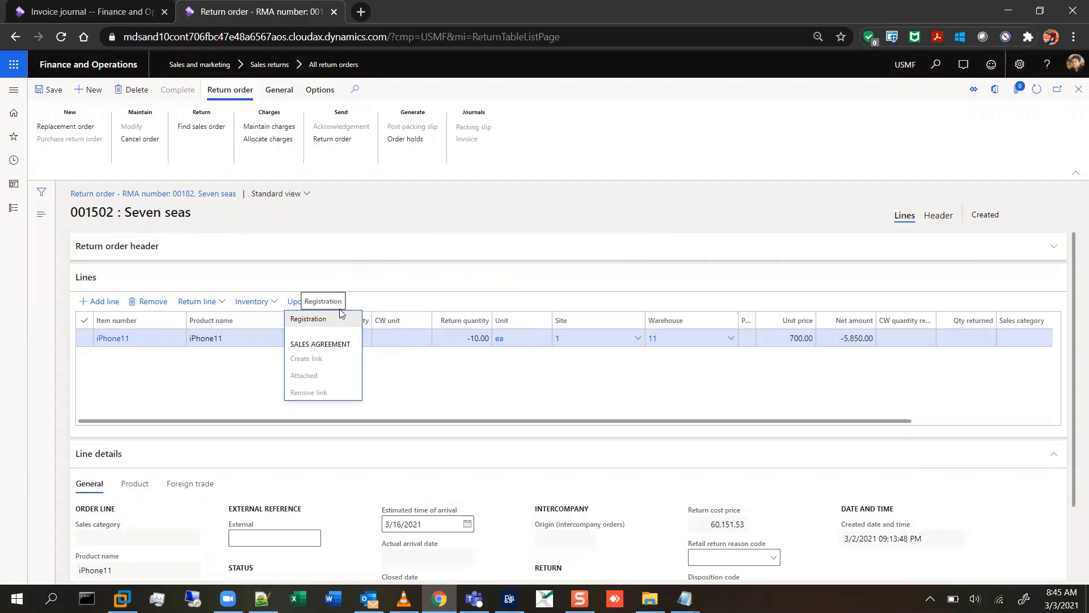
left_click(313, 321)
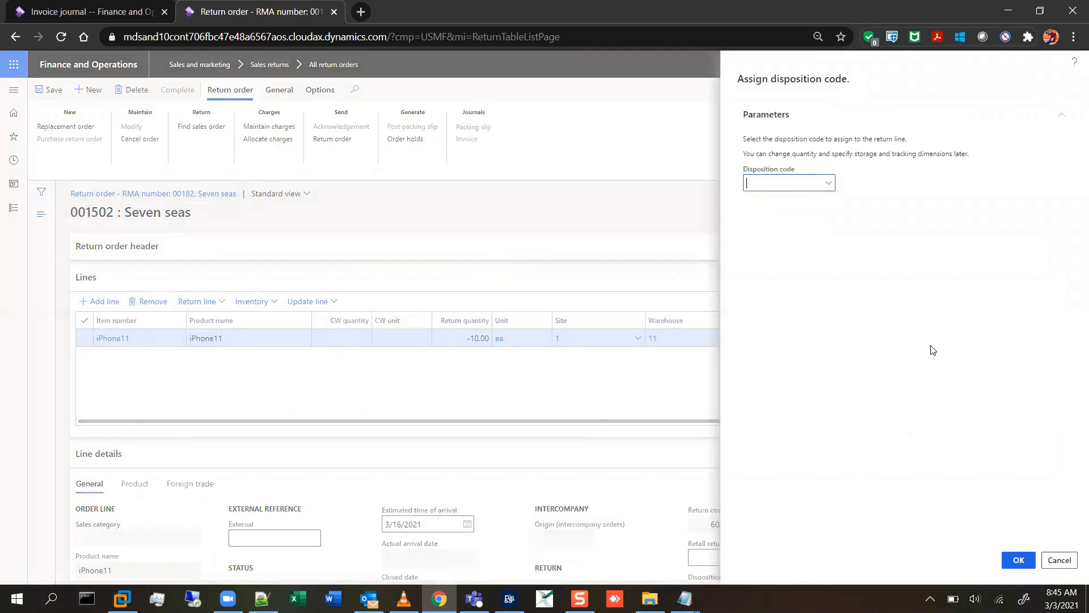
Step: View the setup list of disposition codes with their full descriptions and go back to assigning the code
left_click(829, 184)
right_click(831, 187)
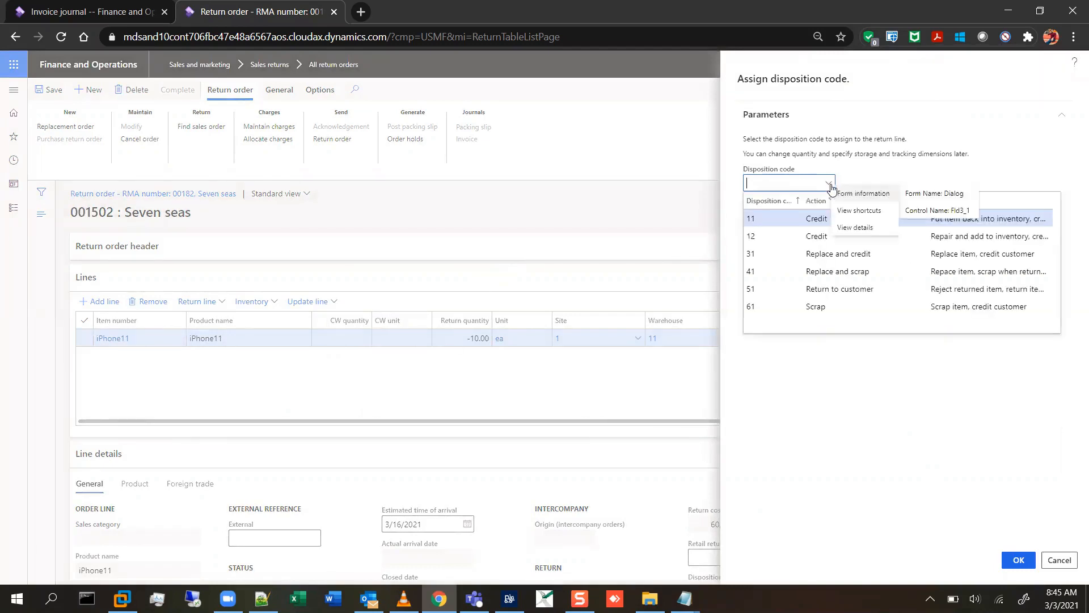
left_click(843, 228)
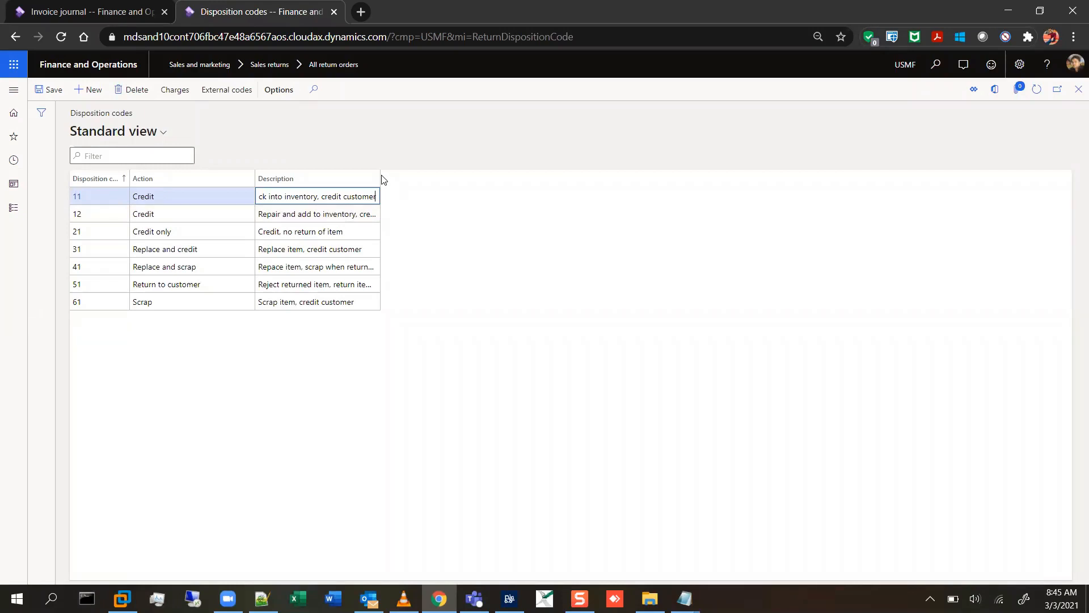
left_click_drag(382, 179, 543, 173)
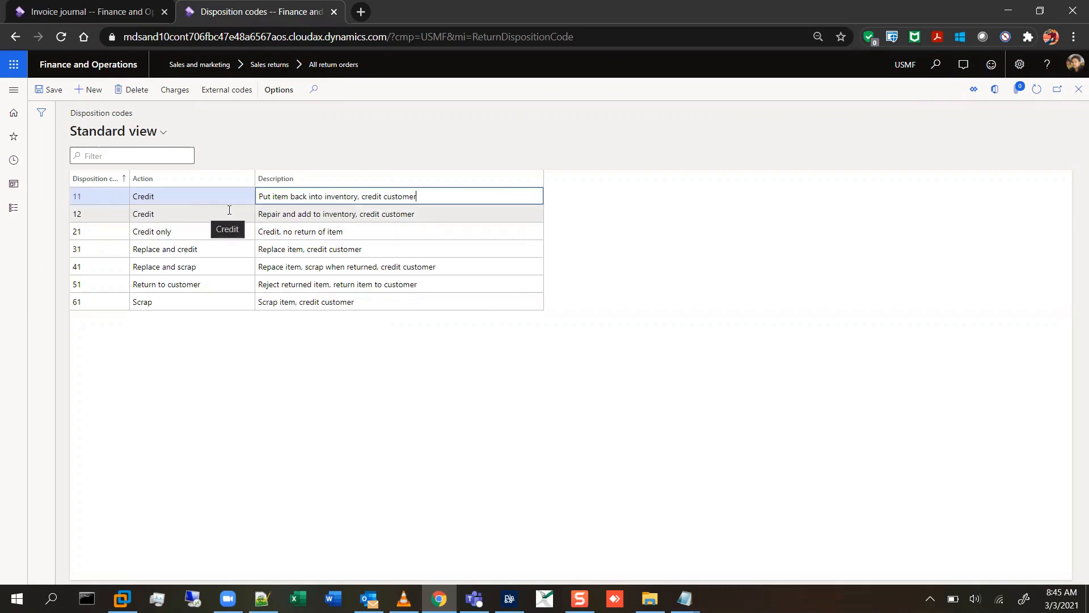
left_click(185, 296)
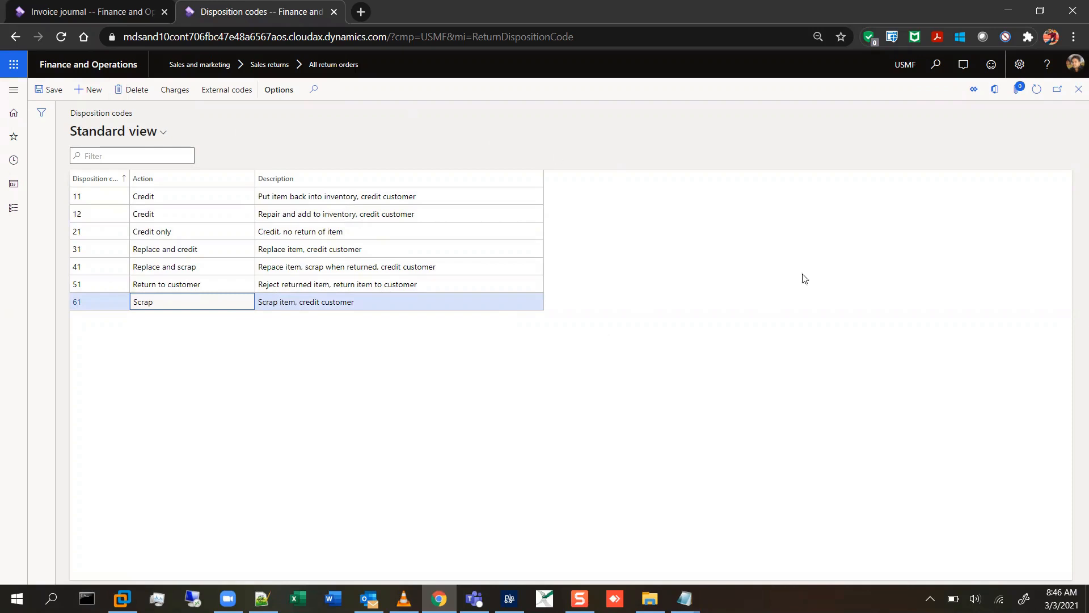
left_click(1076, 92)
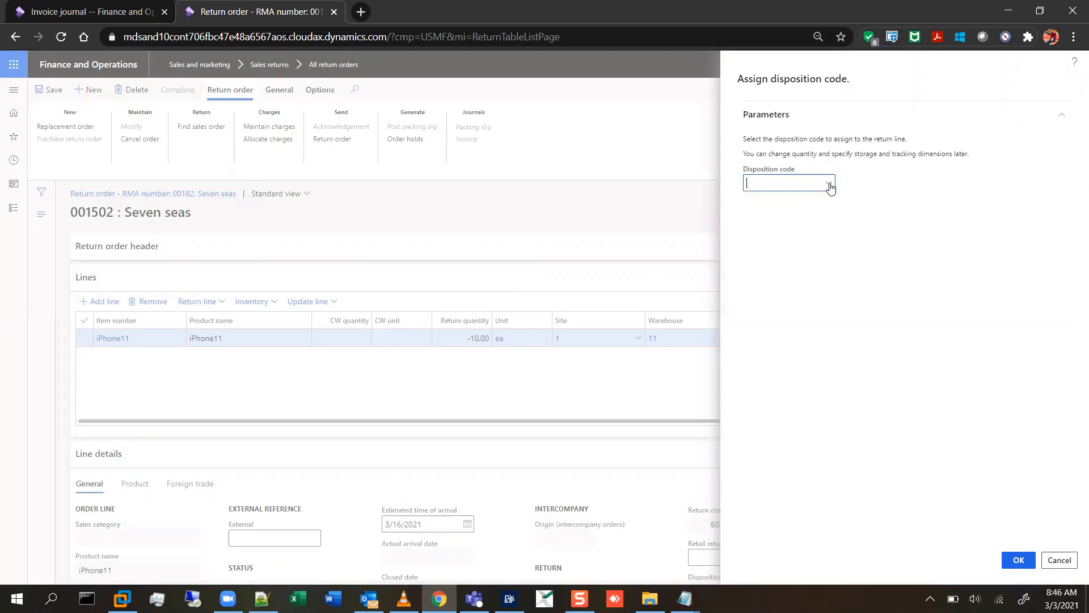
Step: Assign disposition code 11 (Credit) to the iPhone11 return line and proceed to its registration
left_click(830, 184)
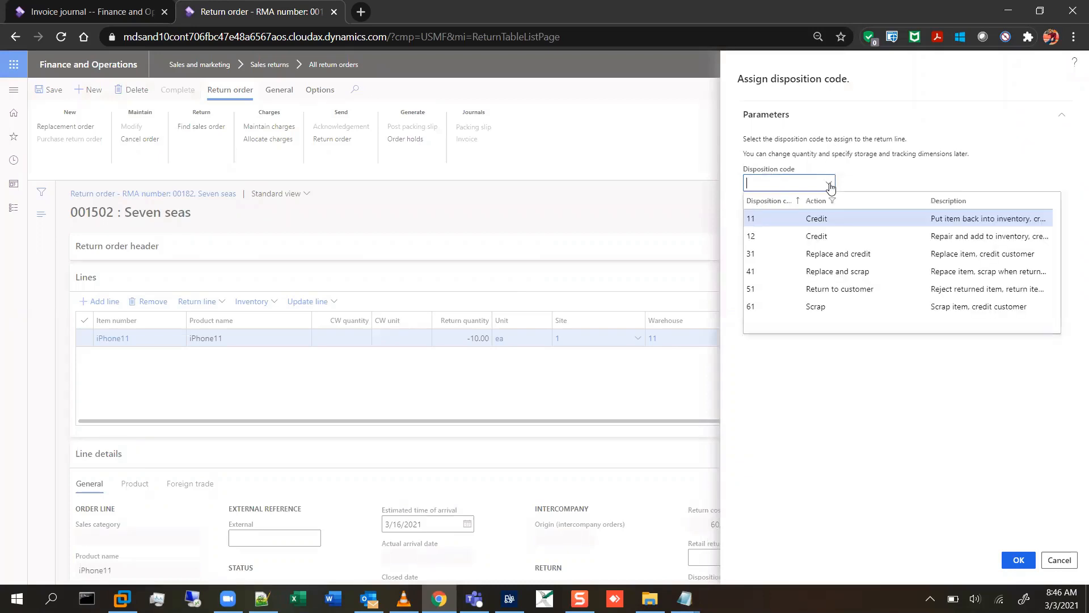
left_click(849, 221)
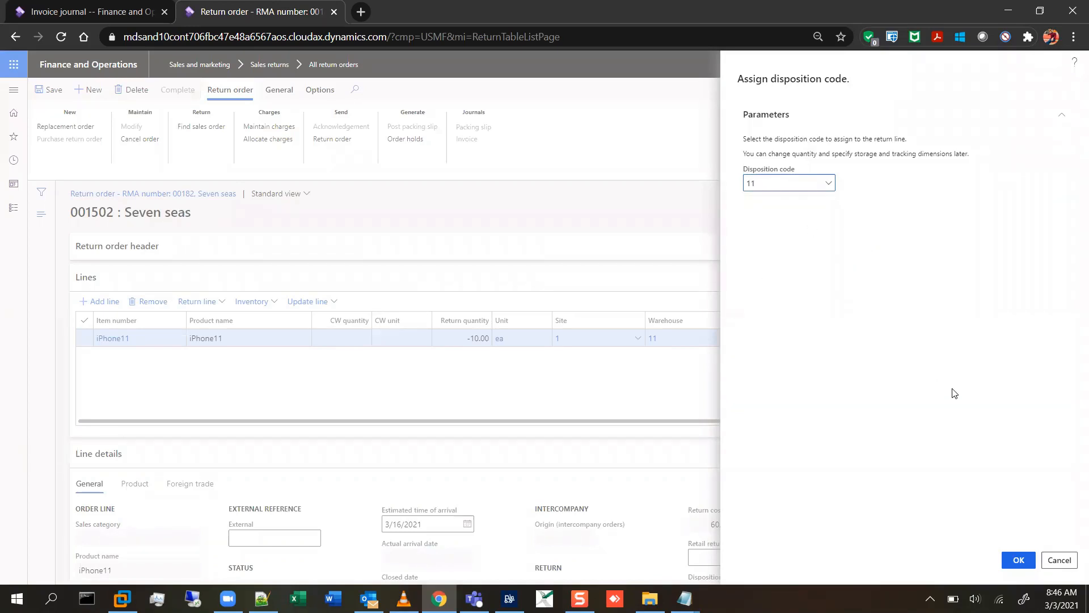
left_click(1019, 560)
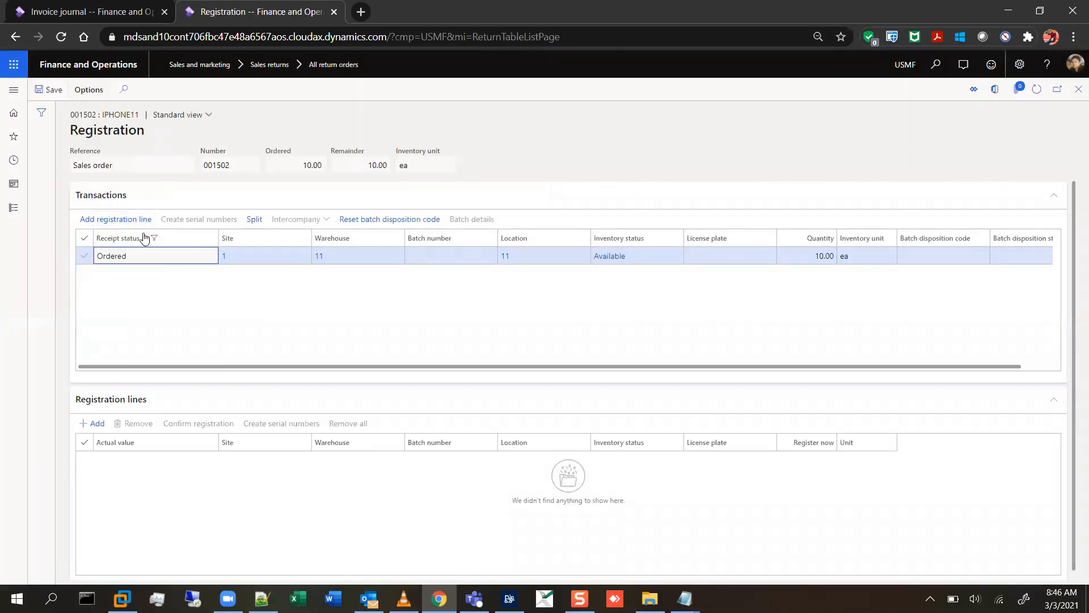
Step: Add a registration line for 5 units in batch a2, confirm the registration, and return to the refreshed return order
left_click(136, 220)
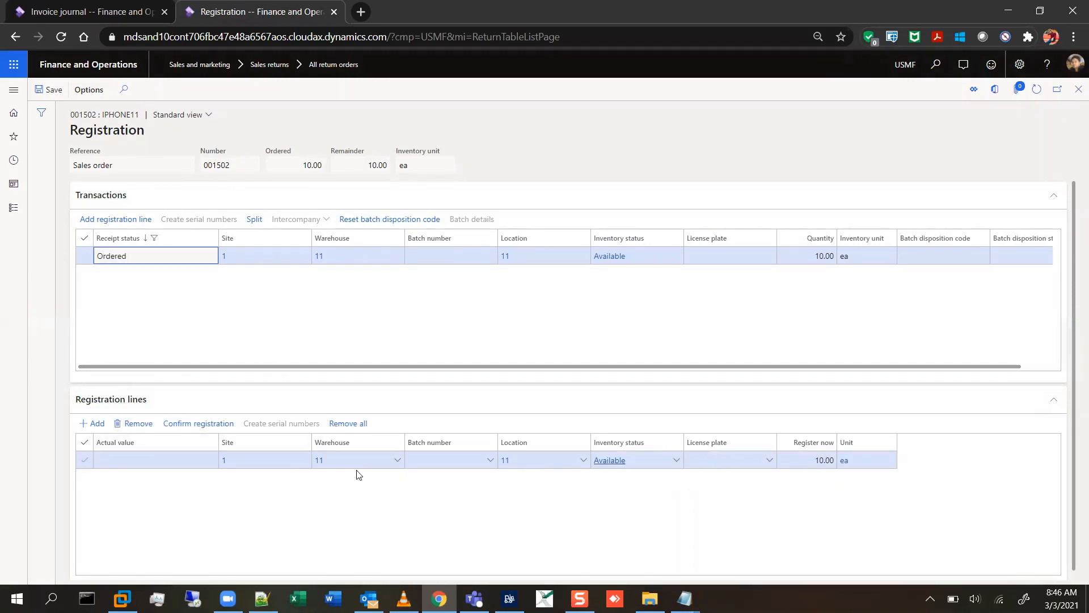
left_click(440, 461)
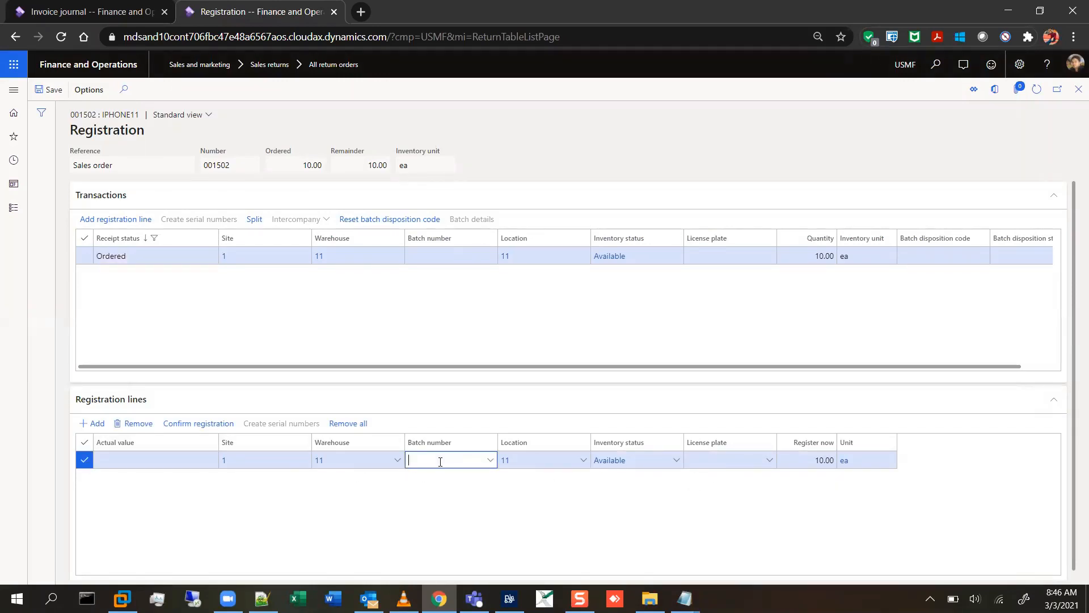
key("Tab")
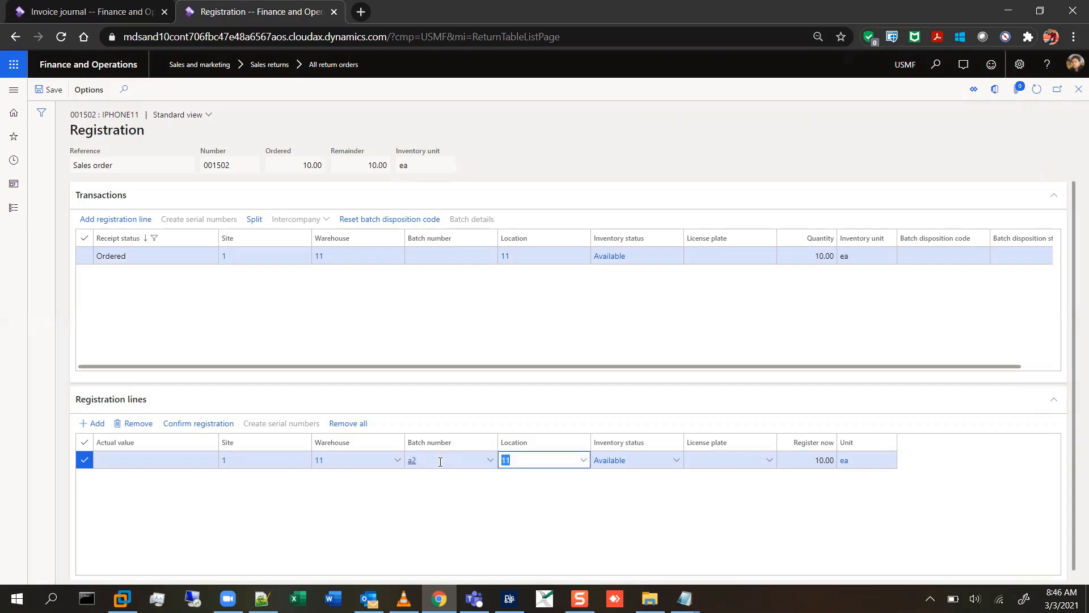
key("Tab")
key("Tab")
key("Tab")
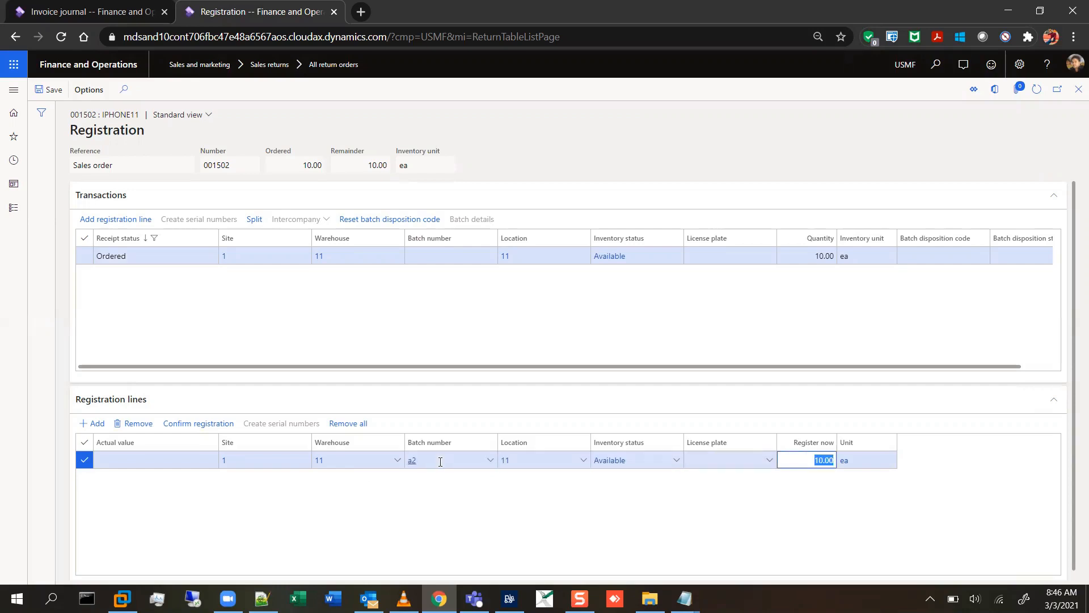
type("5")
key("Tab")
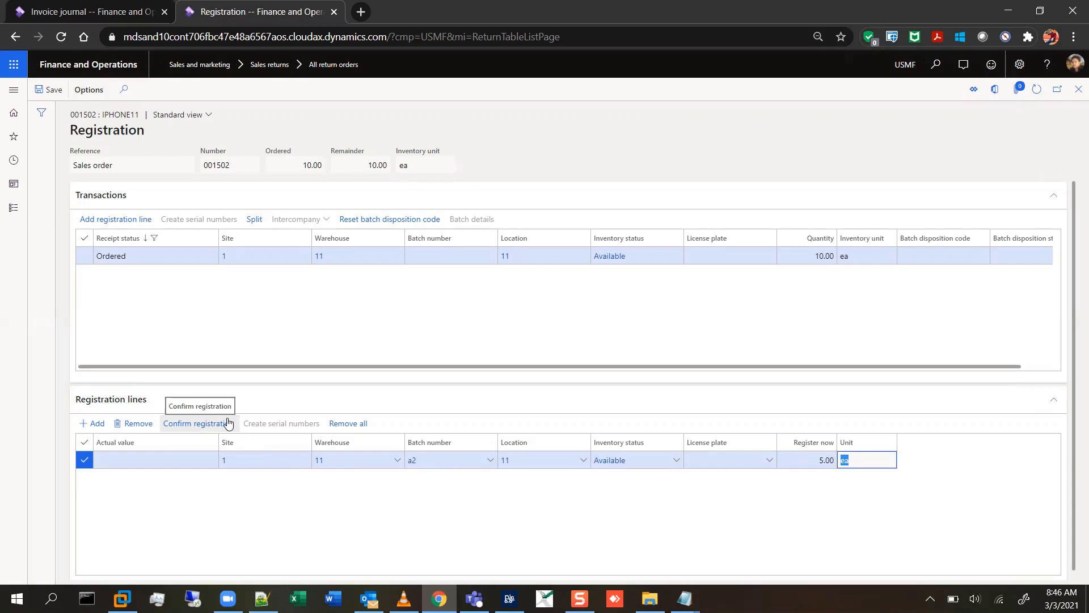
left_click(210, 425)
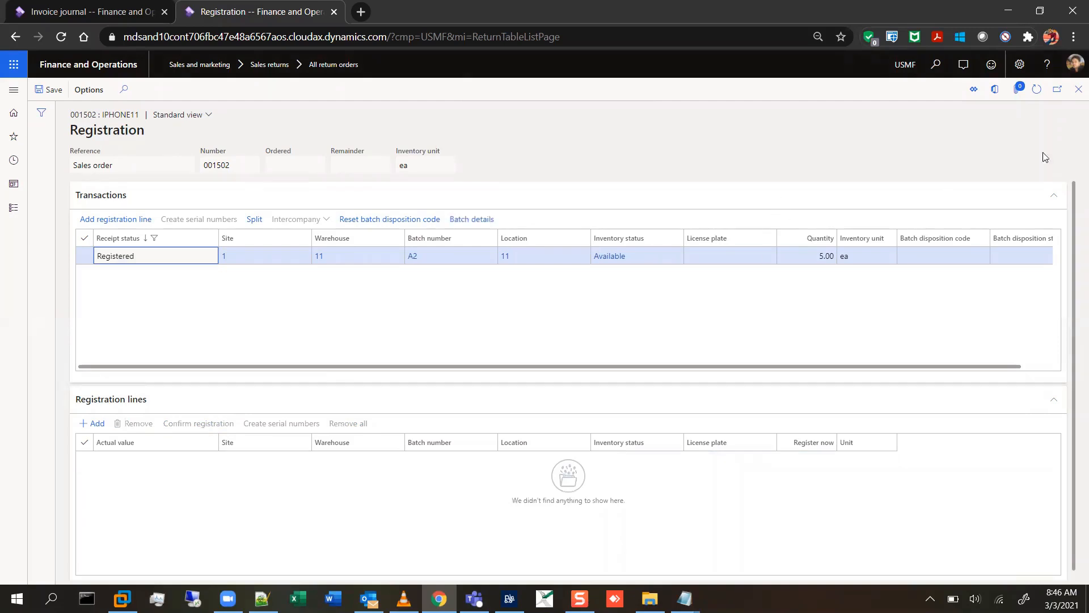
left_click(1077, 89)
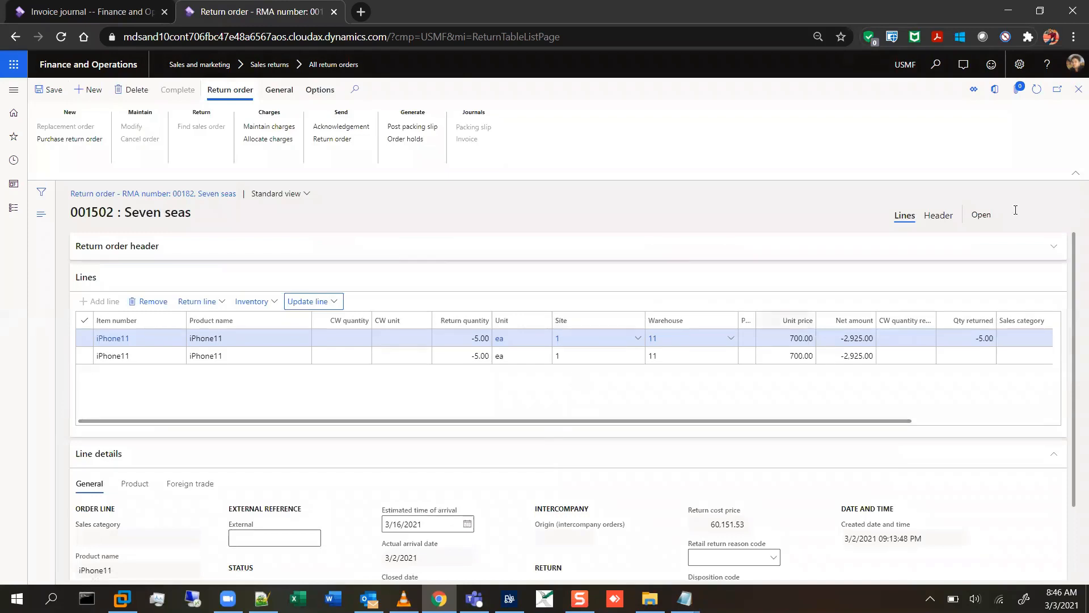
left_click(1037, 92)
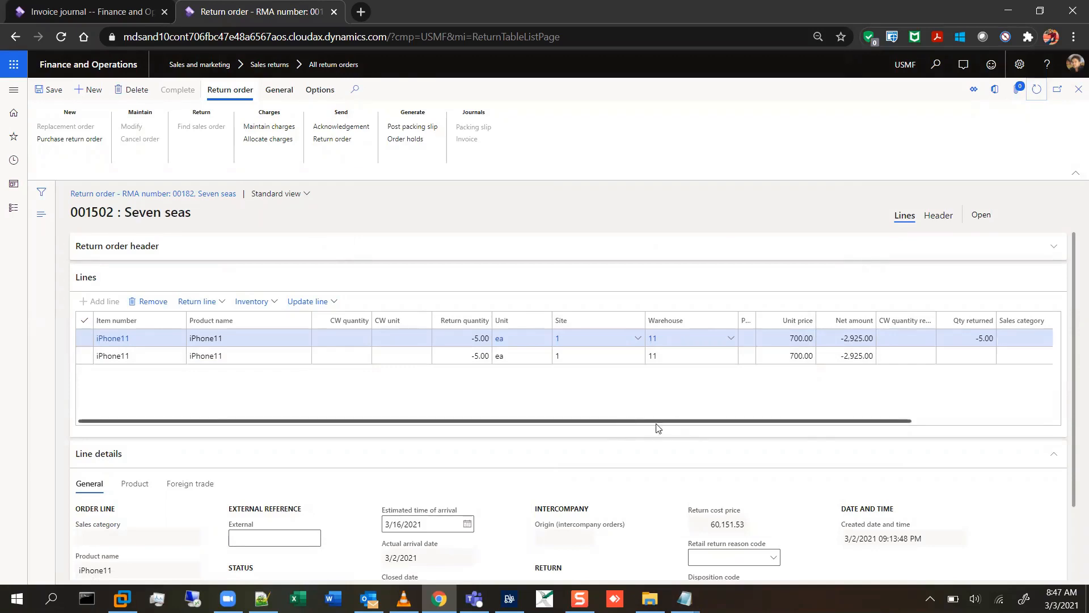
Step: Start the registration of the second iPhone11 line, with return status Expected, using disposition code 11
left_click_drag(656, 421, 851, 434)
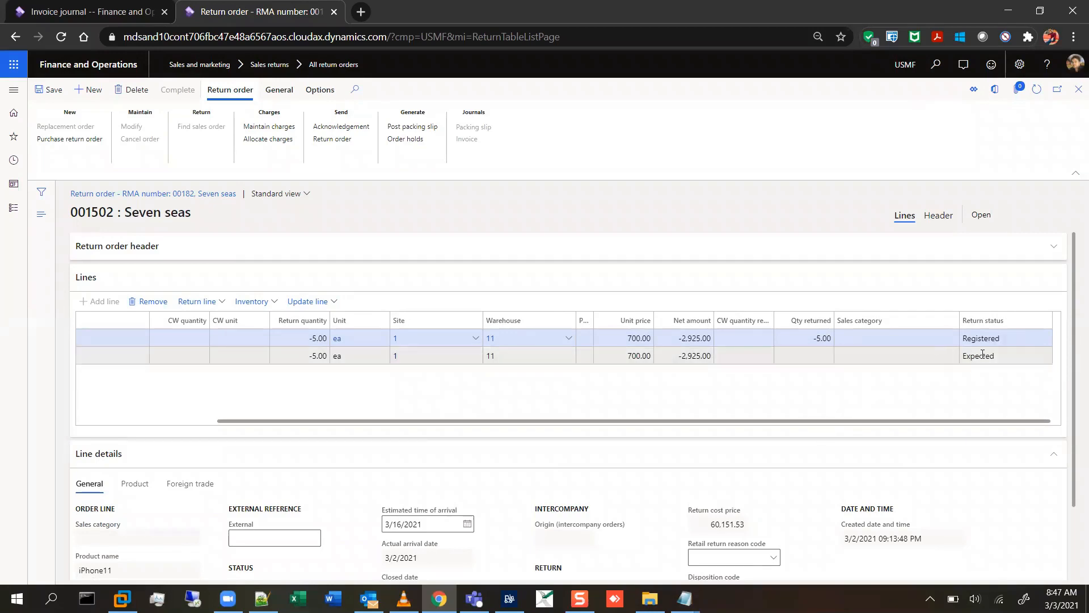
left_click(1009, 359)
left_click_drag(1010, 359, 919, 369)
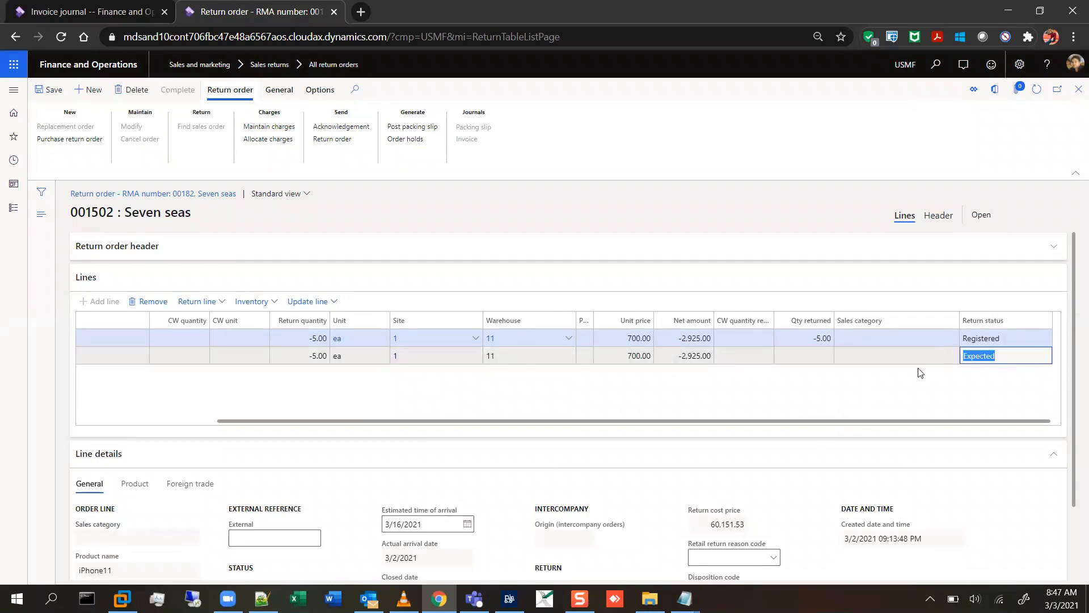
left_click(480, 357)
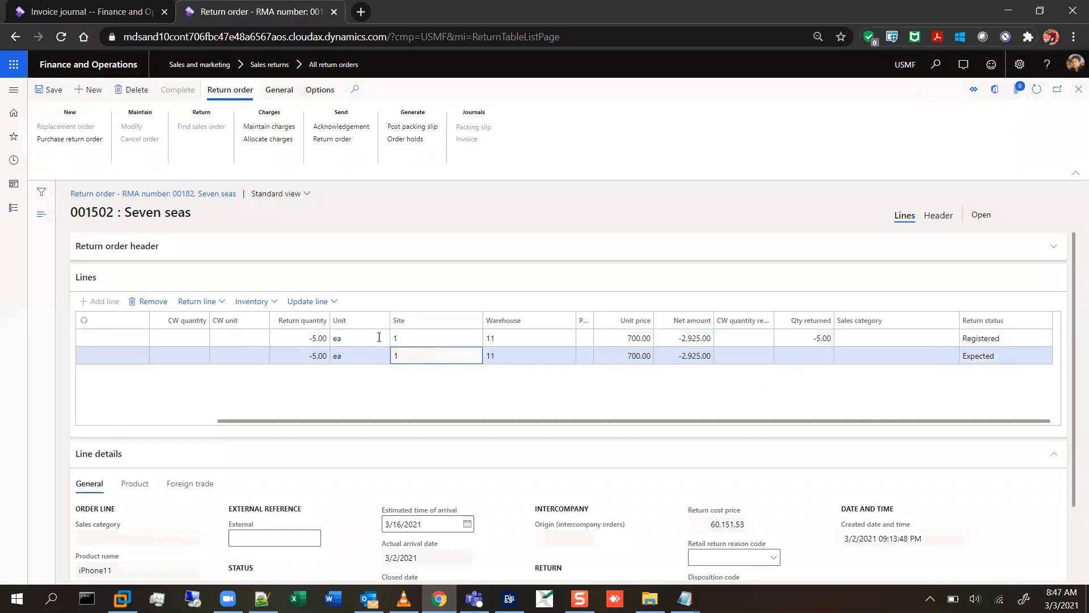
left_click(337, 302)
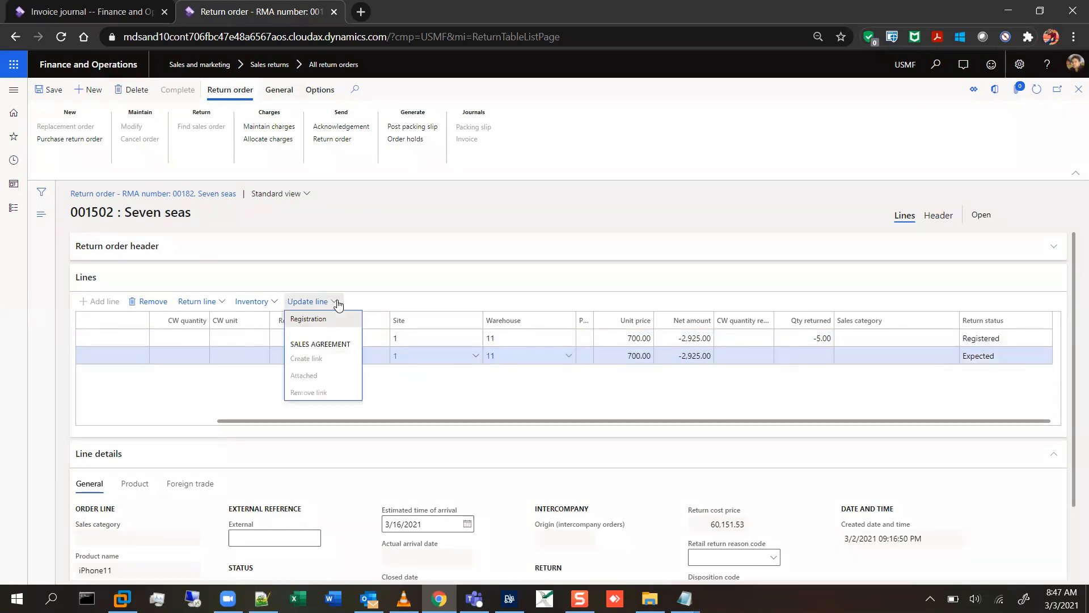
left_click(331, 318)
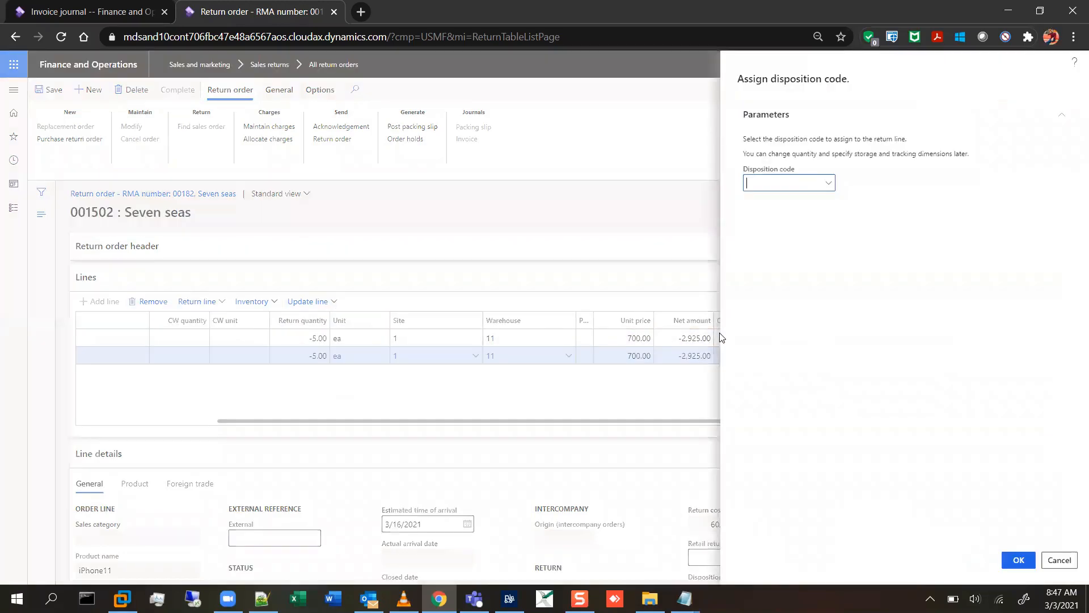
left_click(829, 184)
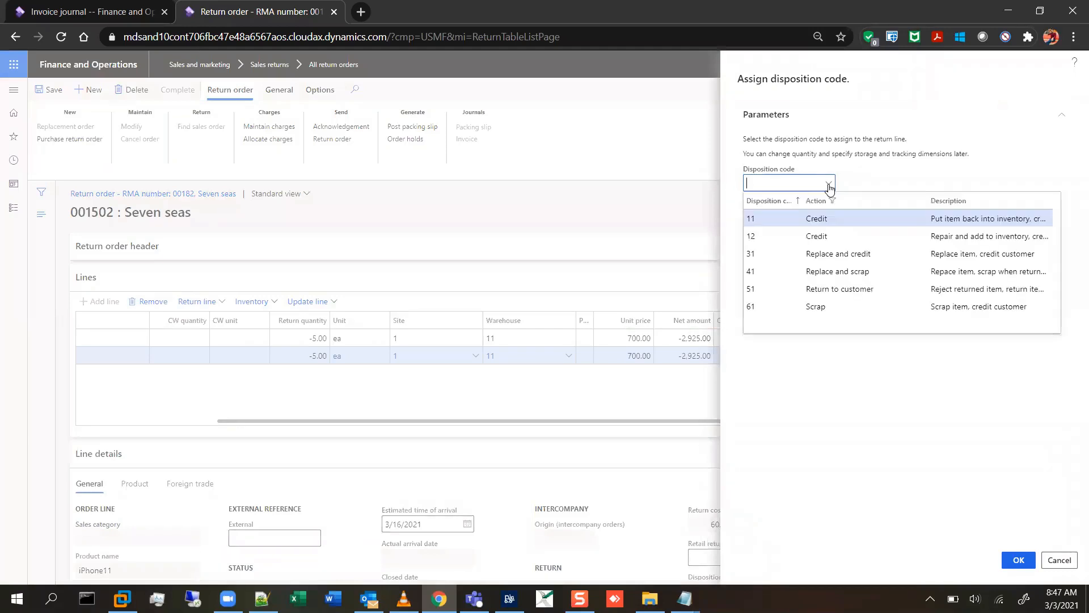
left_click(834, 220)
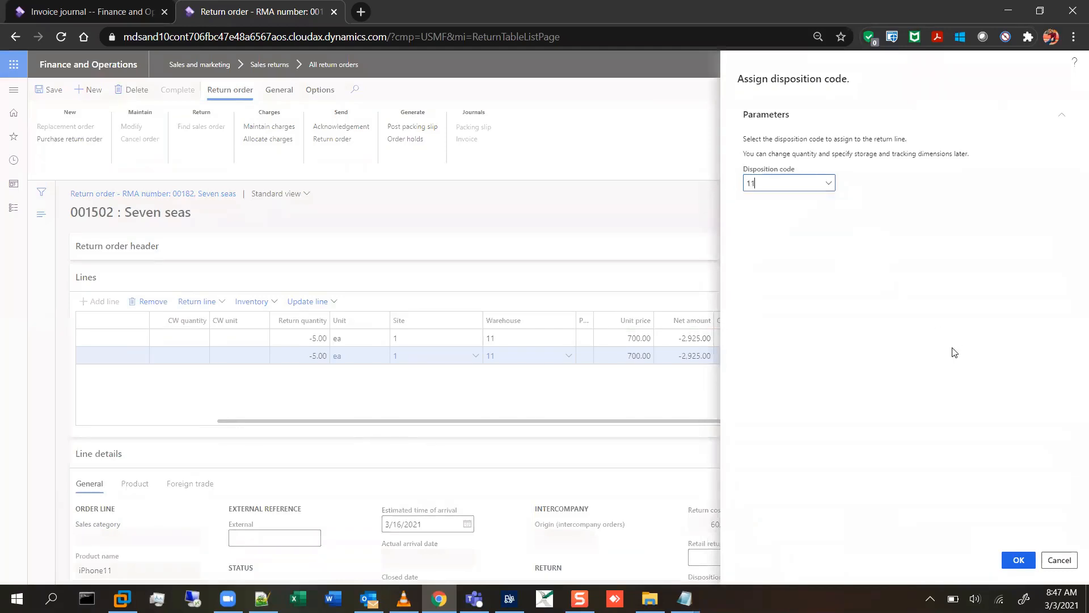
left_click(1013, 562)
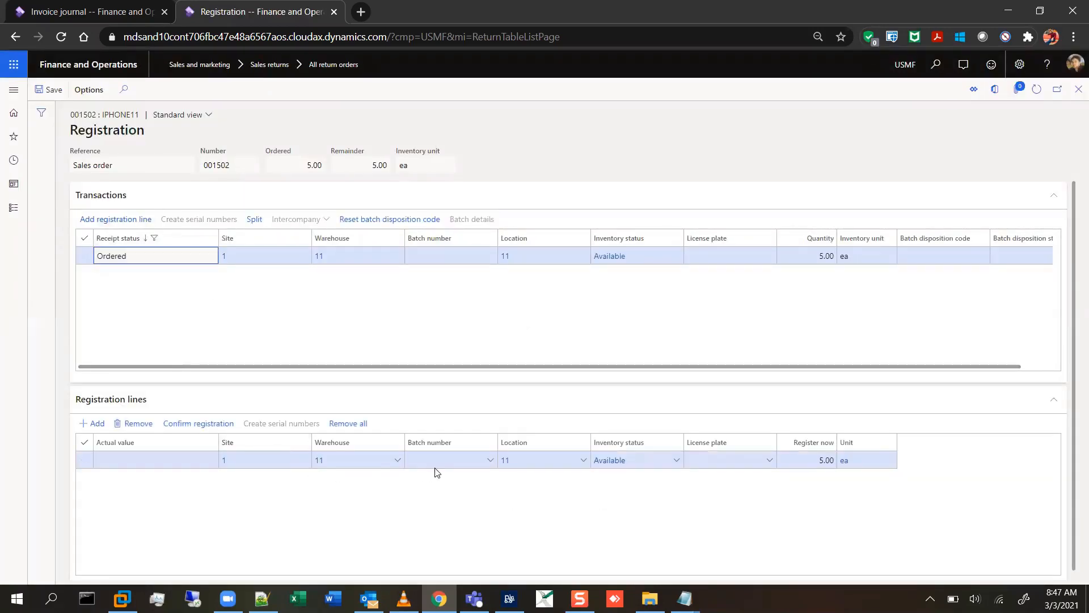
Step: Register the second iPhone11 line's units in batch a2, confirm, and return to the refreshed return order
left_click(435, 467)
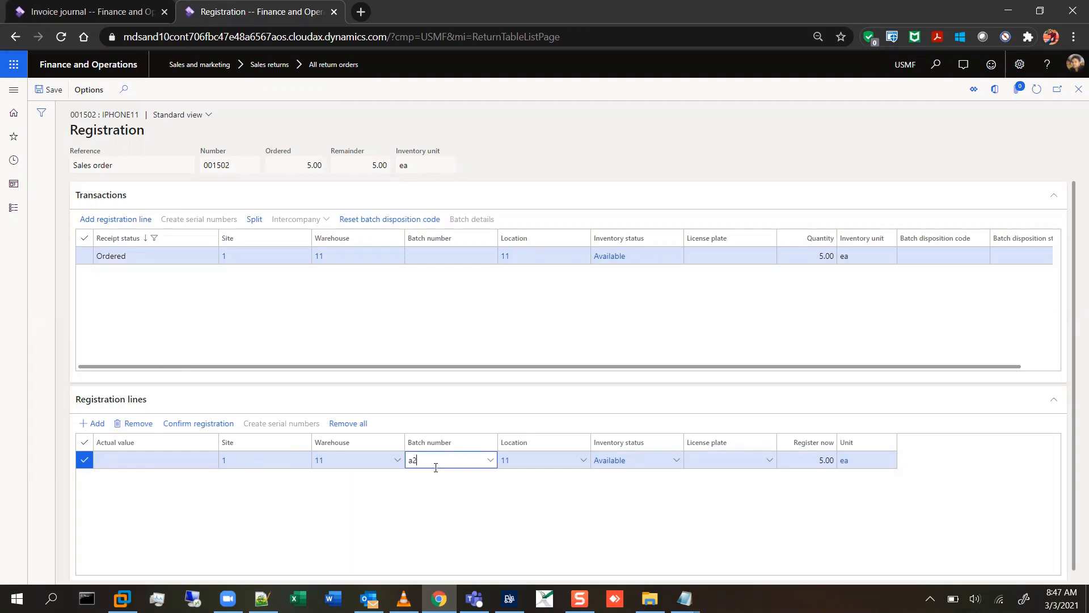
type("a2")
key("Tab")
key("Tab")
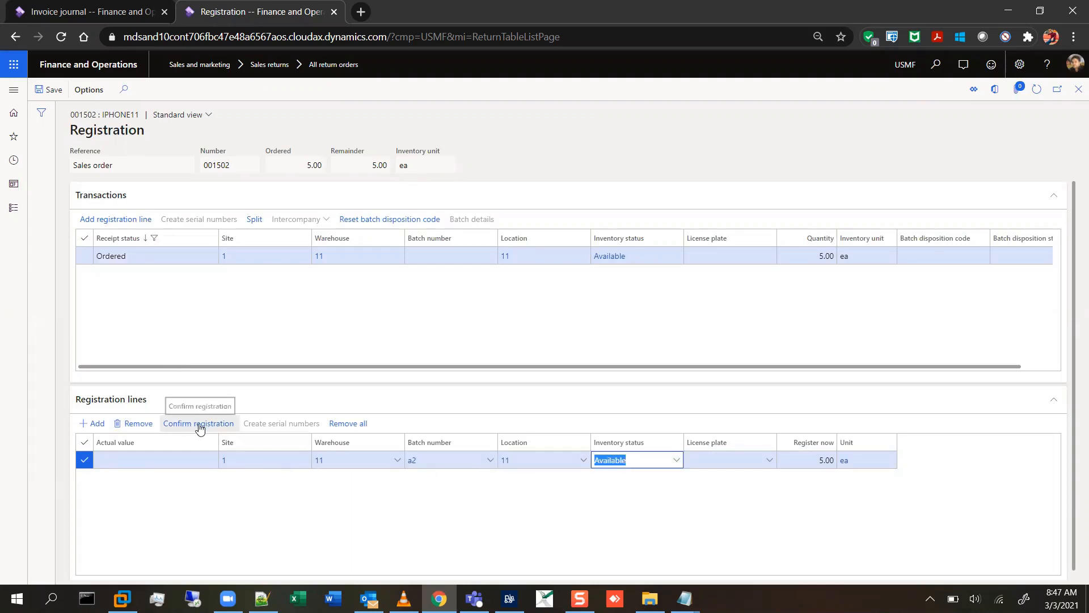
left_click(200, 425)
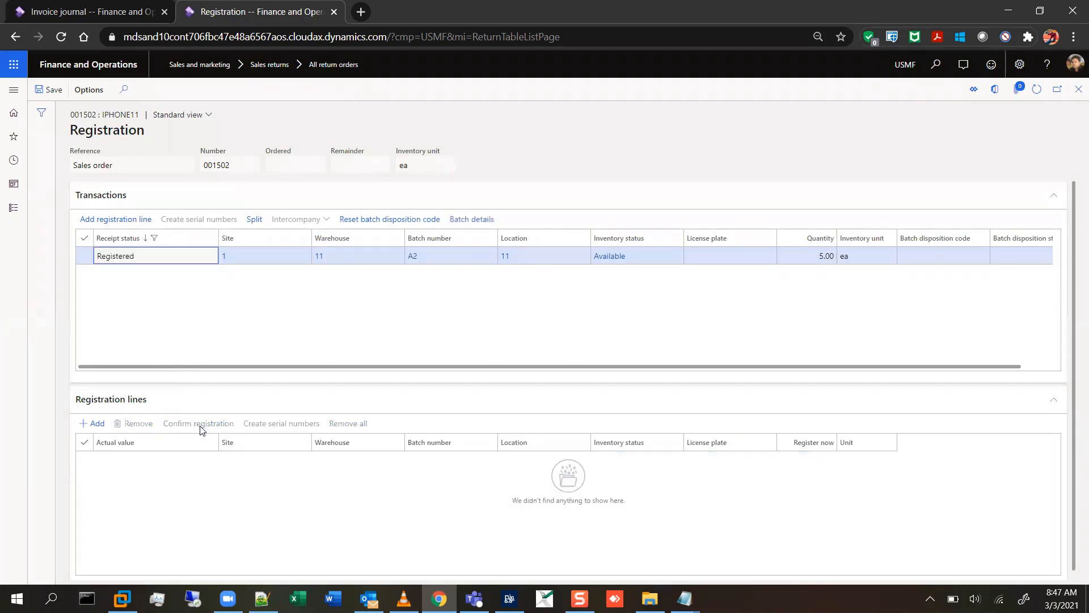
left_click(1076, 91)
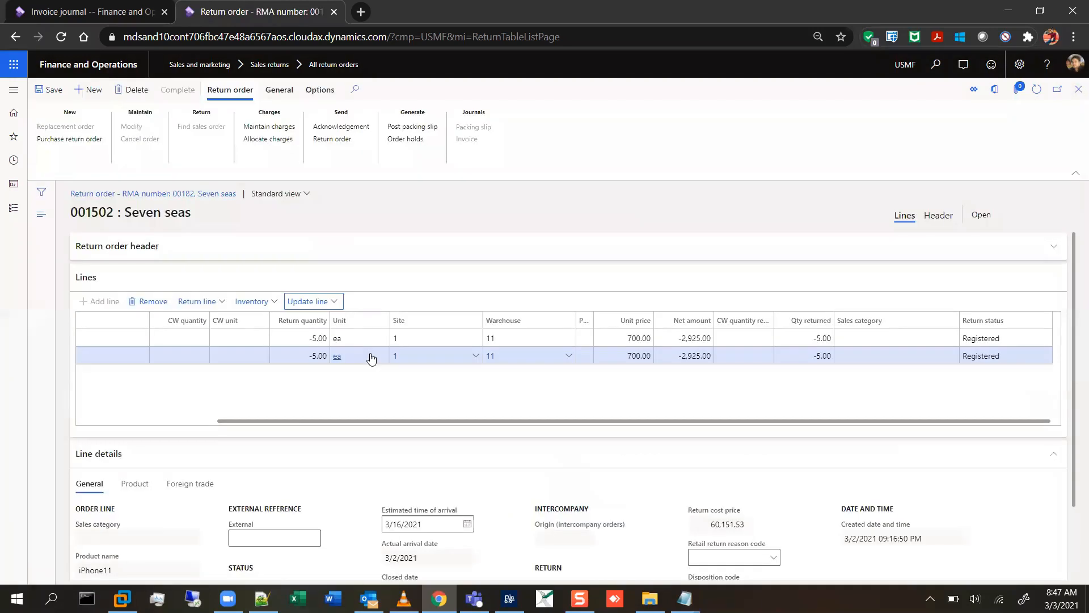
left_click(1037, 92)
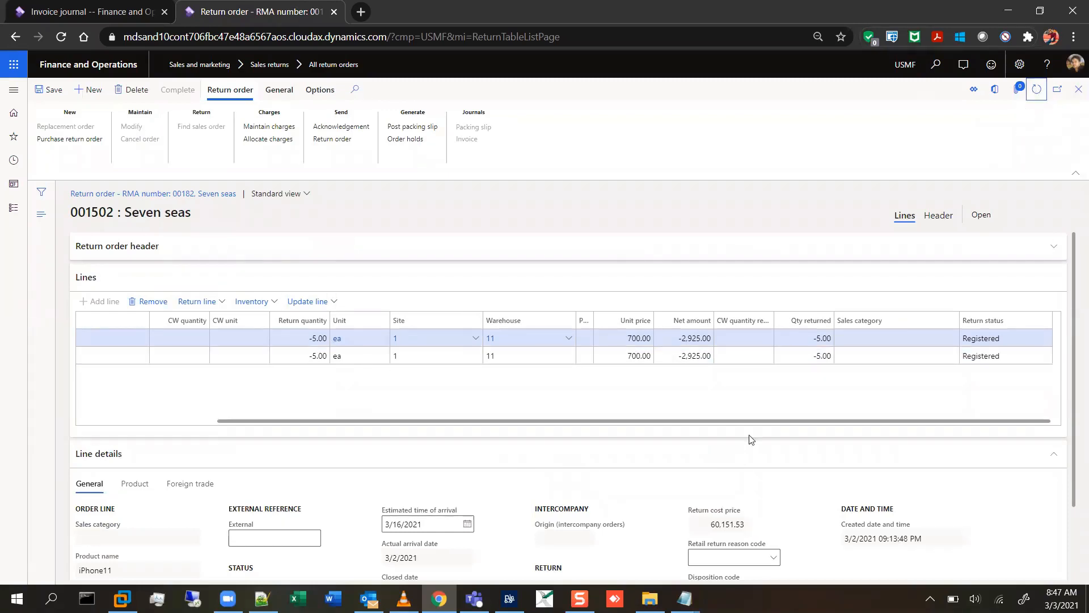
Step: Post the packing slip for both iPhone11 return lines without printing it, after reviewing the posting parameters and lines
left_click_drag(762, 425, 374, 396)
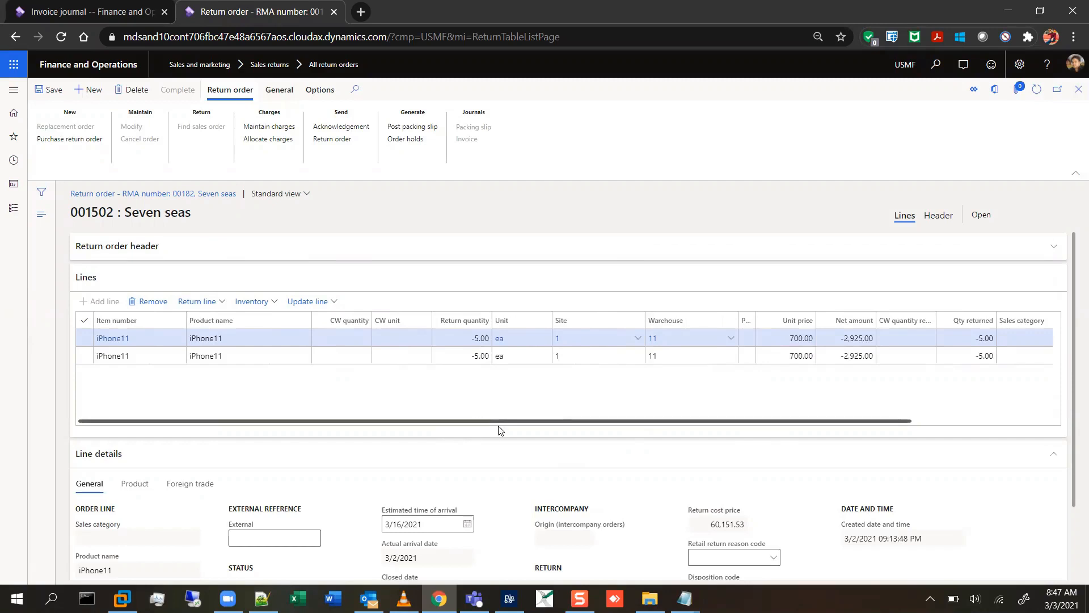
left_click_drag(498, 428, 761, 442)
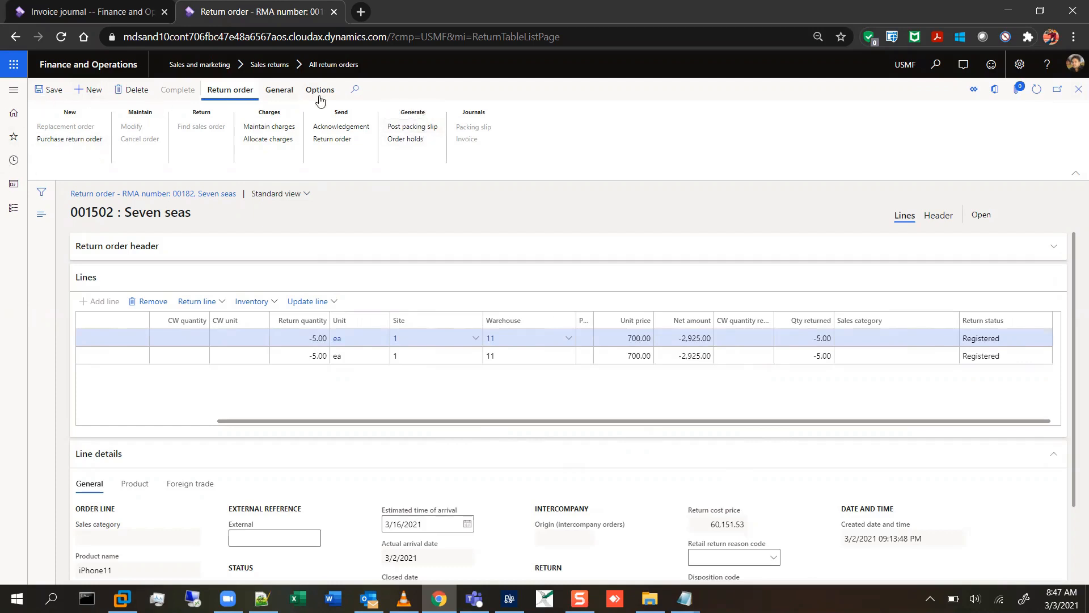
left_click(420, 128)
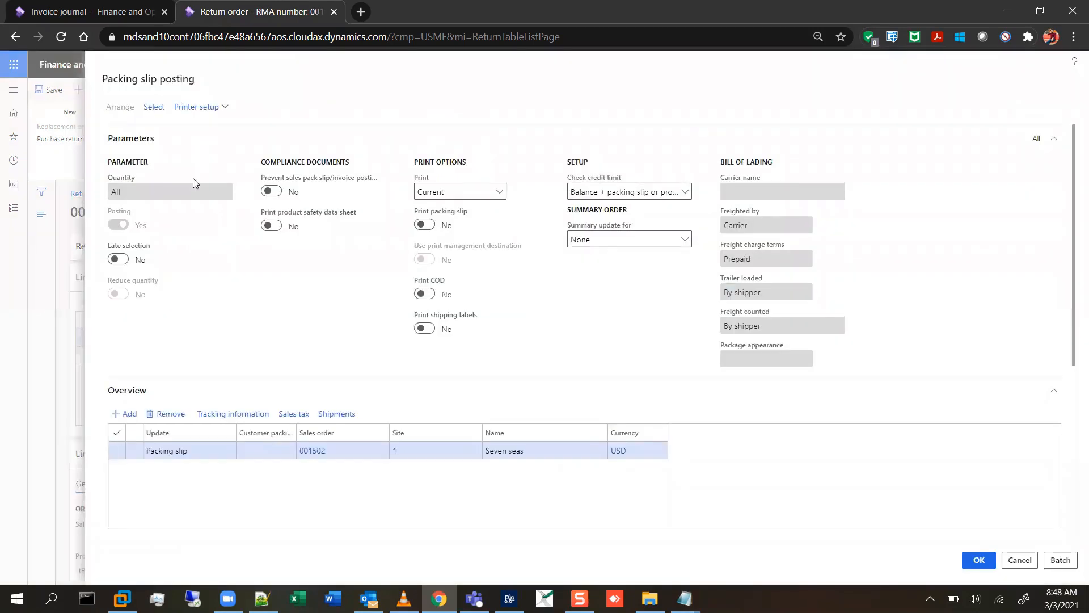
scroll(828, 499, "down", 5)
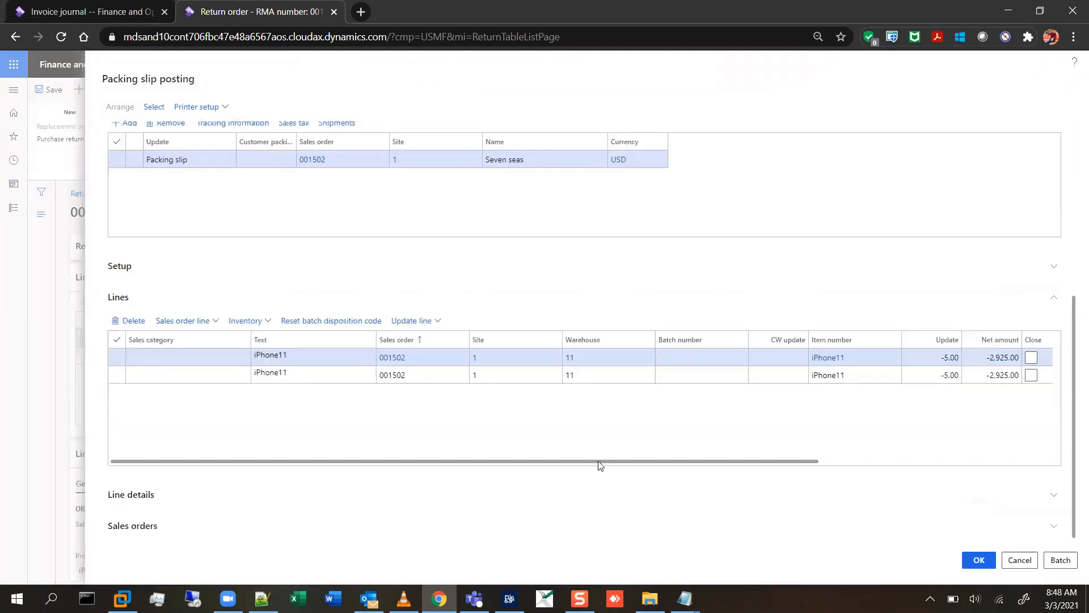
left_click_drag(586, 461, 987, 456)
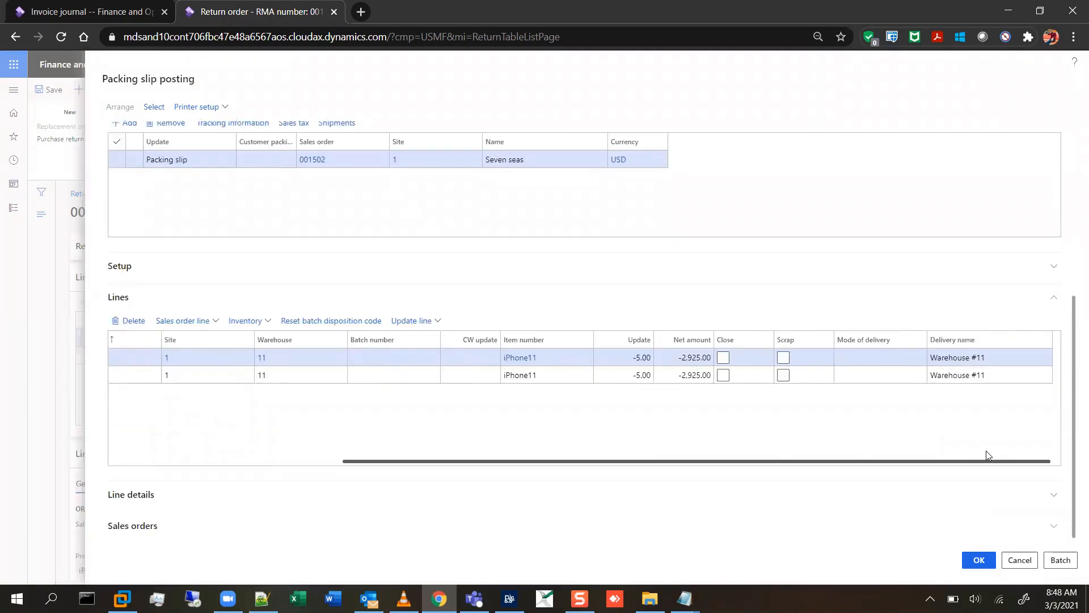
left_click_drag(894, 461, 272, 411)
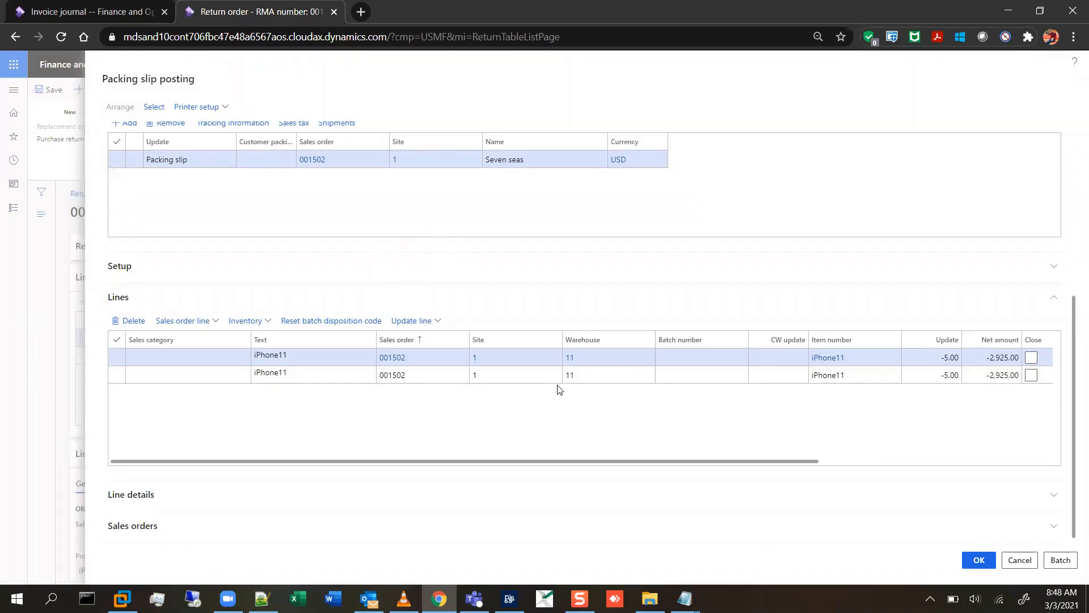
scroll(624, 267, "up", 5)
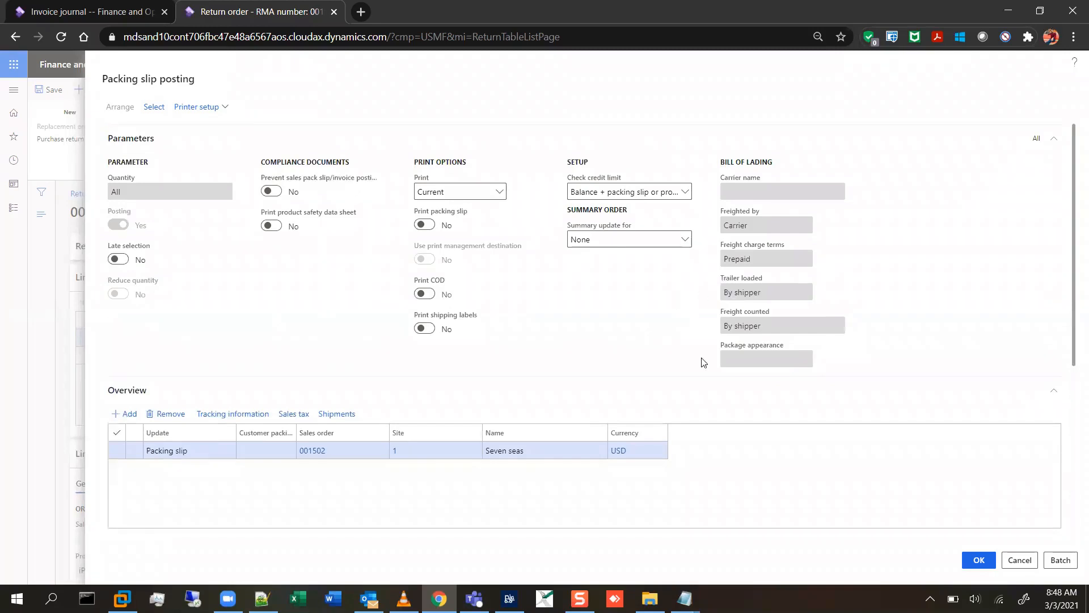
scroll(851, 480, "down", 5)
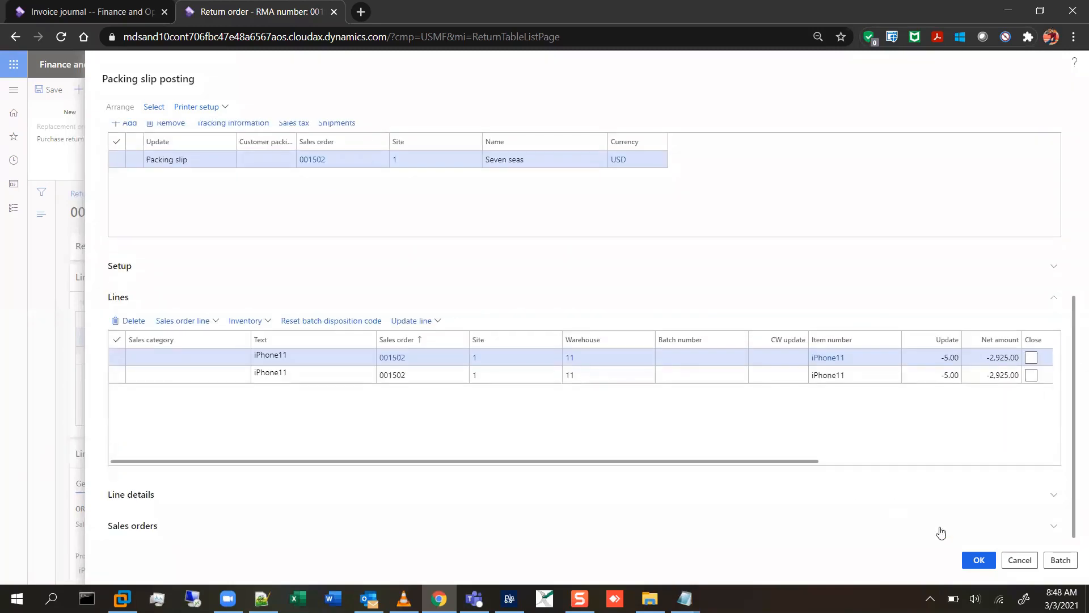
left_click(980, 562)
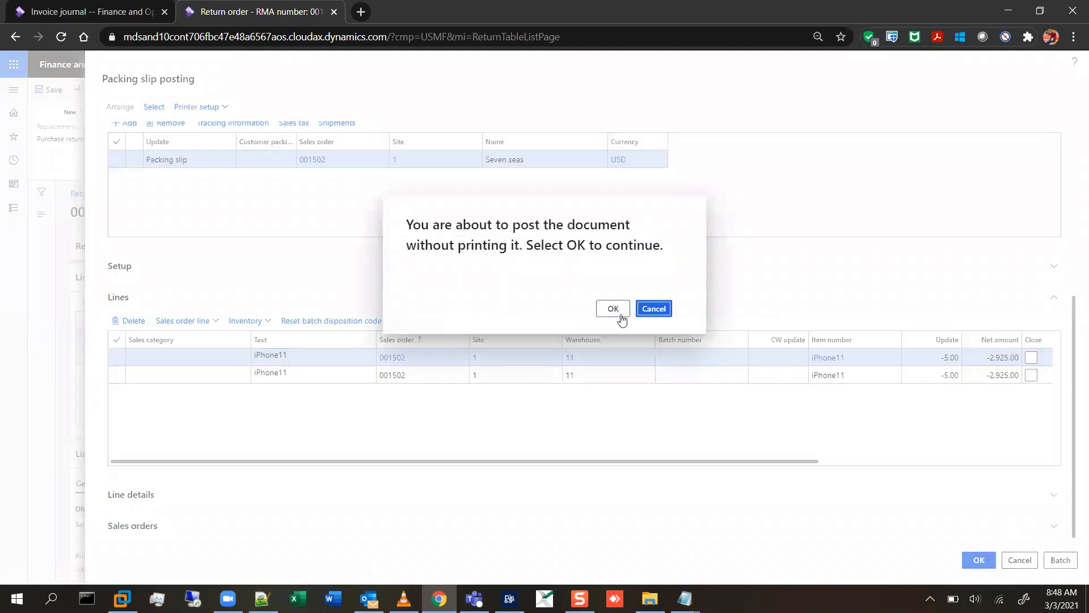
left_click(617, 312)
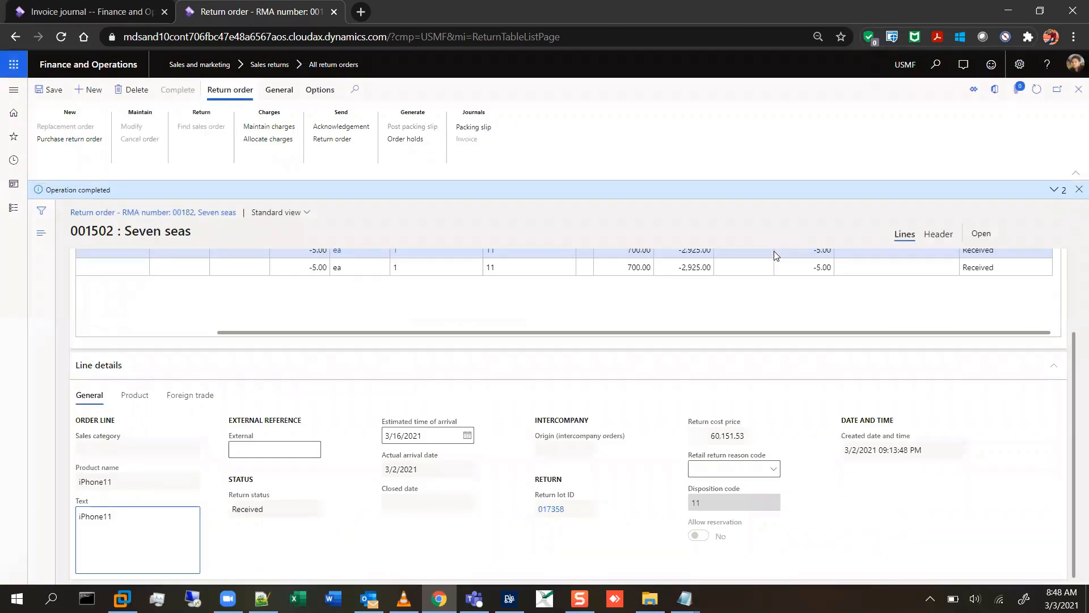
scroll(527, 442, "up", 2)
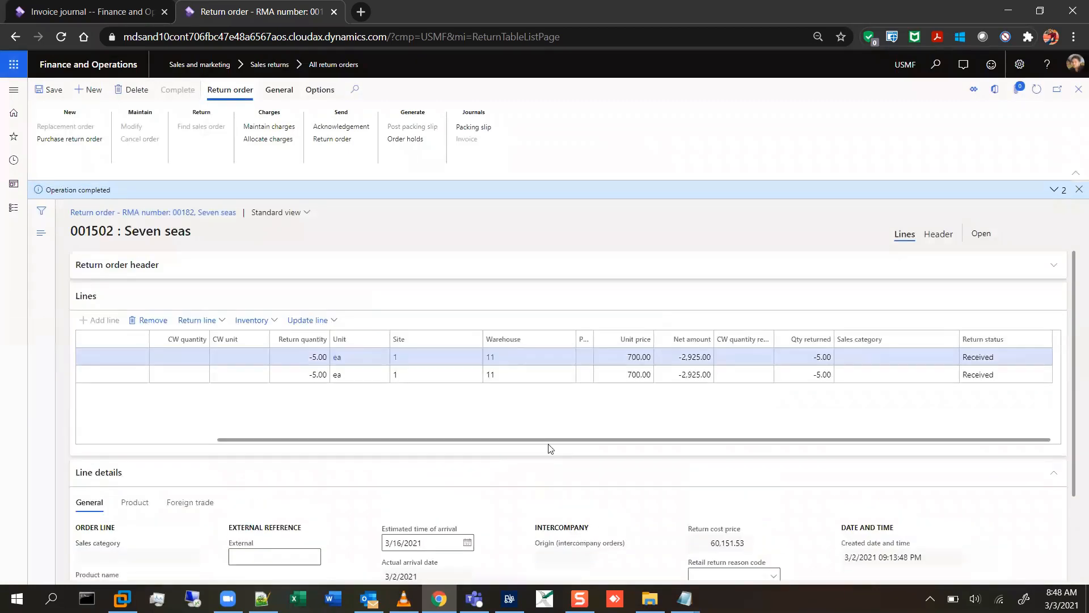
Step: Close the invoice journal and sales order, refresh the all sales orders list, and select the Seven seas returned order with status Delivered
scroll(306, 426, "left", 3)
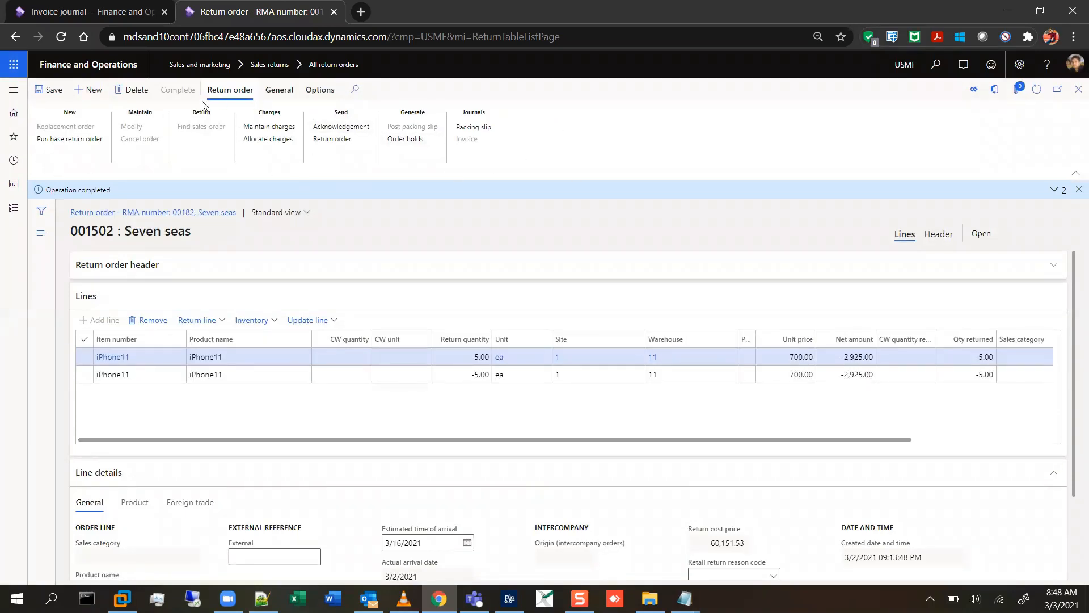
left_click(88, 13)
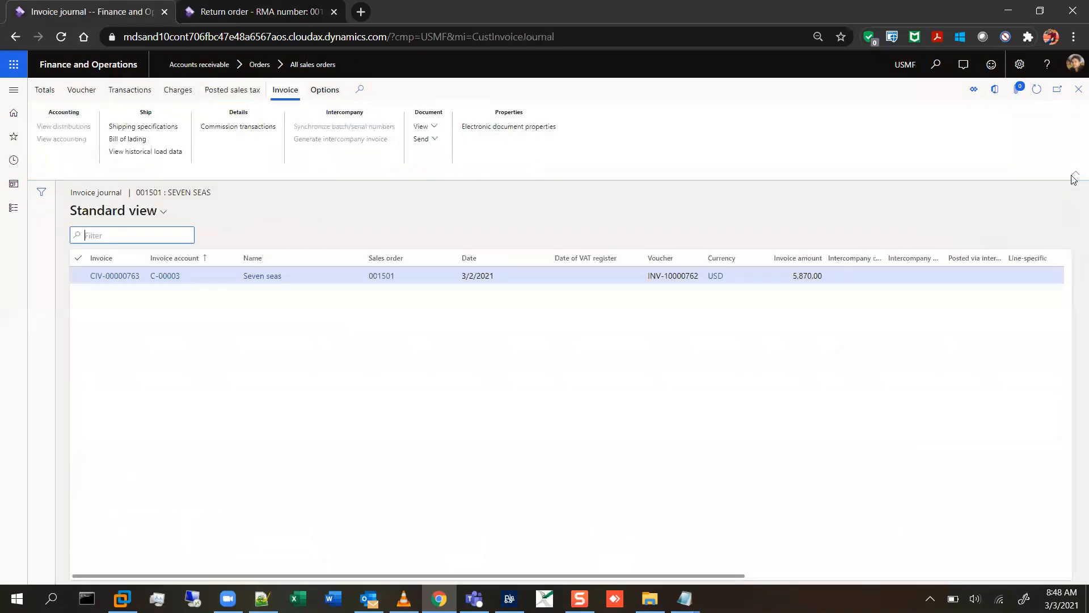
left_click(1078, 89)
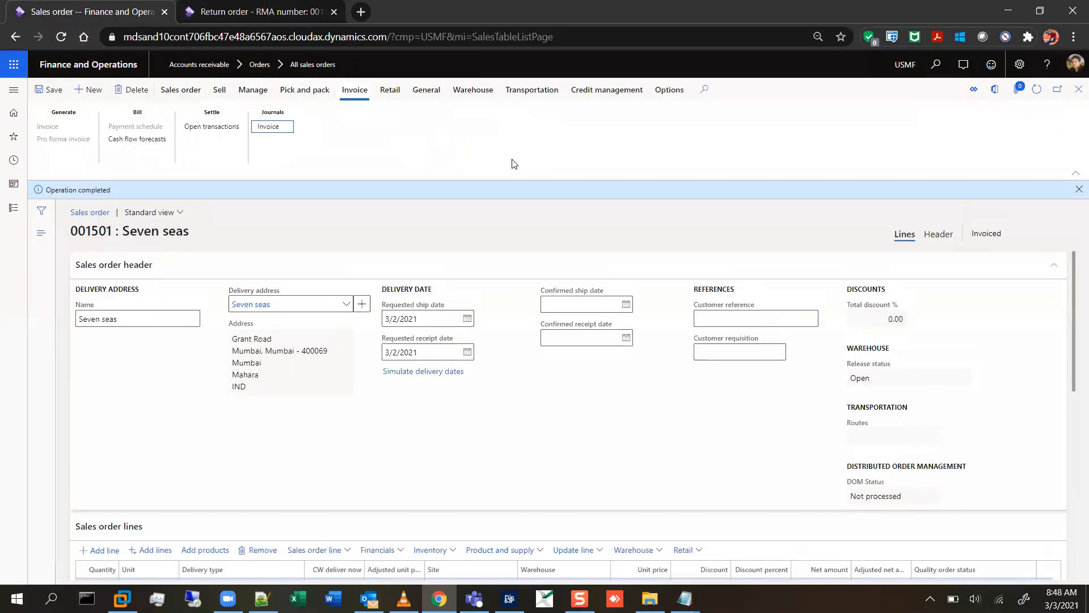
left_click(1078, 90)
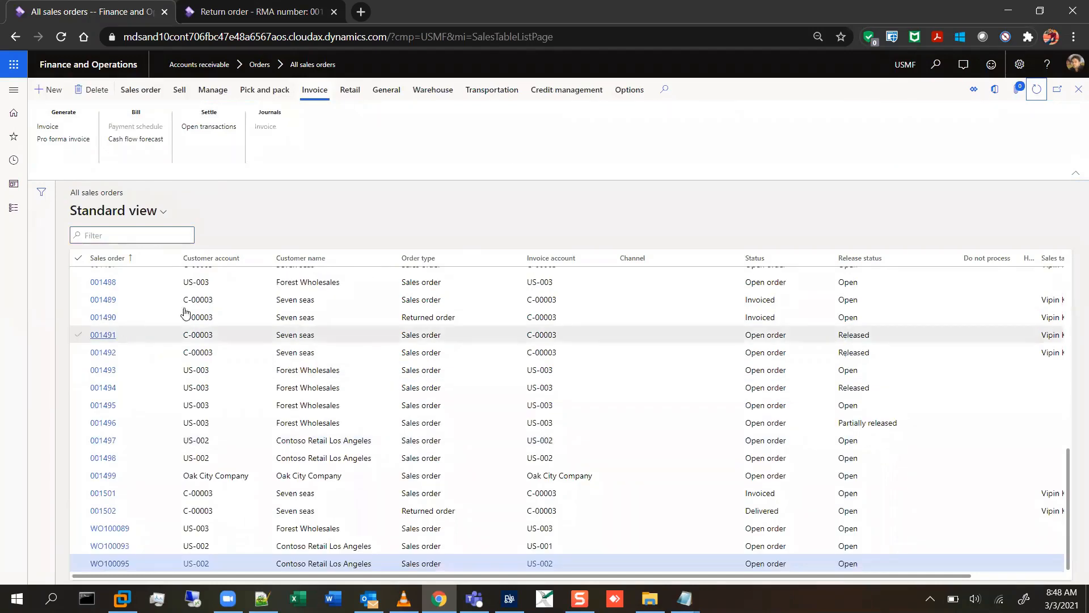
left_click(377, 509)
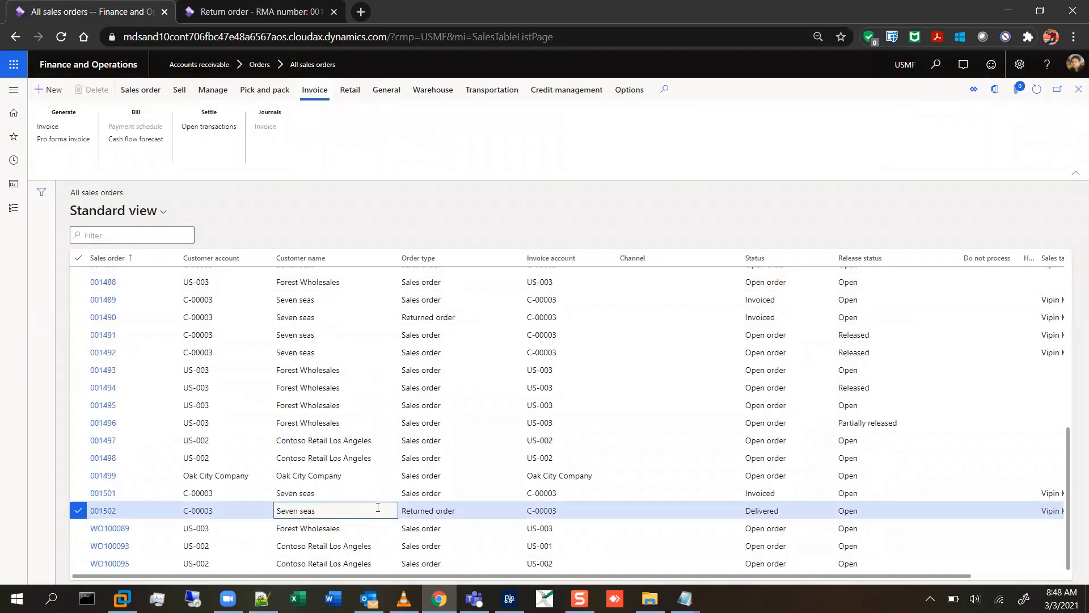
left_click(318, 498)
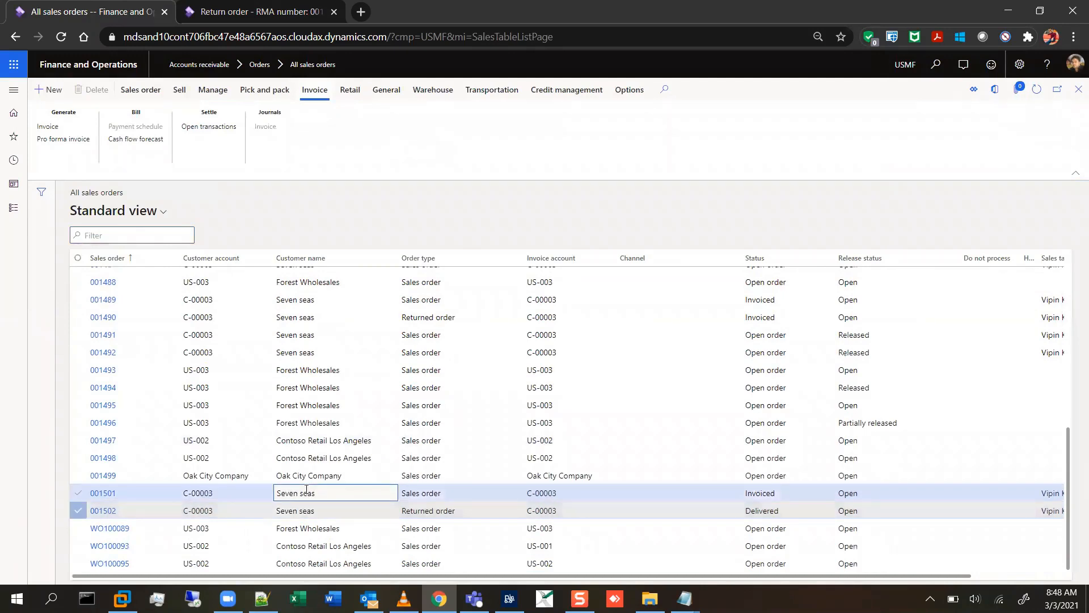
left_click(317, 509)
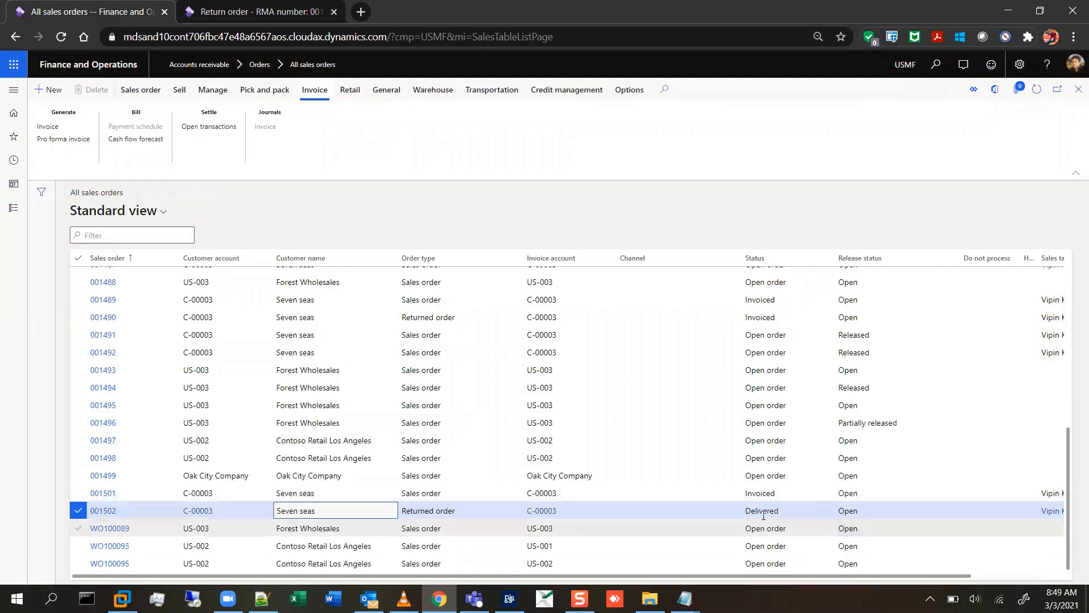
left_click(746, 510)
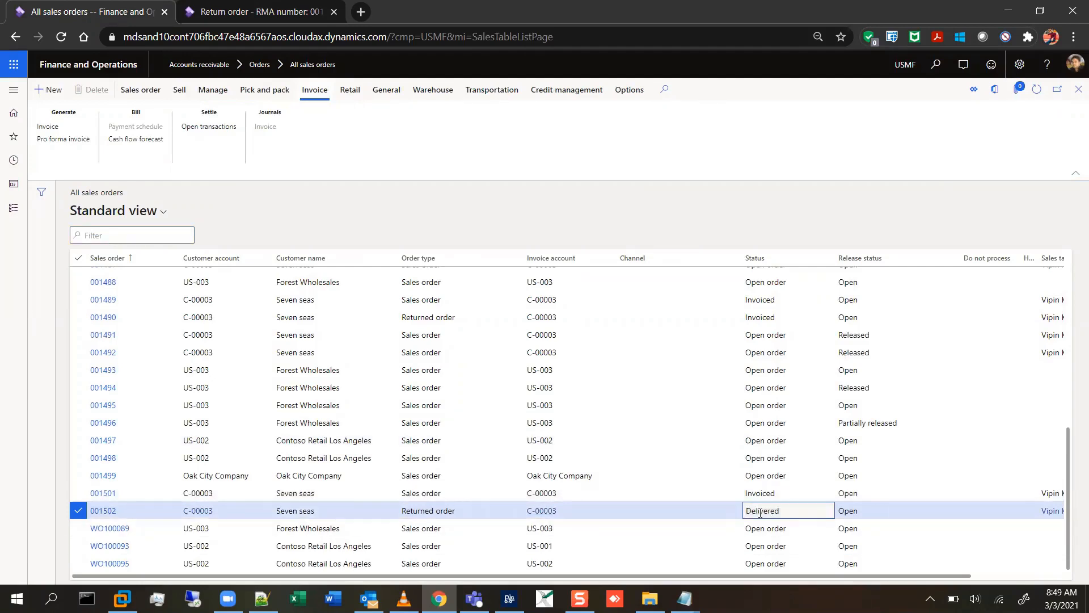
left_click_drag(746, 510, 783, 514)
Step: Post the invoice for the selected returned order based on packing slip quantity, without printing it, after reviewing the parameters and both iPhone11 lines
left_click(47, 128)
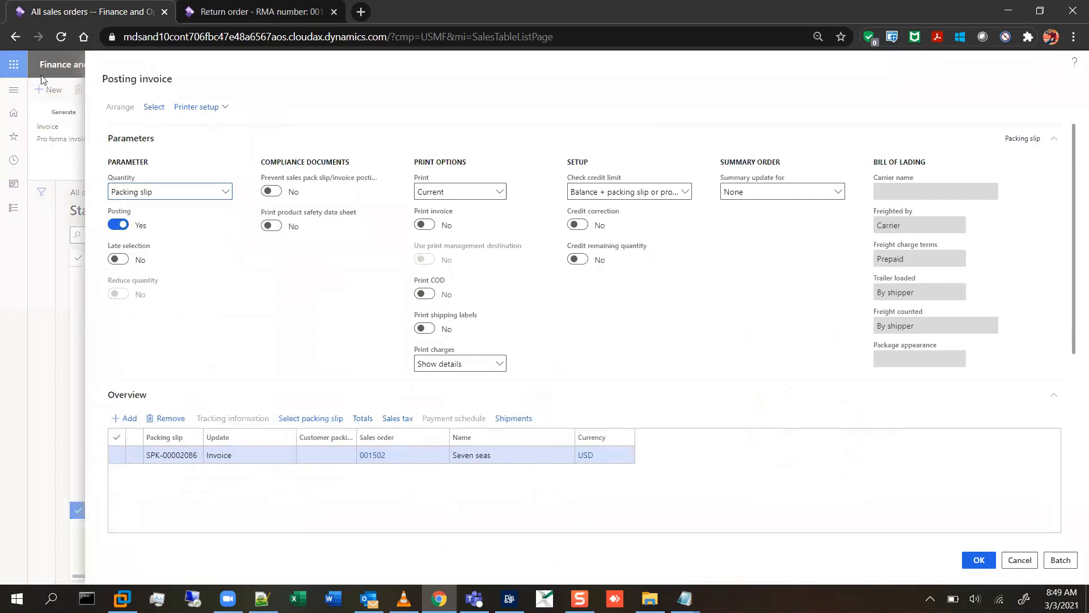
scroll(839, 457, "down", 5)
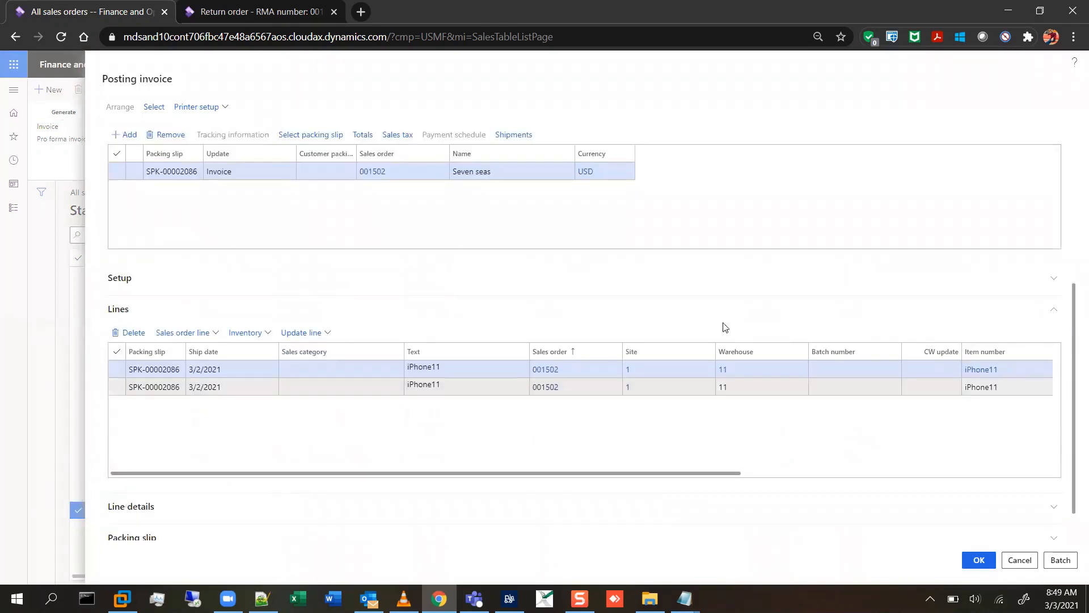
scroll(722, 326, "up", 5)
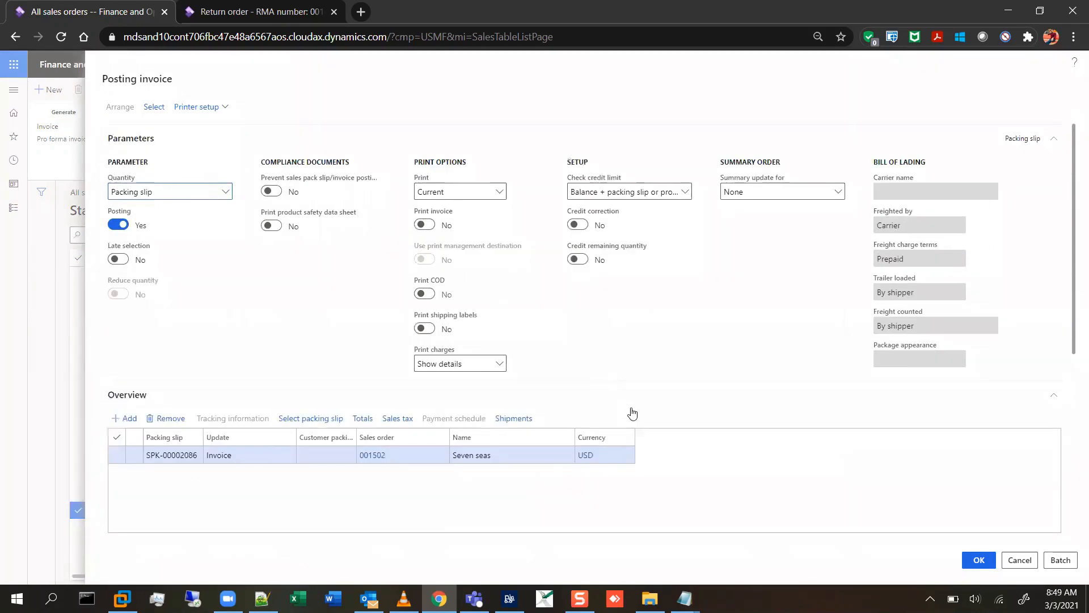
scroll(632, 413, "down", 5)
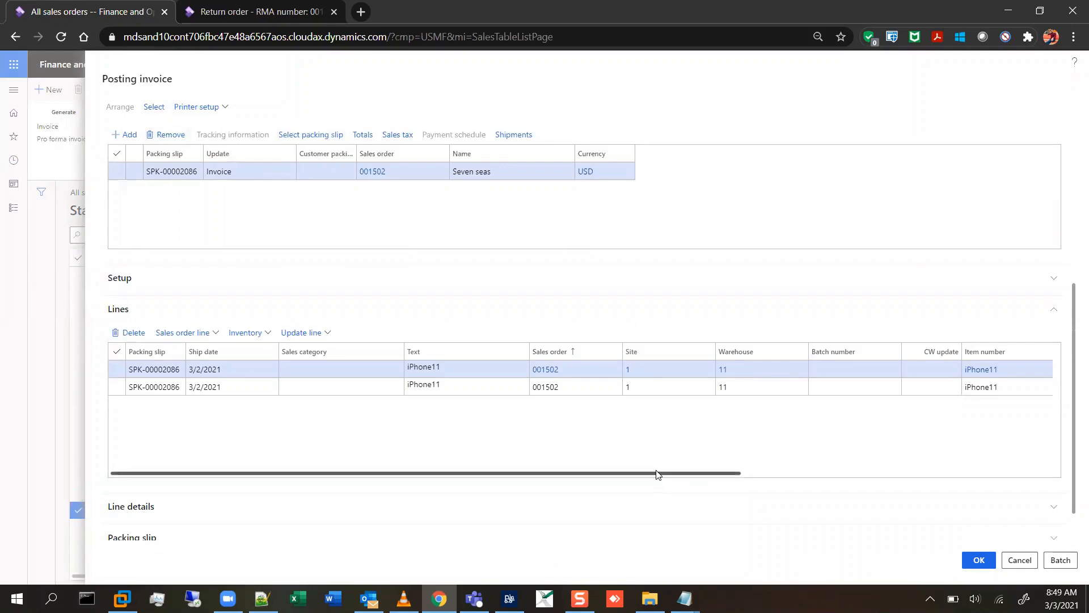
left_click_drag(688, 474, 1008, 509)
left_click(982, 559)
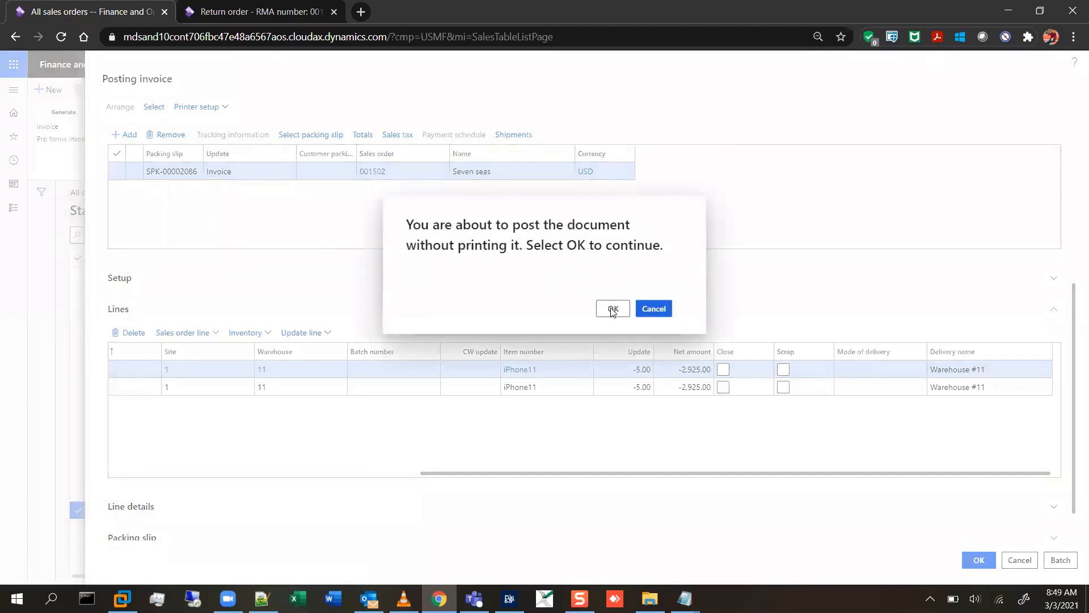
left_click(613, 309)
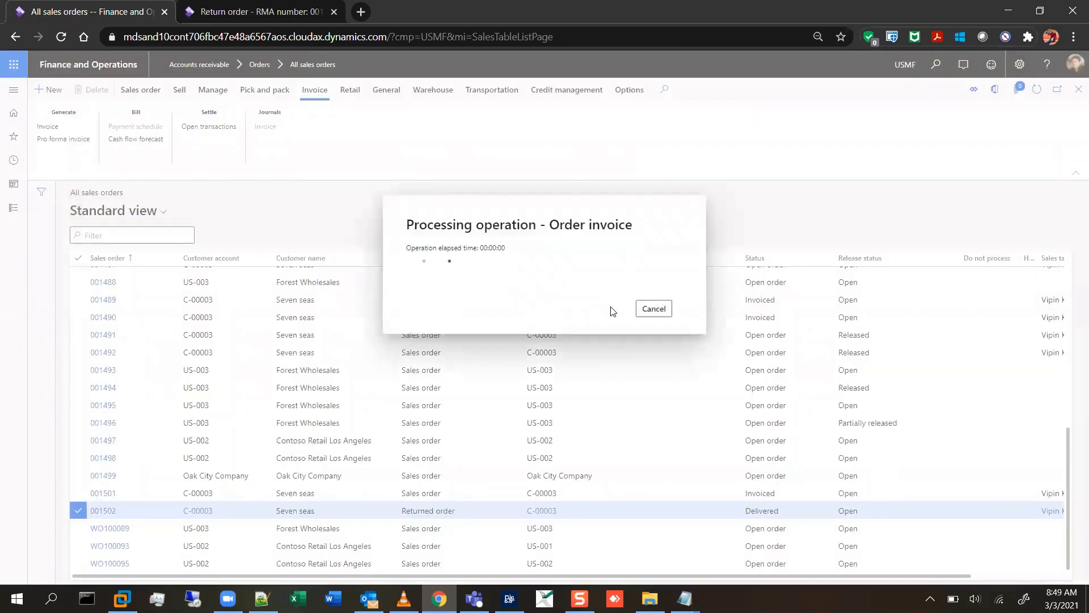